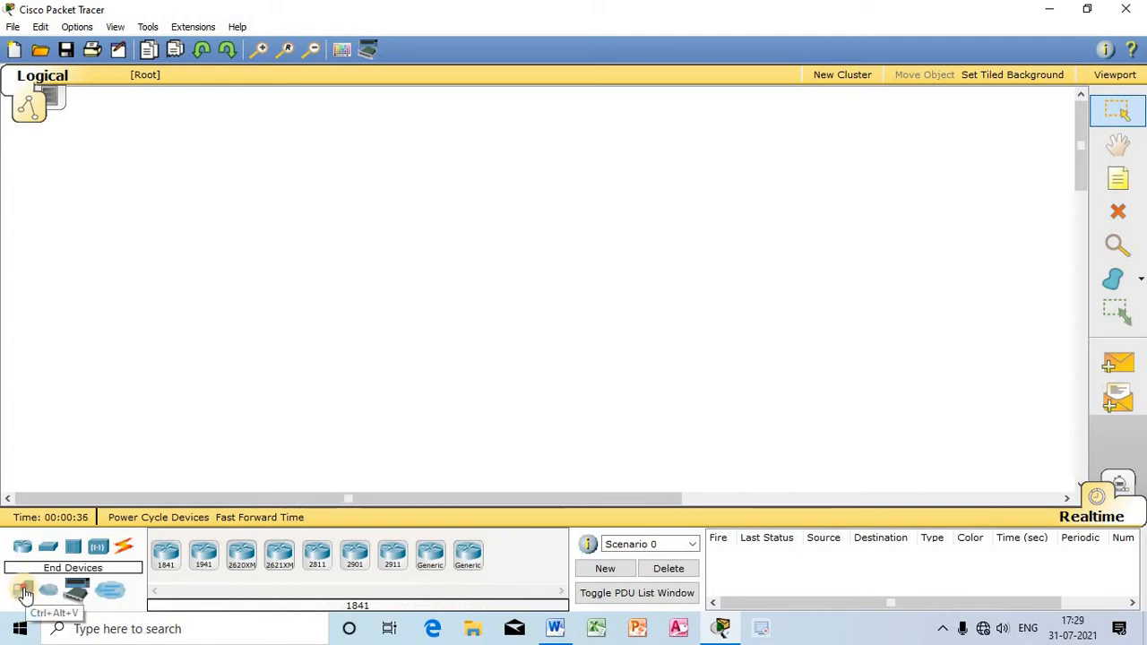
Step: Place six generic PCs (PC-PT) in a row across the lower part of the workspace
click(25, 594)
drag(169, 554, 92, 309)
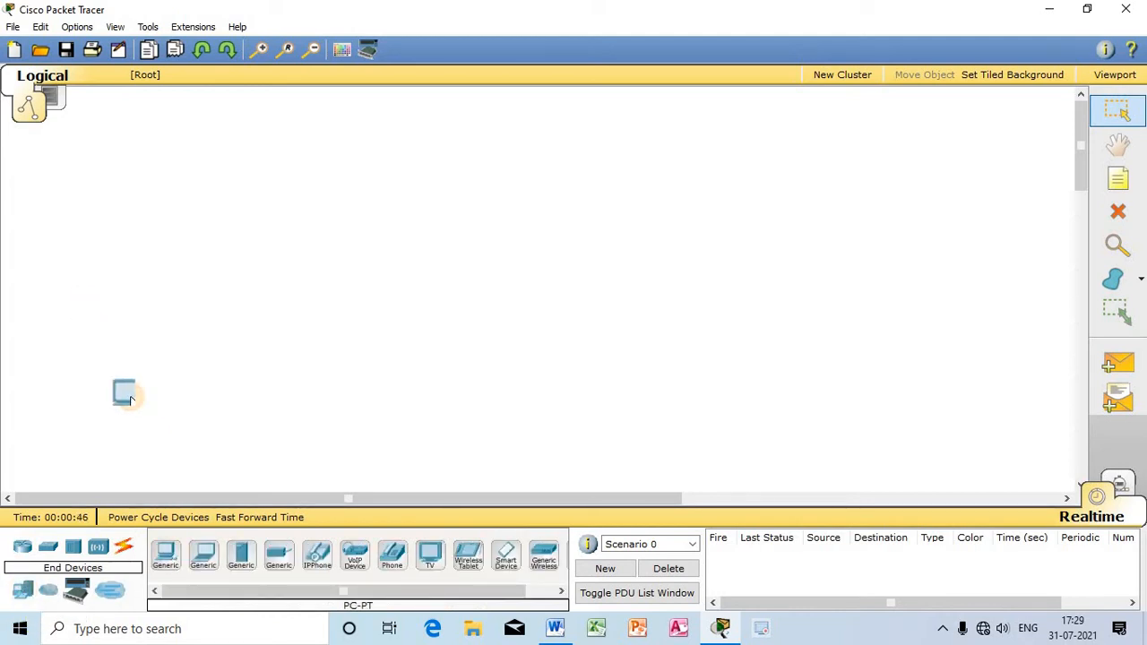
click(170, 556)
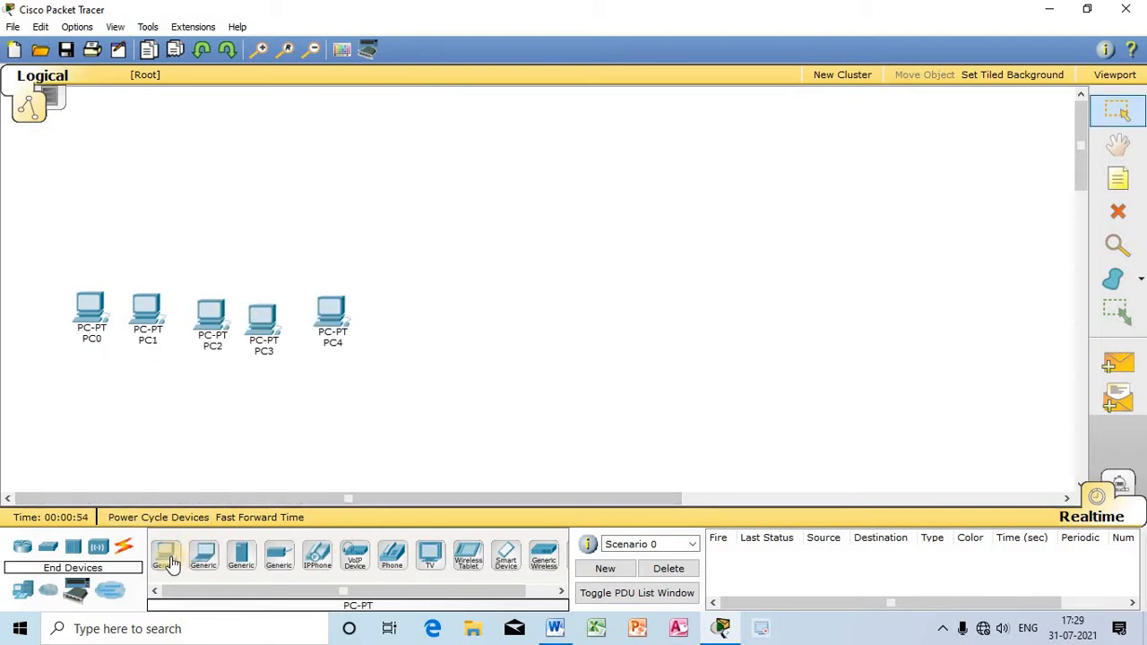
drag(171, 563, 407, 321)
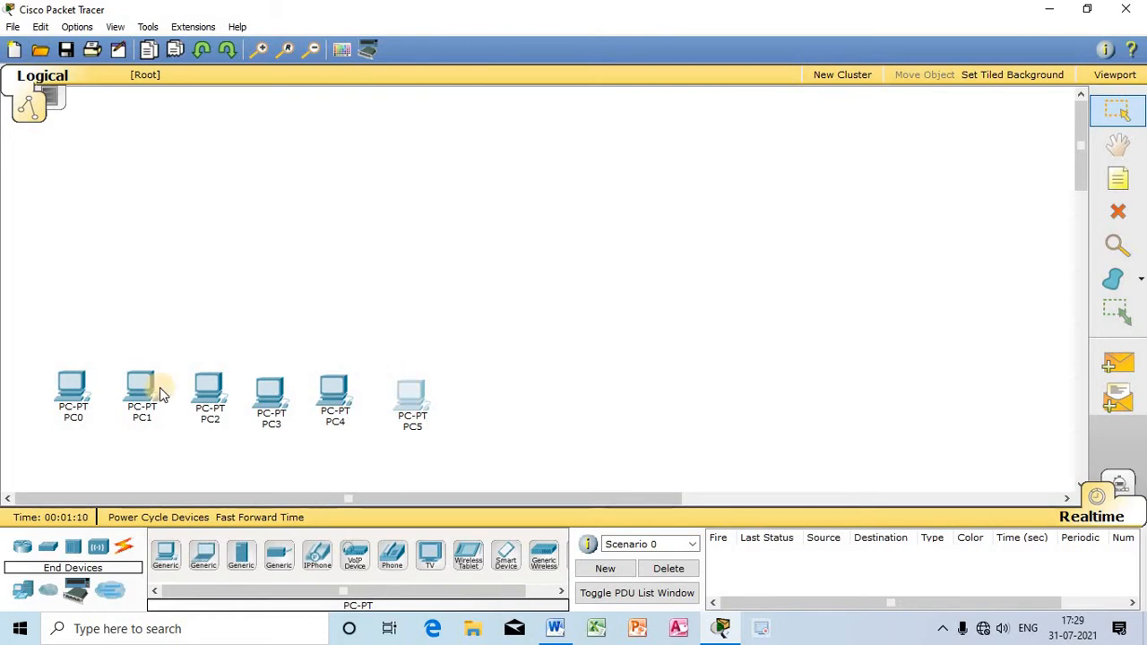
Step: Add a 2950-24 switch centred above the row of PCs
click(49, 552)
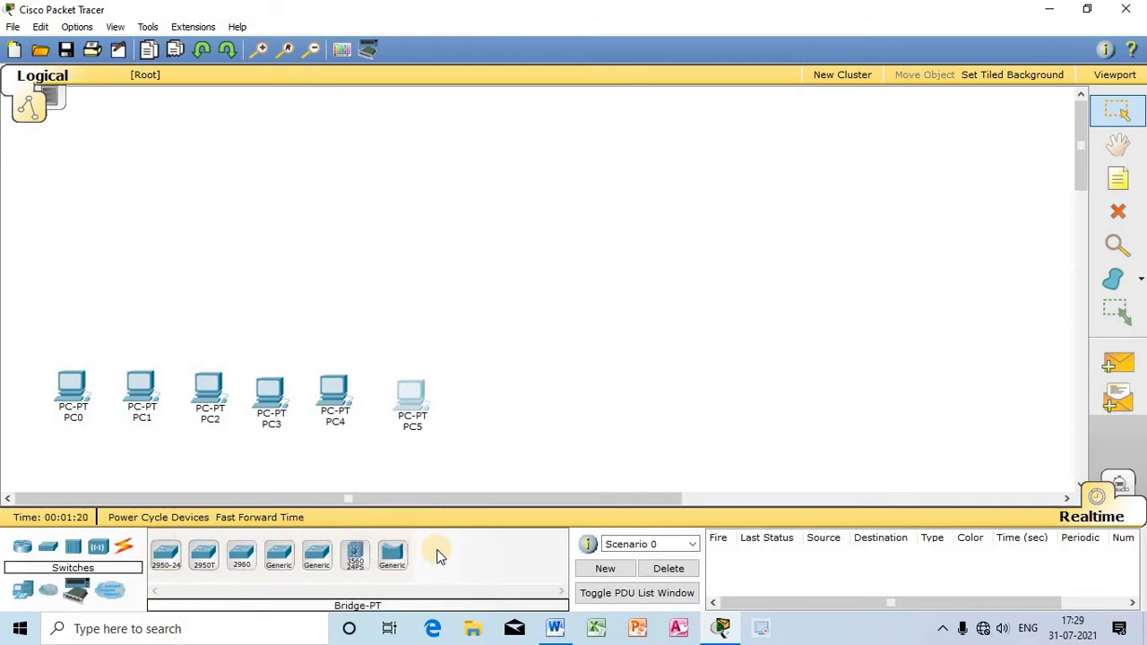
click(166, 565)
click(226, 244)
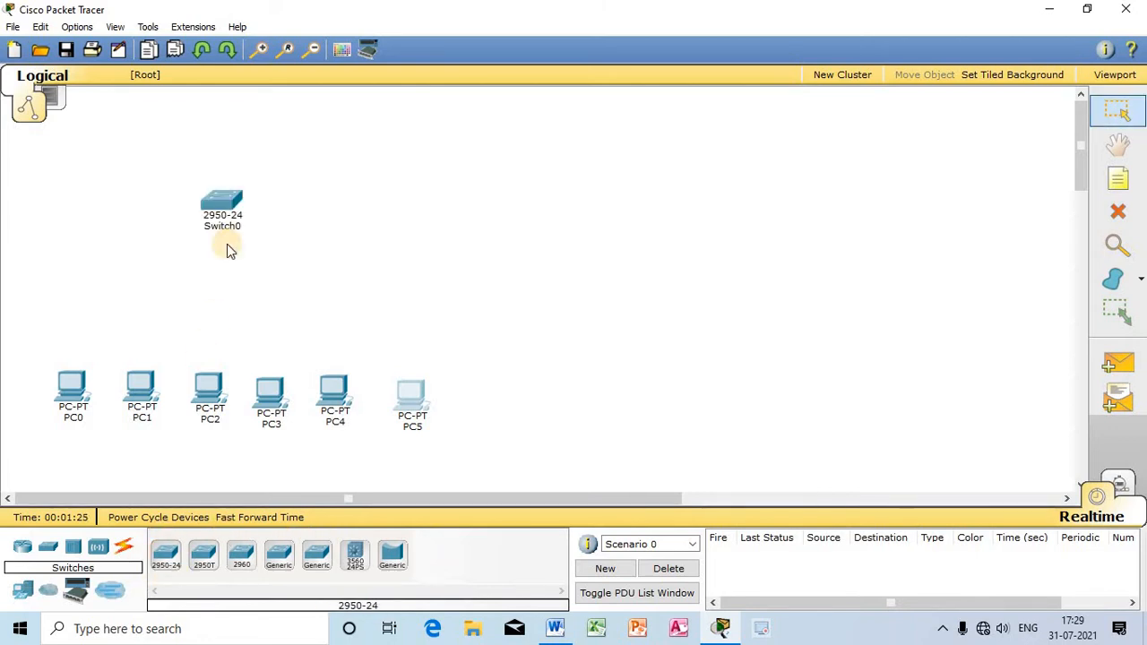
drag(227, 244, 248, 244)
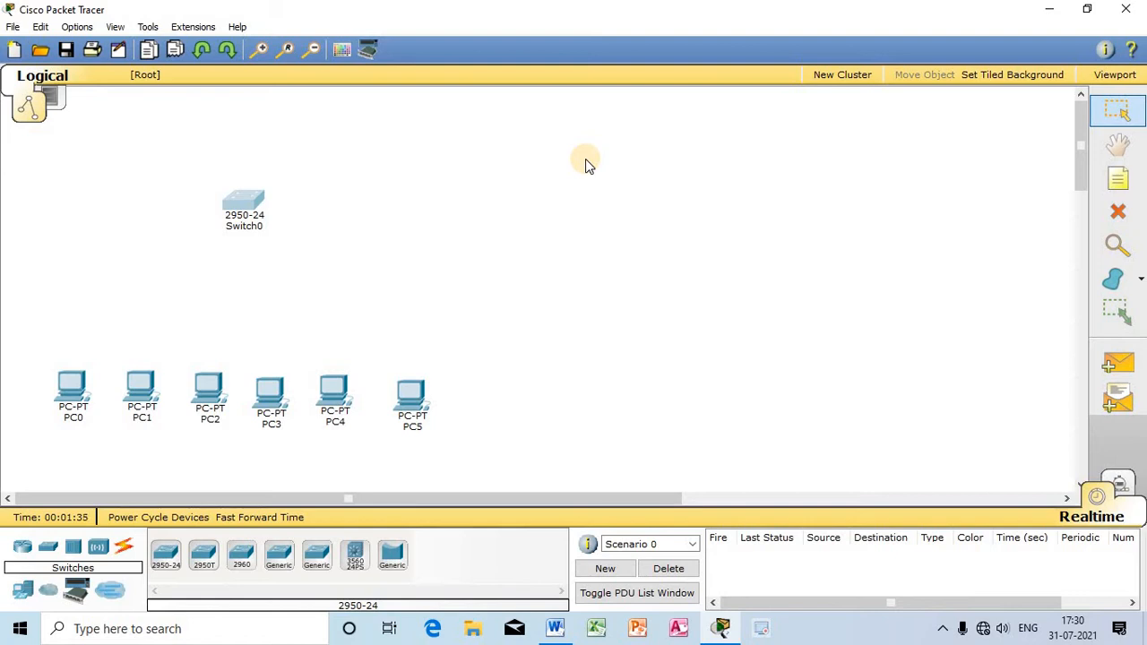
Step: Connect the switch's FastEthernet0/1 port to PC0's FastEthernet0 port with a copper straight-through cable
click(125, 550)
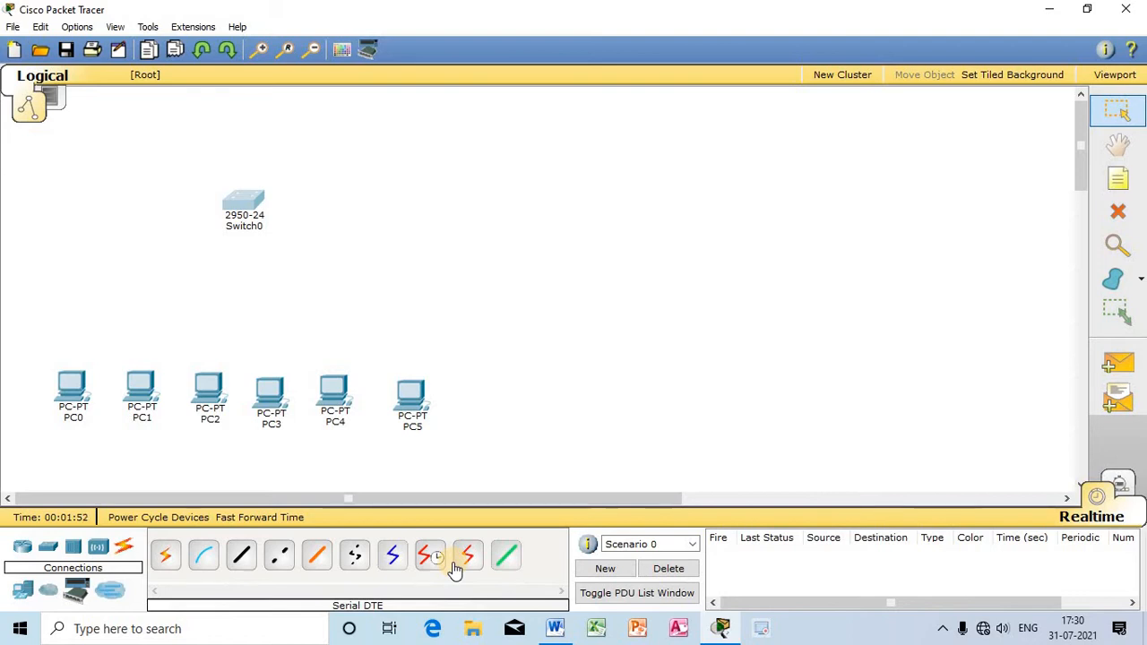
click(241, 560)
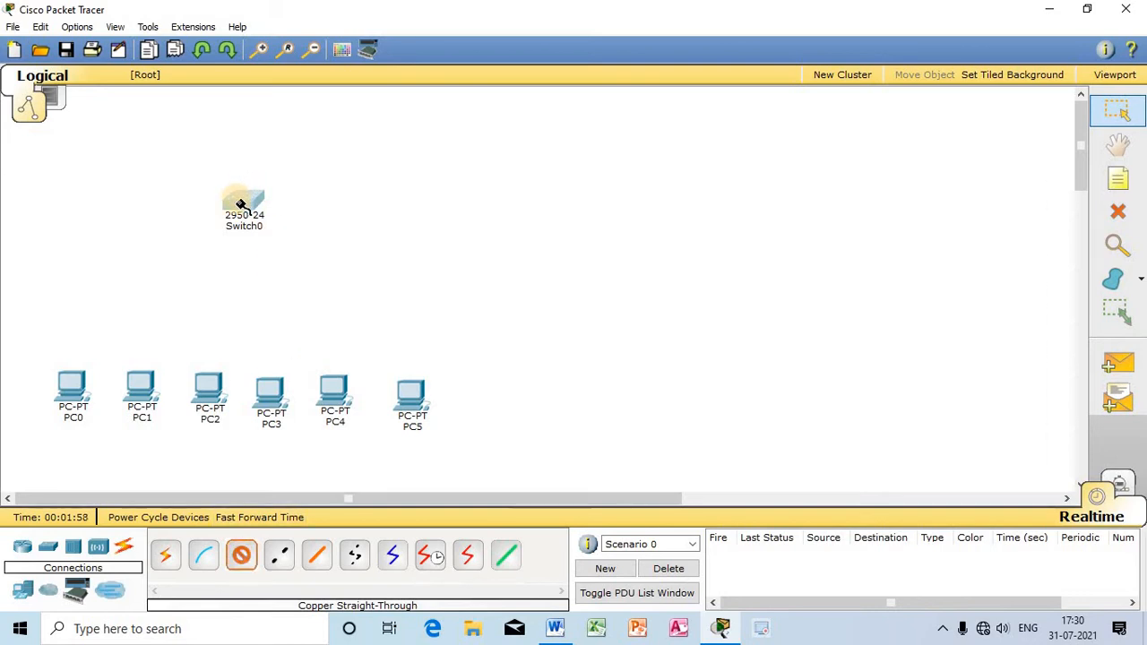
mouse_move(242, 200)
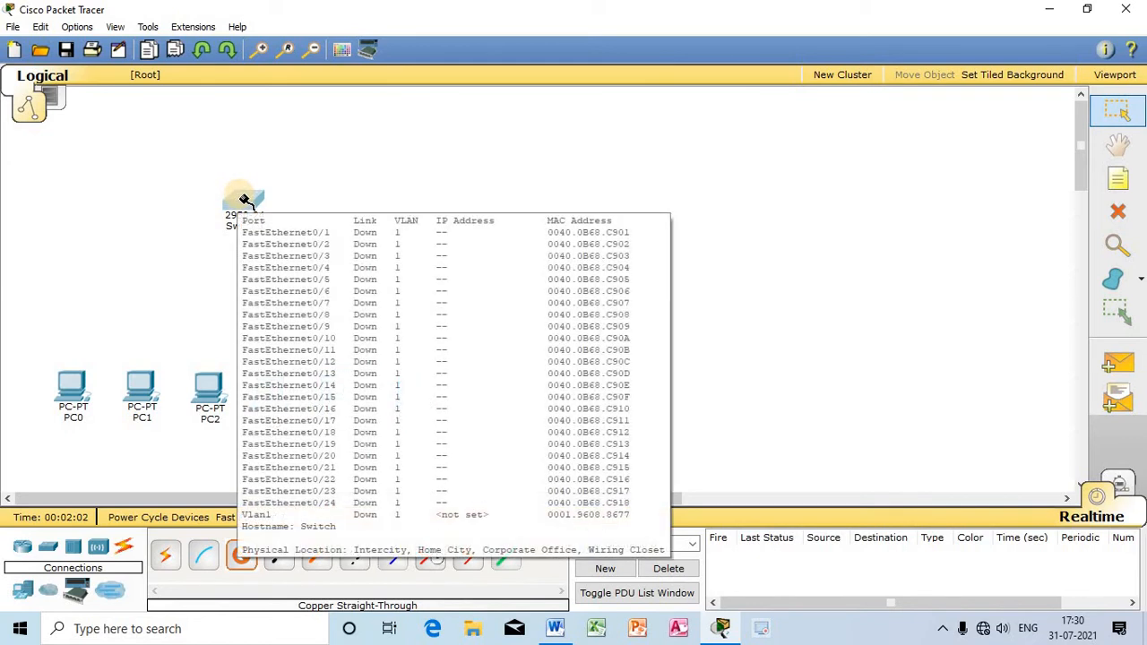
click(245, 200)
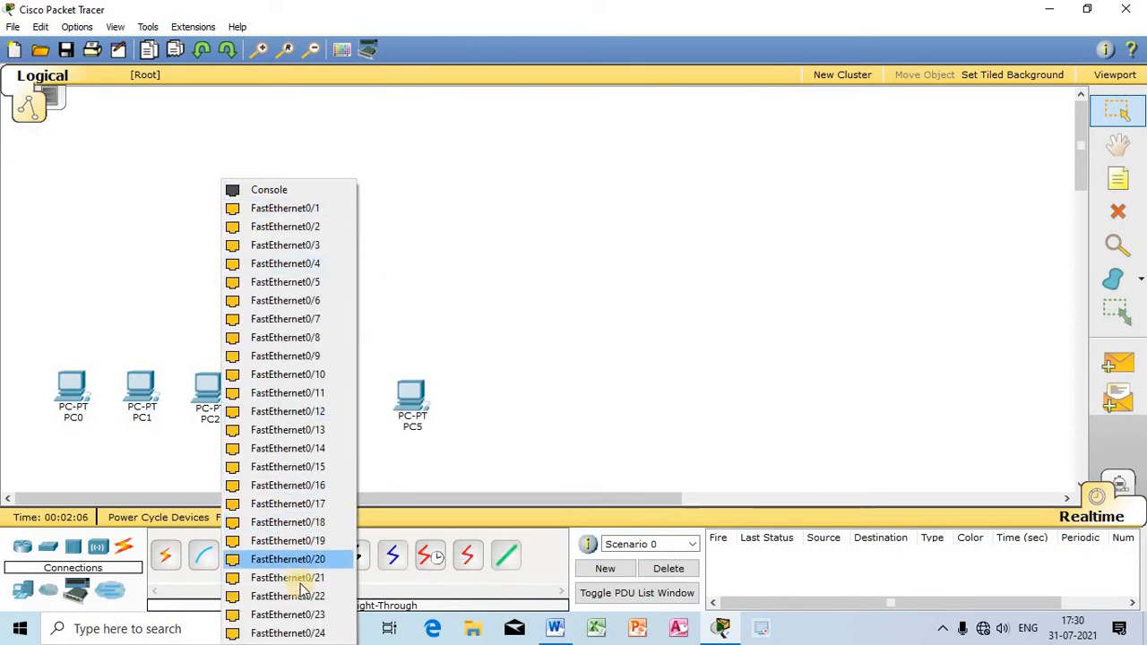
click(289, 209)
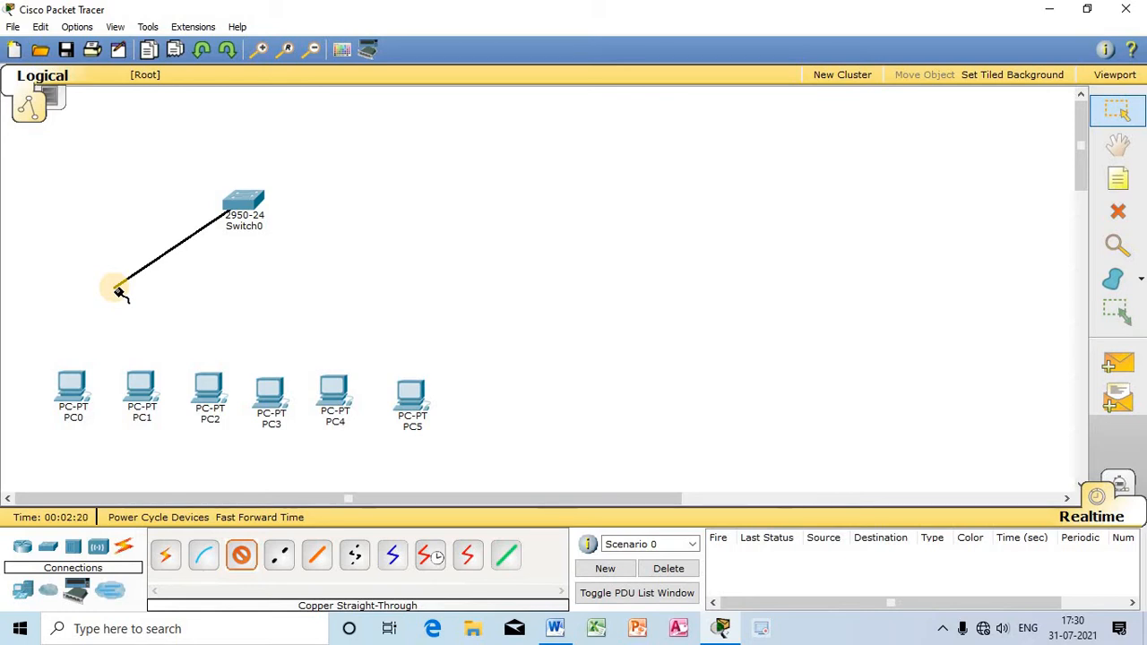
click(71, 392)
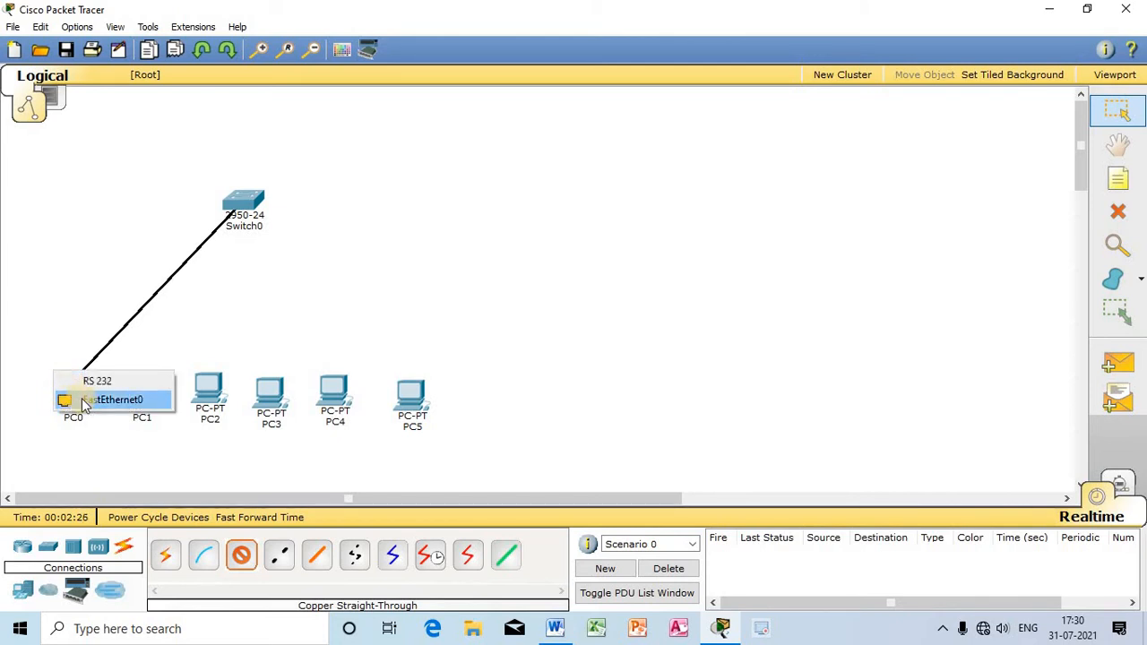
click(117, 400)
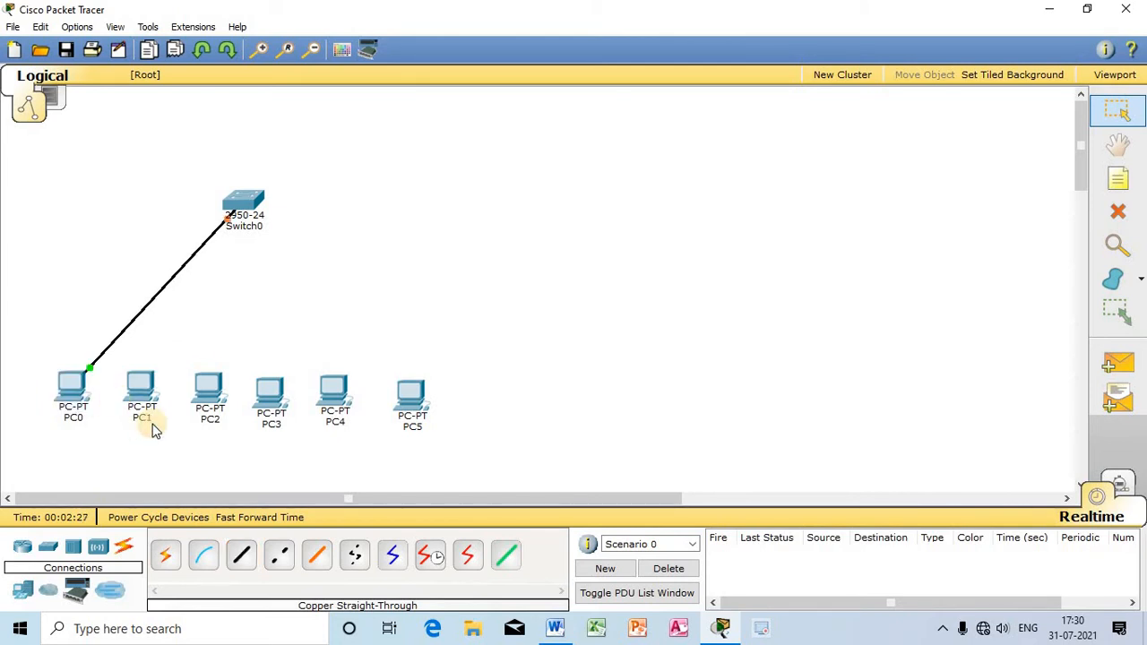
Step: Connect the switch's FastEthernet0/2 port to PC1's FastEthernet0 port with a copper straight-through cable
click(244, 558)
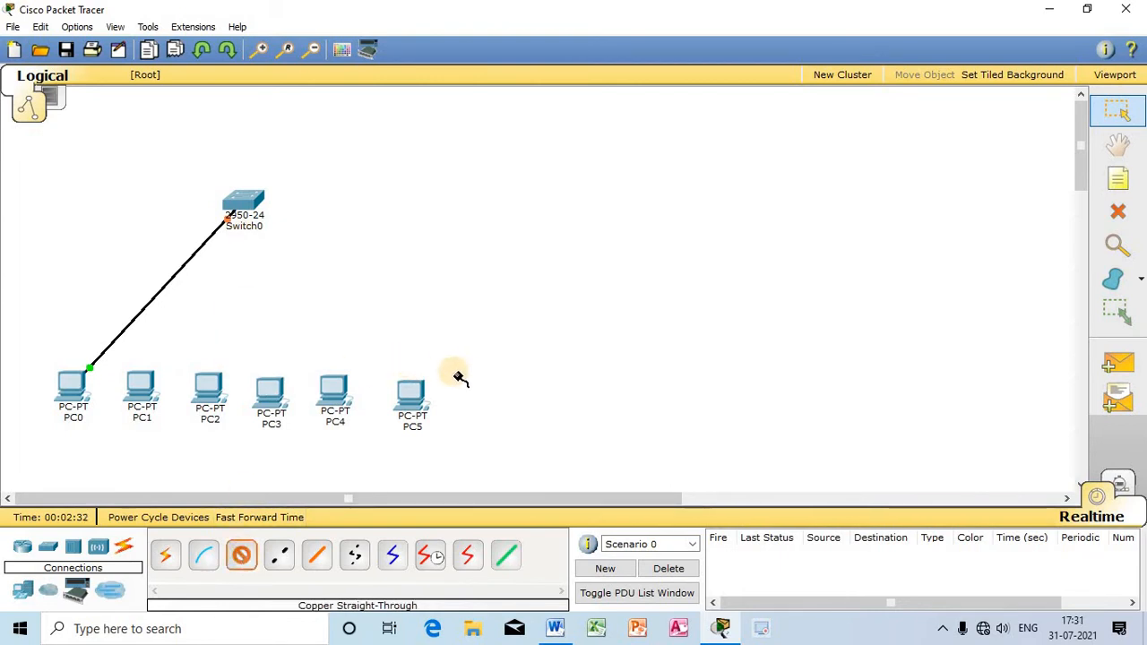
click(242, 202)
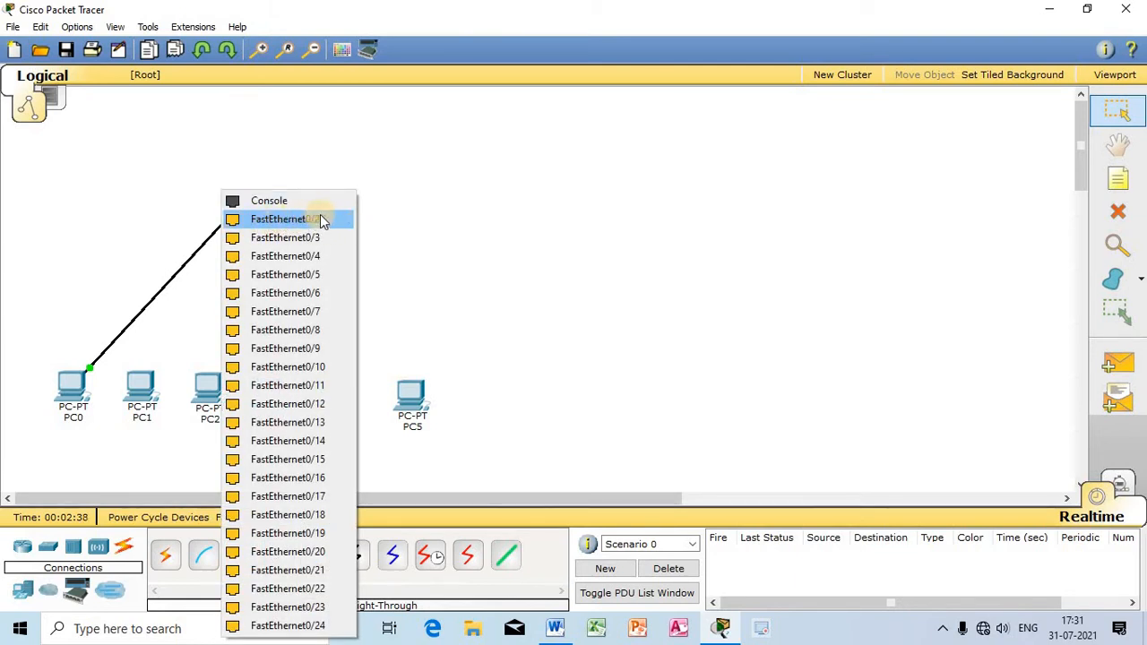
click(334, 224)
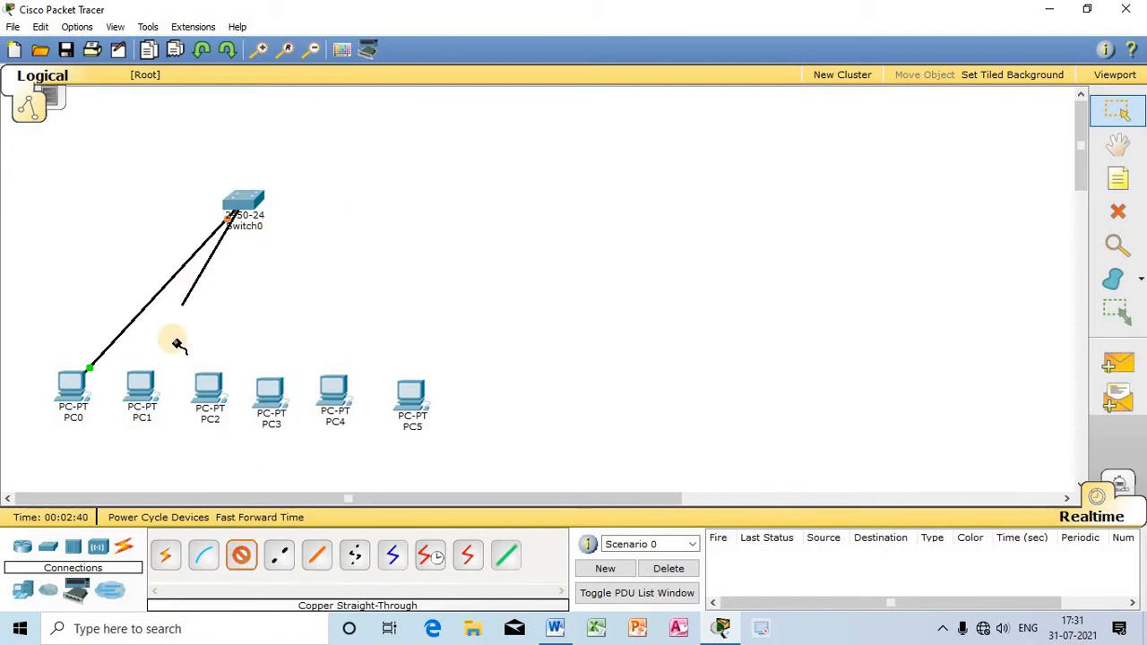
click(132, 391)
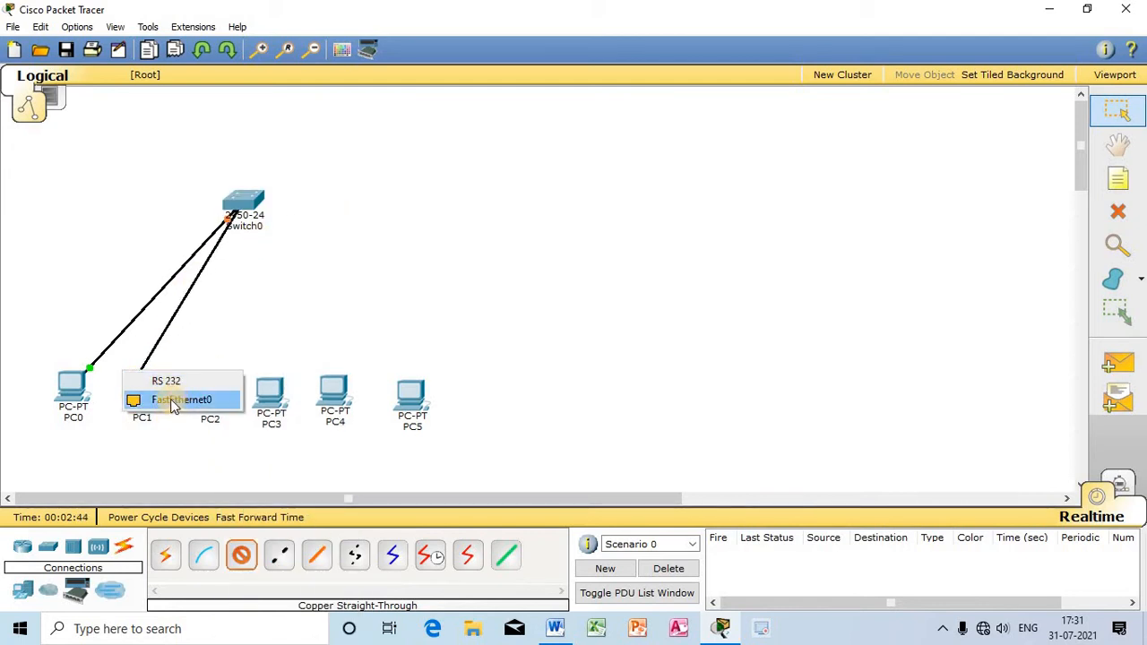
click(168, 405)
Step: Cable PC2 to the switch's FastEthernet0/3 port and PC3 to FastEthernet0/4 with copper straight-through cables
click(203, 394)
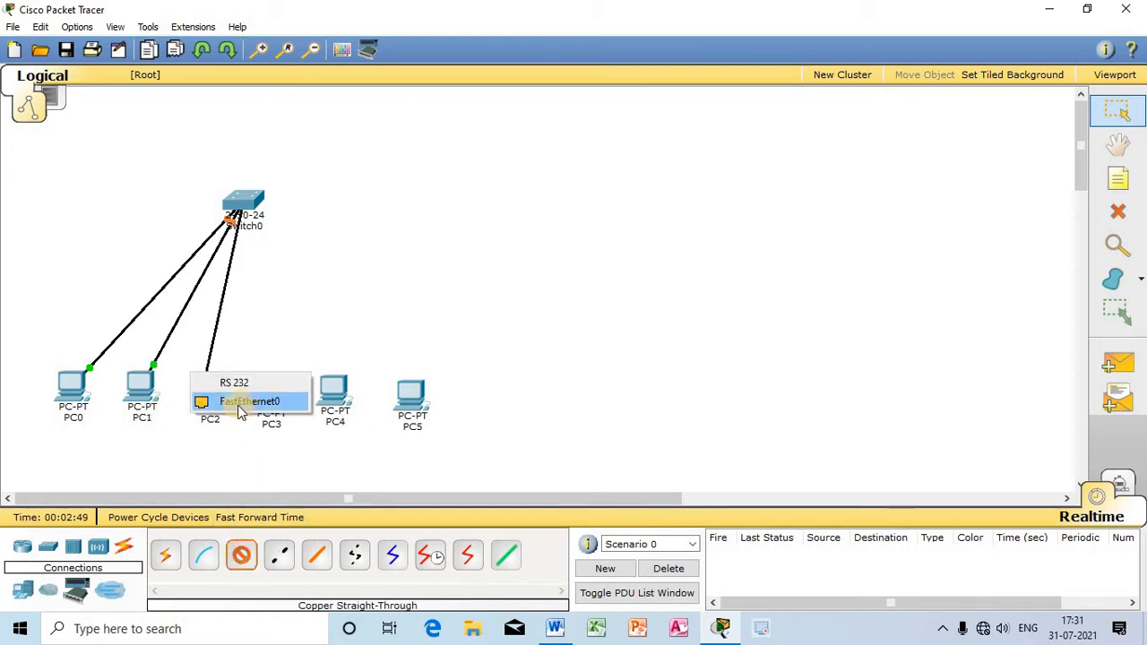
click(232, 403)
click(241, 555)
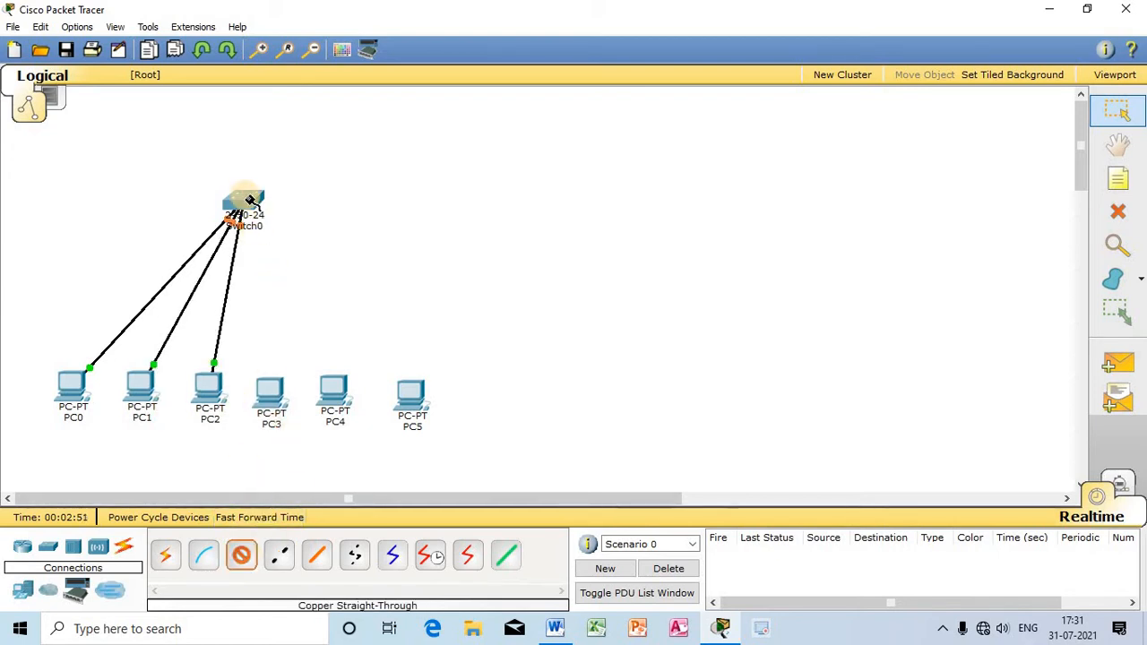
click(244, 200)
click(286, 219)
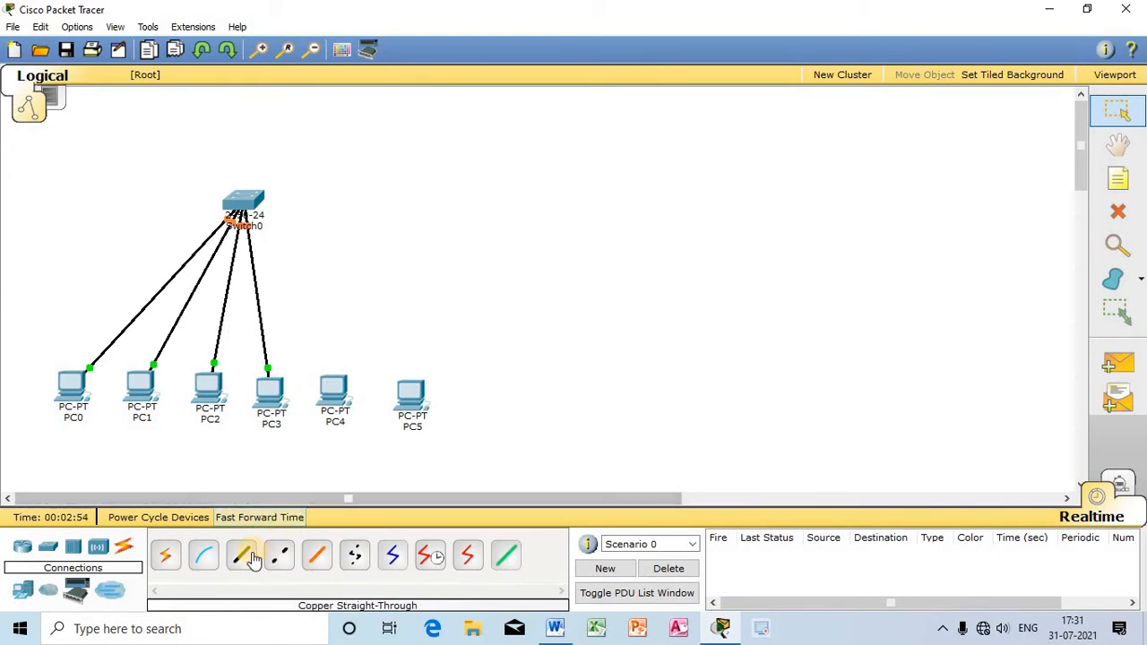
Step: Connect the switch's FastEthernet0/5 port to PC4 with a copper straight-through cable
click(241, 555)
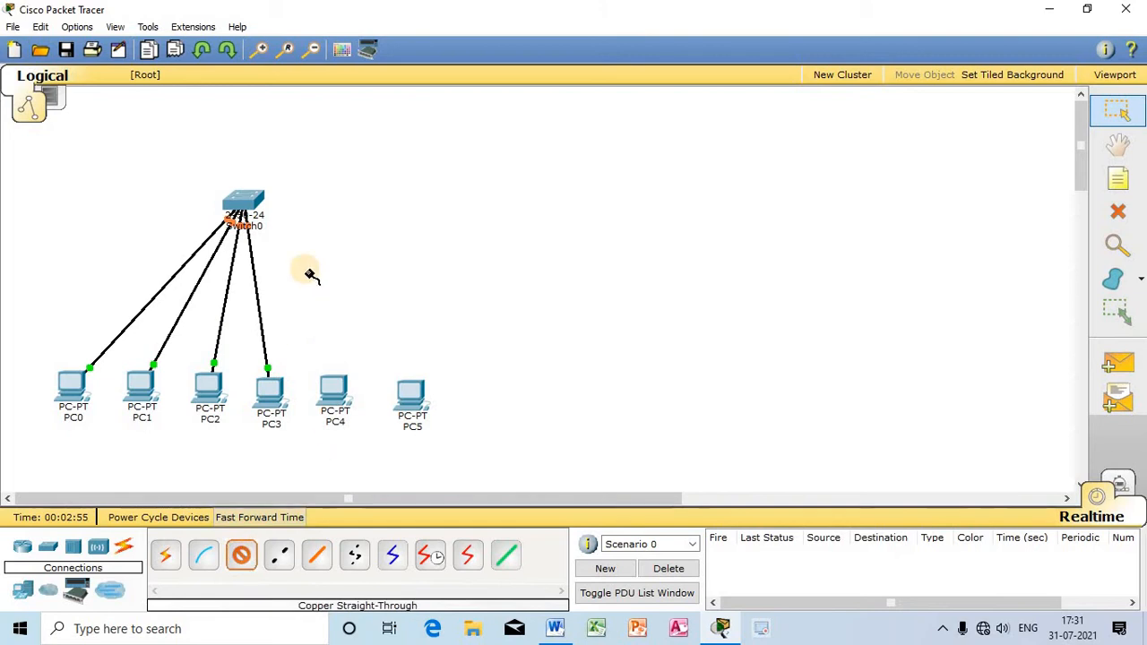
click(244, 202)
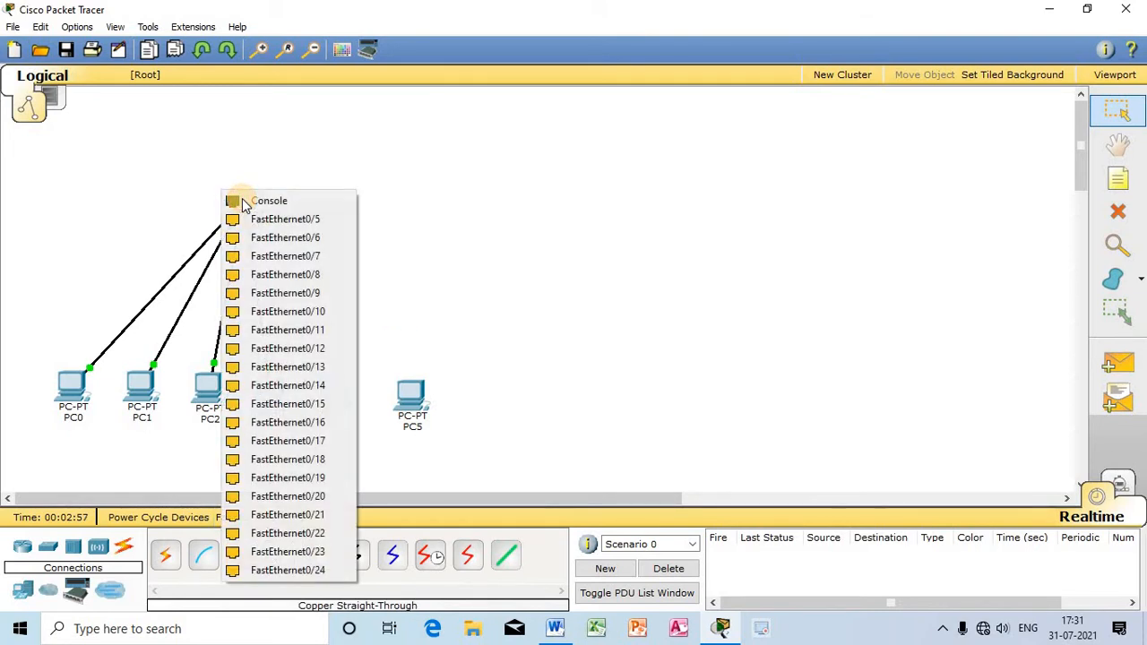
click(285, 220)
click(333, 387)
Step: Connect the switch's FastEthernet0/6 port to PC5's FastEthernet0 port with a copper straight-through cable
click(241, 555)
click(243, 202)
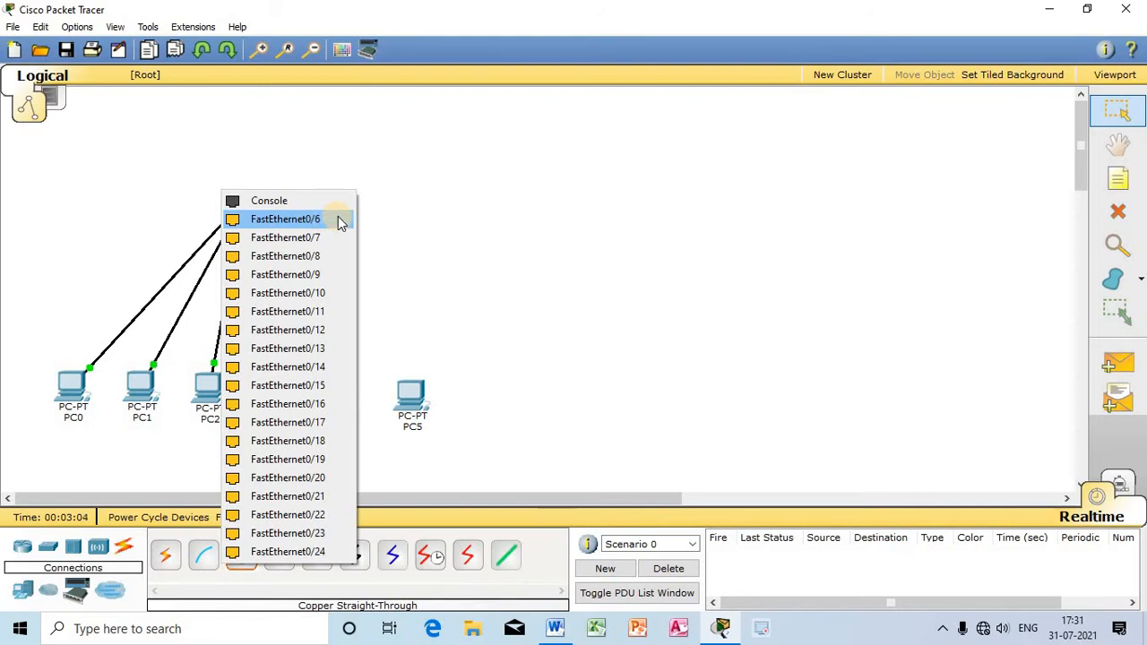
click(285, 220)
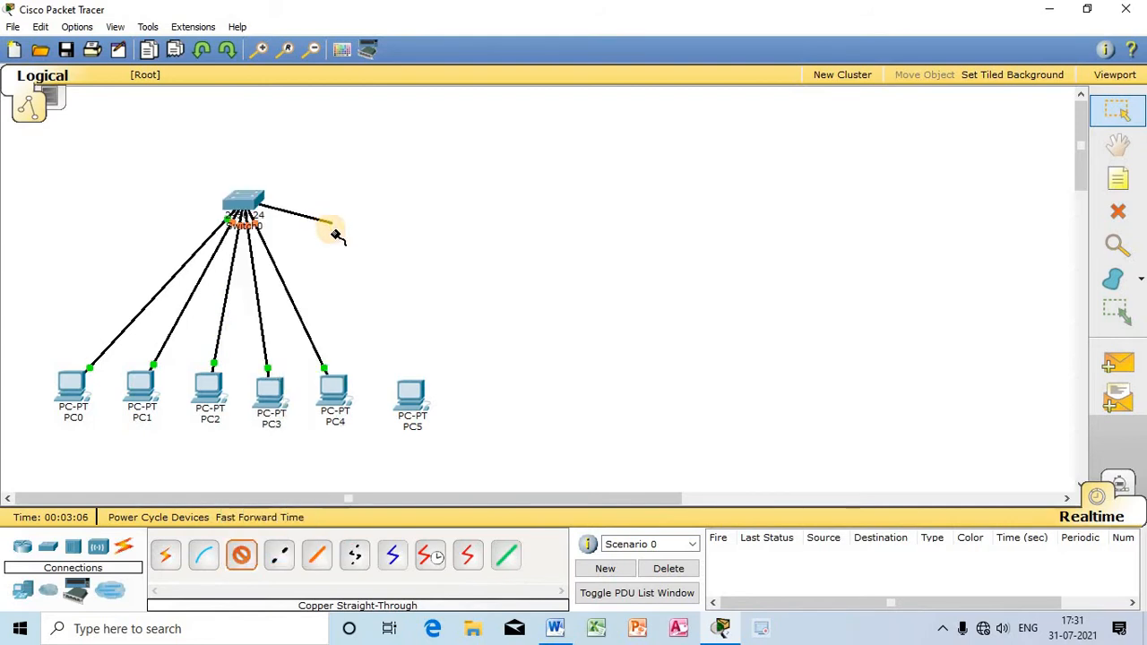
click(415, 397)
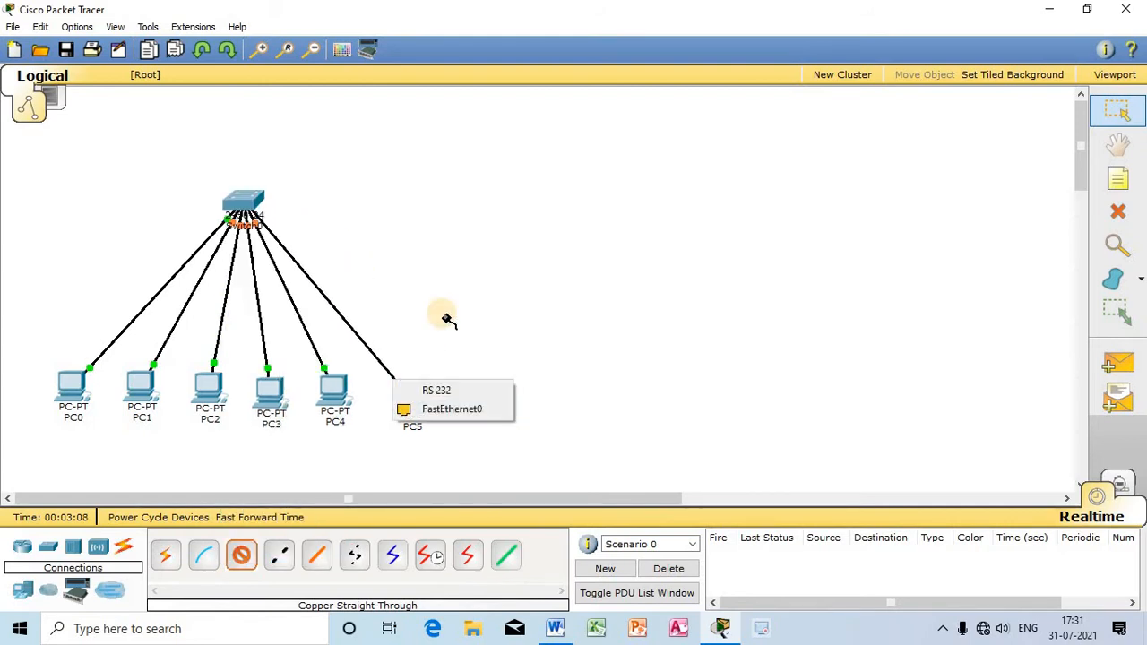
click(431, 404)
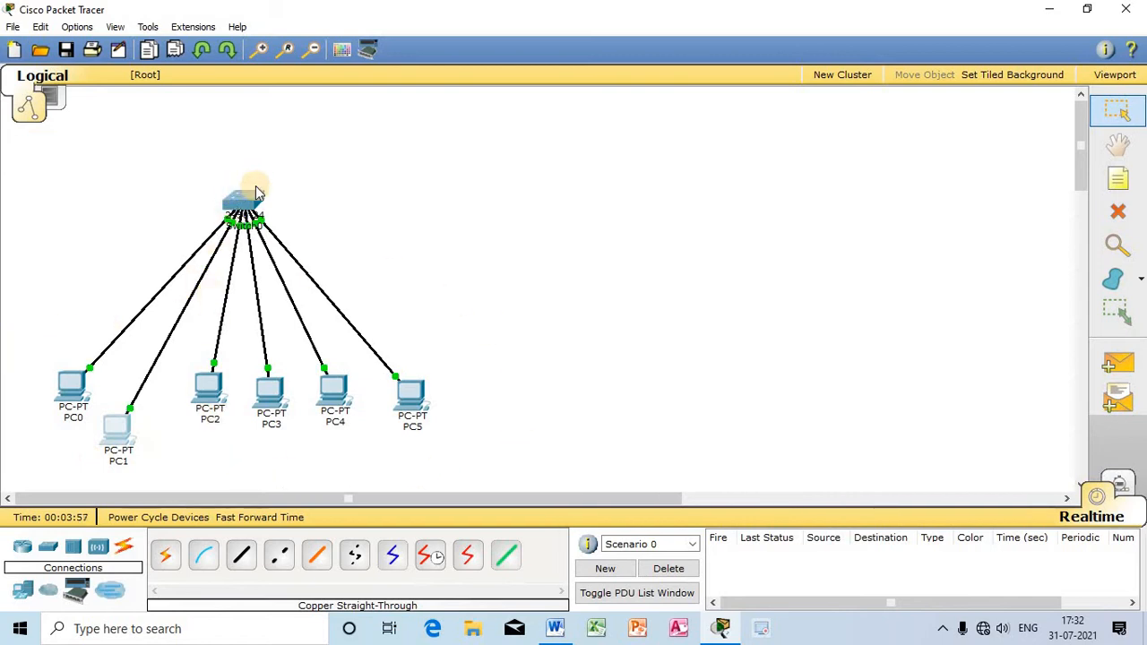
Step: Rearrange the six PCs into a shallow arc below the switch, with PC0 and PC5 slightly higher at the ends
drag(216, 405, 215, 450)
drag(268, 394, 282, 447)
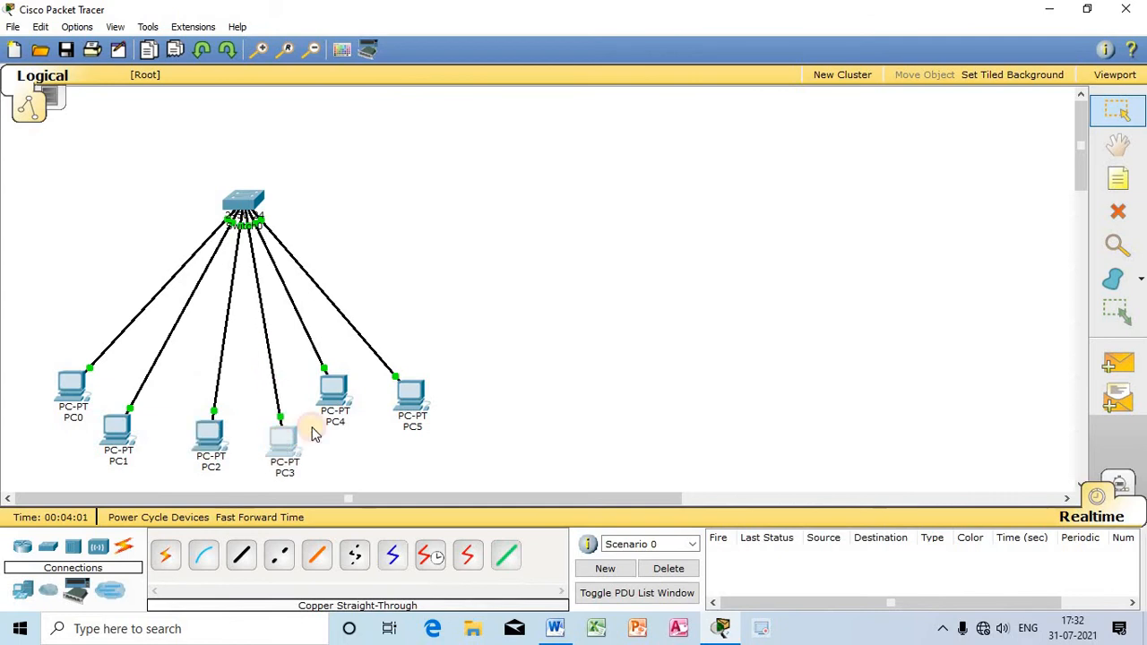
drag(333, 394, 358, 446)
drag(406, 392, 427, 410)
drag(124, 432, 162, 432)
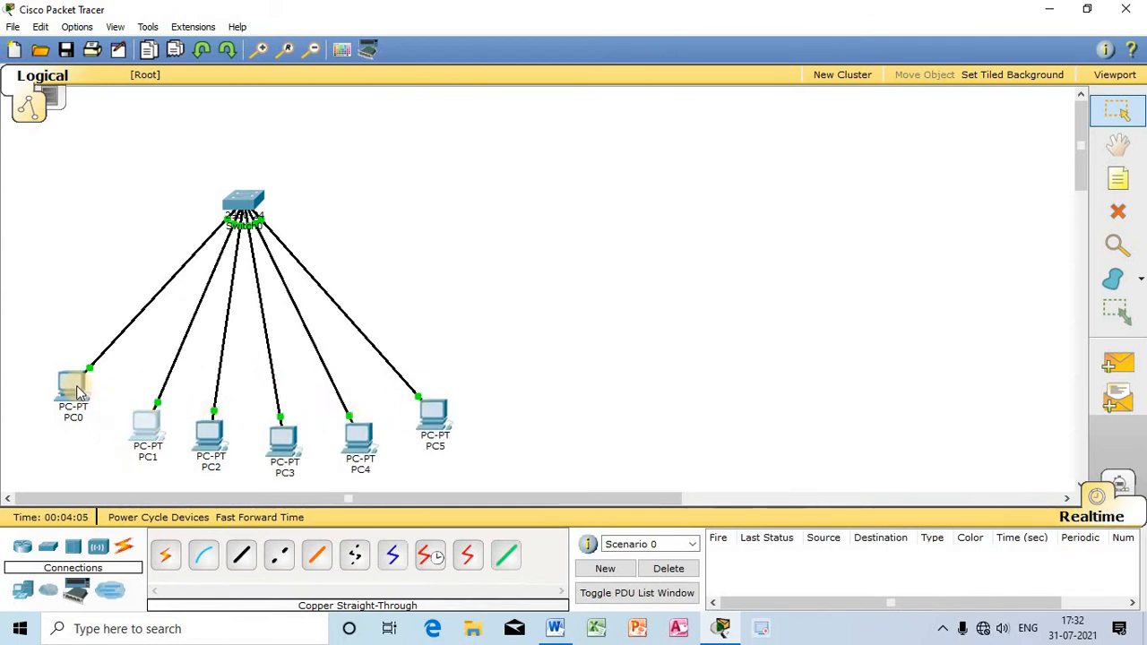
drag(72, 388, 100, 398)
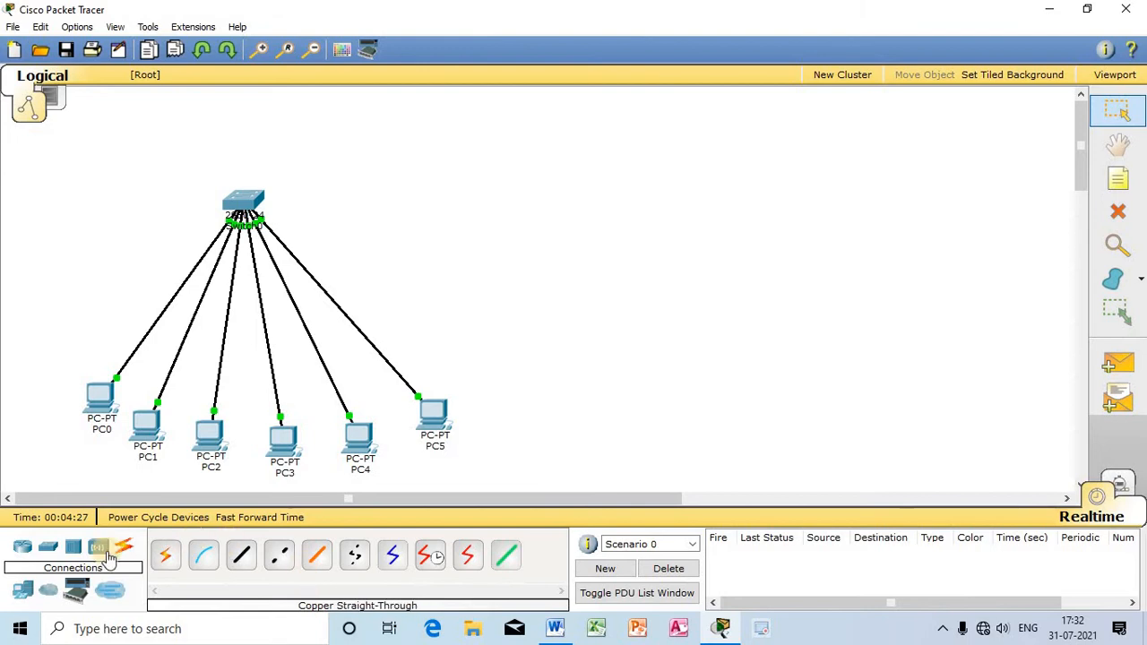
Step: Place a generic server (Server-PT) above and to the right of the switch
click(24, 593)
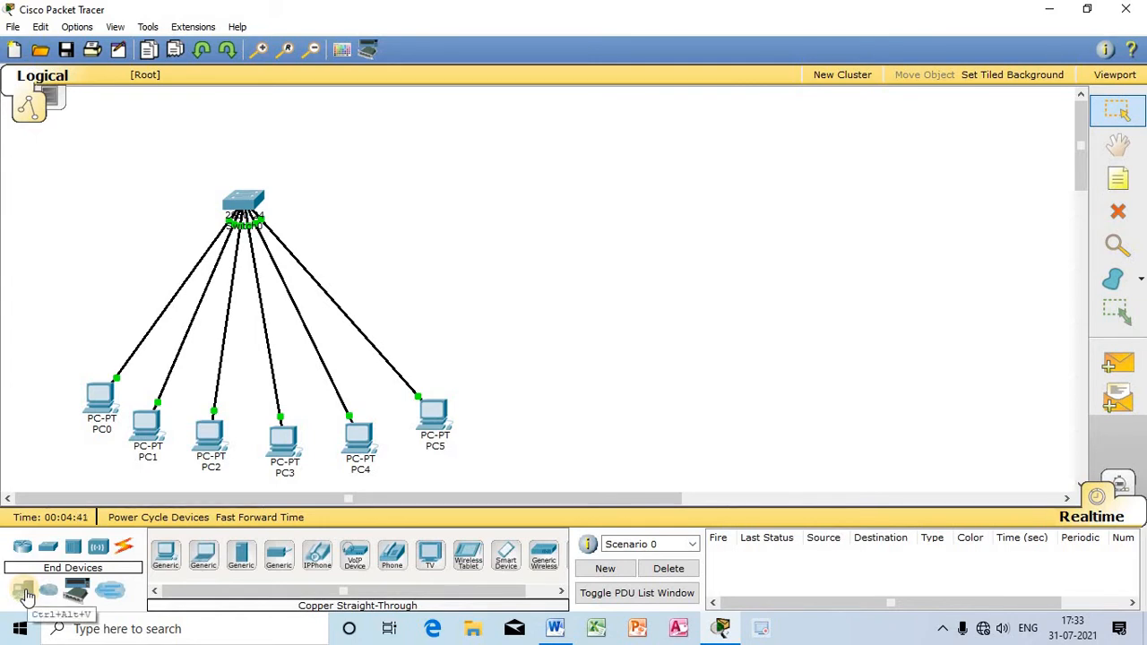
click(240, 560)
click(474, 151)
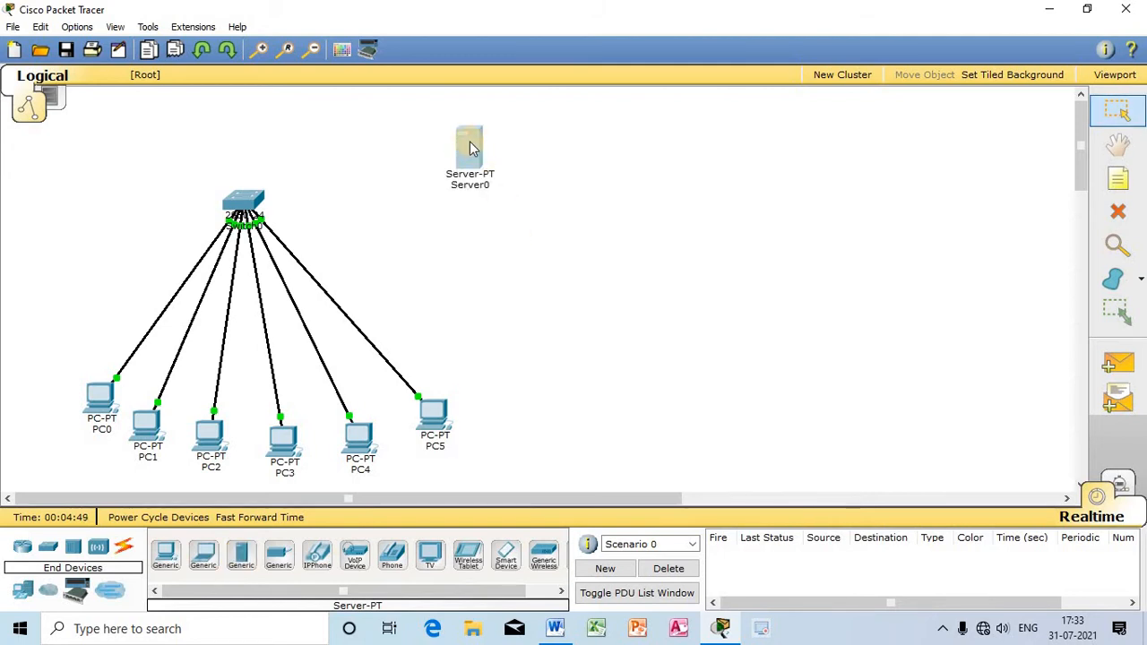
drag(470, 148, 495, 139)
click(512, 252)
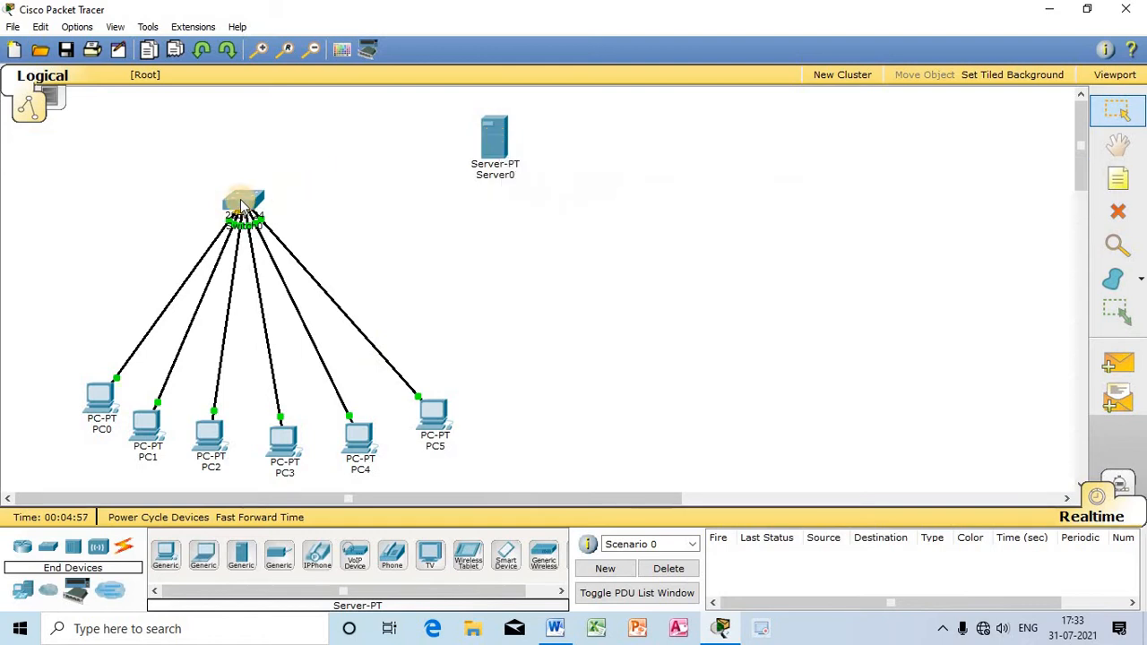
Step: Connect Server0's FastEthernet0 port to the switch's FastEthernet0/7 port with a copper straight-through cable, and move the switch slightly higher
click(123, 550)
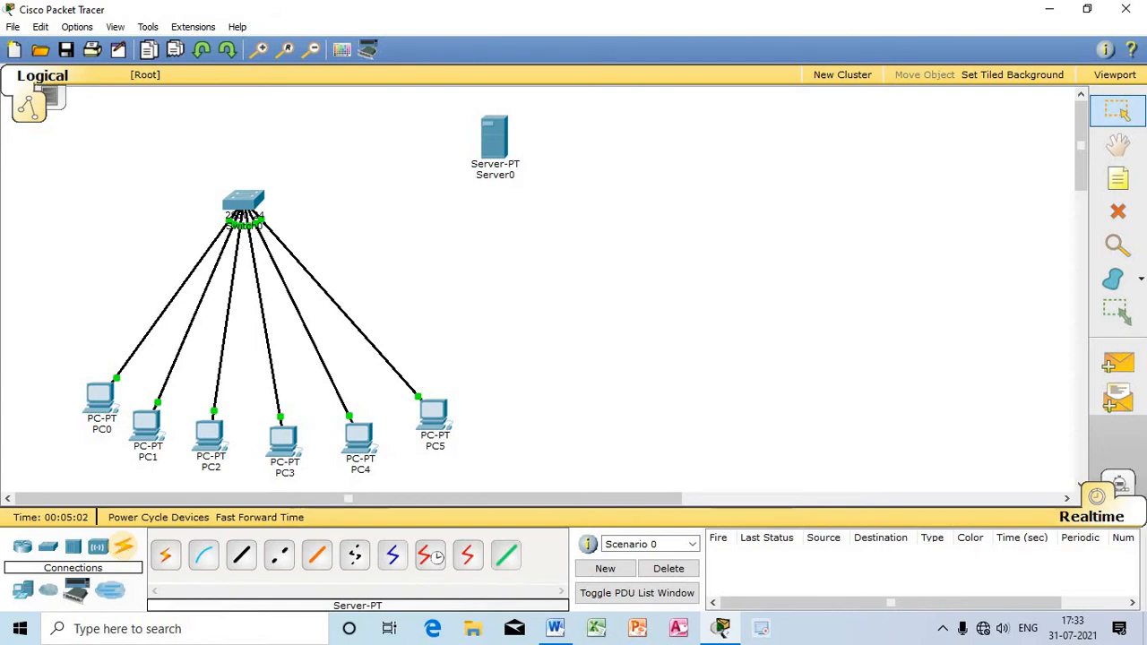
click(240, 562)
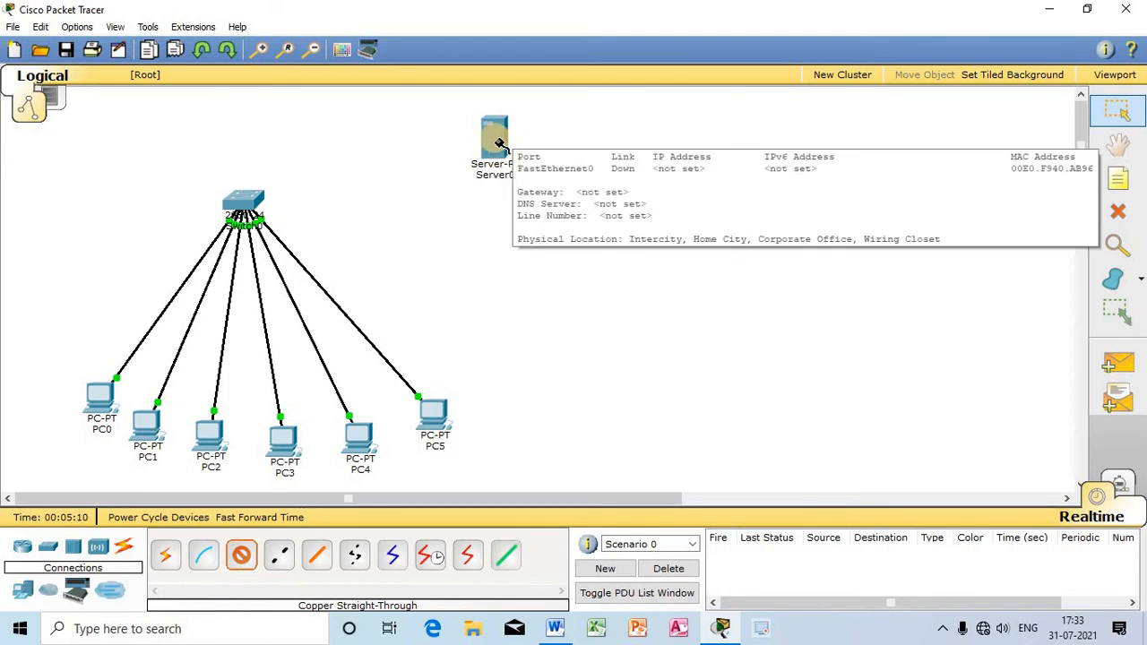
click(501, 146)
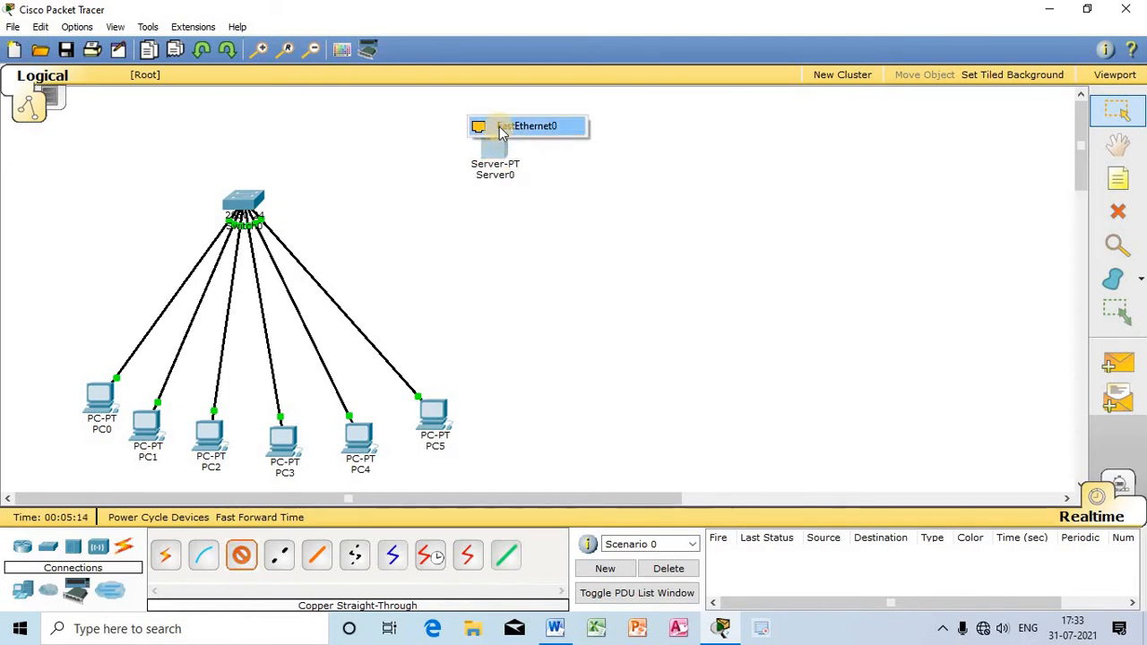
click(552, 125)
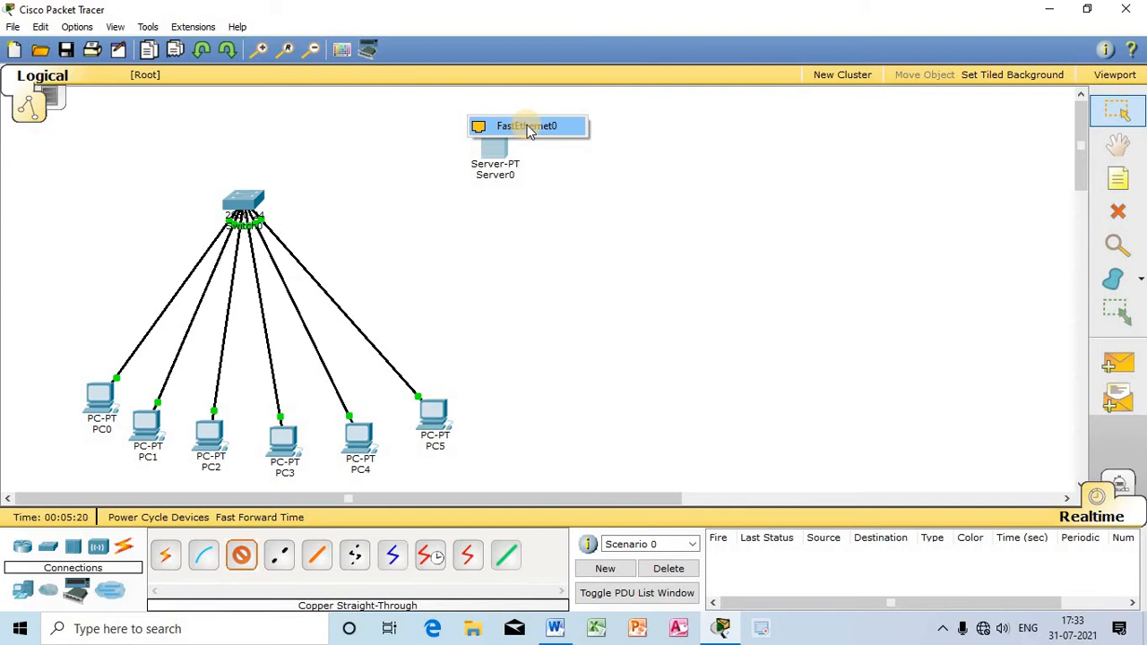
click(530, 126)
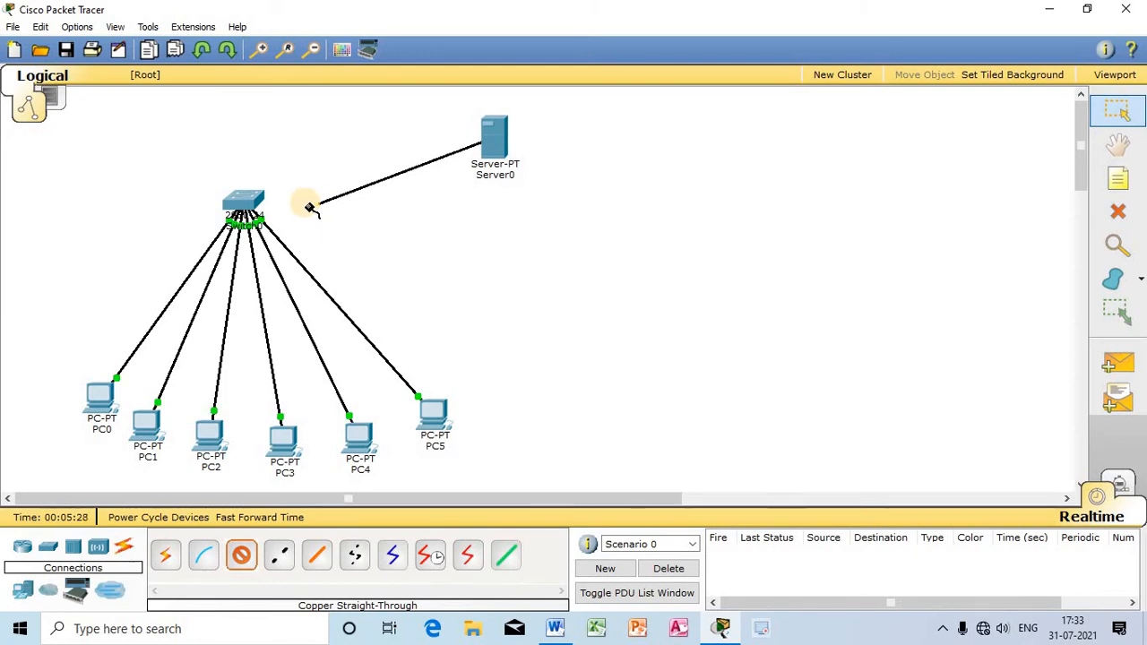
click(247, 200)
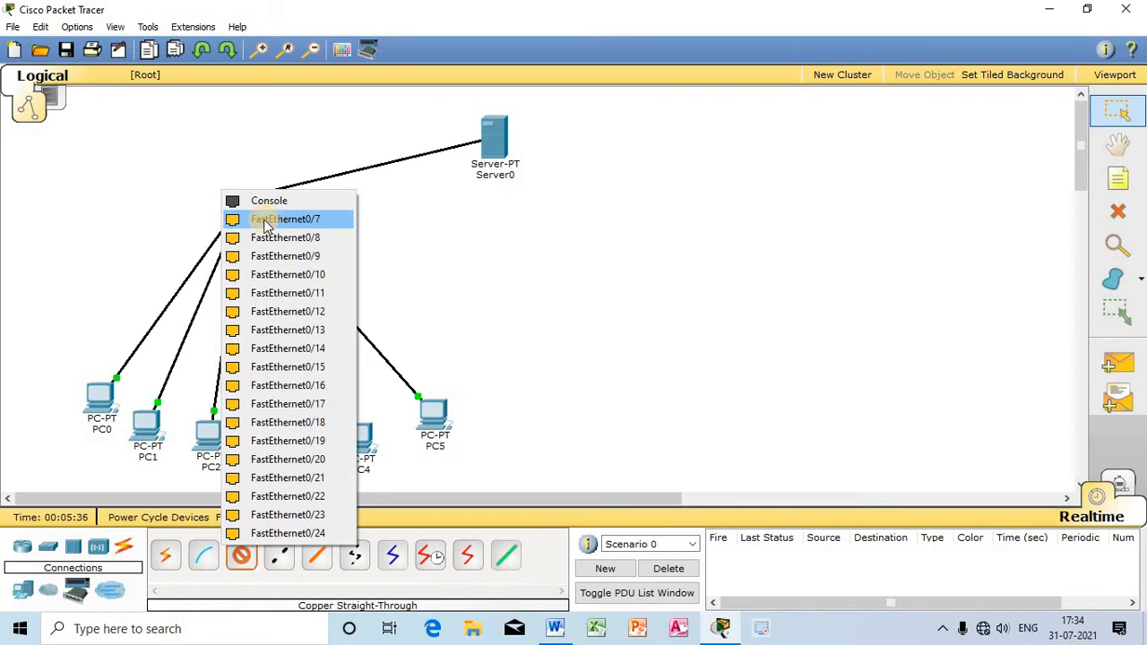
click(317, 220)
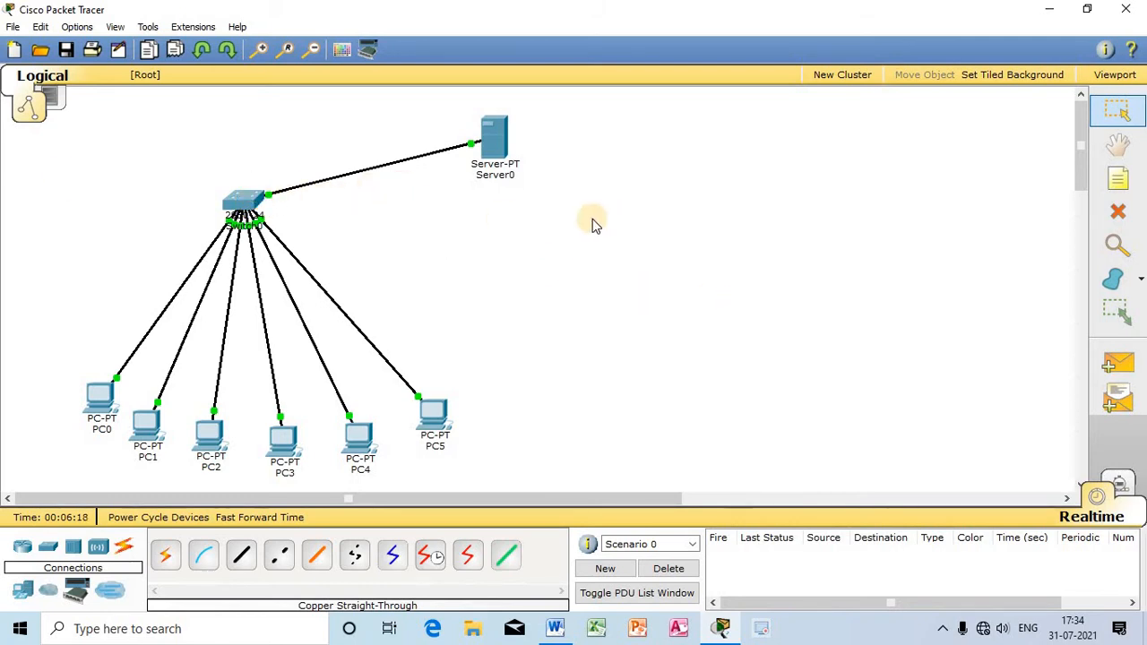
drag(248, 198, 262, 163)
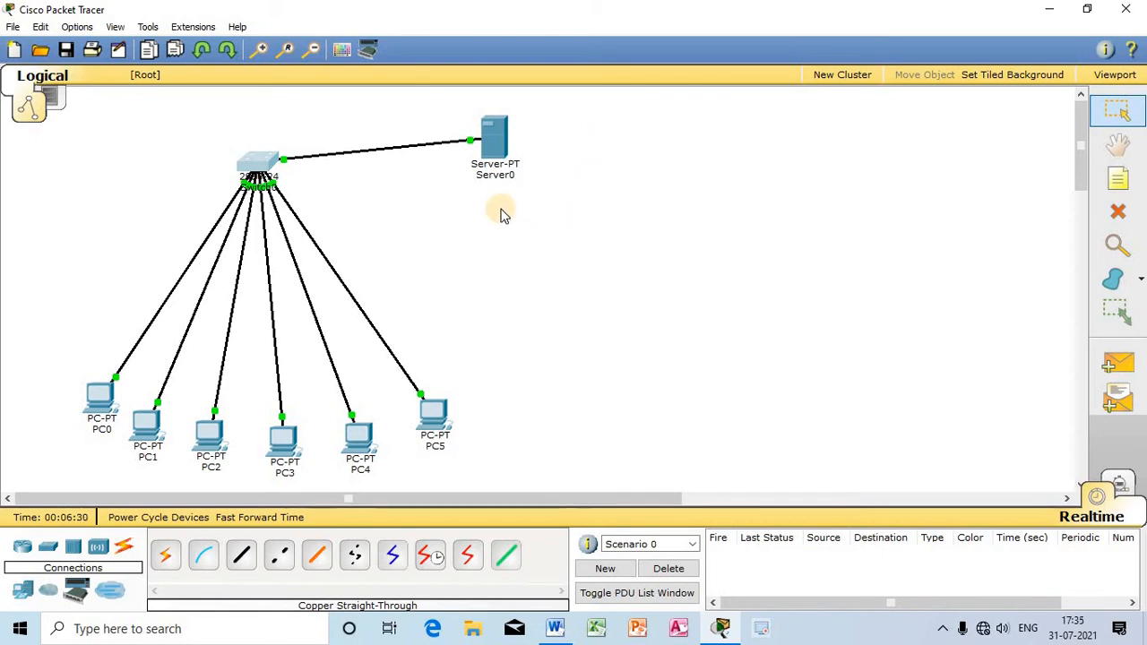
Step: Give Server0 the static IP address 192.168.0.1 with subnet mask 255.255.255.0
click(506, 159)
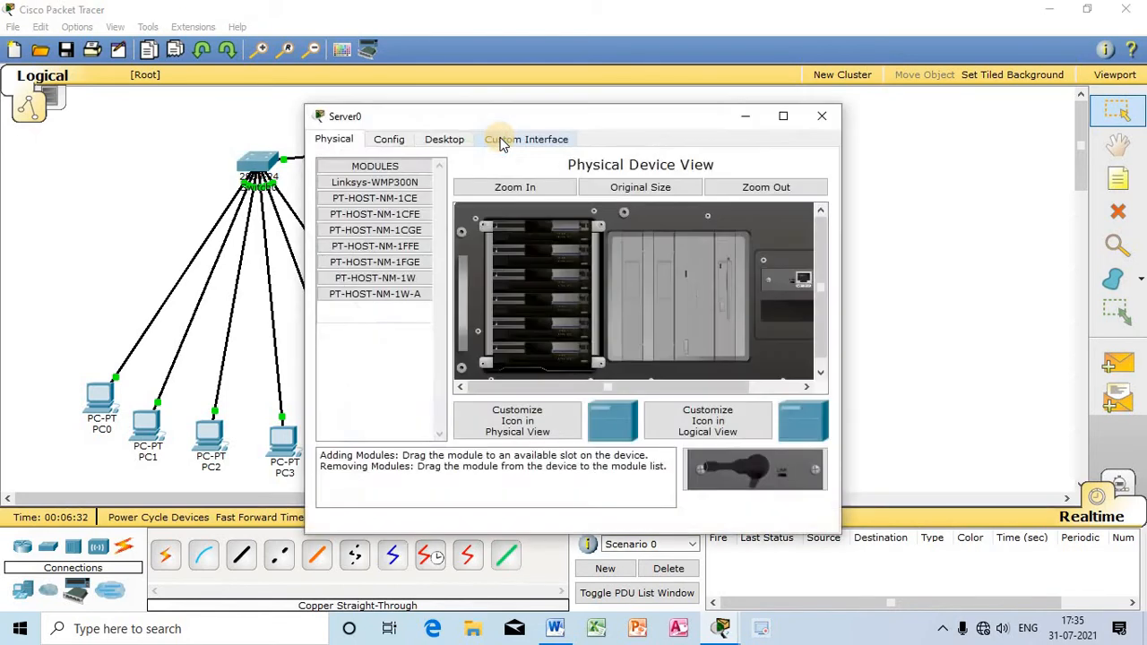
drag(565, 114, 744, 100)
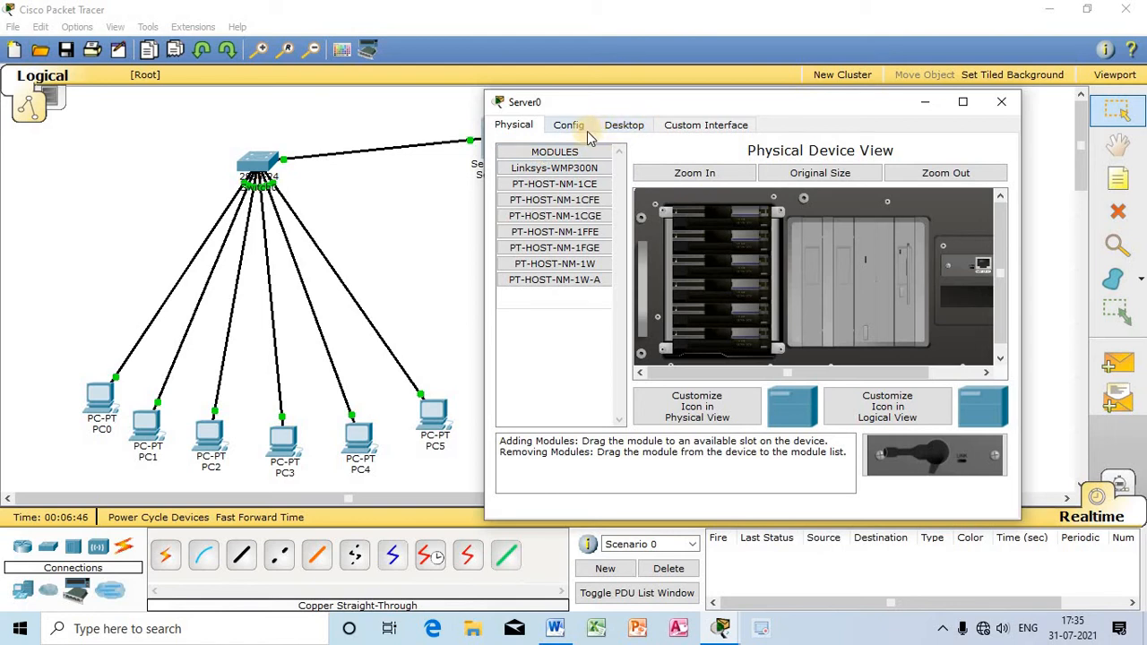
click(627, 127)
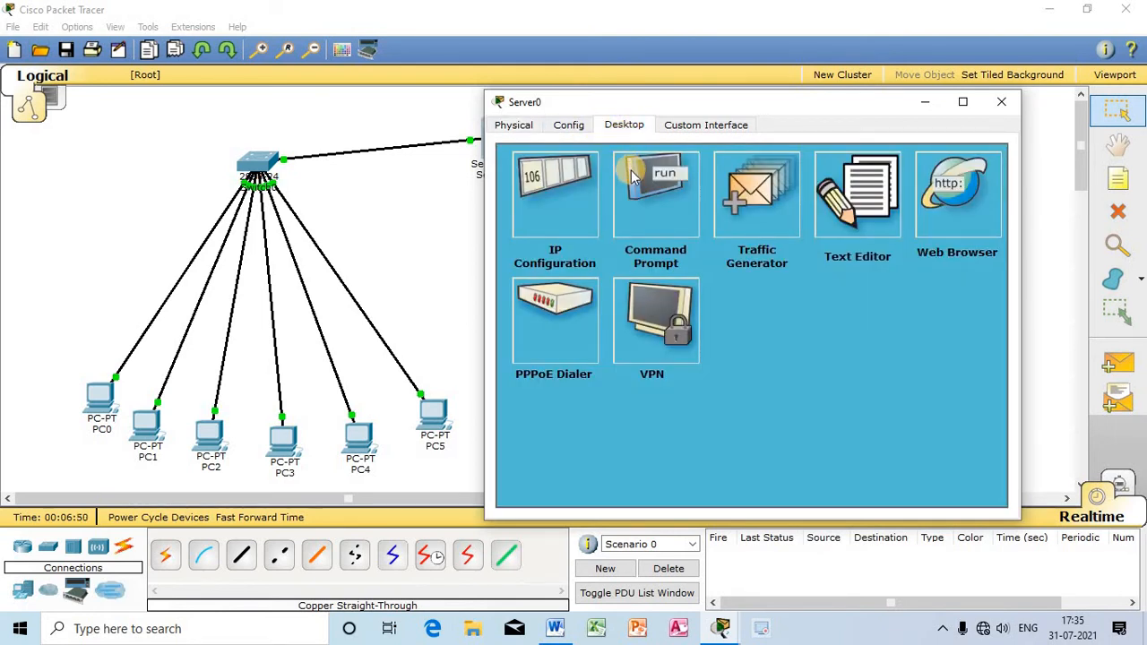
click(558, 208)
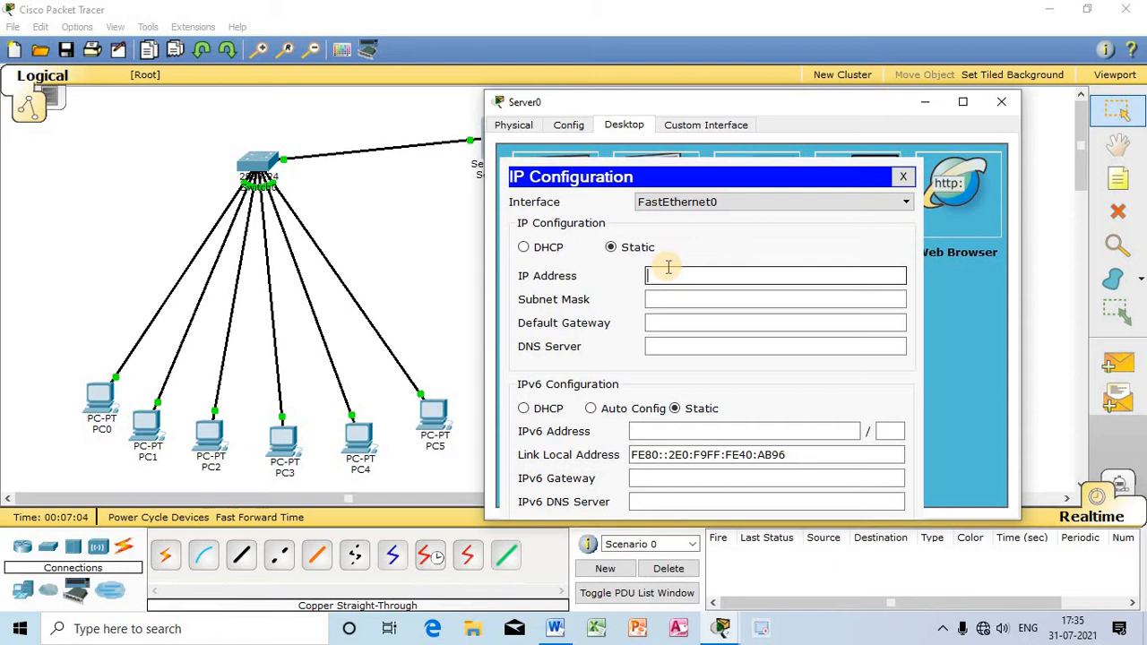
click(668, 268)
click(668, 269)
text(192.)
text(168.0.1)
click(723, 296)
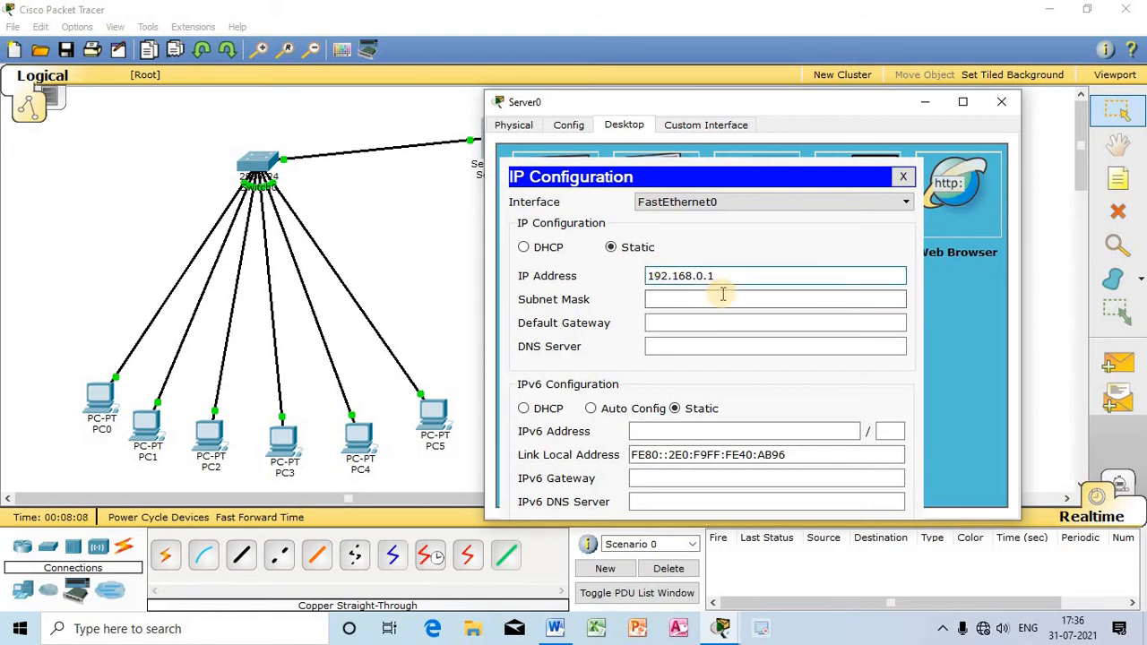
click(881, 323)
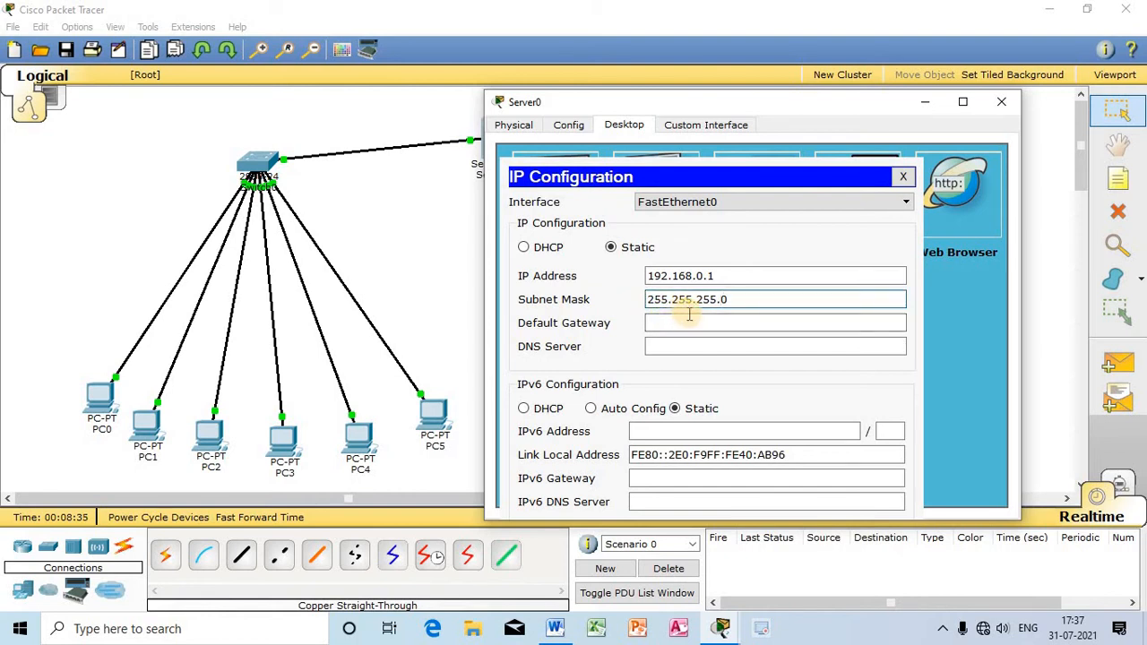
click(735, 323)
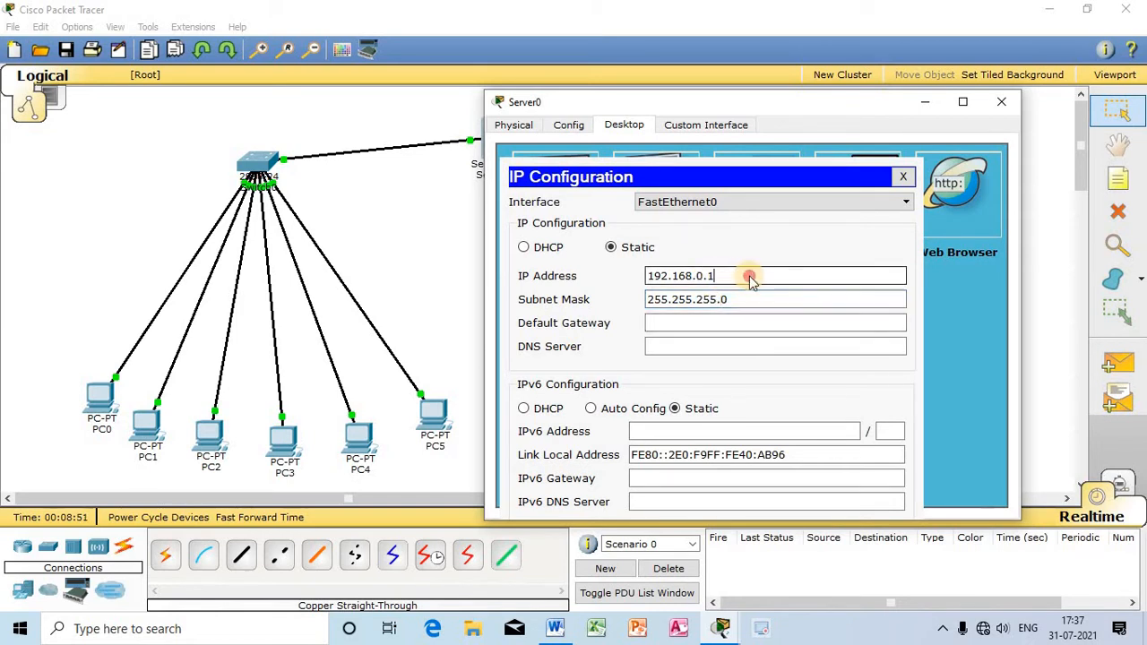
Step: Examine the network and host portions of Server0's IP address, as well as its subnet mask
drag(747, 276, 644, 275)
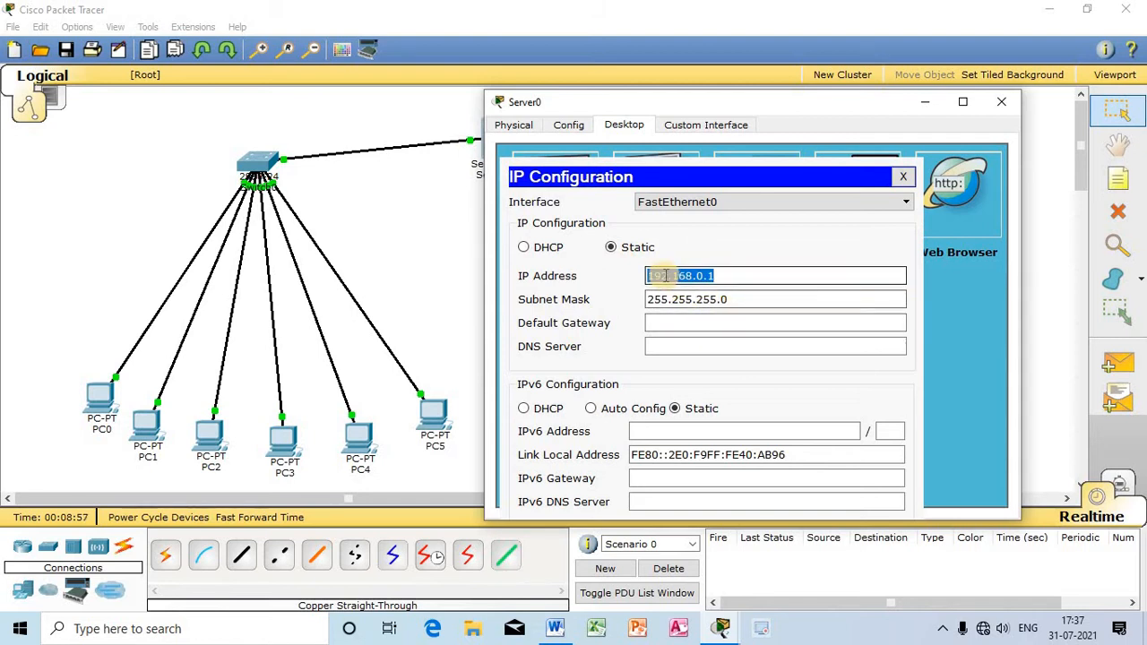
drag(669, 275, 531, 254)
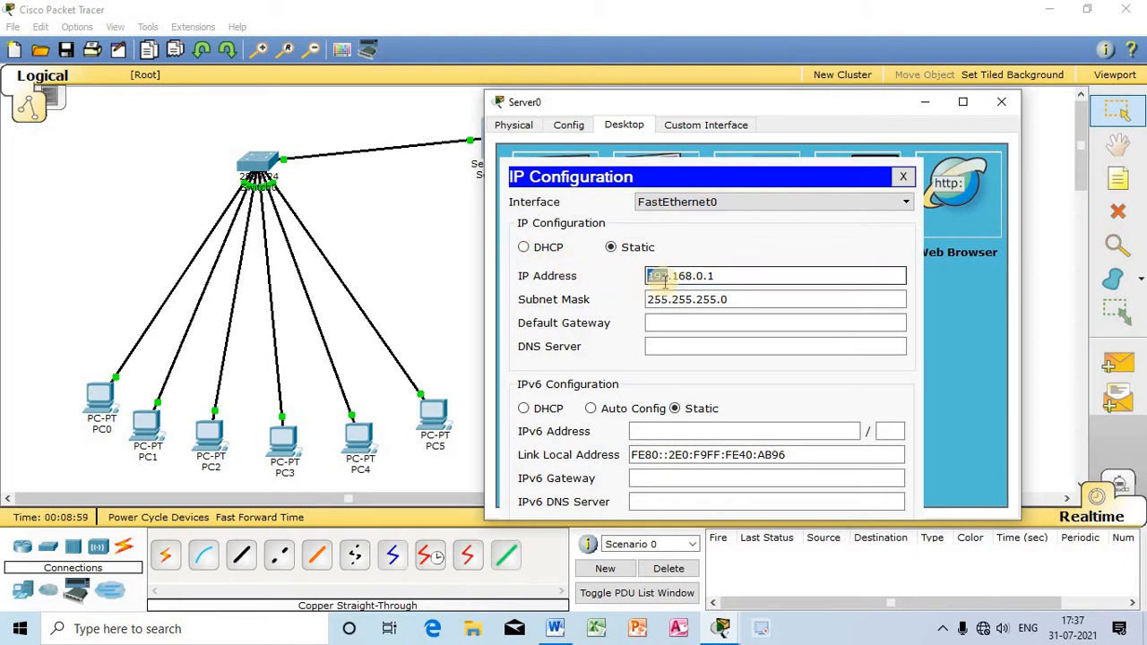
drag(670, 278, 650, 278)
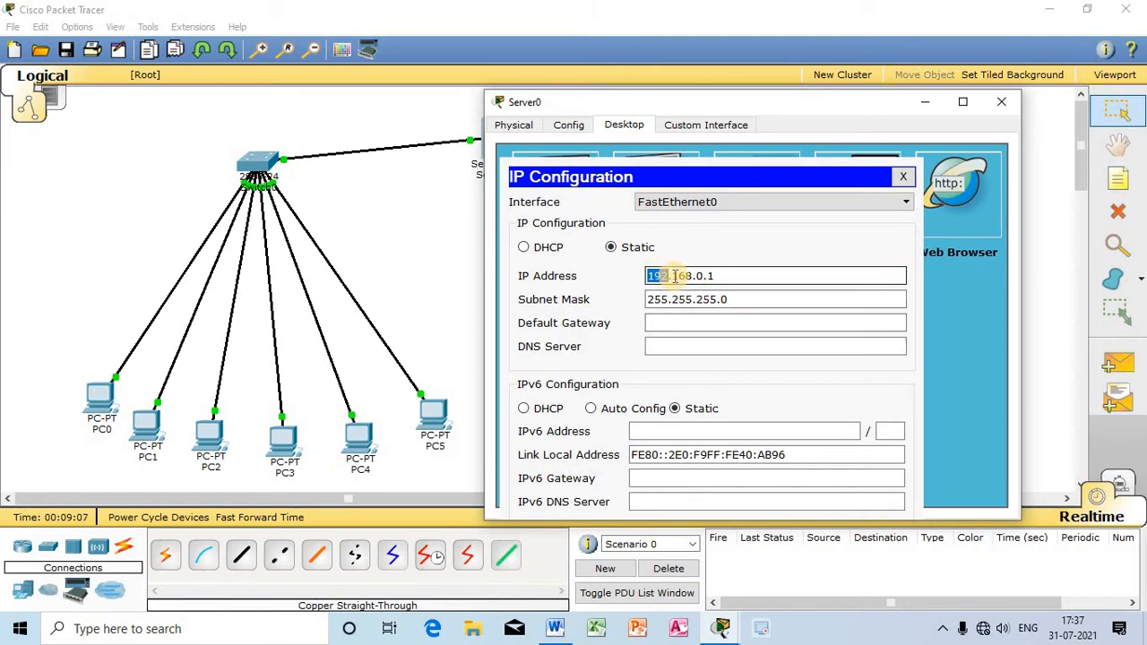
drag(672, 278, 769, 296)
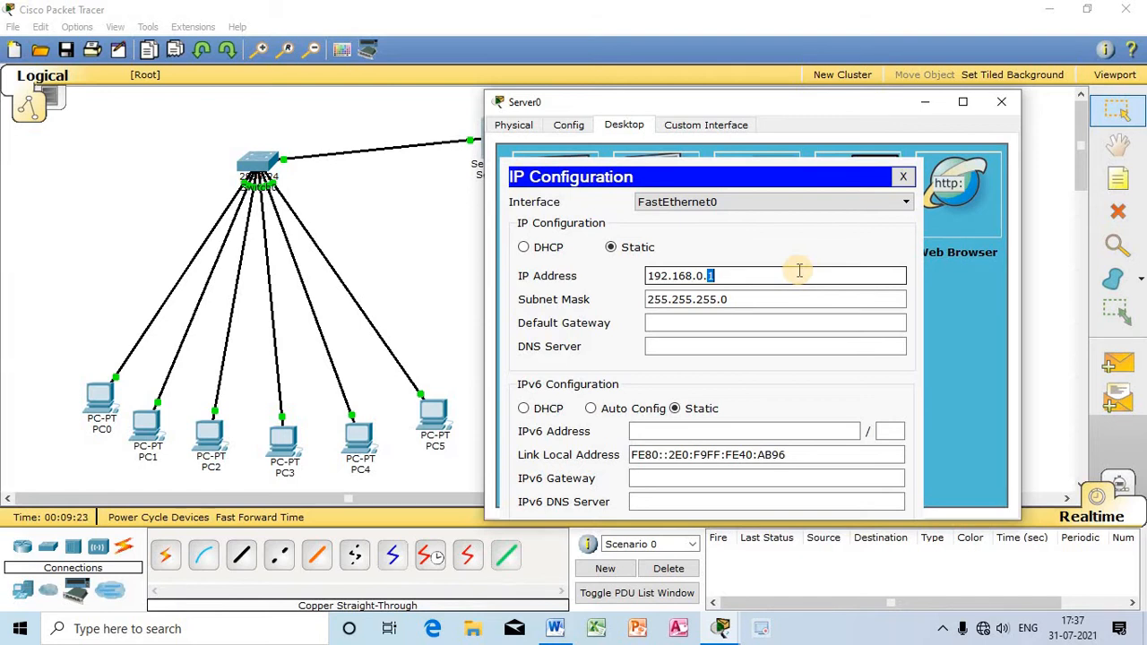
click(852, 277)
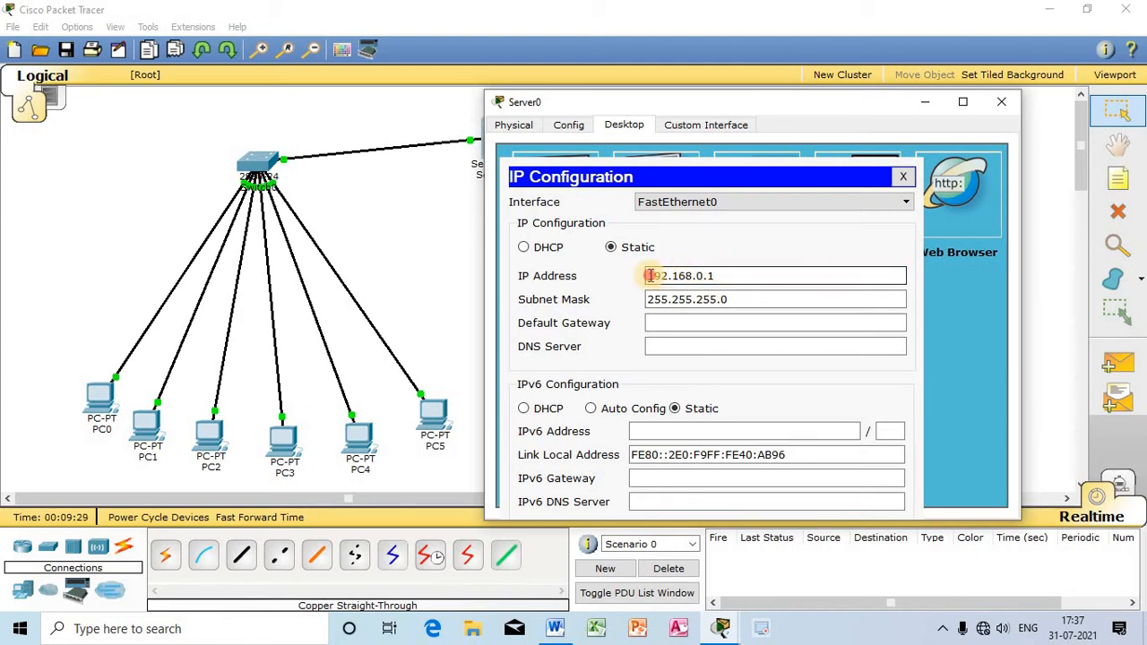
drag(650, 276, 710, 276)
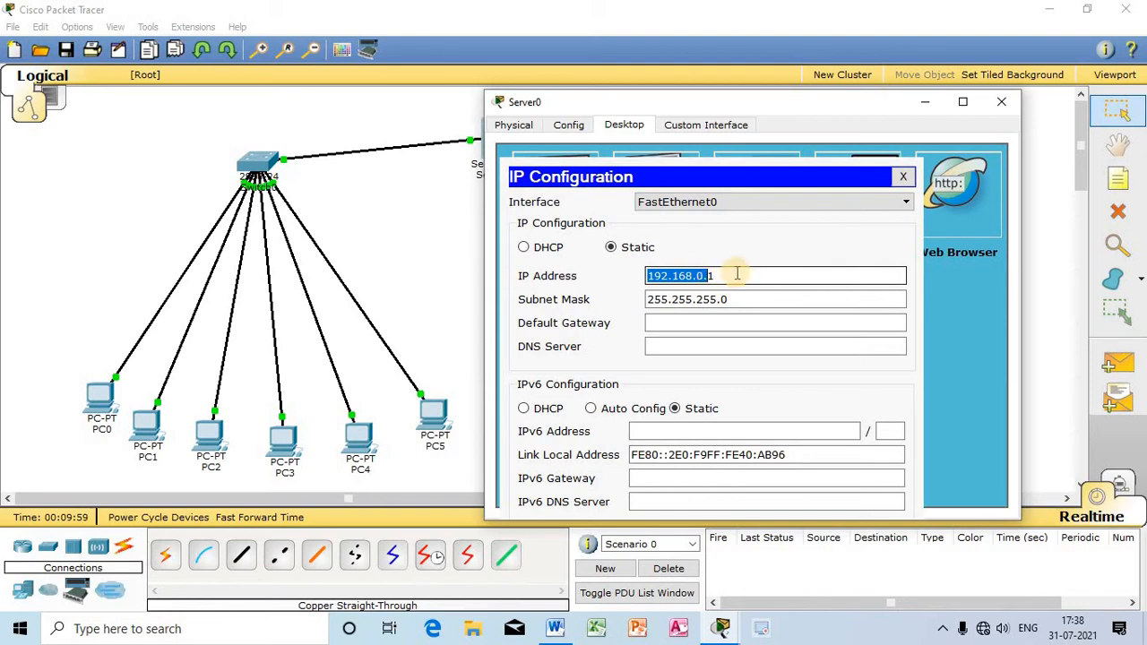
click(737, 275)
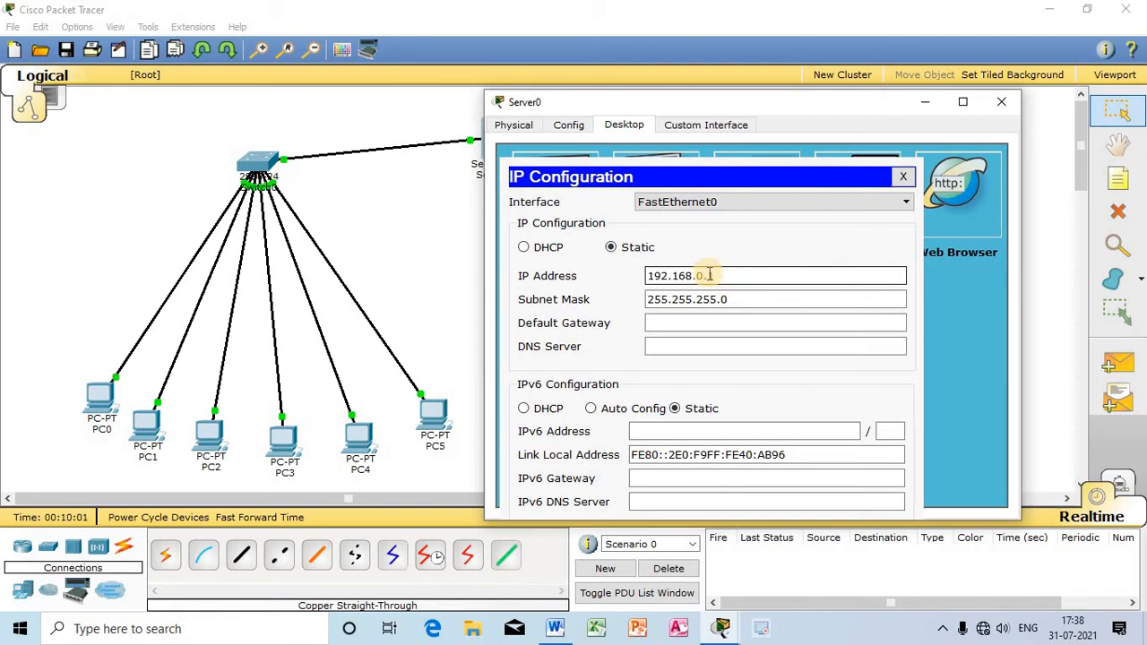
double_click(709, 275)
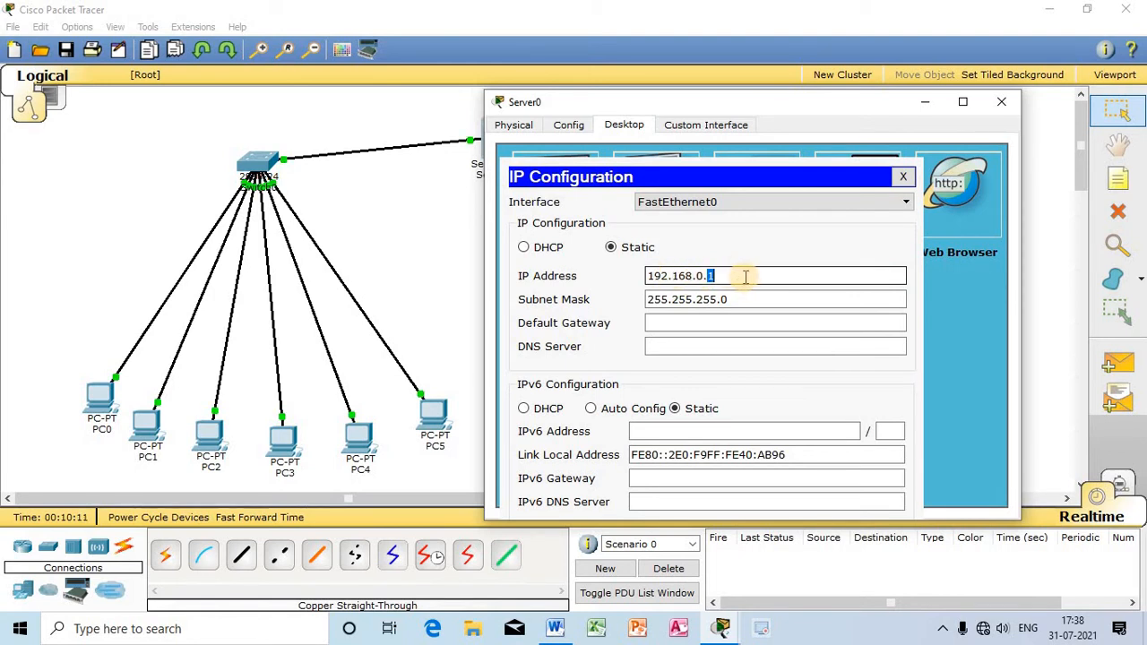
drag(745, 275, 609, 275)
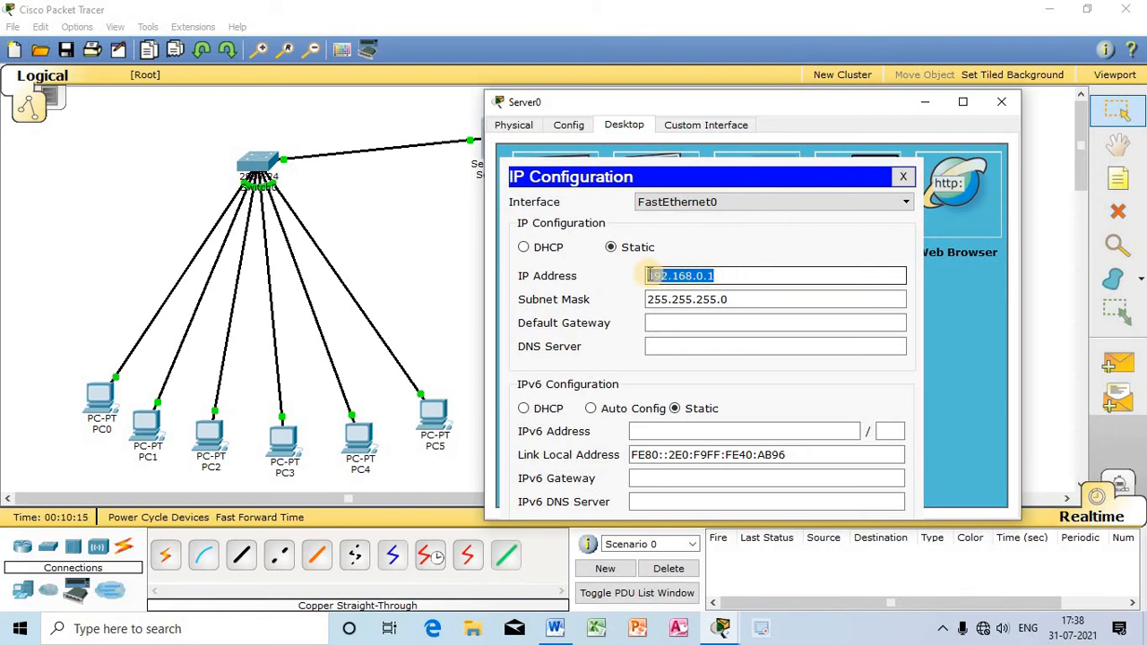
drag(649, 276, 706, 278)
click(764, 276)
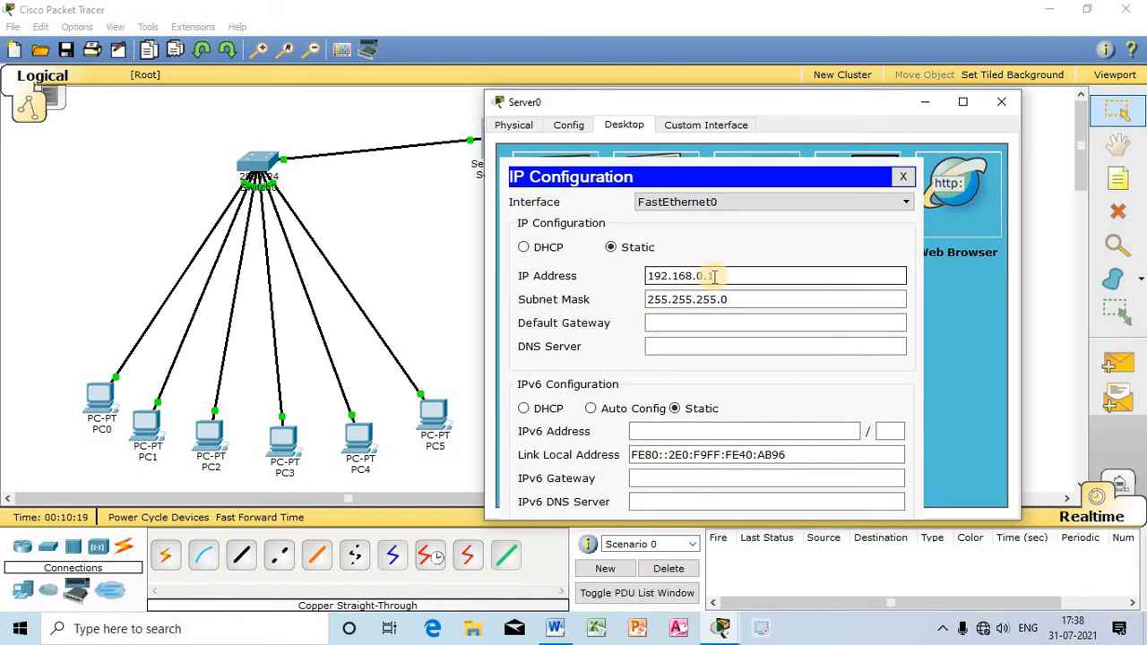
drag(710, 276, 724, 275)
click(709, 276)
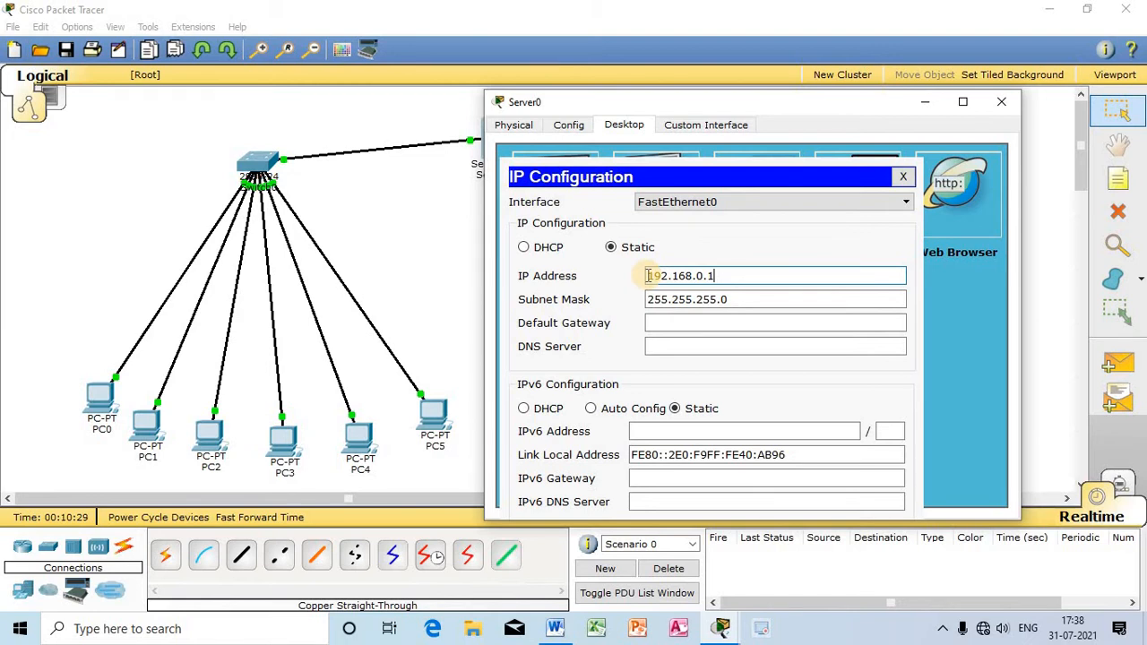
drag(648, 277, 708, 276)
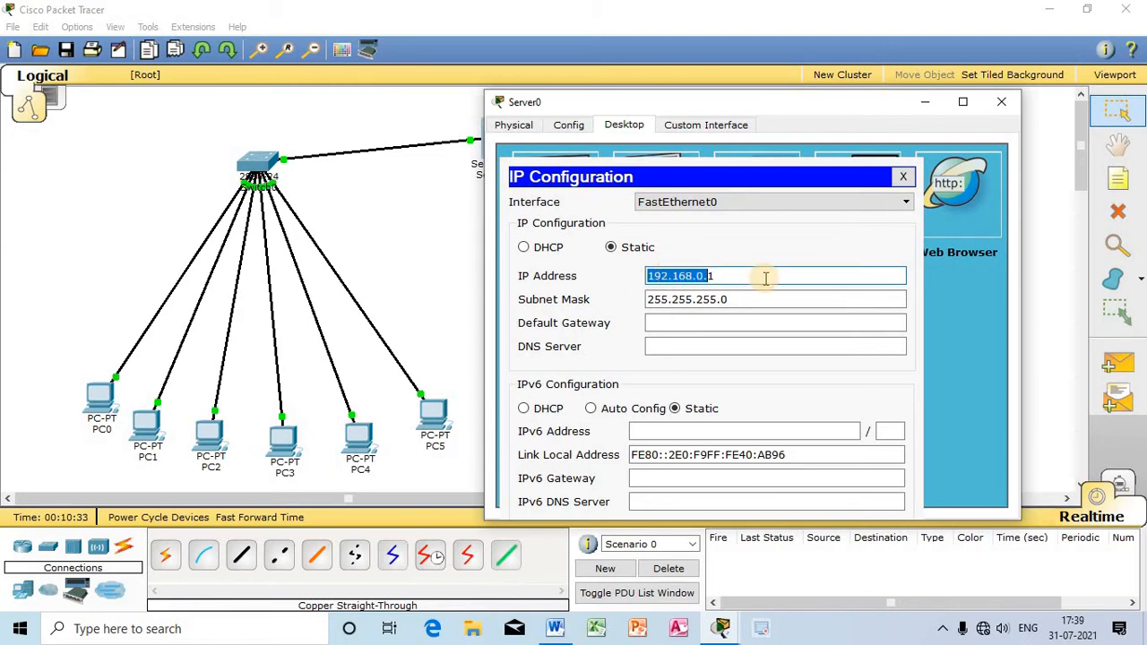
click(744, 276)
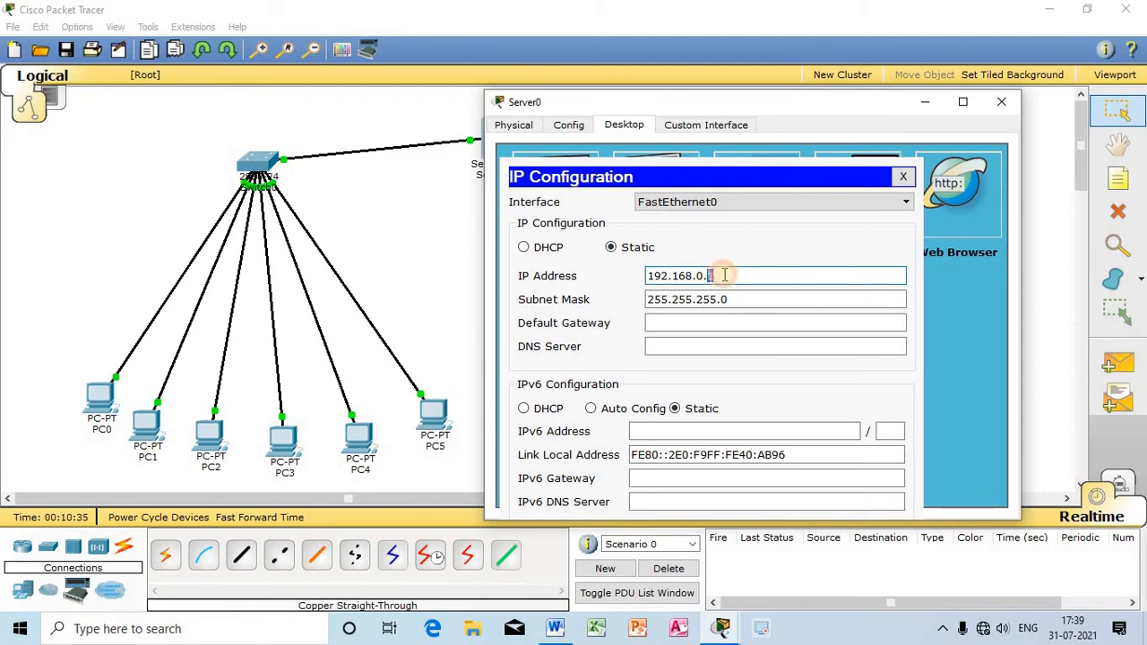
drag(710, 277, 731, 278)
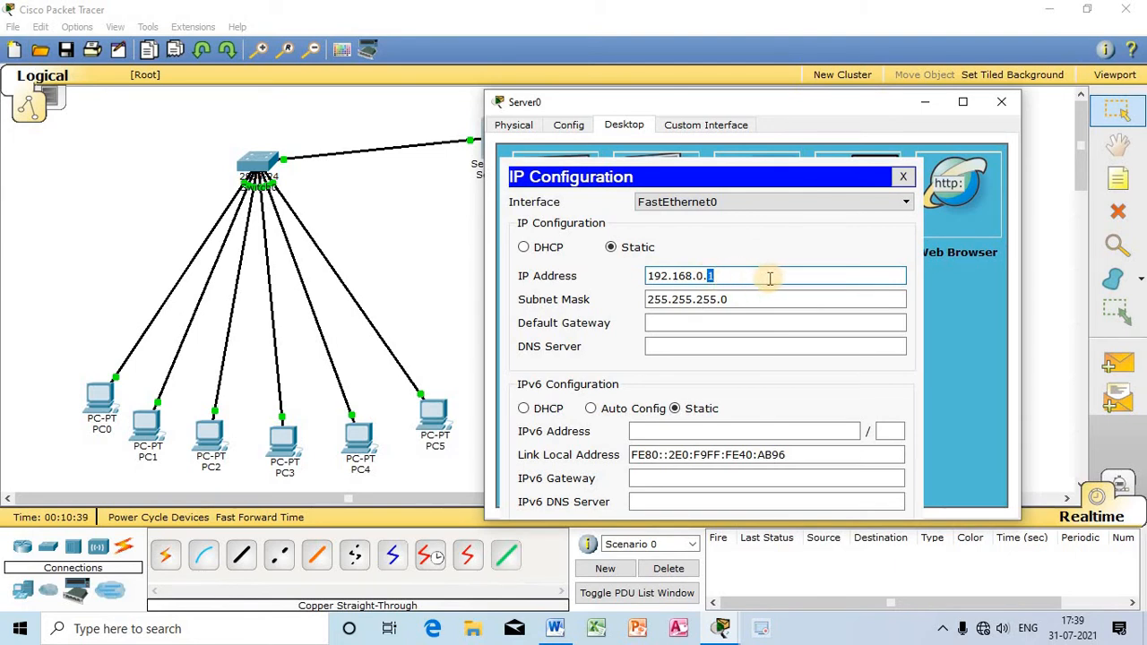
drag(767, 276, 574, 271)
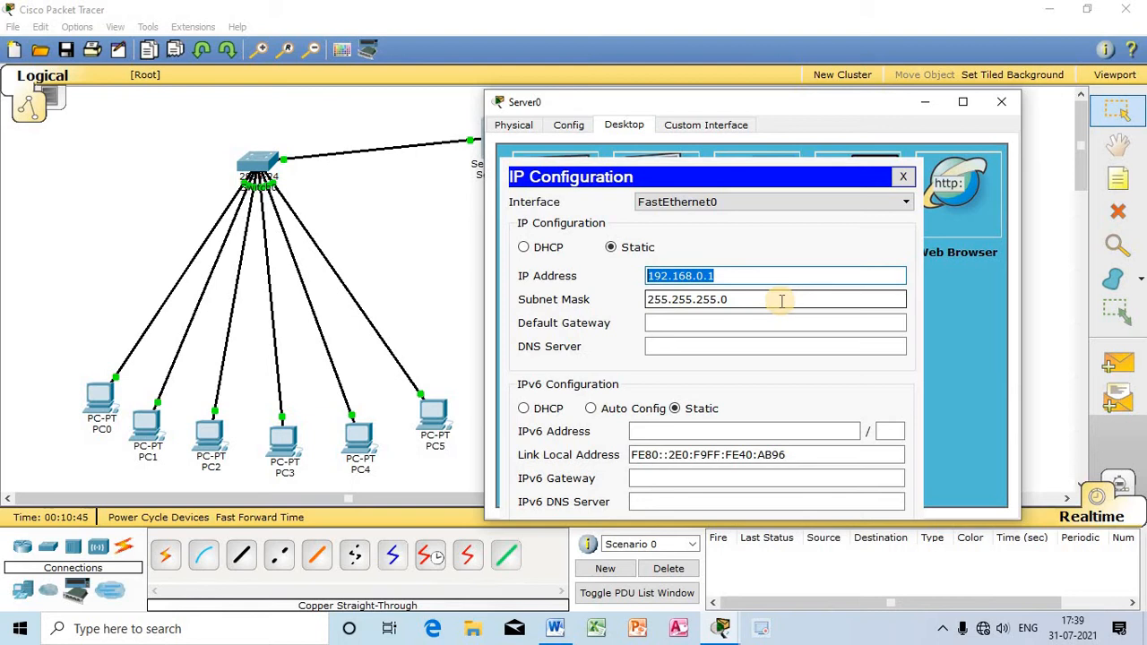
drag(781, 302, 558, 299)
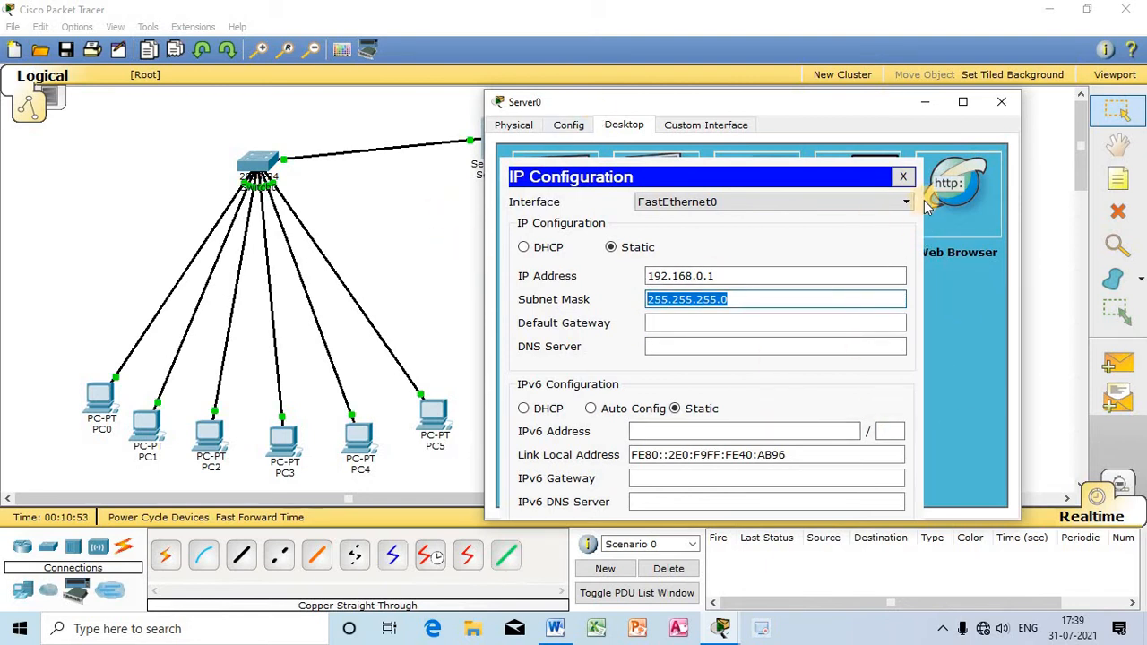
Step: Close Server0's IP configuration and open its DHCP service settings
click(904, 177)
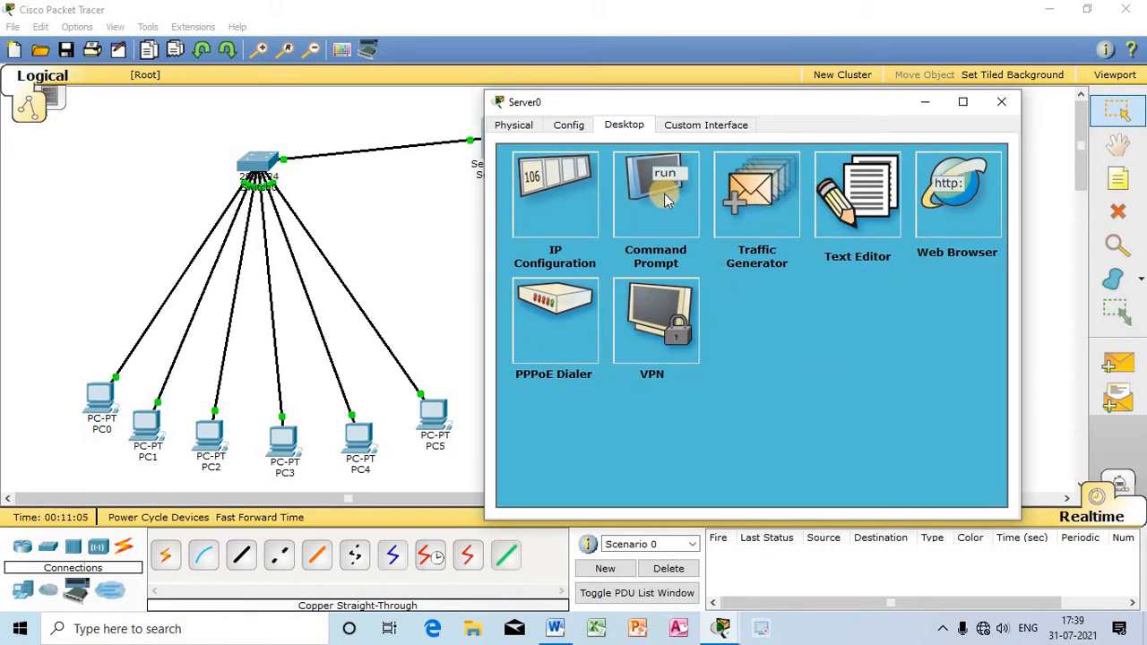
click(566, 129)
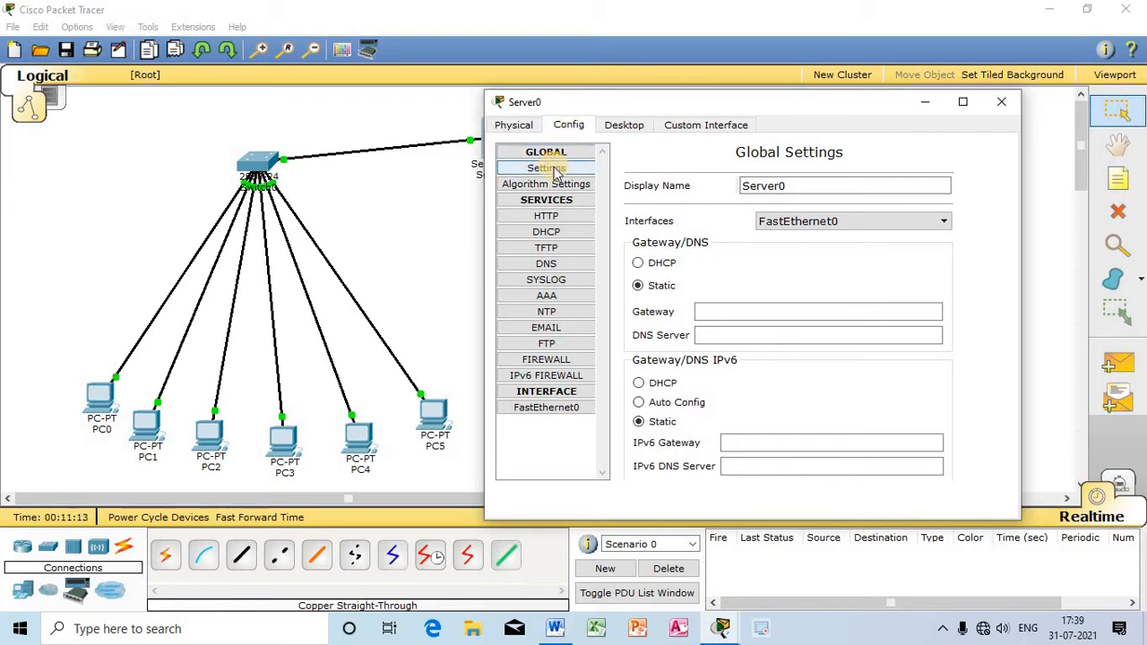
click(515, 126)
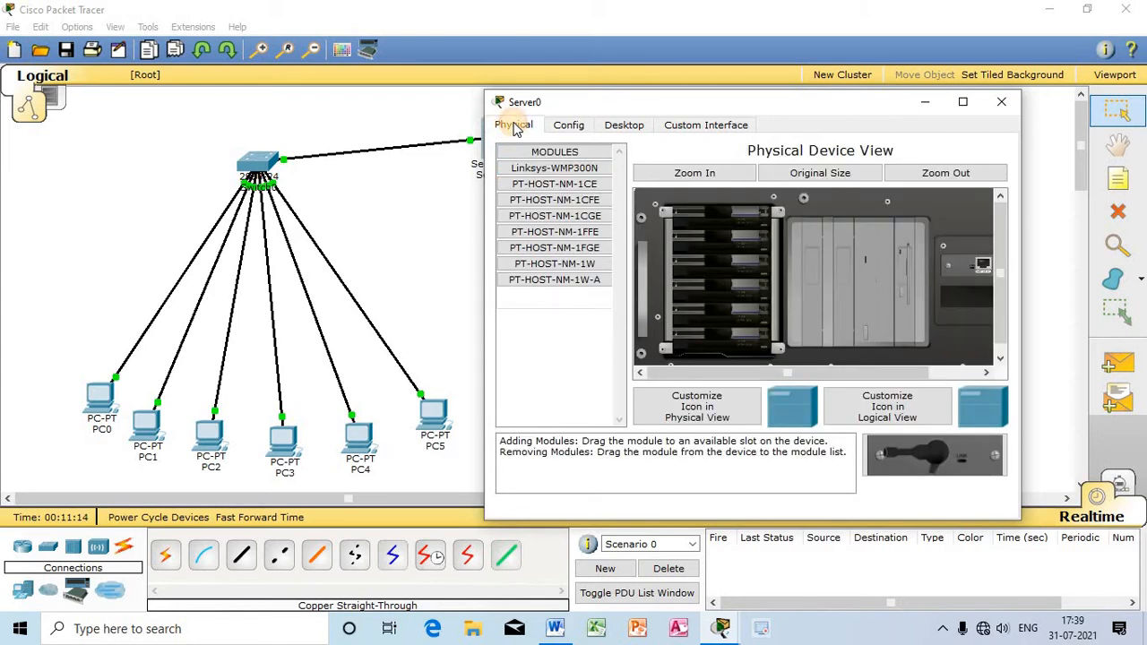
click(568, 126)
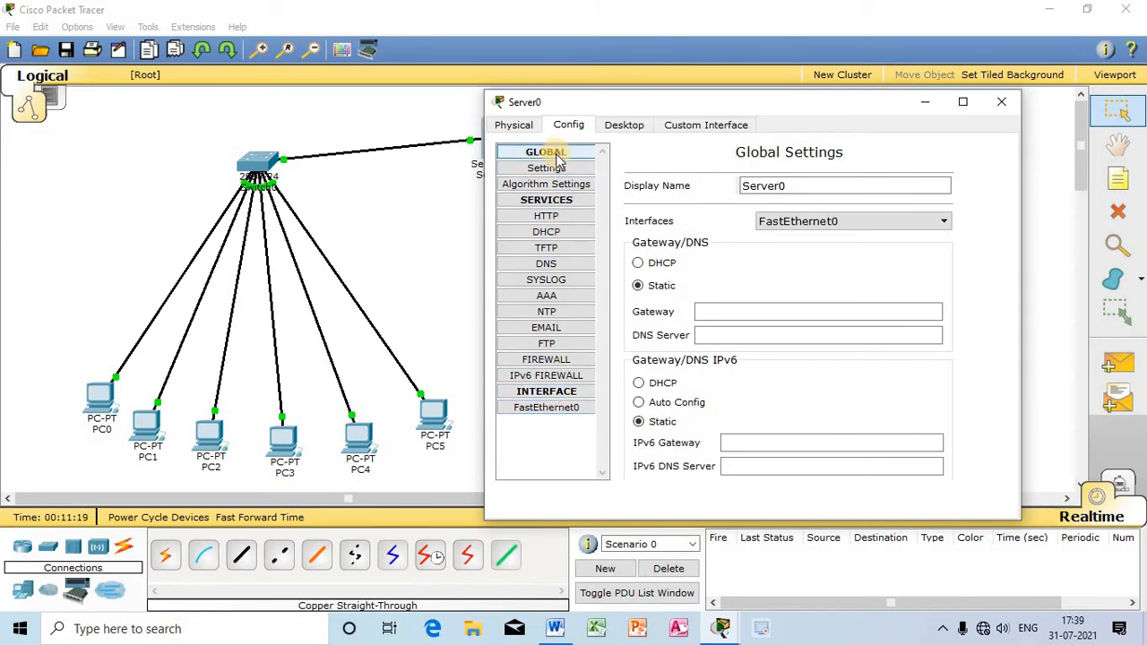
click(551, 235)
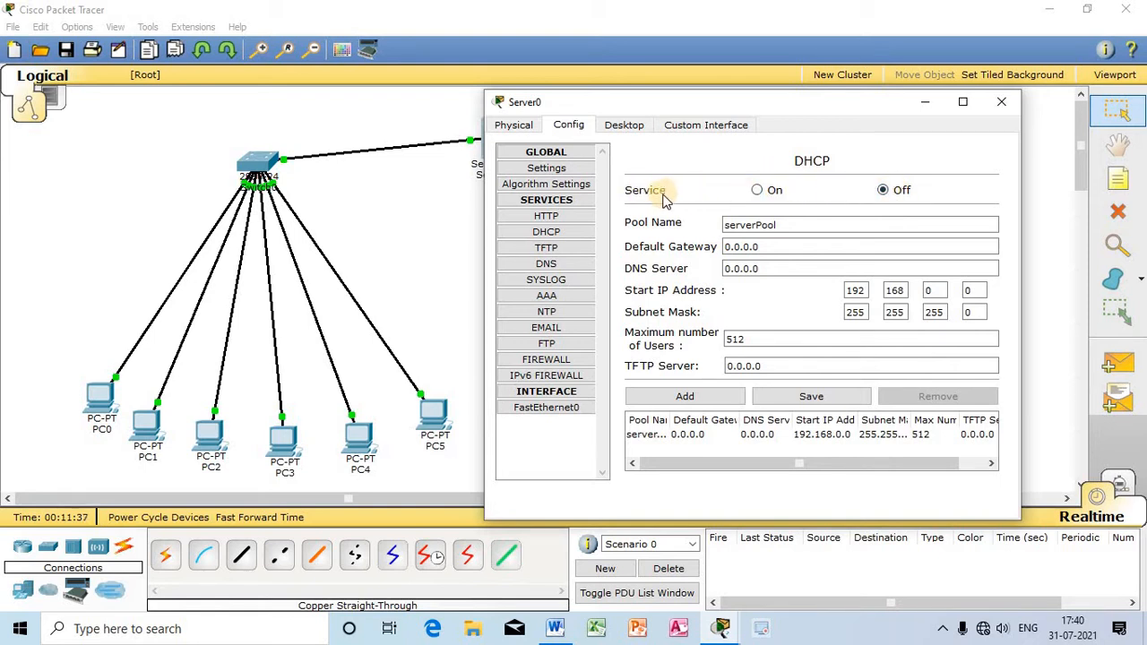
Step: Turn on Server0's DHCP service and save the serverPool address pool
click(757, 191)
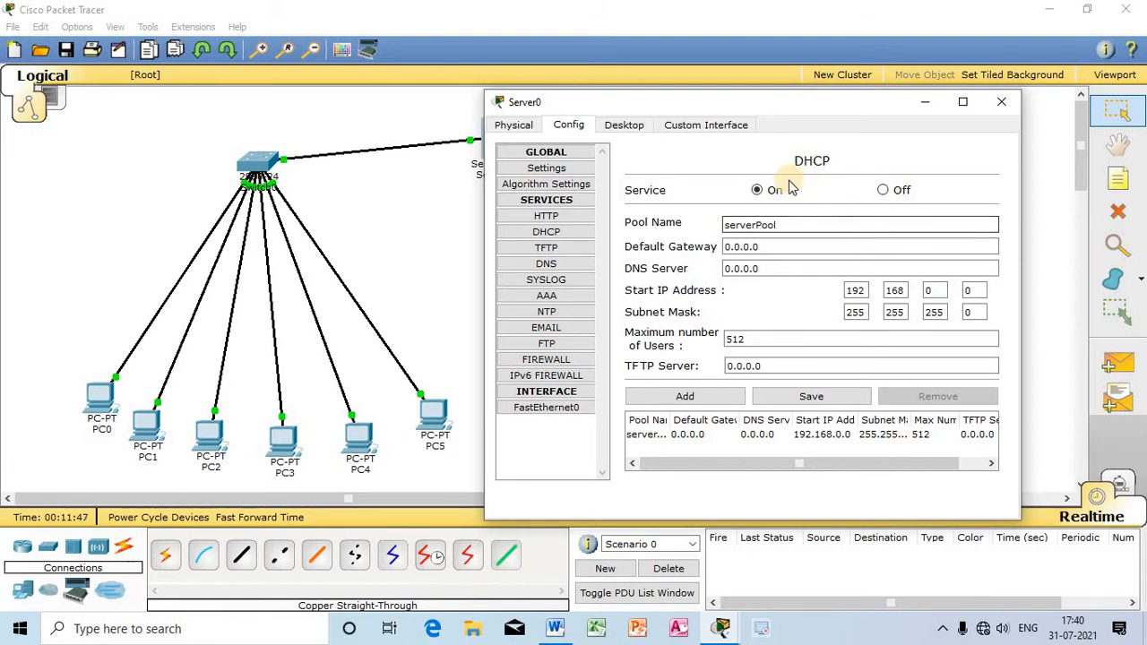
click(767, 197)
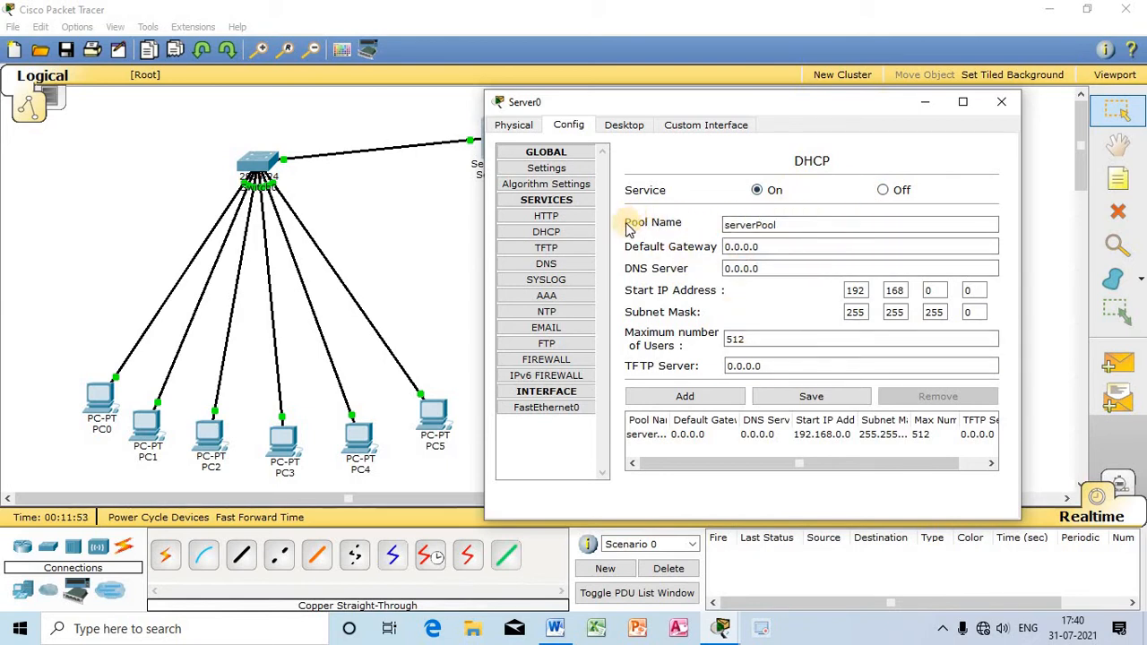
drag(797, 225, 666, 221)
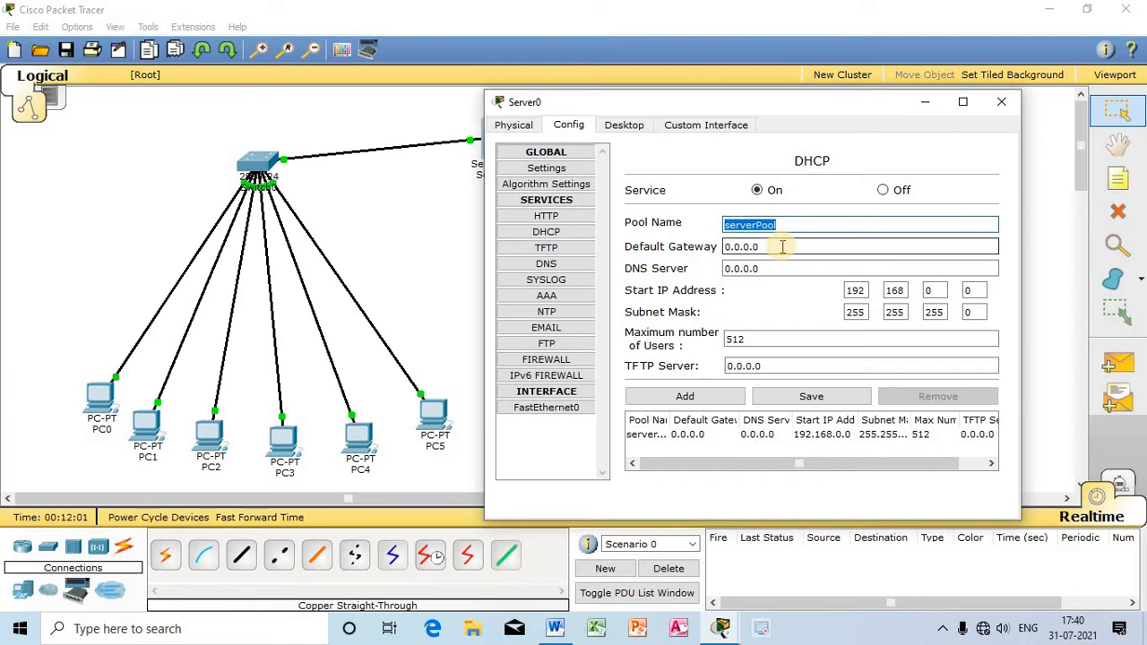
click(796, 226)
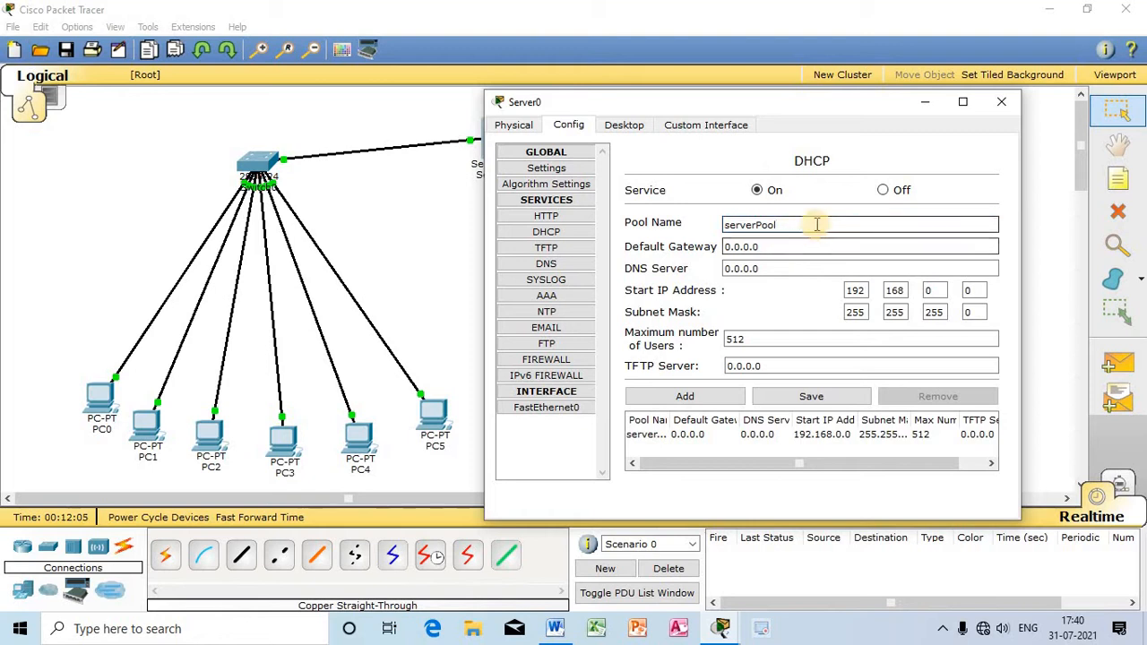
drag(813, 224, 668, 224)
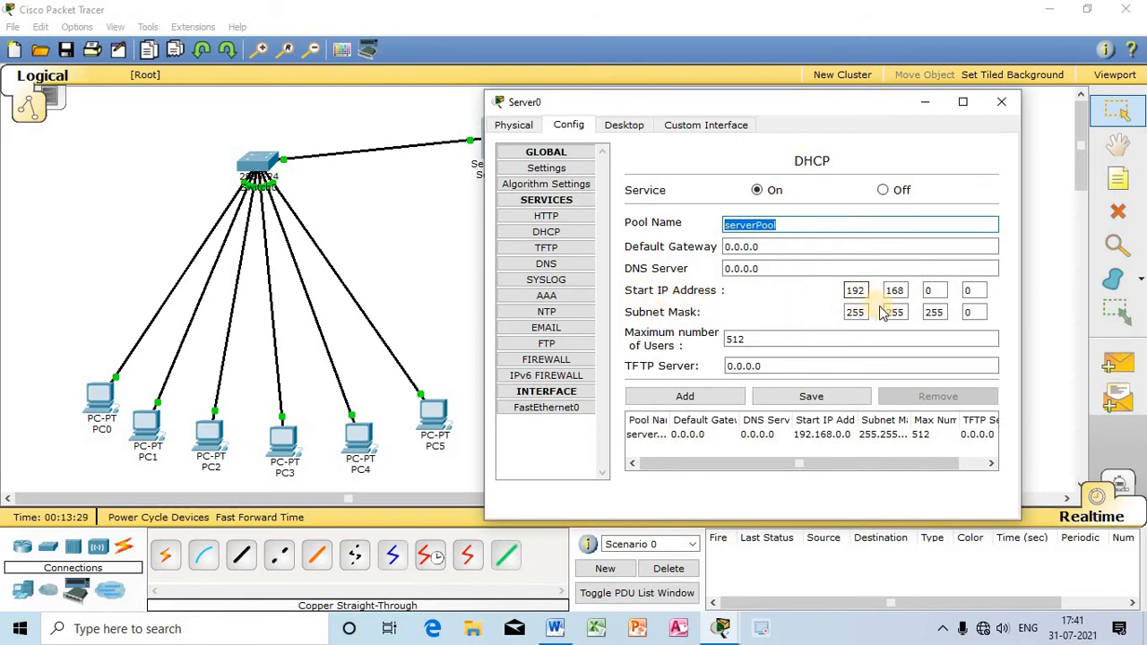
click(937, 290)
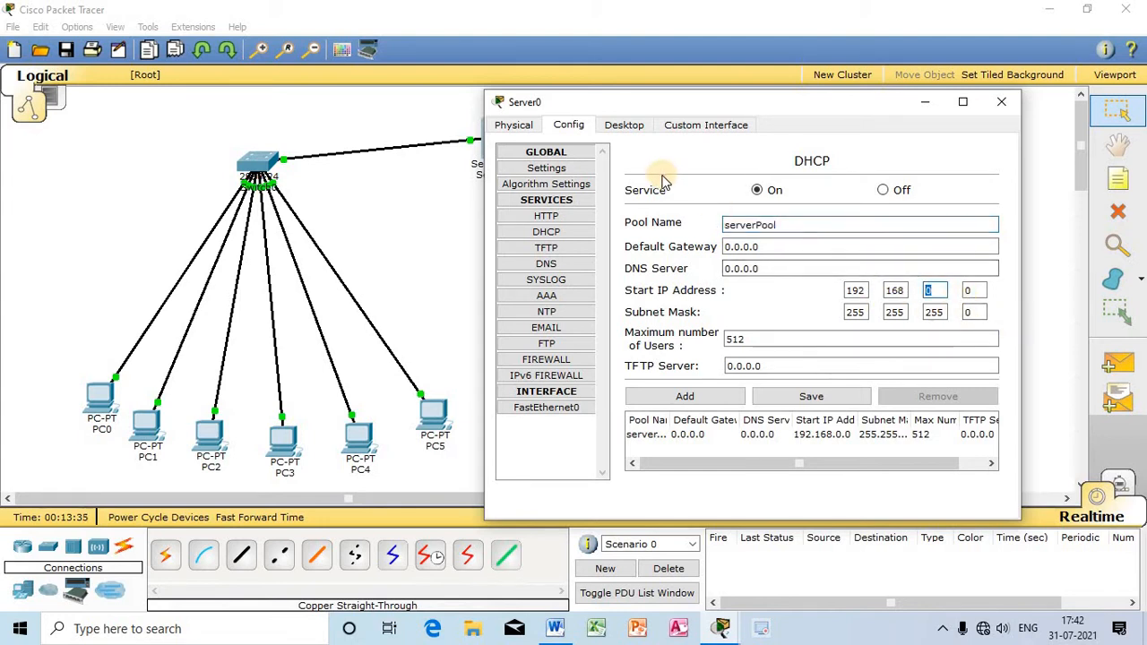
double_click(933, 289)
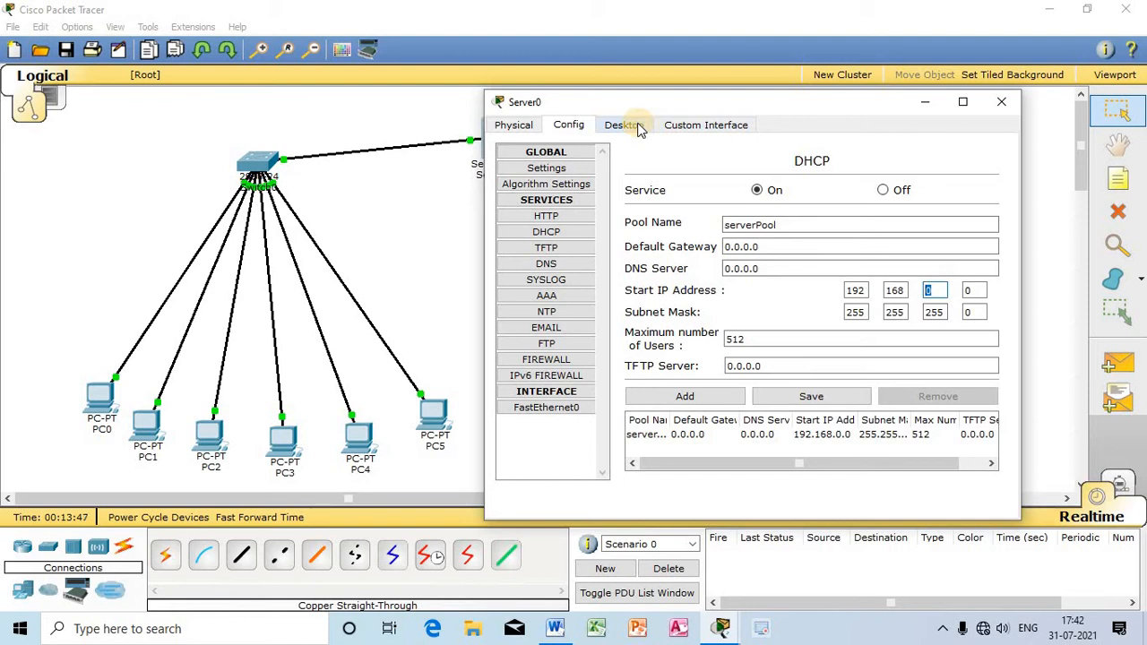
click(835, 398)
Step: Check the network portion of Server0's static IP address in its IP configuration, and return to the DHCP service settings
click(643, 127)
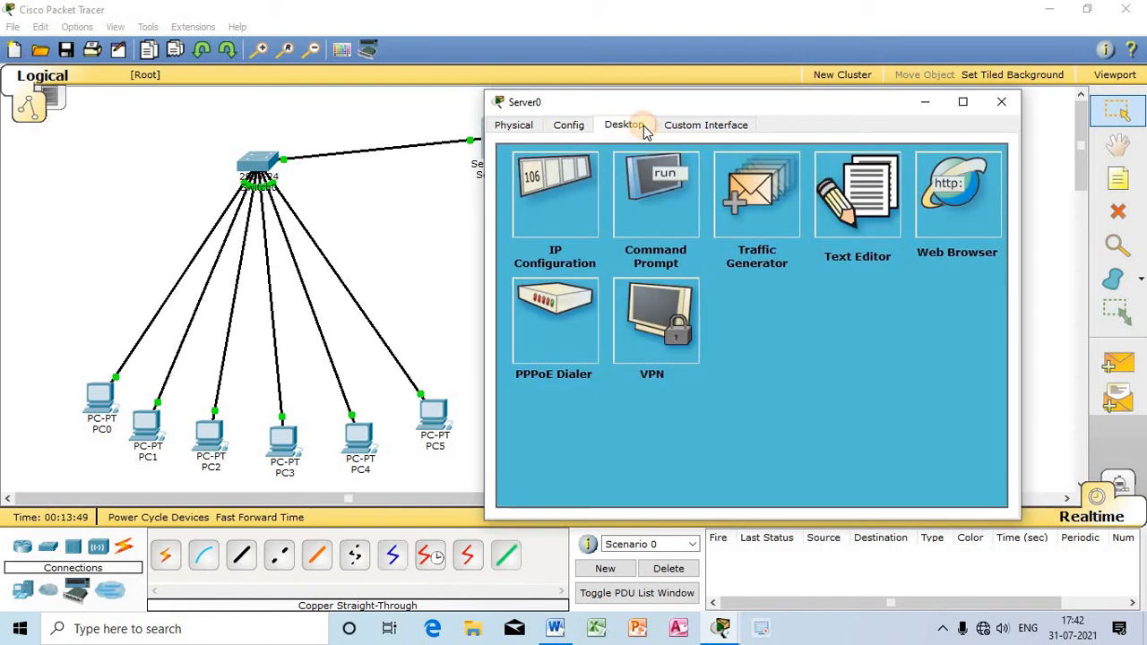
click(573, 188)
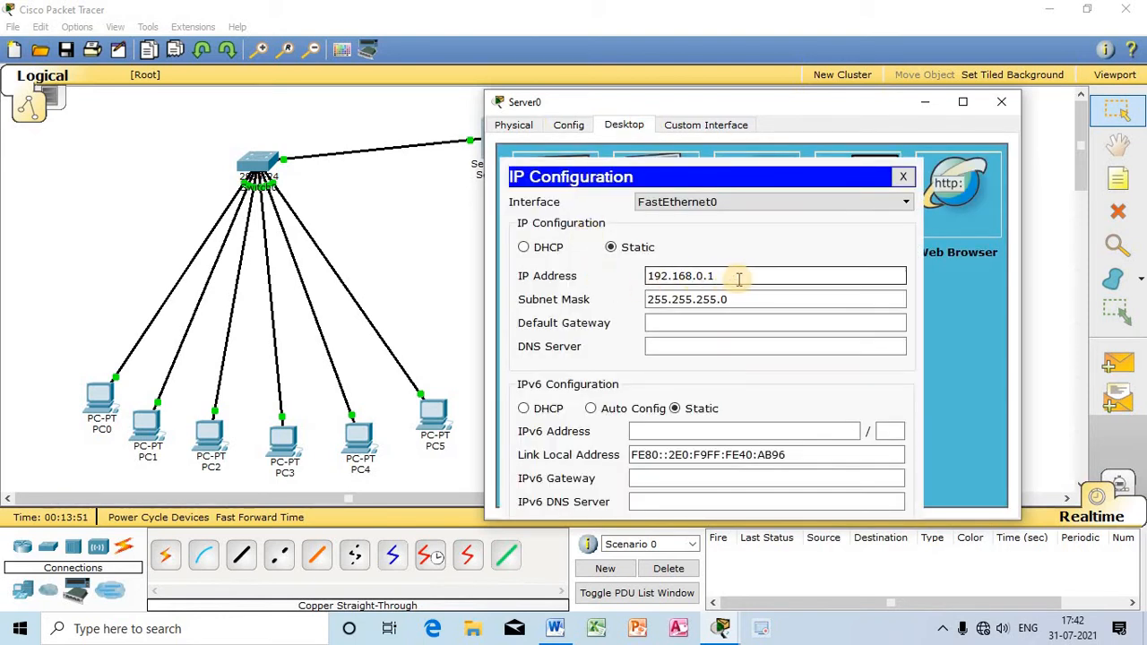
drag(738, 277, 583, 248)
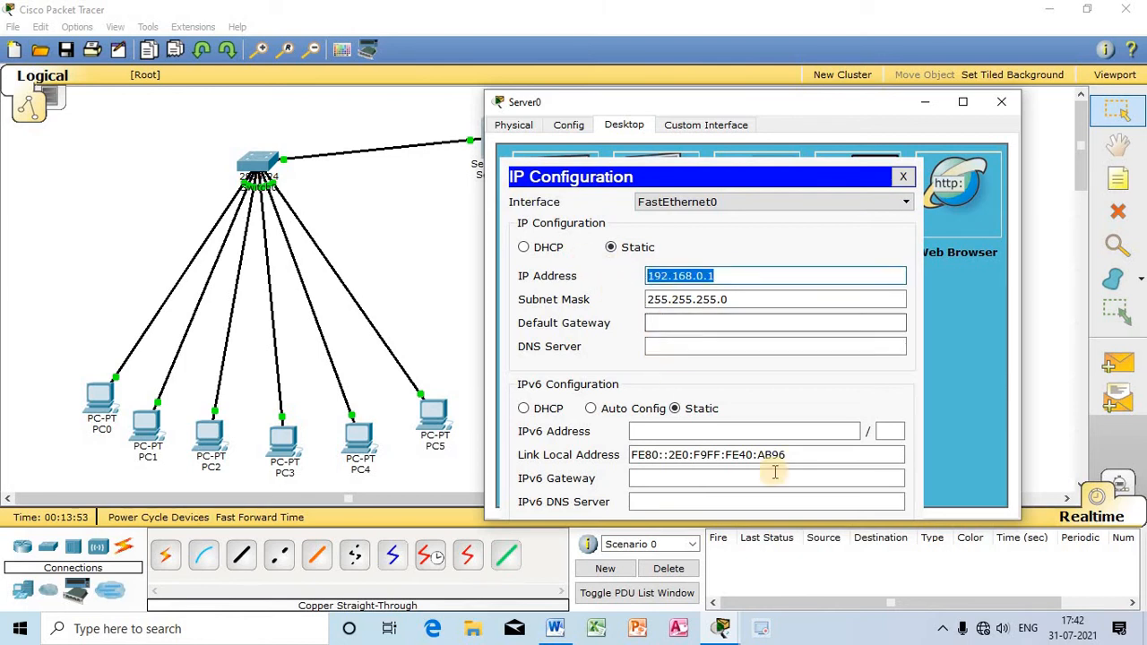
click(727, 277)
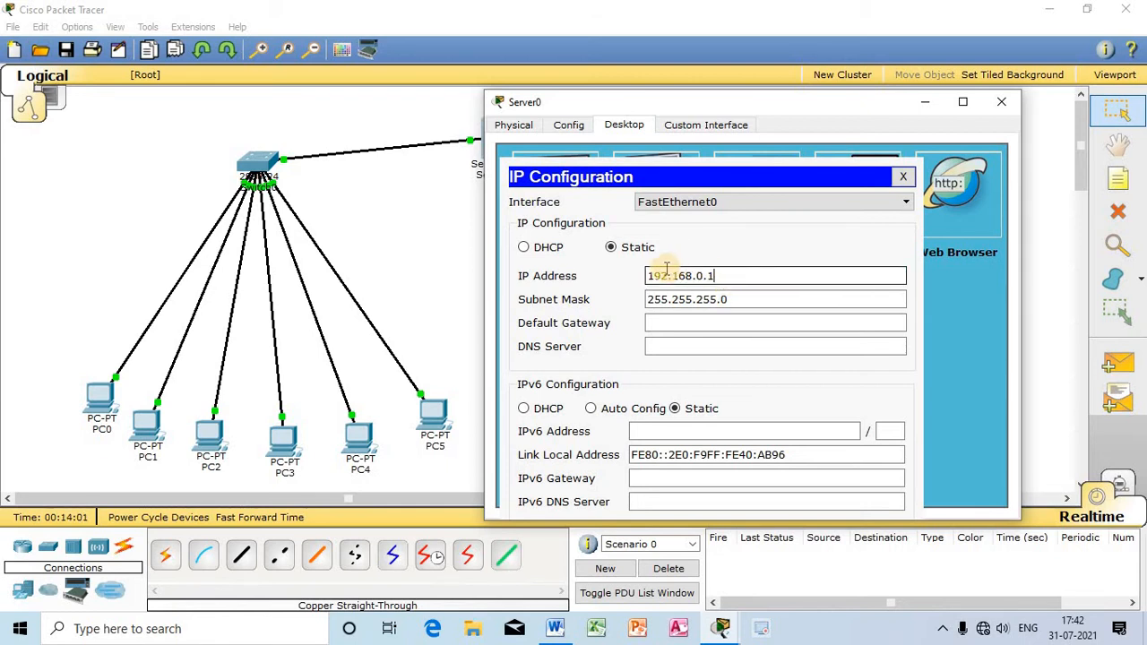
drag(649, 276, 705, 273)
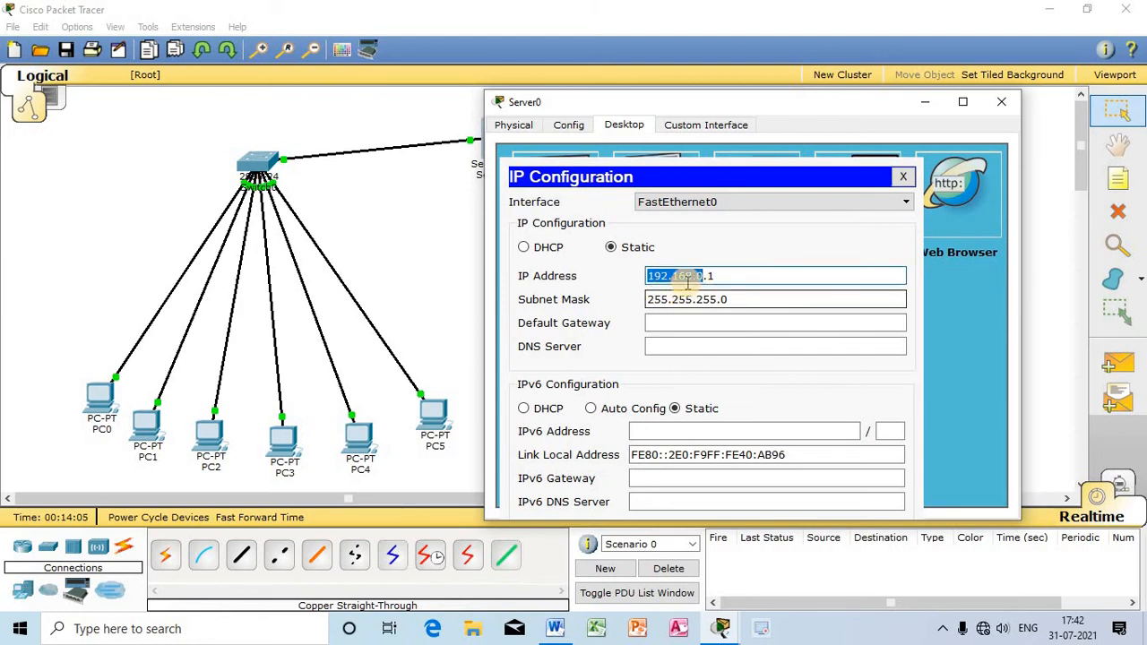
click(568, 125)
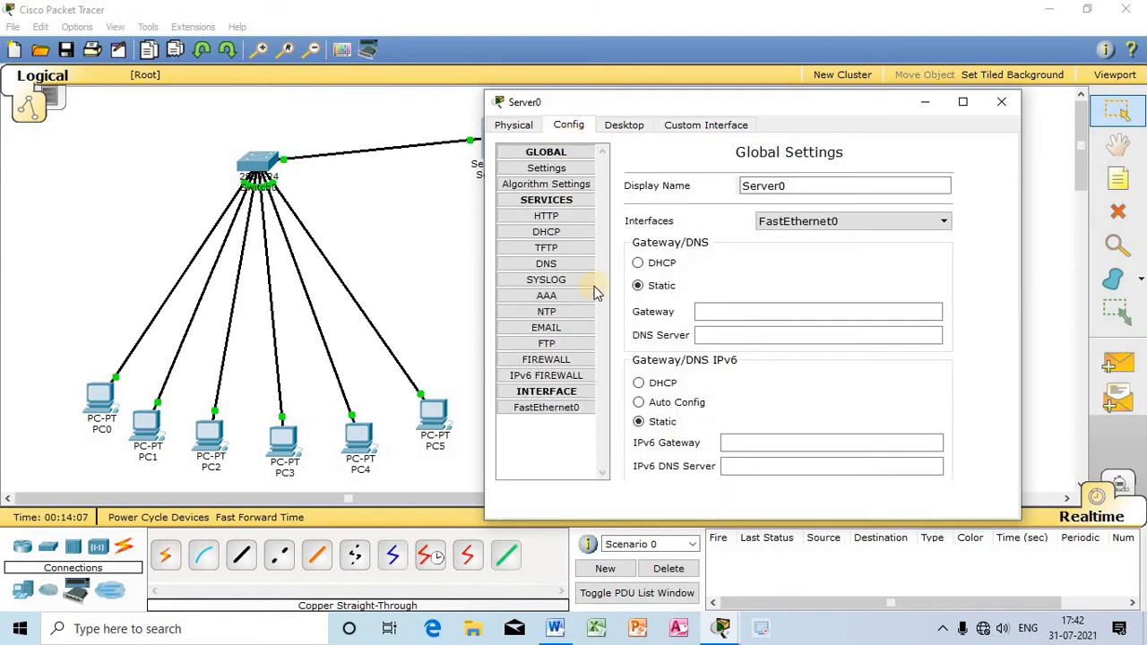
click(565, 232)
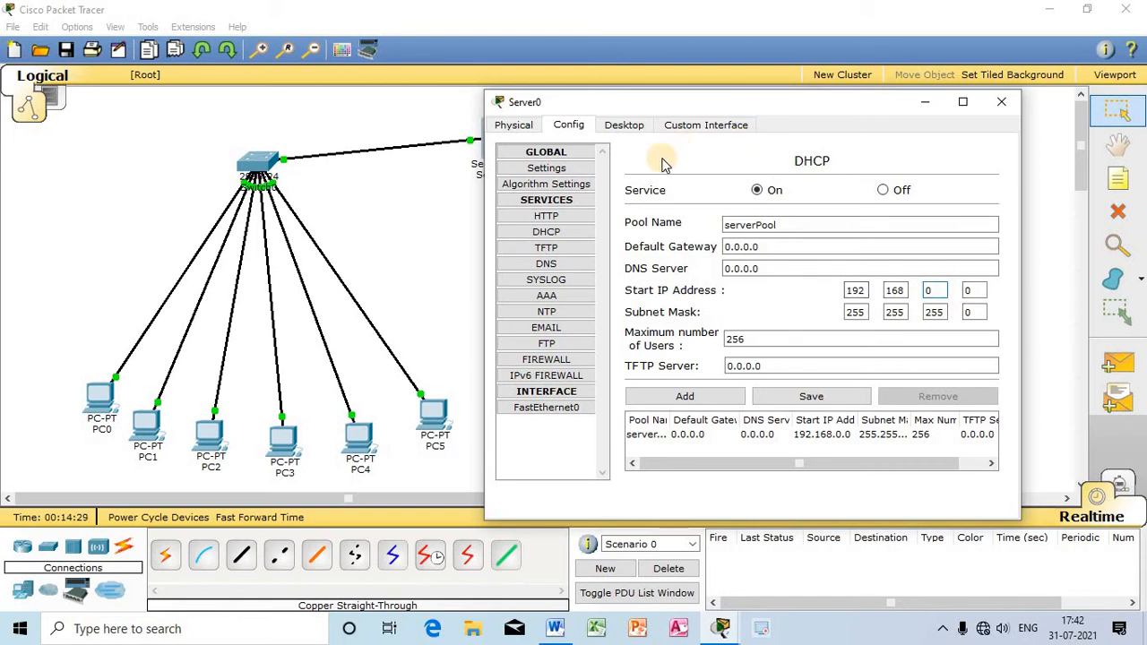
Step: Set the start IP address of serverPool to 192.168.0.10 and review its subnet mask
click(970, 291)
drag(959, 292, 952, 292)
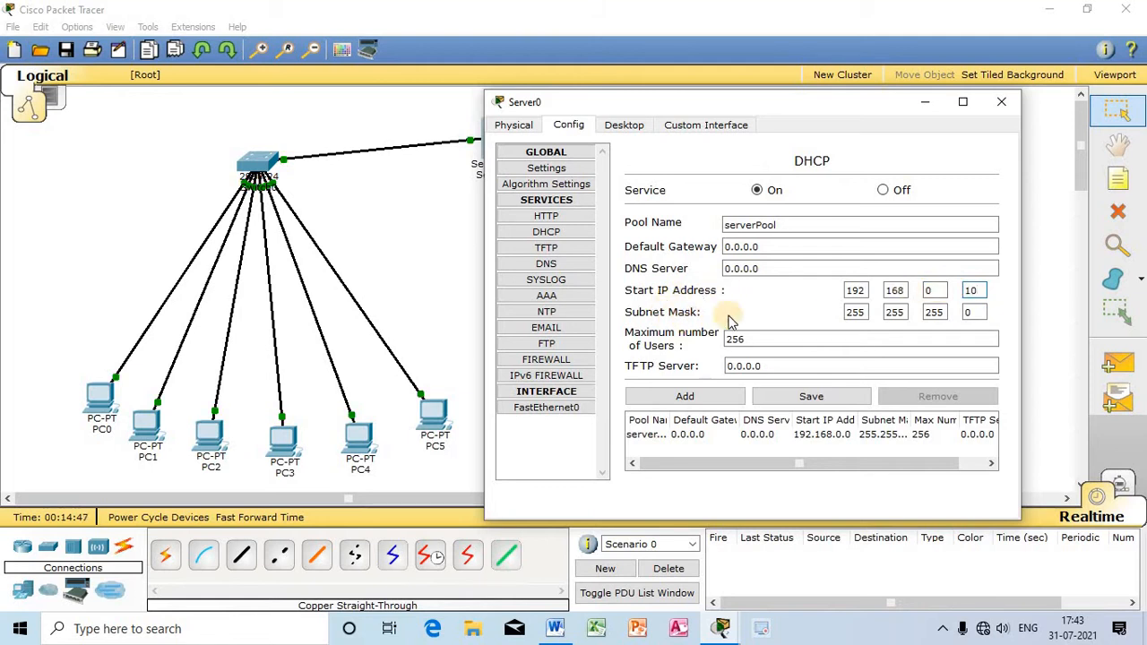
double_click(973, 291)
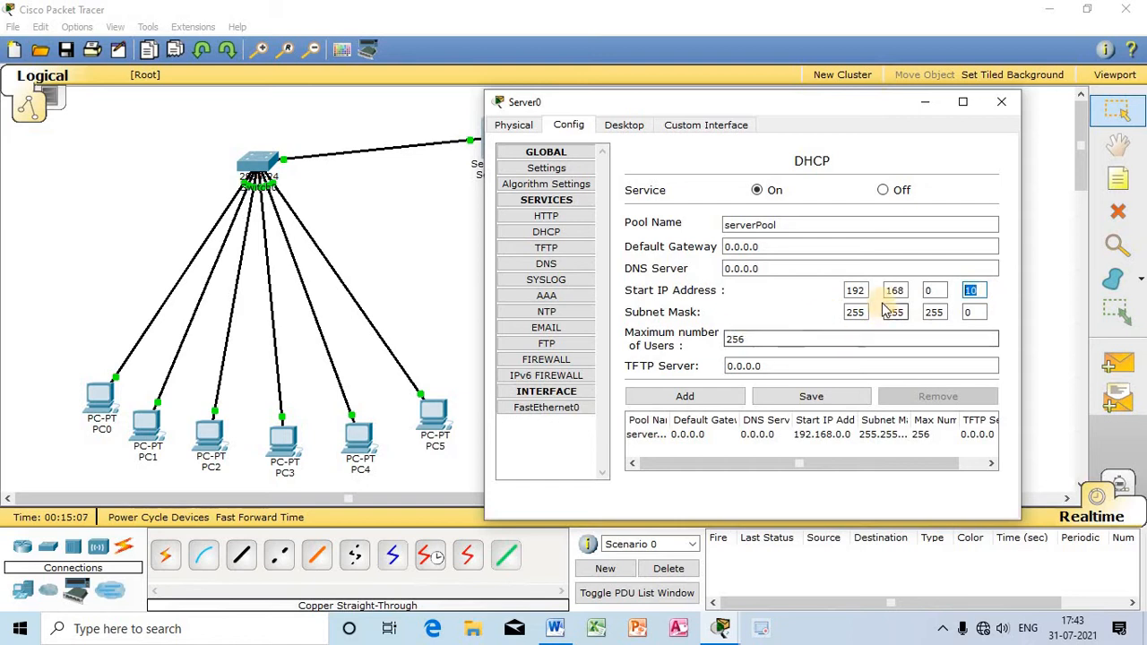
double_click(974, 312)
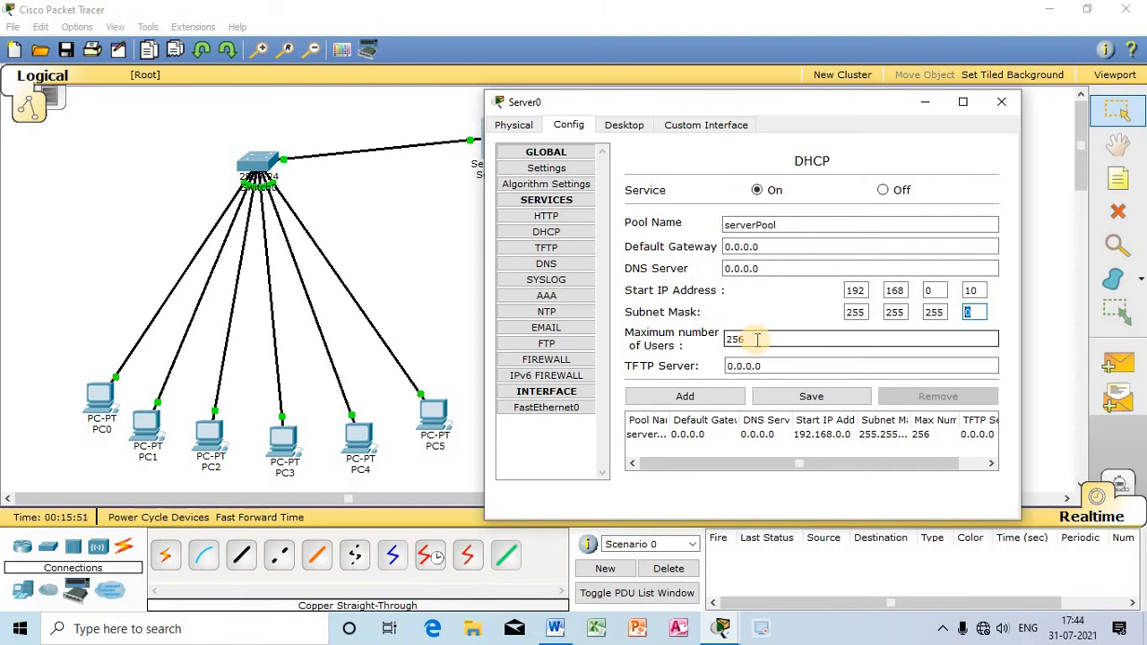
Step: Set serverPool's maximum number of users to 12, save the pool and close Server0's configuration
drag(757, 339, 699, 337)
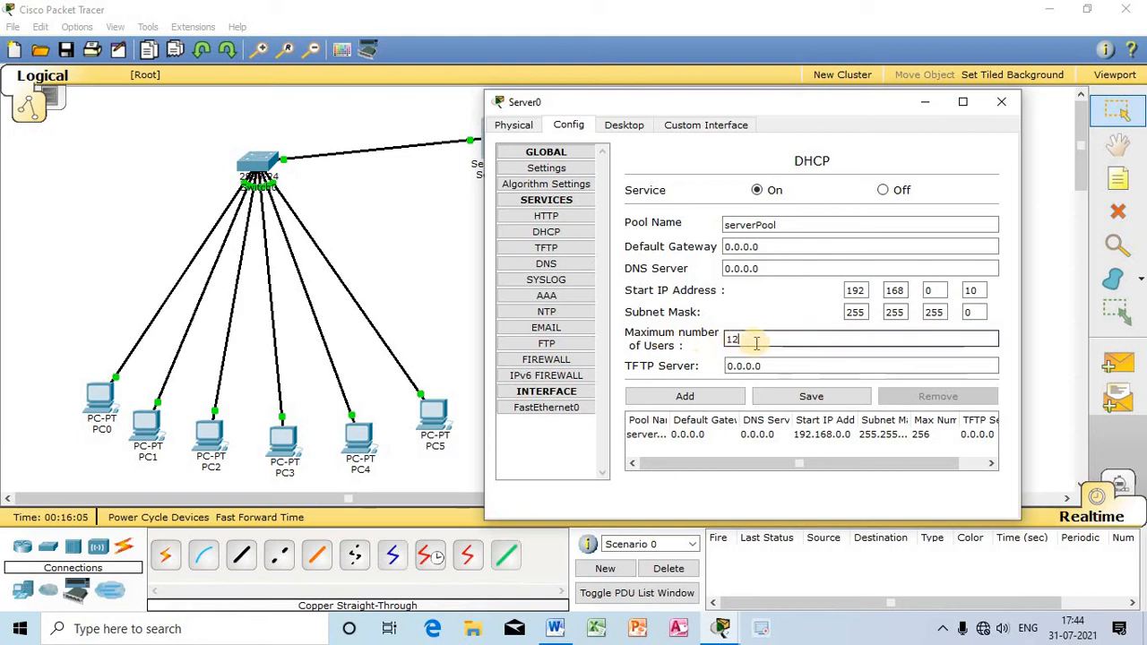
drag(762, 338, 677, 335)
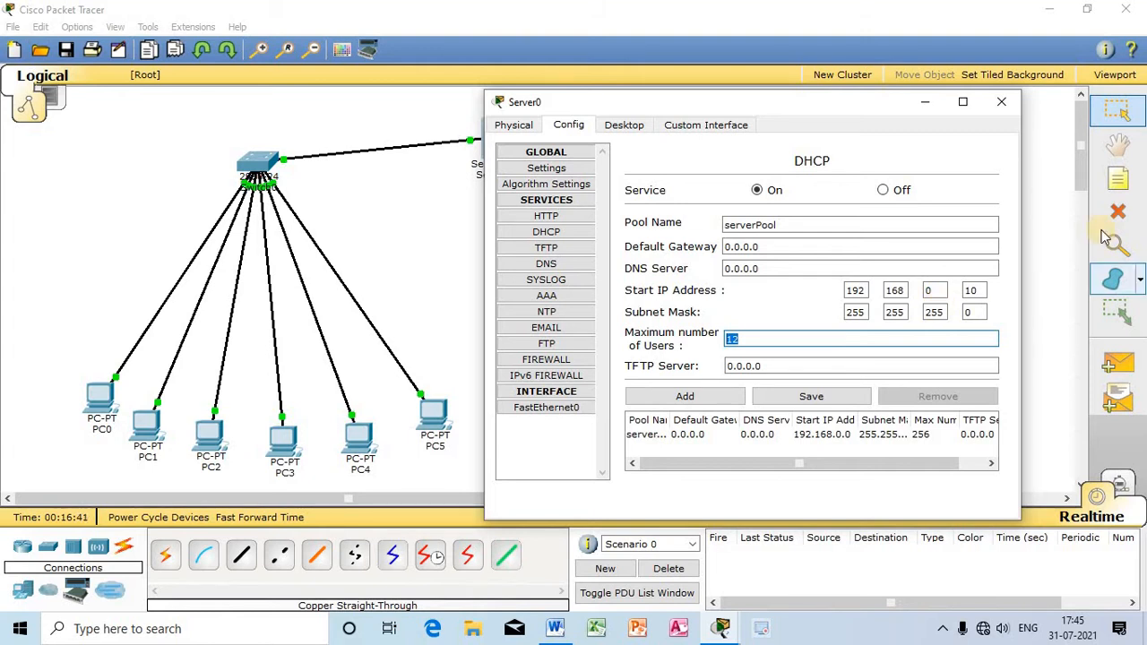
click(837, 403)
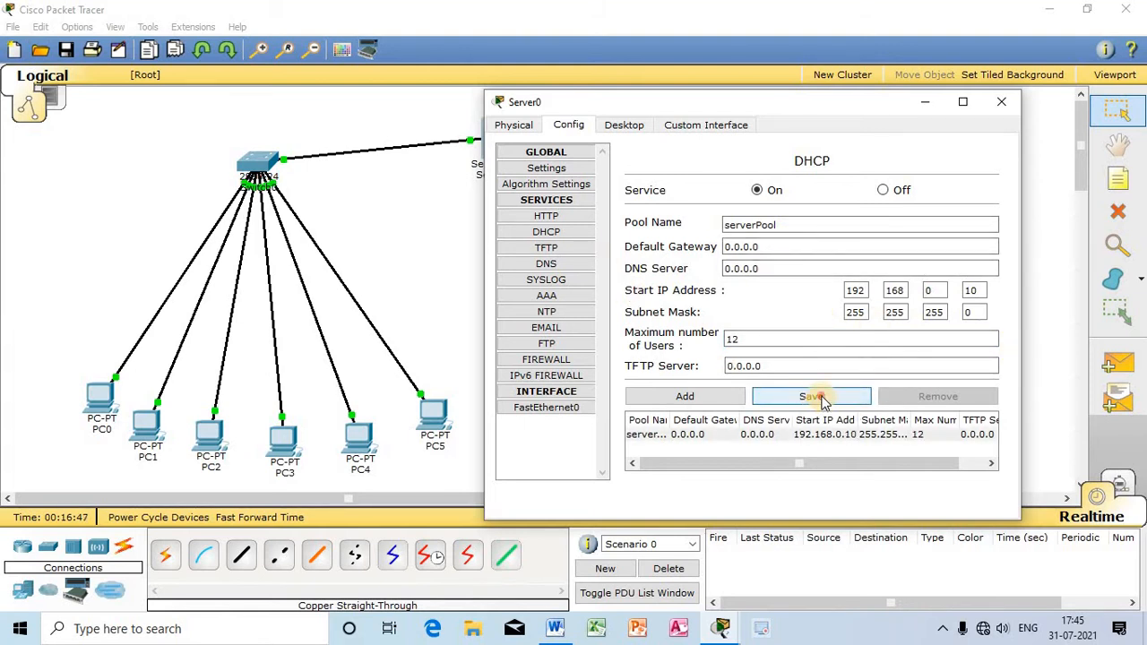
click(1001, 102)
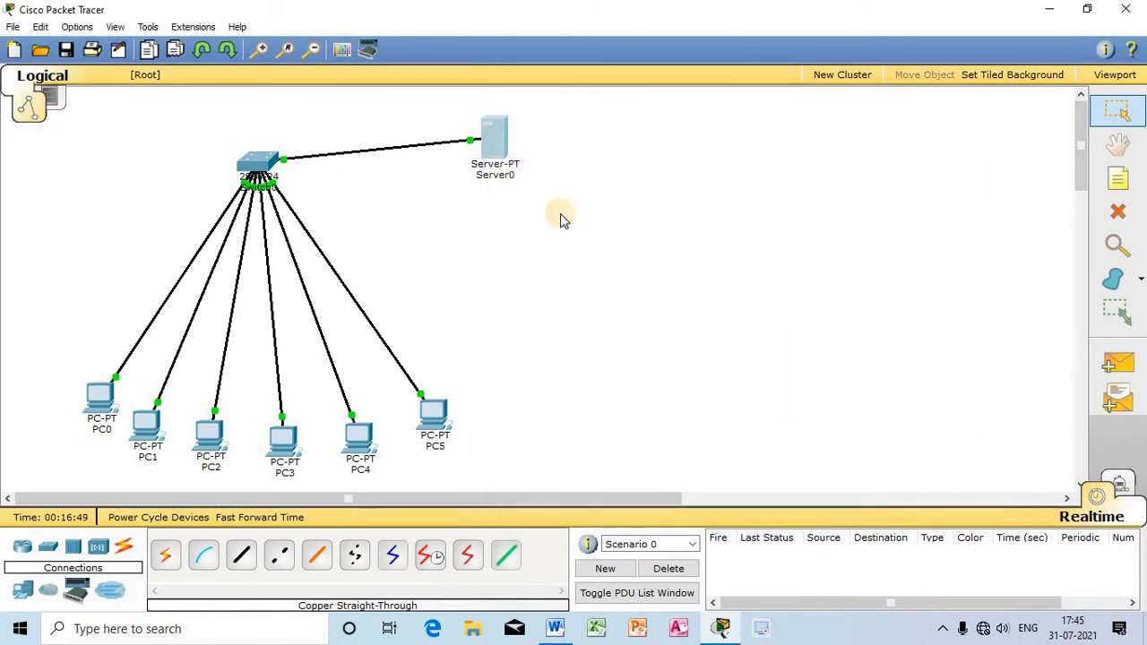
click(498, 140)
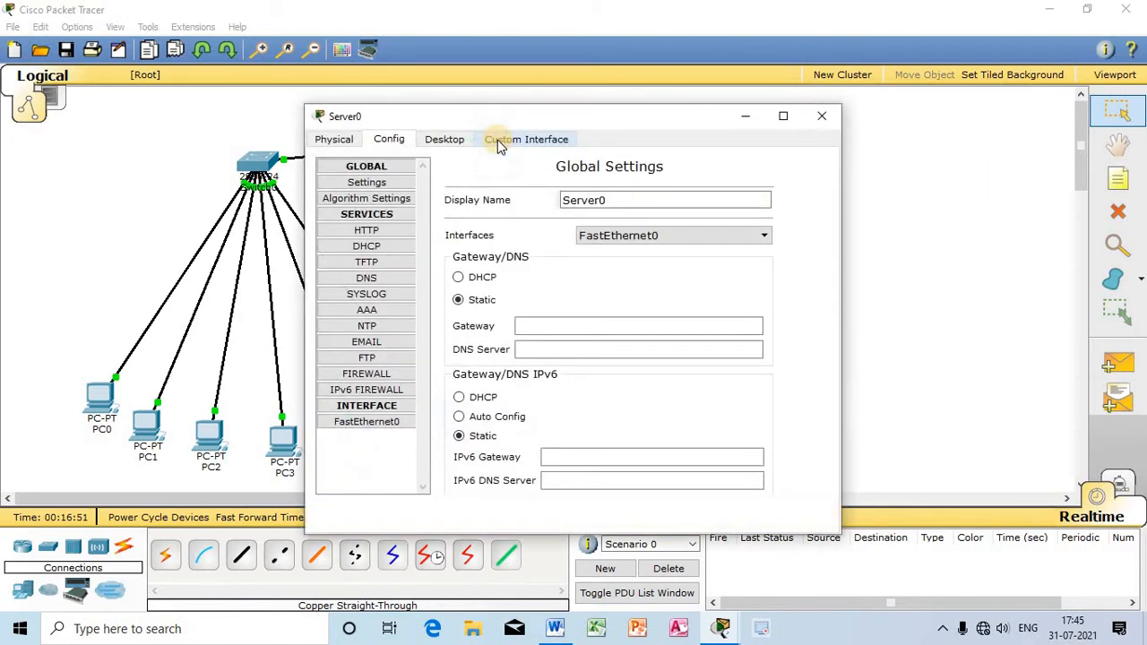
click(819, 115)
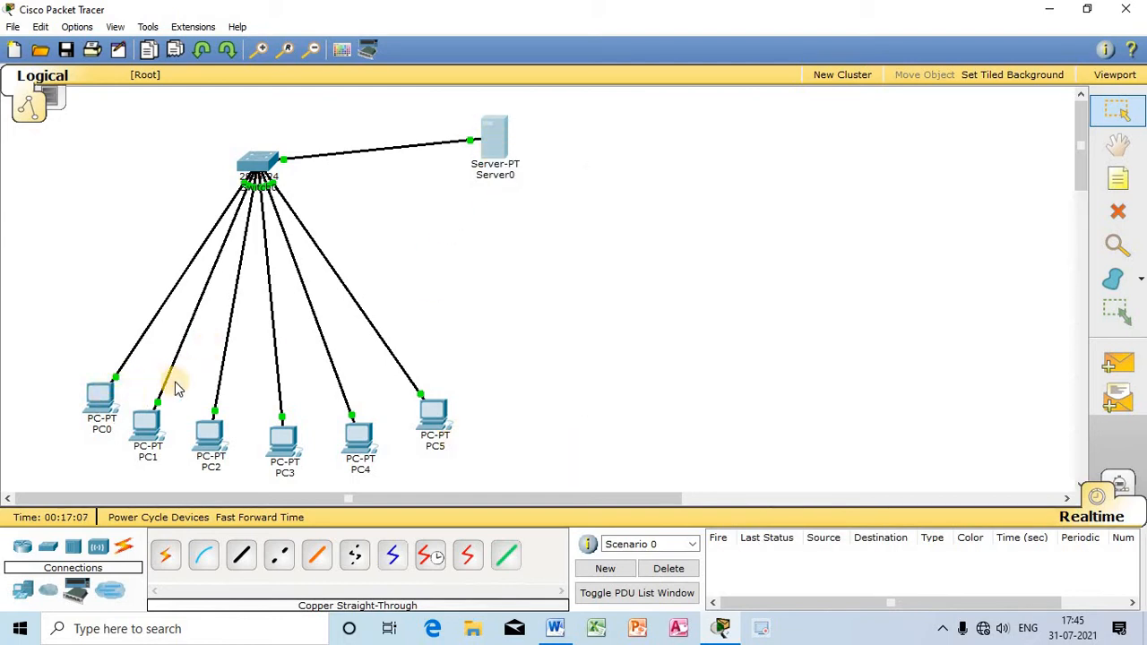
Step: Switch PC0's IP configuration from static to DHCP so it requests an address from the server, and close its window
click(101, 403)
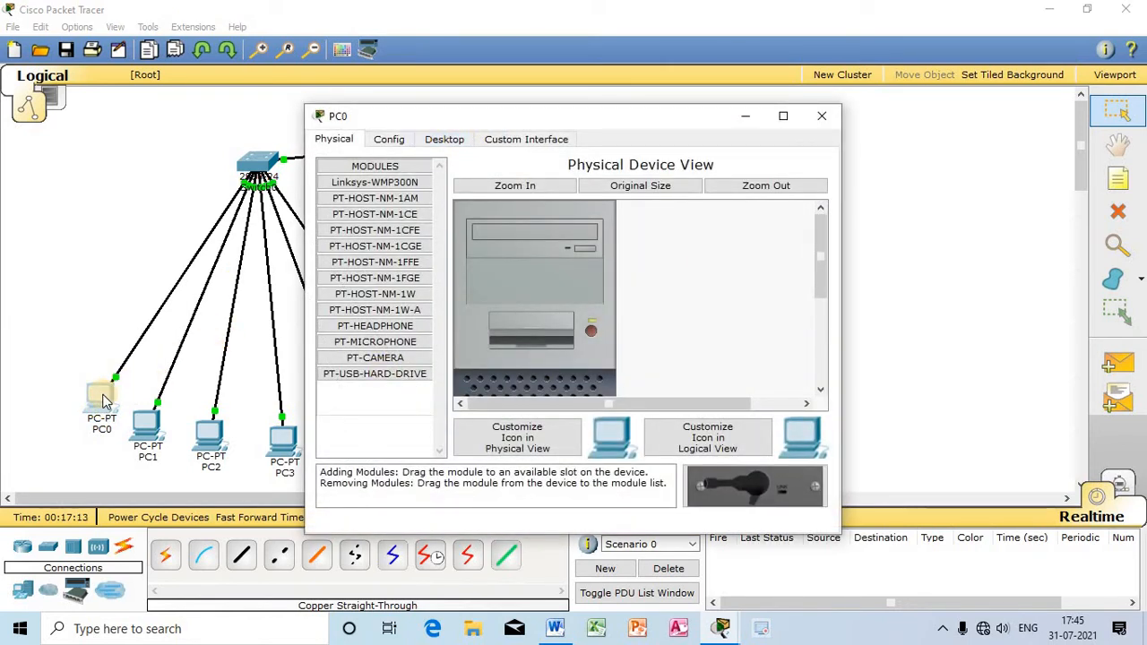
click(444, 140)
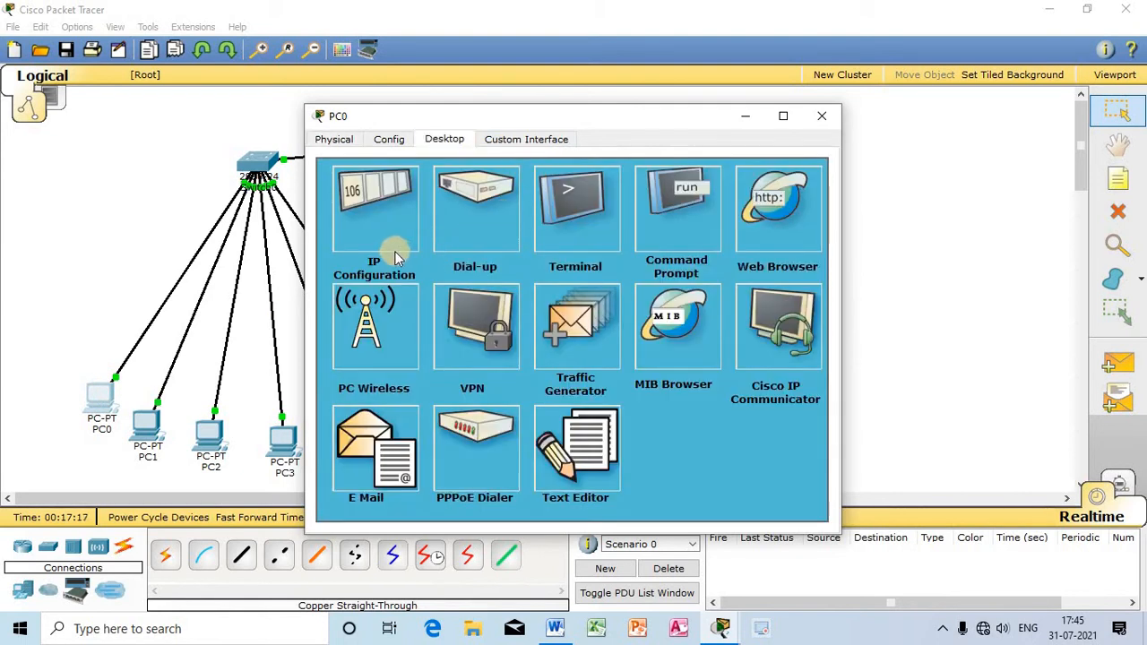
click(377, 197)
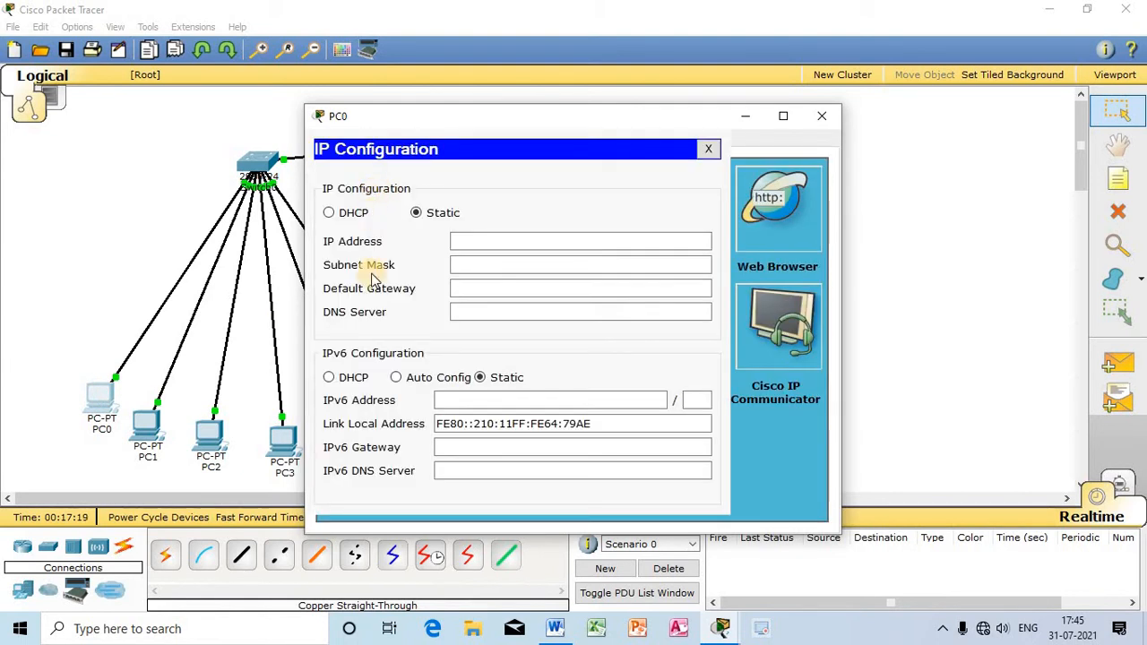
click(417, 214)
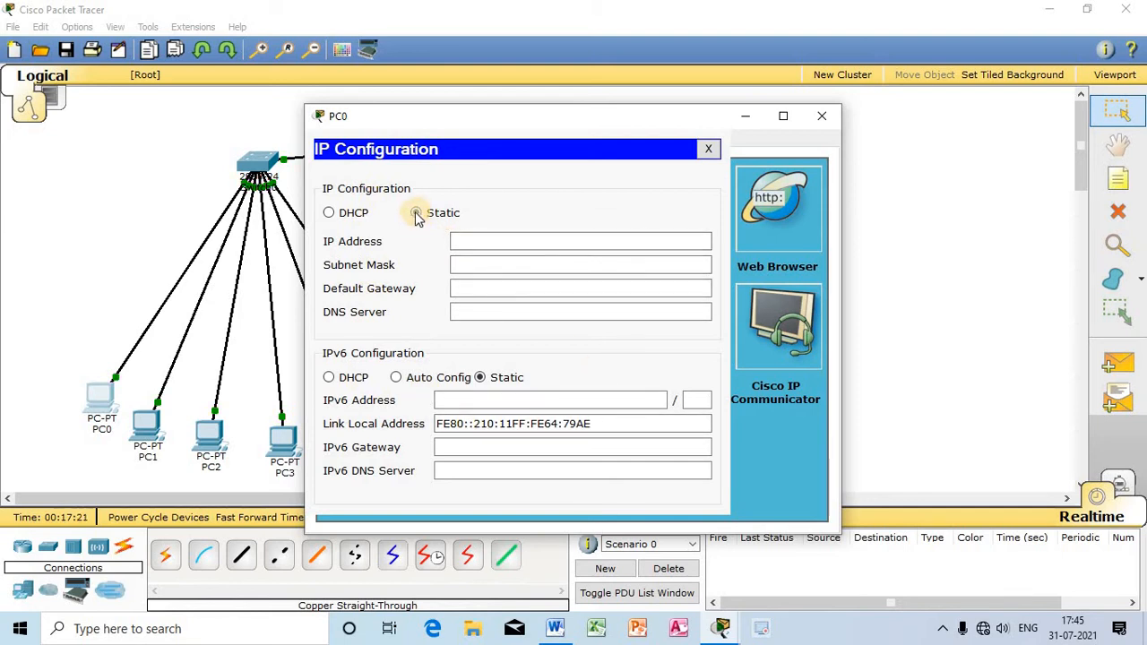
click(329, 214)
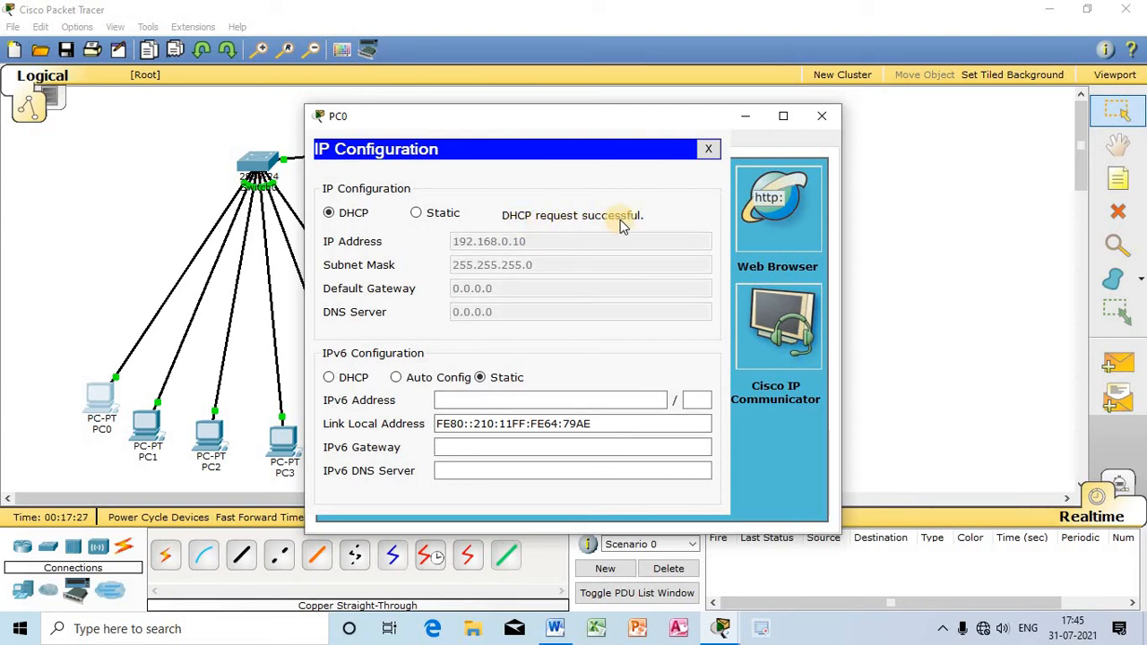
drag(628, 115, 902, 132)
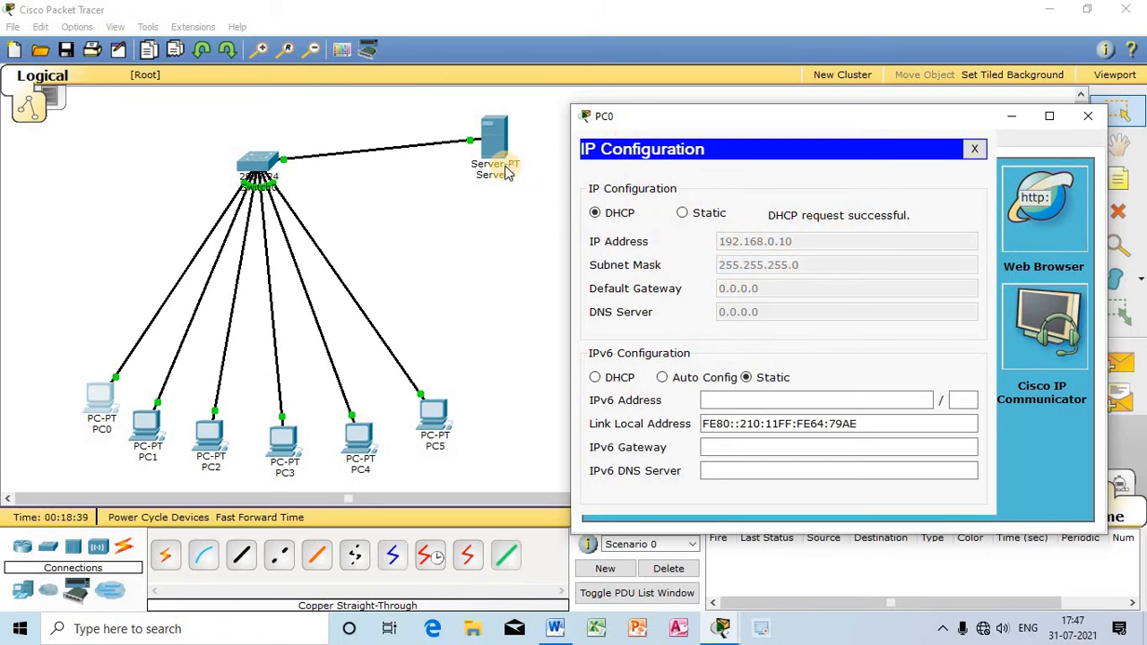
click(1088, 115)
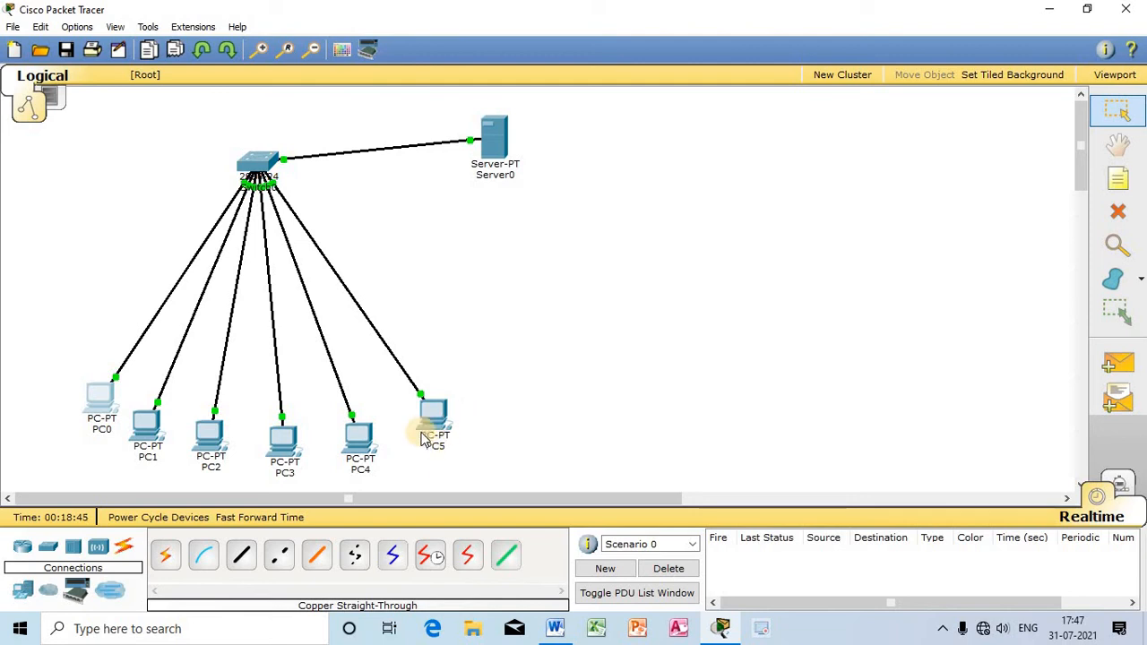
Step: Switch PC1's IP configuration to DHCP to obtain its address automatically, and close its window
click(146, 426)
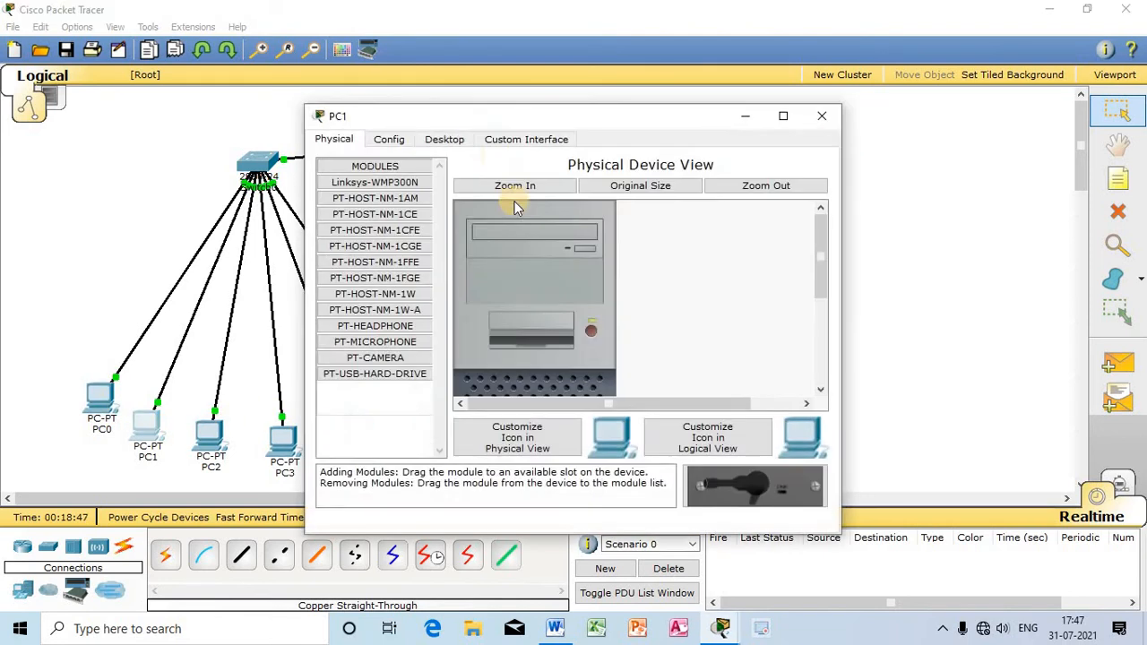
drag(504, 120, 754, 116)
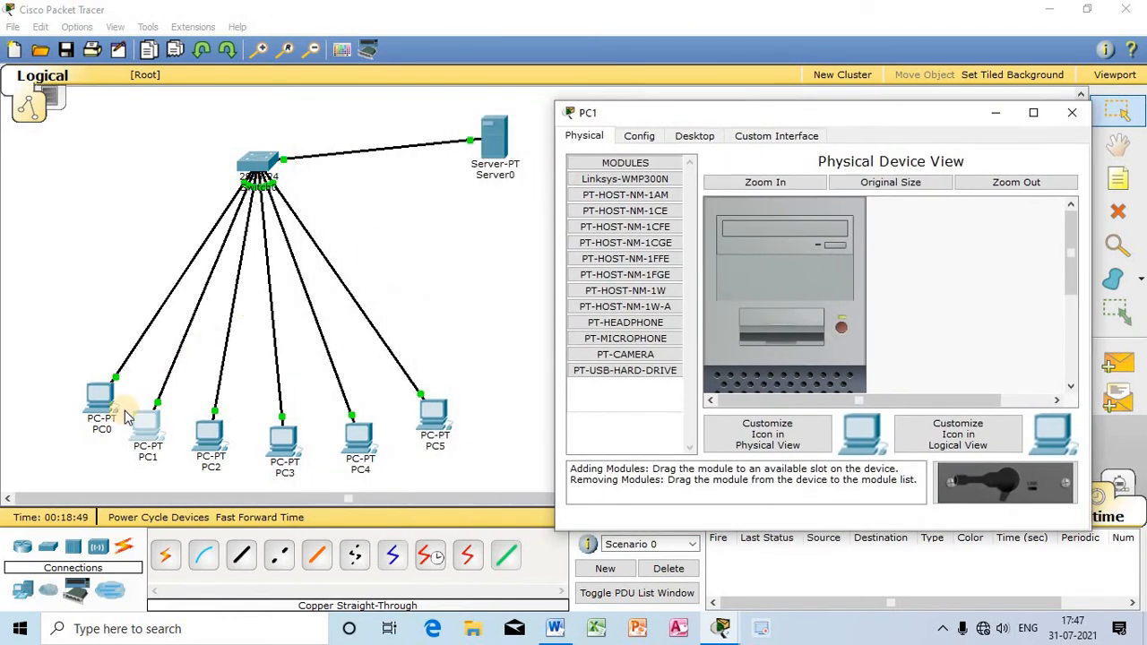
click(695, 135)
click(657, 172)
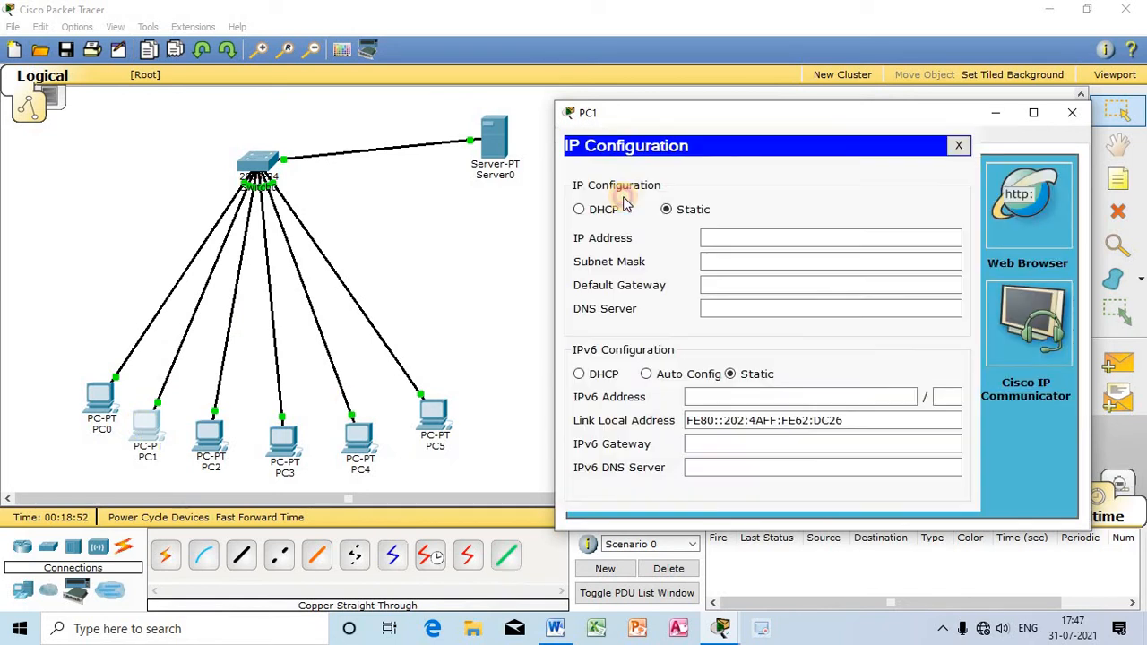
click(580, 210)
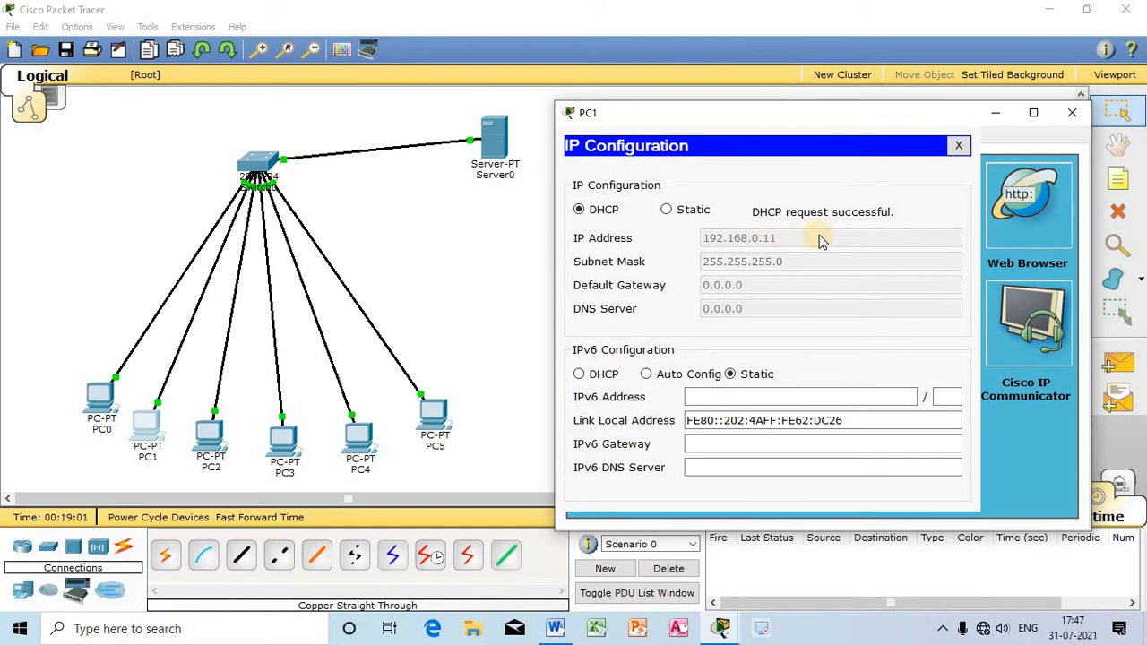
click(1073, 113)
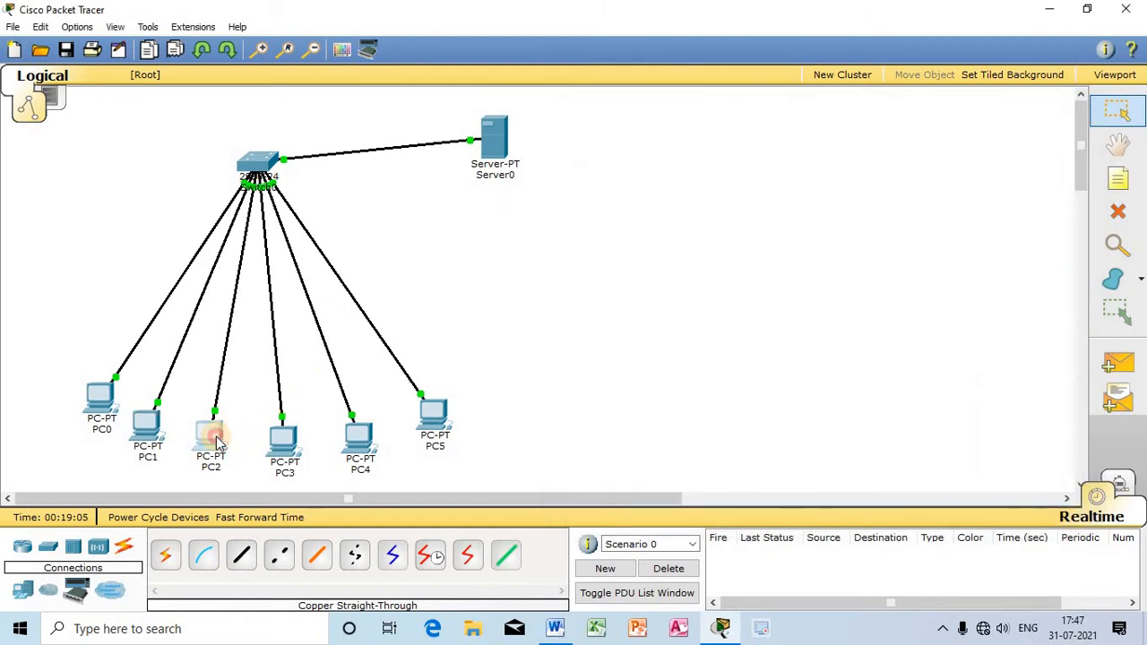
Step: Switch PC2's IP configuration to DHCP so it requests an address from the server, and close its window
click(210, 436)
click(448, 141)
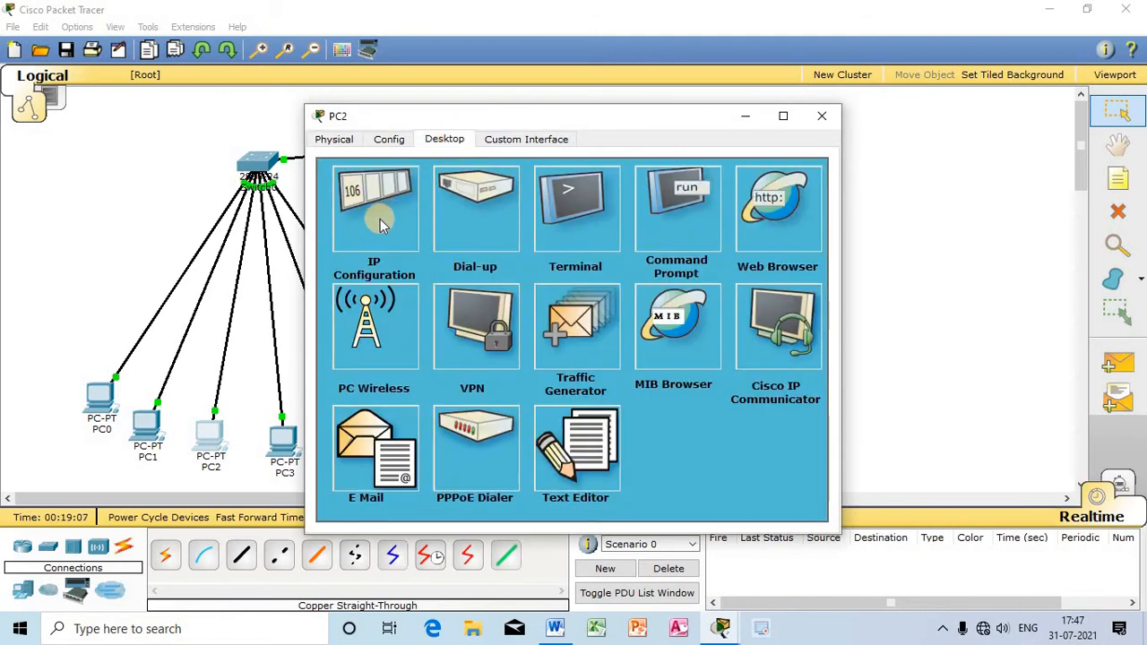
click(380, 219)
click(329, 212)
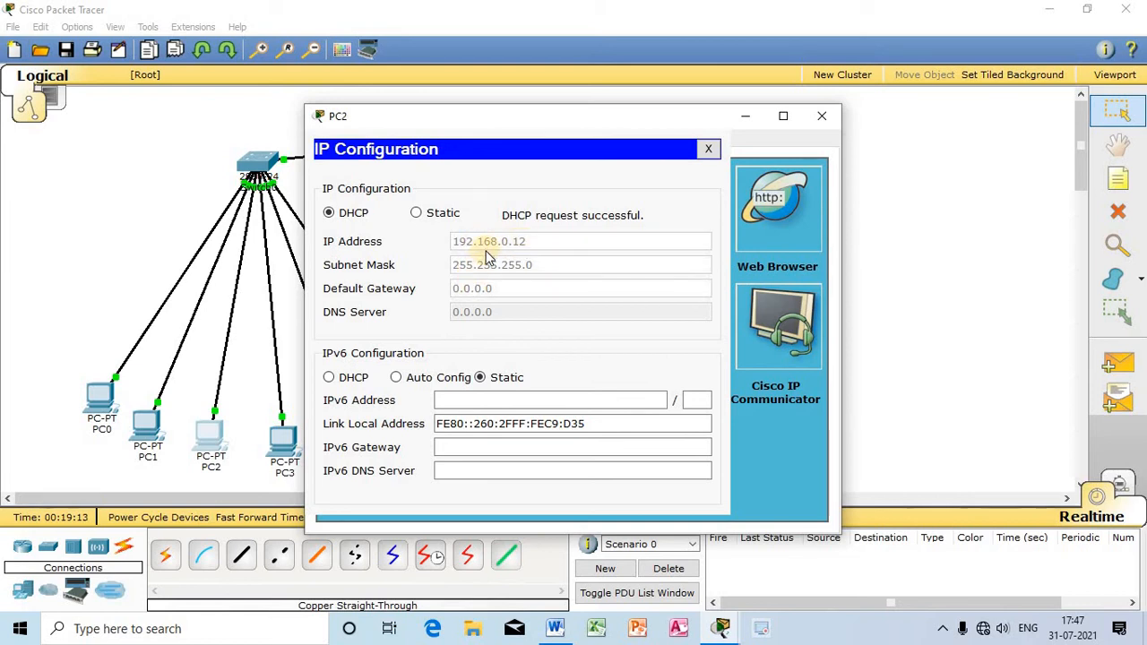
click(822, 116)
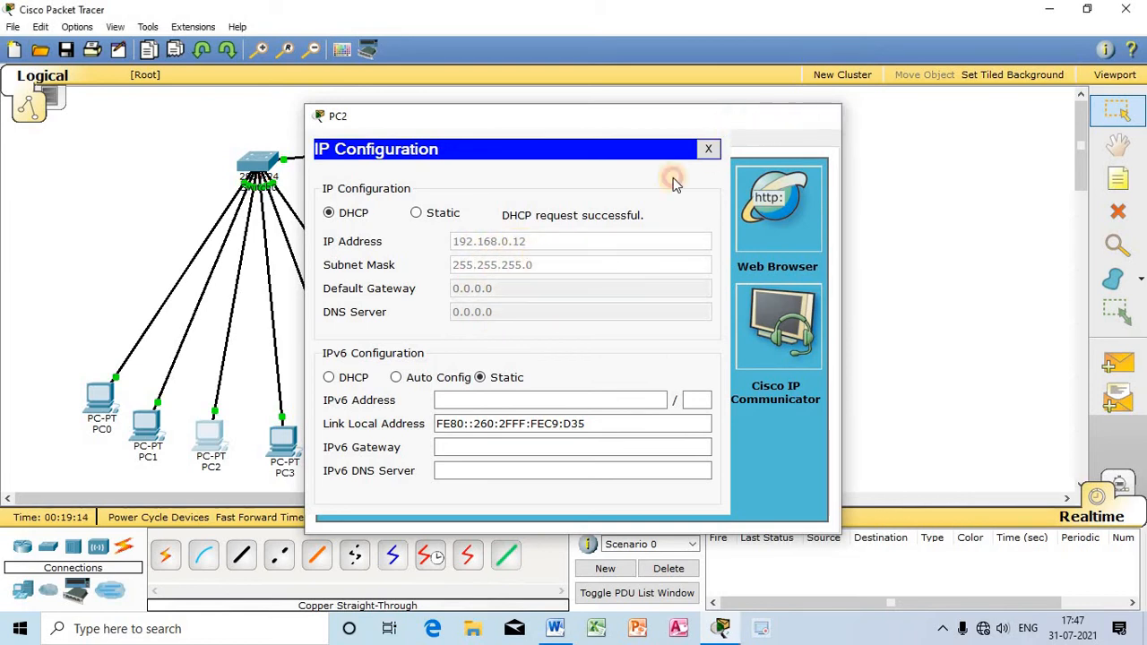
Step: Set PC3's IPv4 configuration to DHCP instead of static, and close its window
click(283, 439)
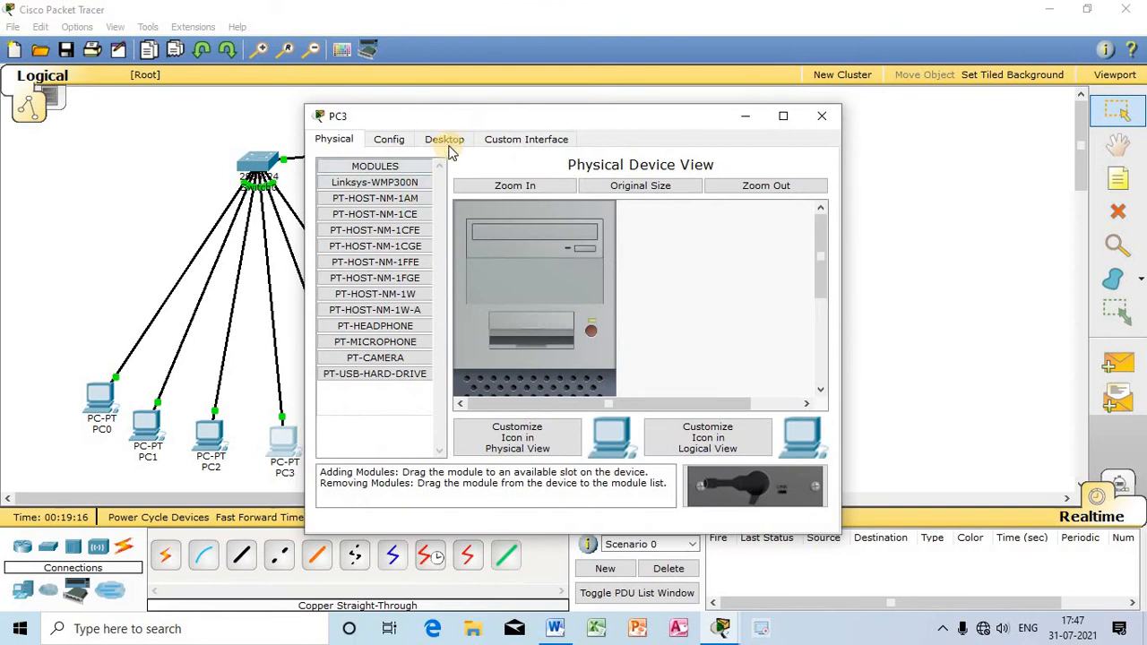
click(444, 139)
click(401, 208)
click(330, 213)
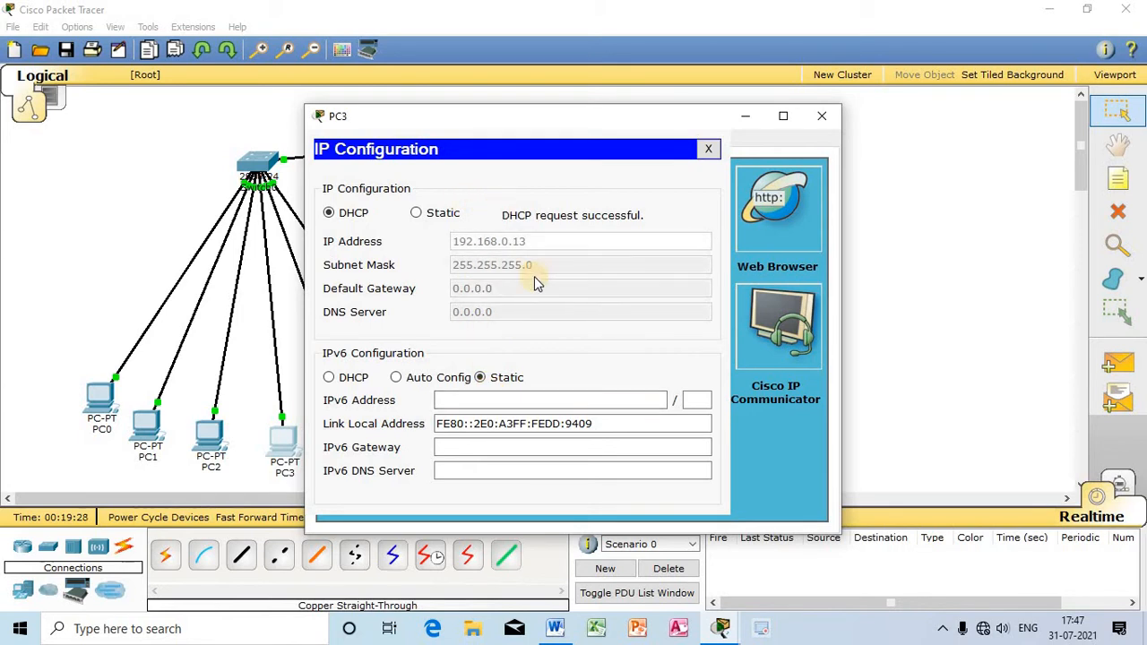
click(822, 118)
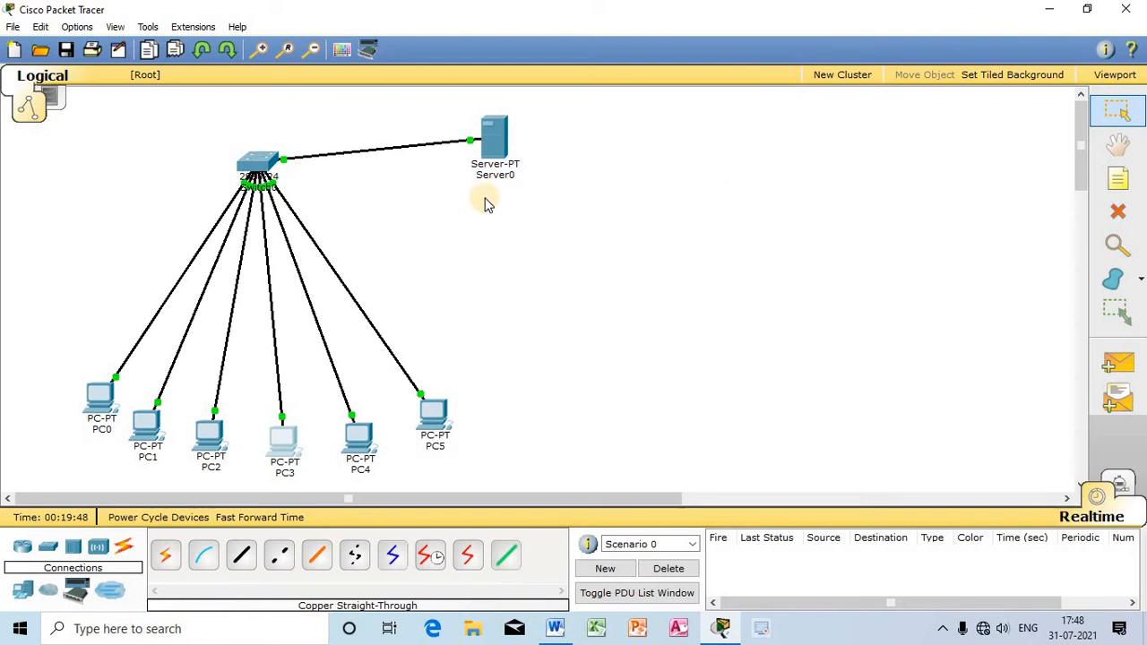
Step: Have PC4 obtain its IP address through DHCP instead of a static configuration, and close its window
mouse_move(503, 145)
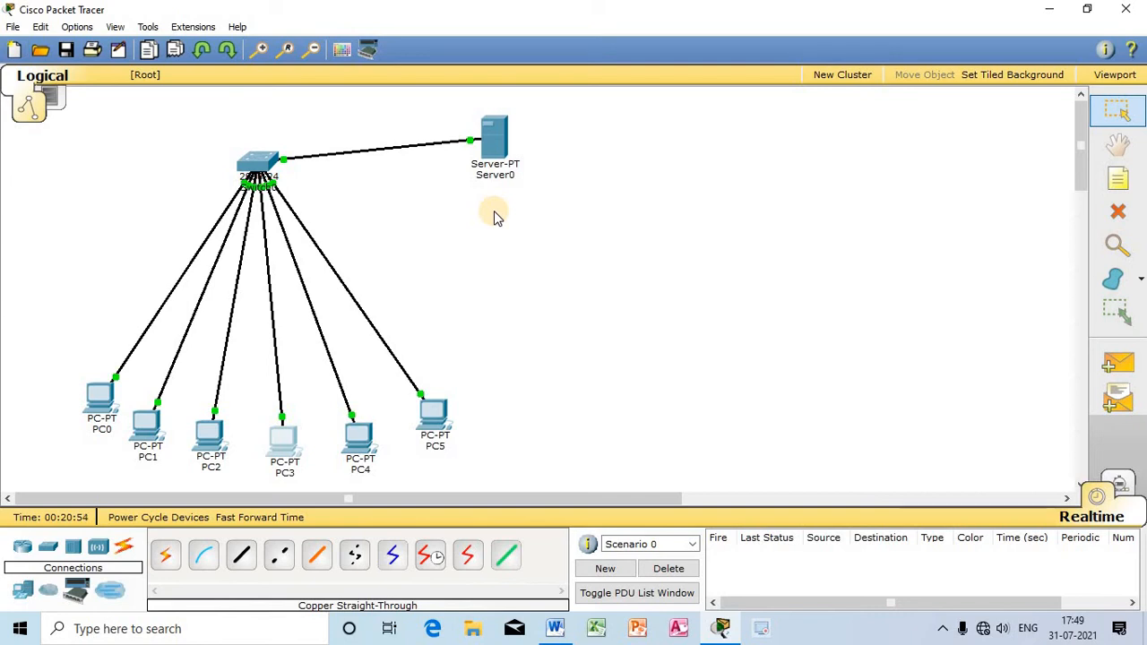
click(359, 438)
click(446, 139)
click(390, 206)
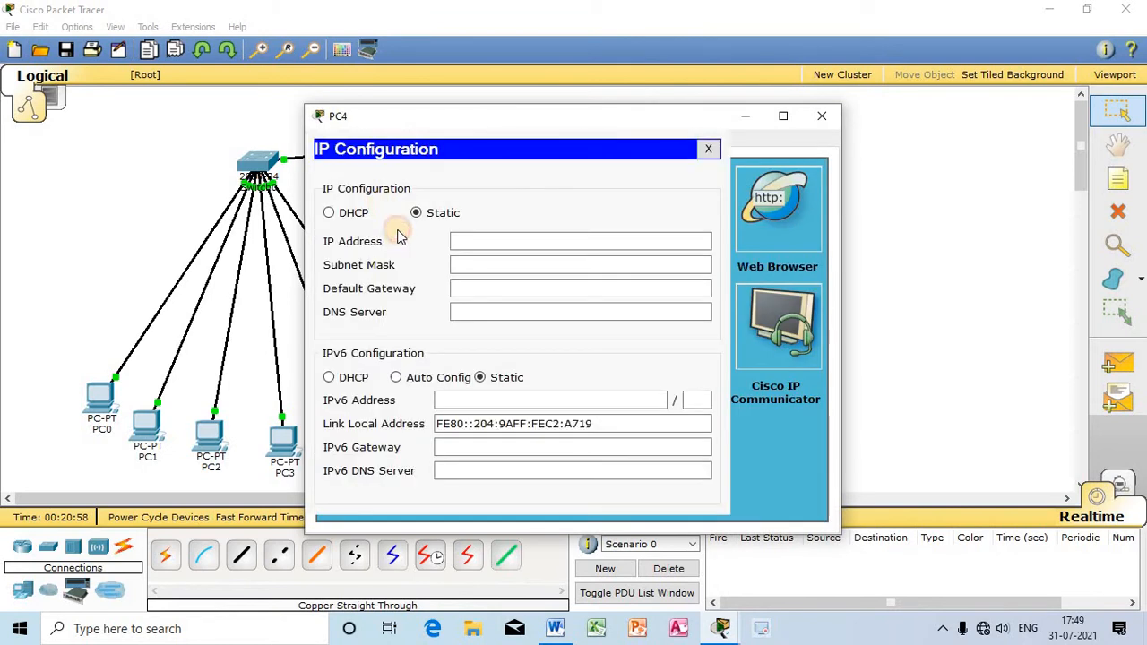
click(348, 212)
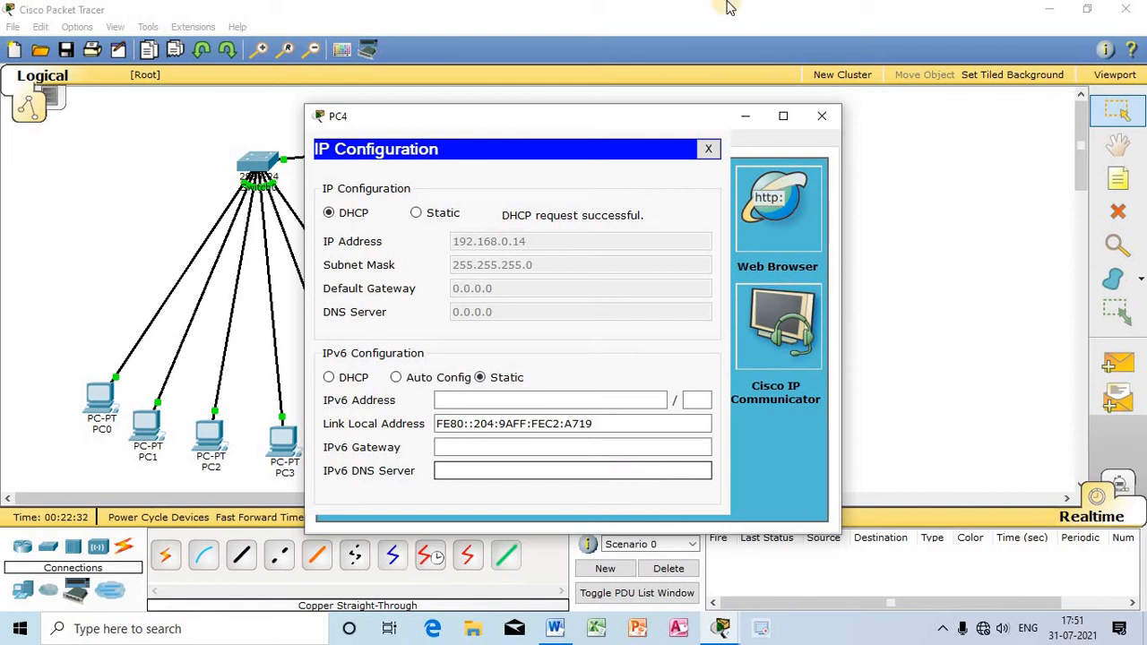
click(825, 118)
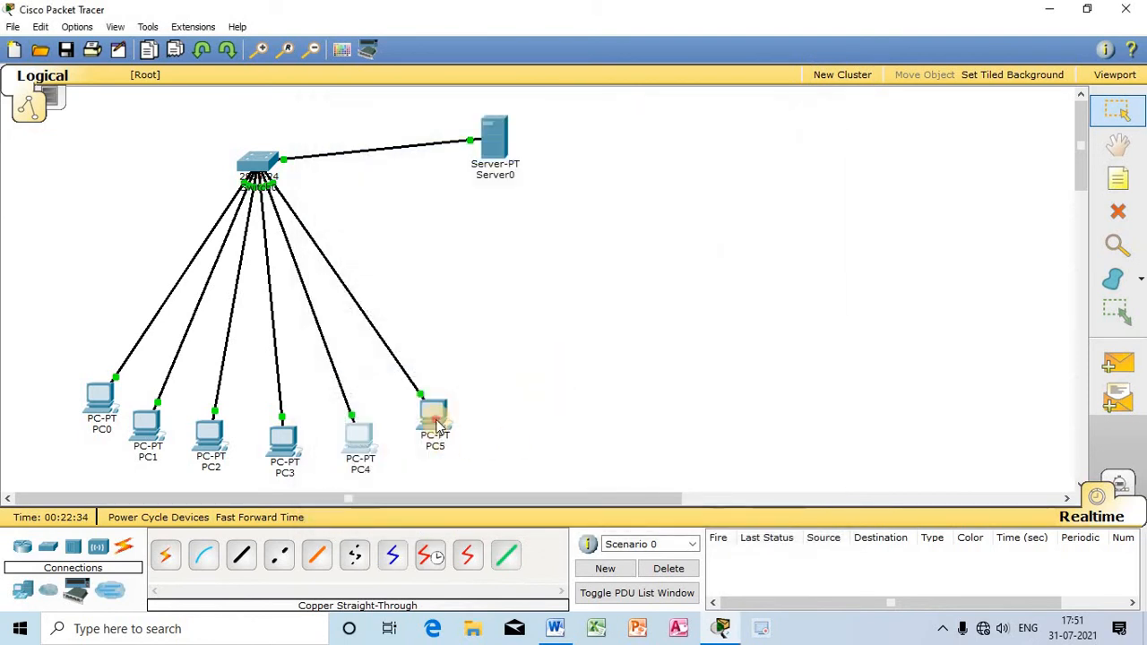
Step: Switch PC5's IP configuration from static to DHCP and close its window
click(434, 414)
click(443, 141)
click(354, 196)
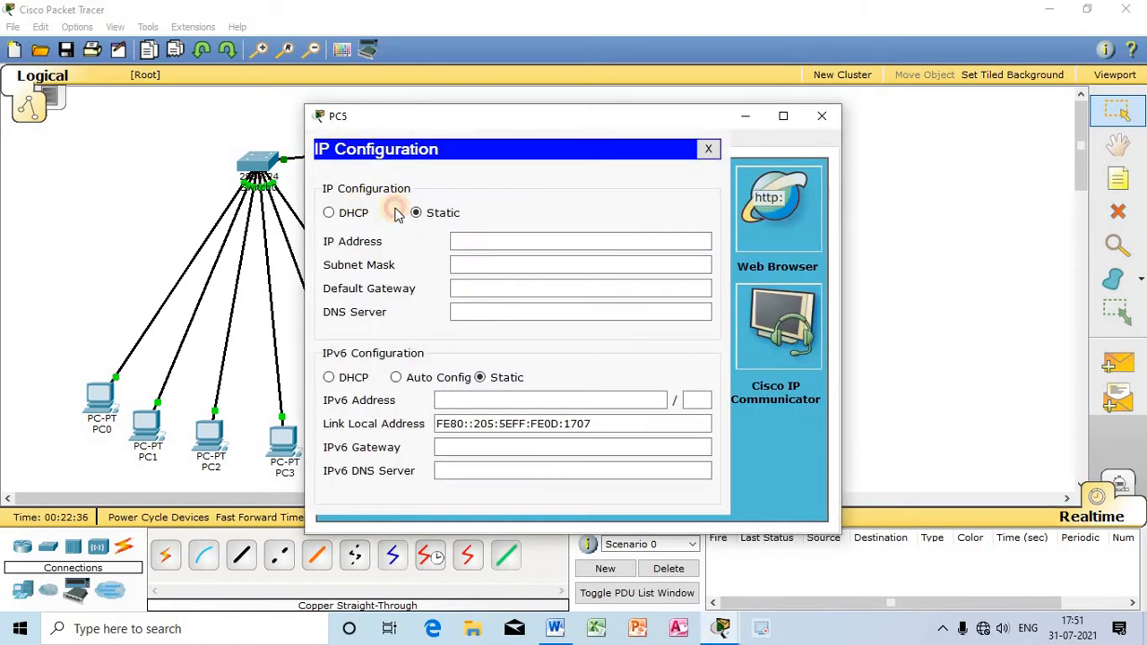
click(348, 213)
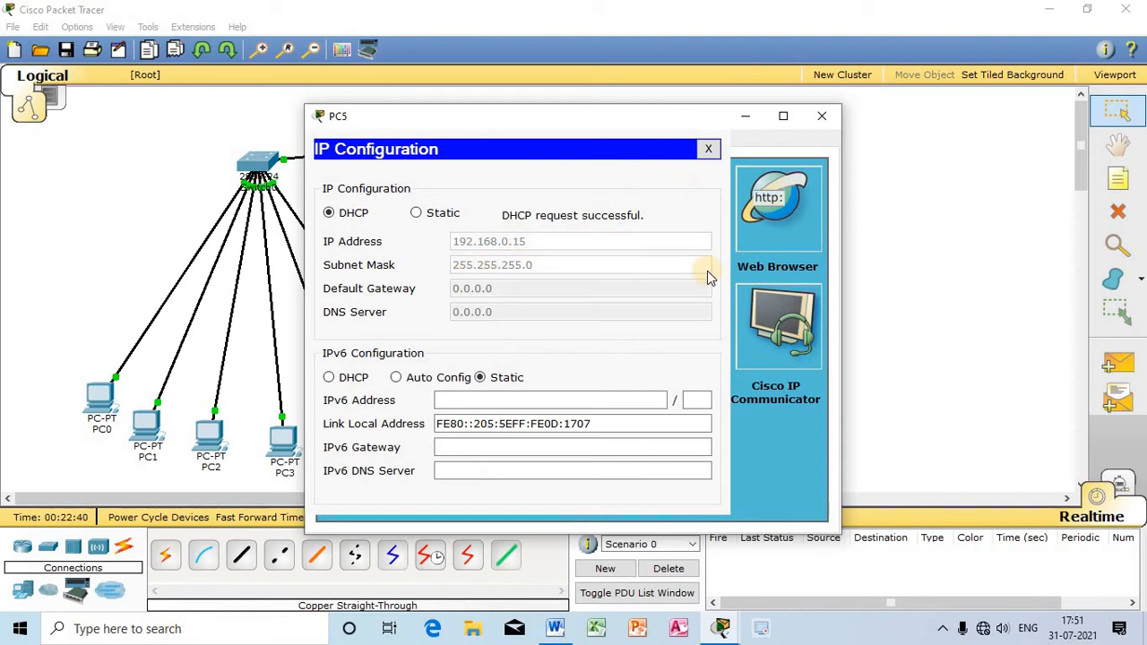
click(813, 118)
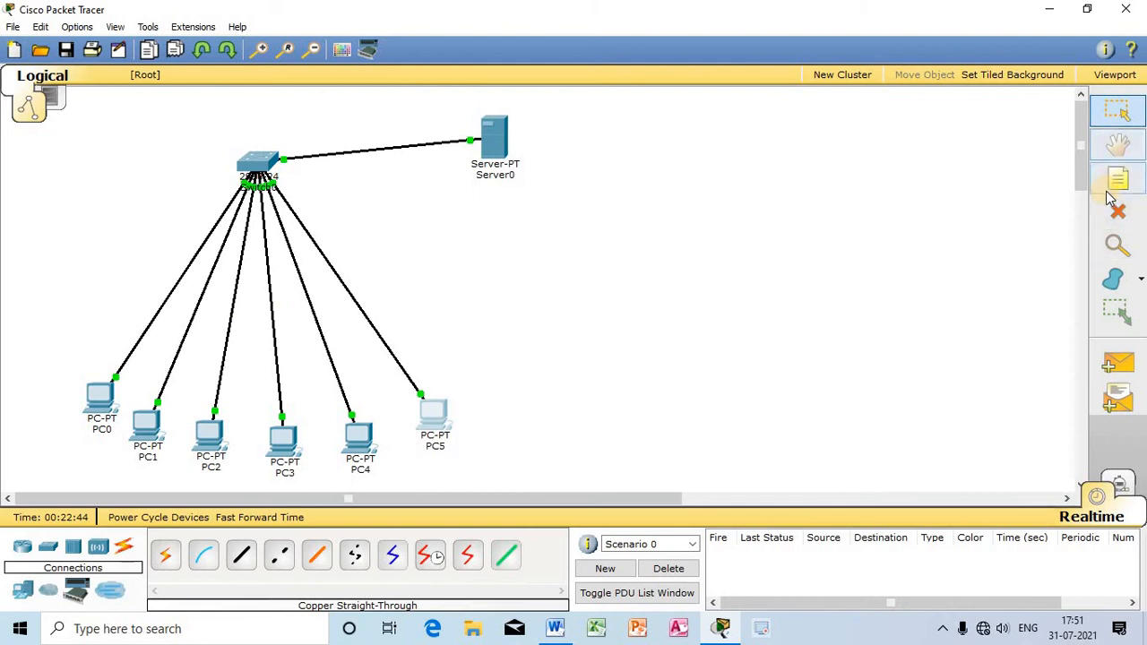
Step: Test connectivity by sending simple PDUs from PC5 to PC2 and from PC3 to PC0
click(1116, 364)
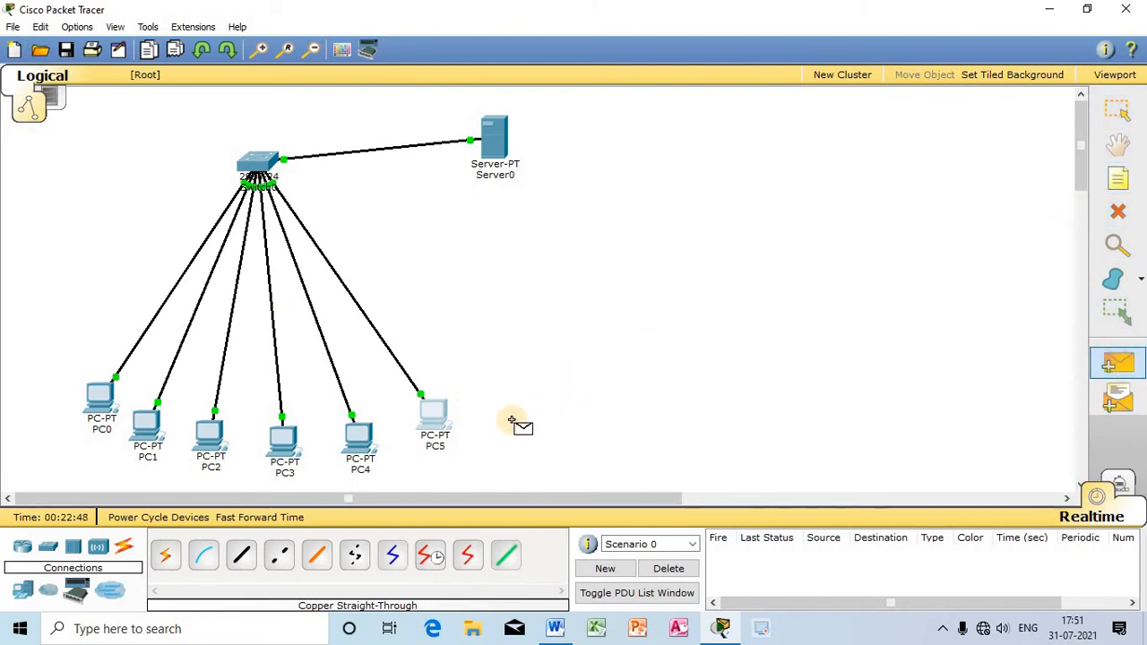
click(436, 419)
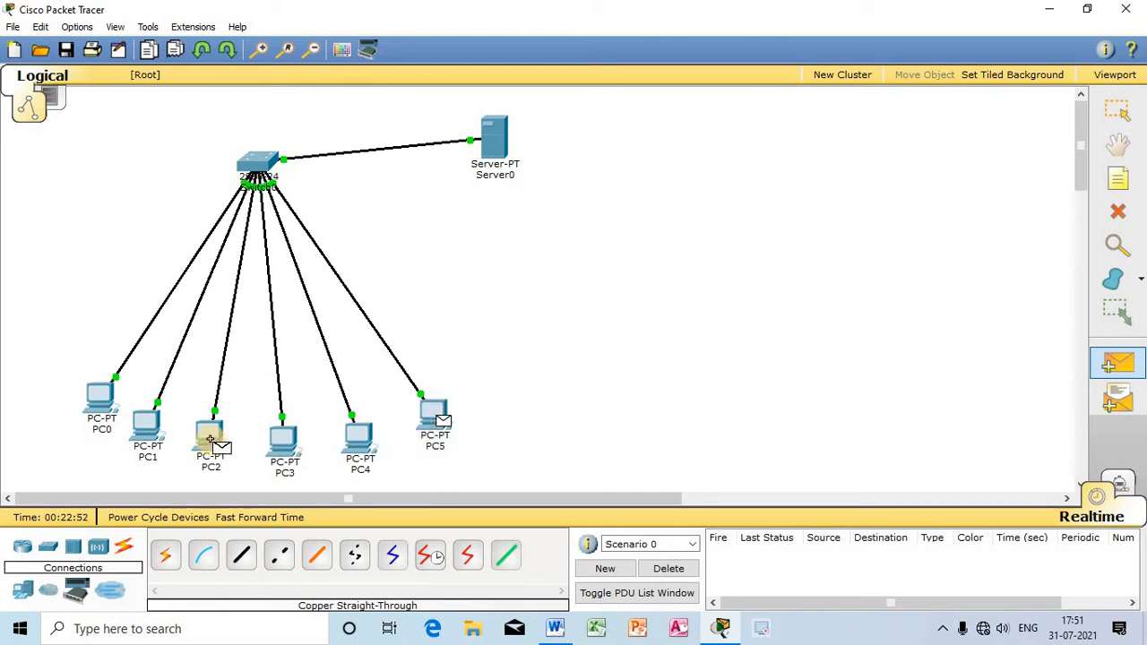
click(209, 440)
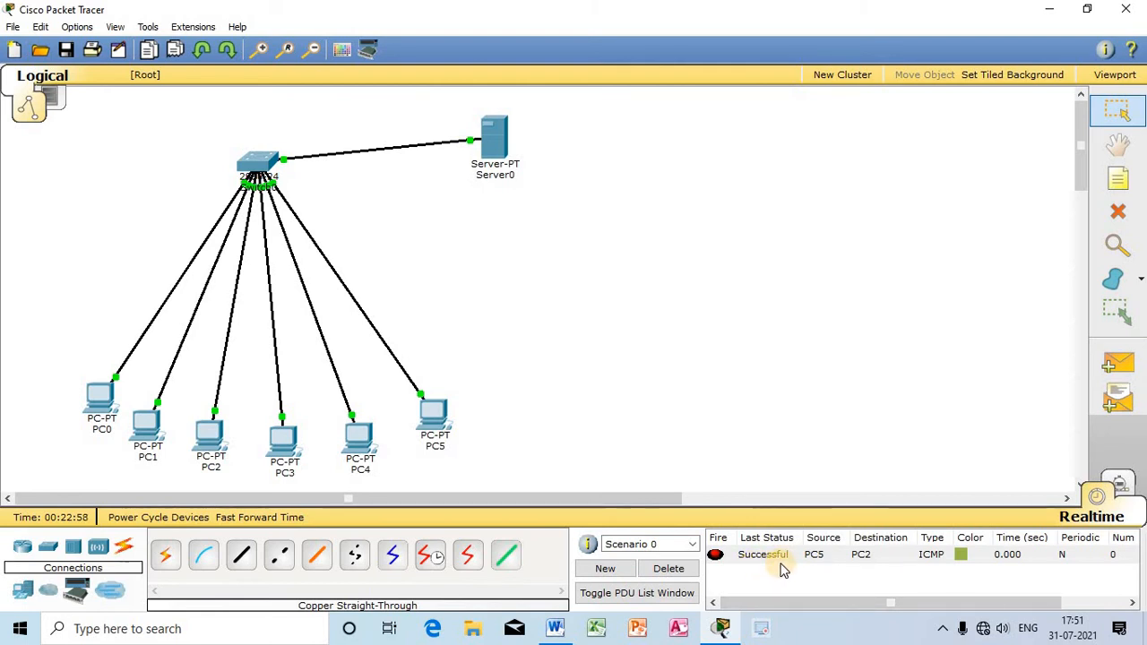
click(1118, 363)
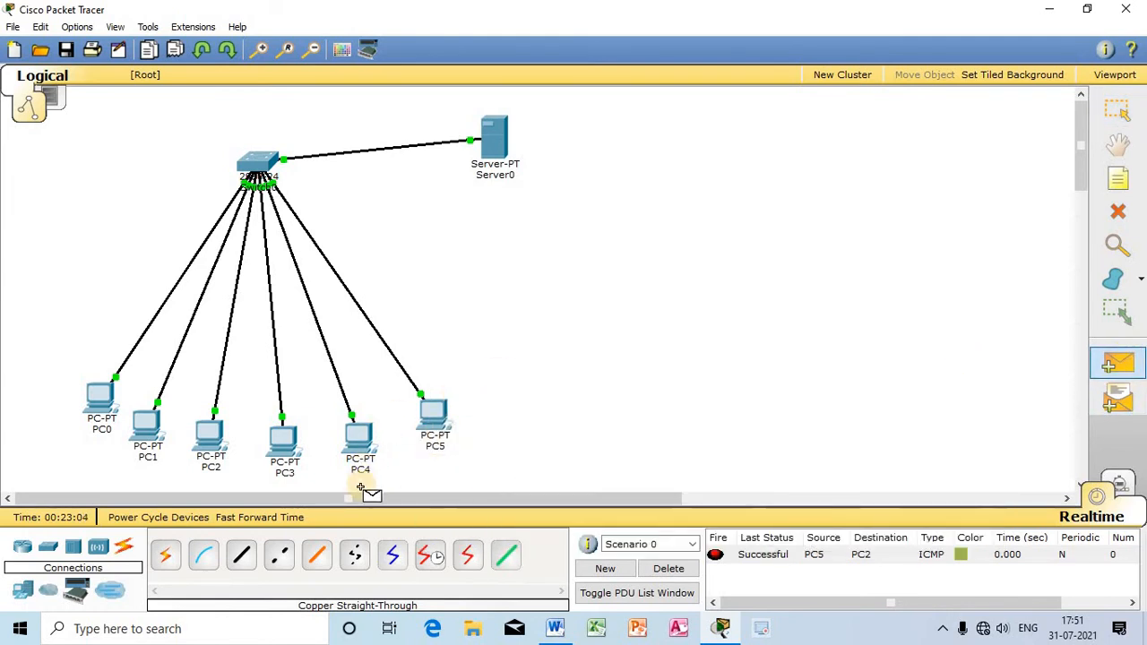
click(292, 456)
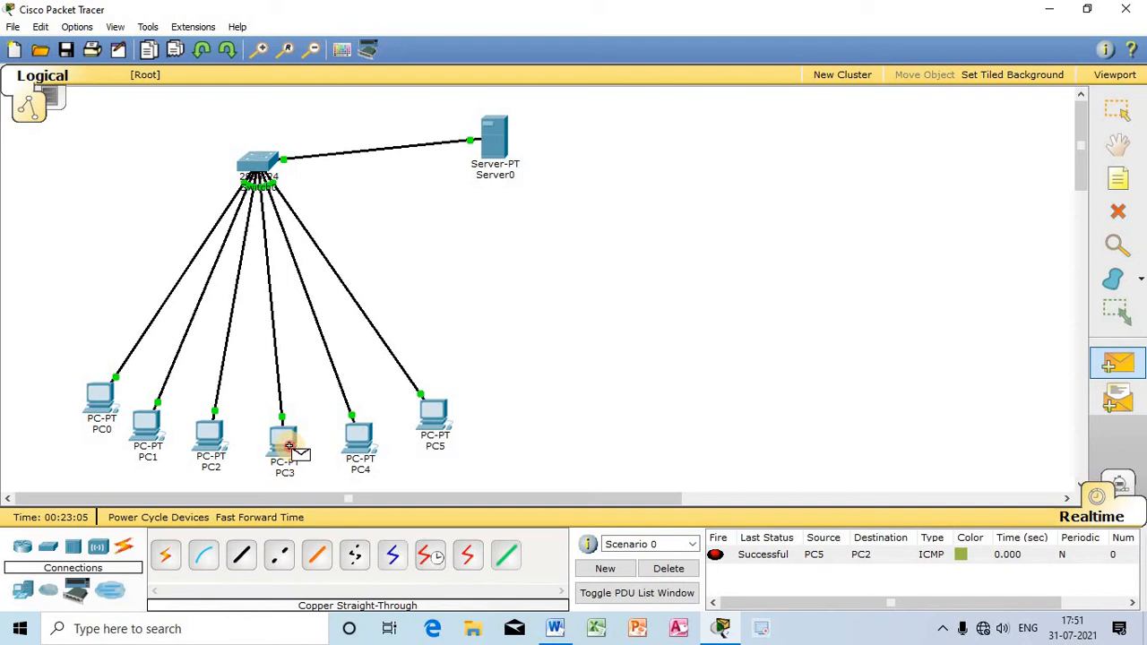
click(101, 403)
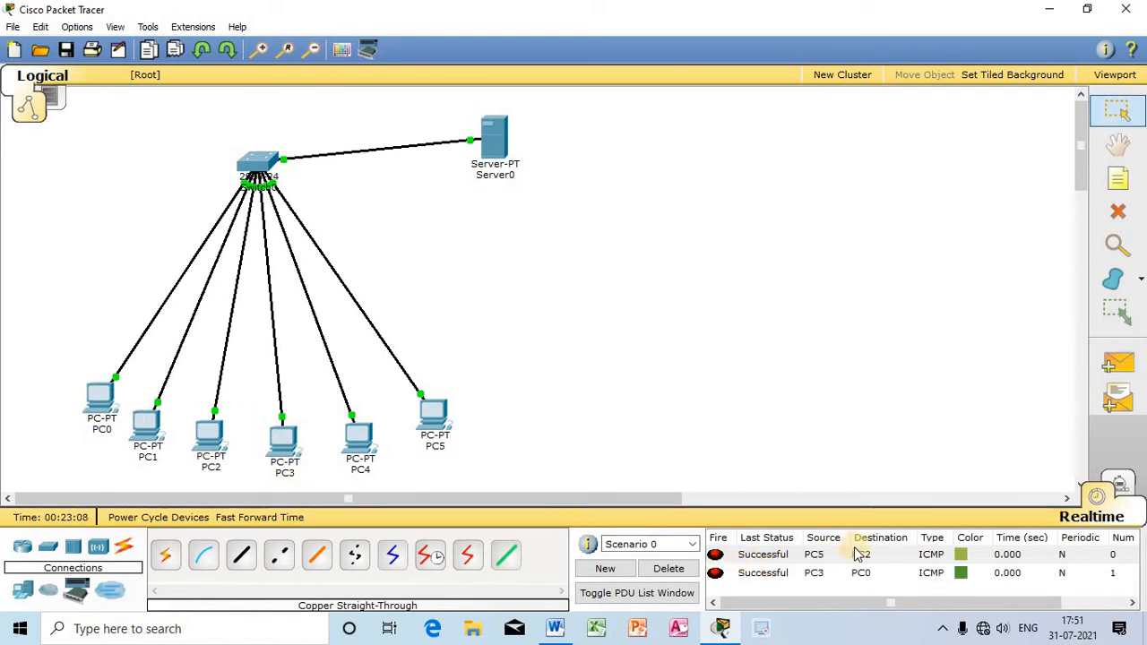
Step: Delete the test PDU scenario and label PC0 to PC5 with their addresses, 192.168.0.10 to 192.168.0.15
click(694, 574)
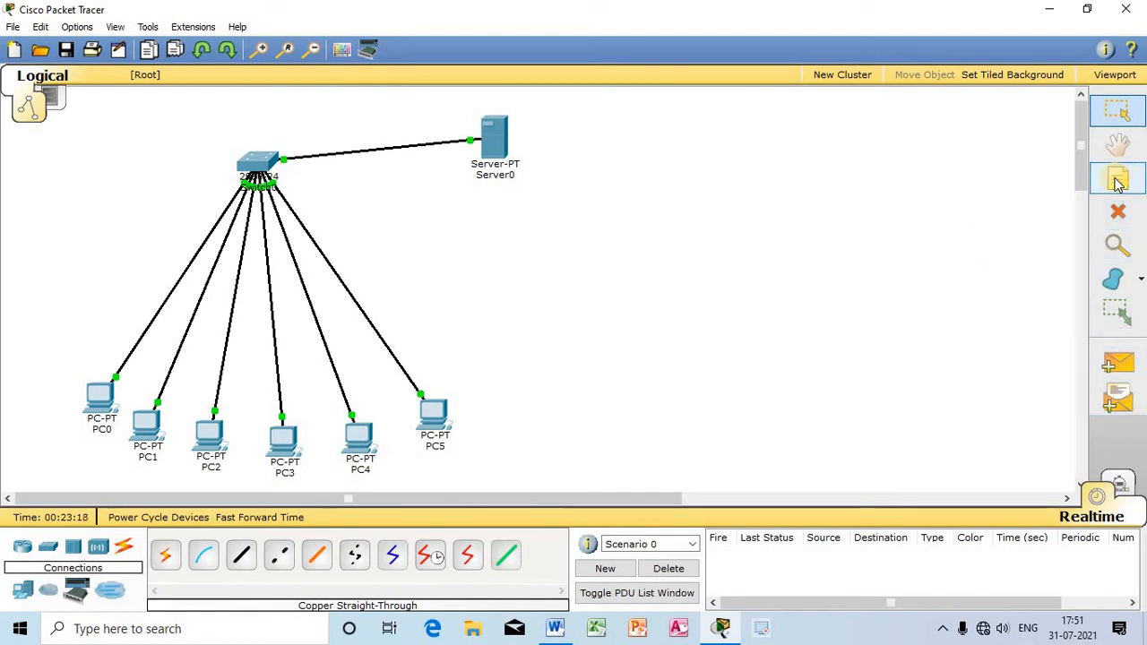
click(101, 399)
click(822, 116)
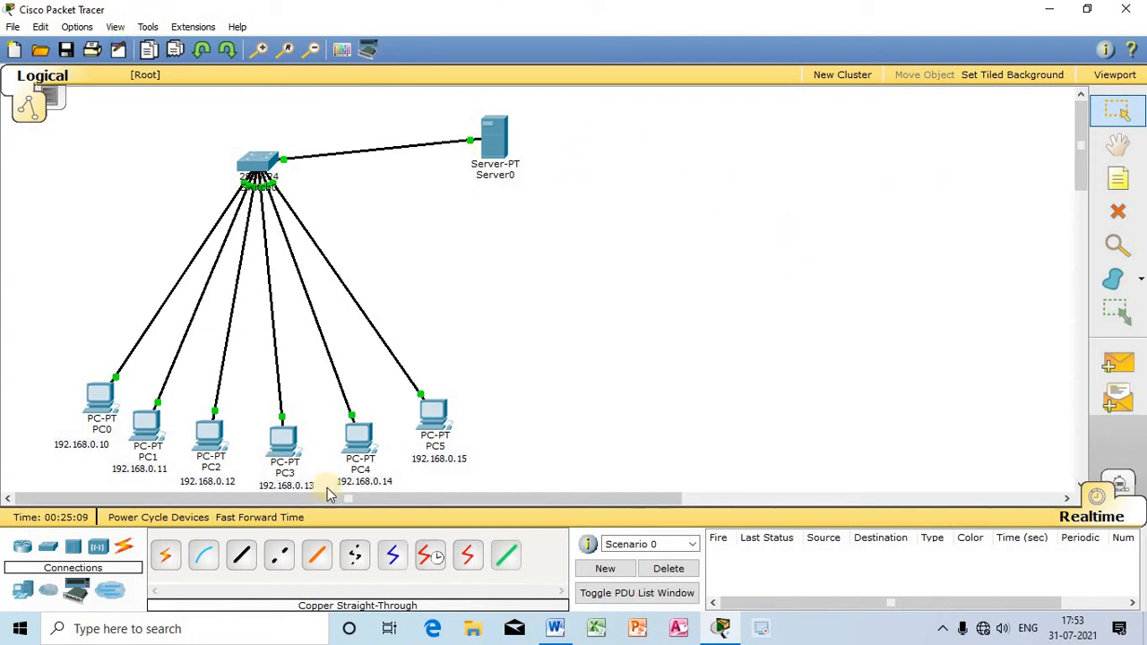
Step: Build a second star beside the first, cabling six new PCs to a new 2950-24 switch with copper straight-through connections
click(48, 547)
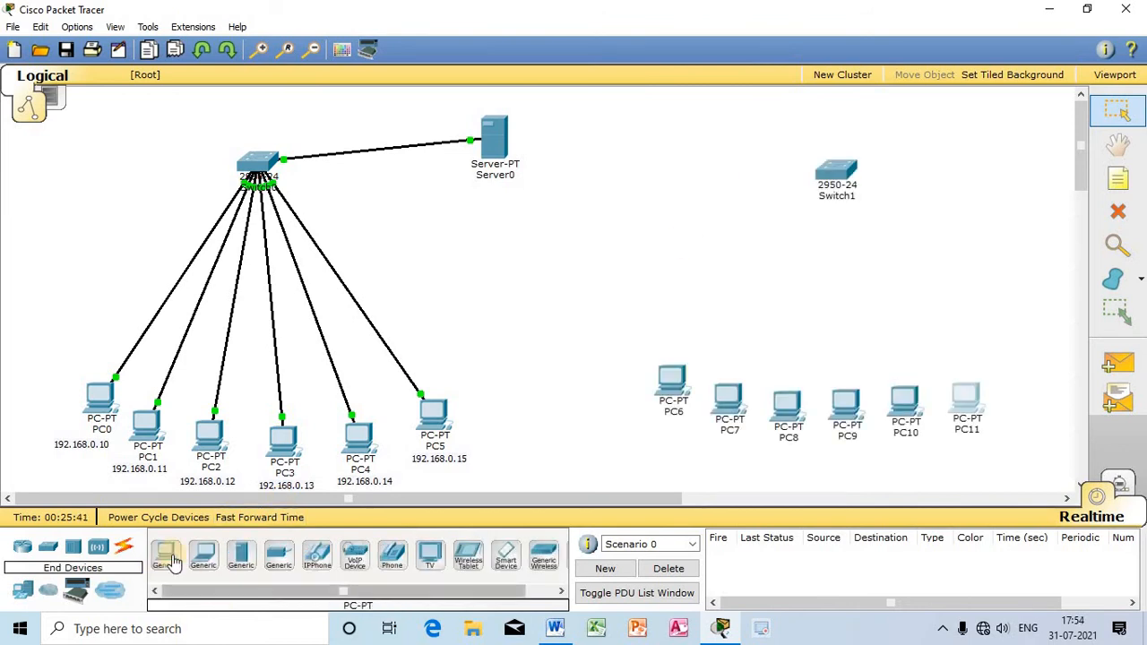
click(124, 547)
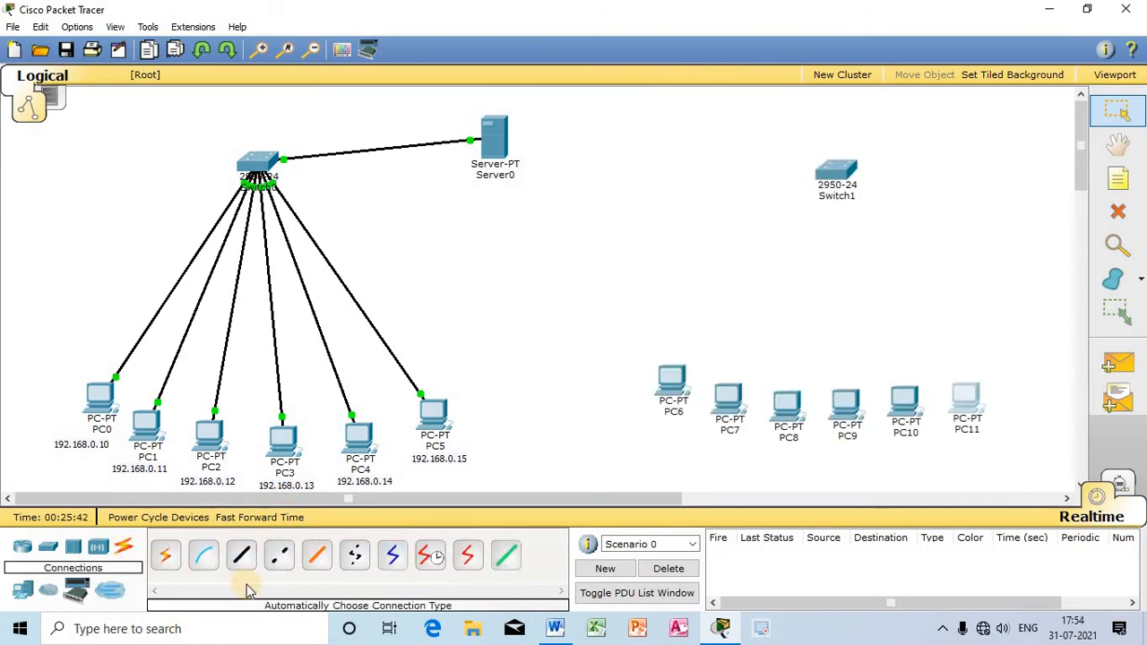
click(242, 560)
click(834, 172)
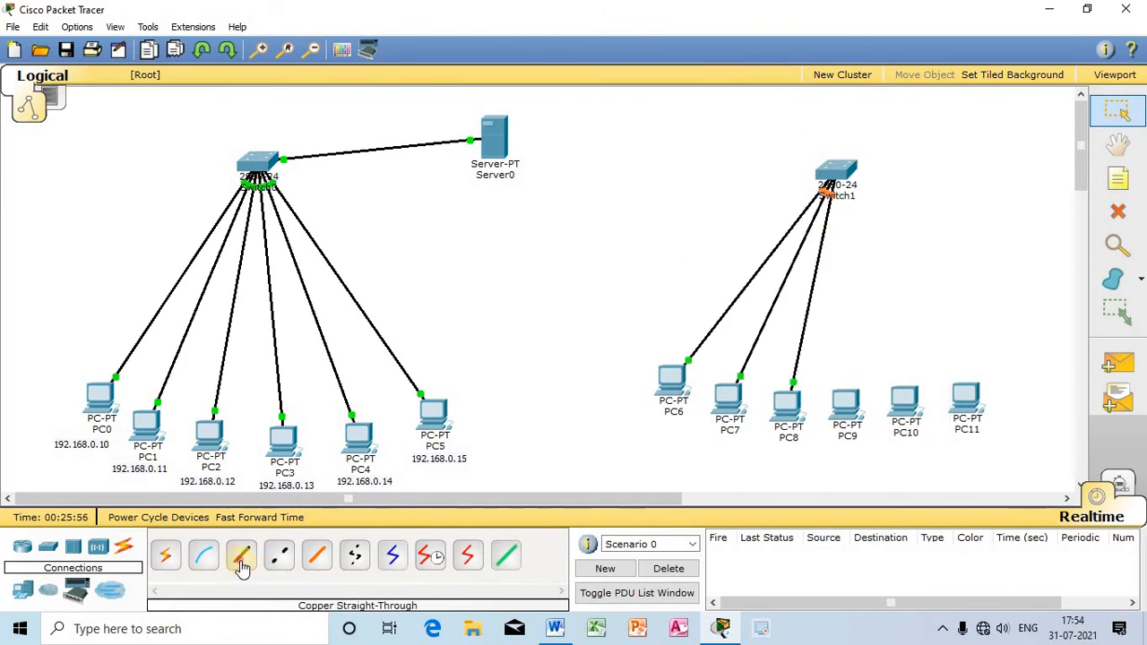
click(839, 173)
click(861, 295)
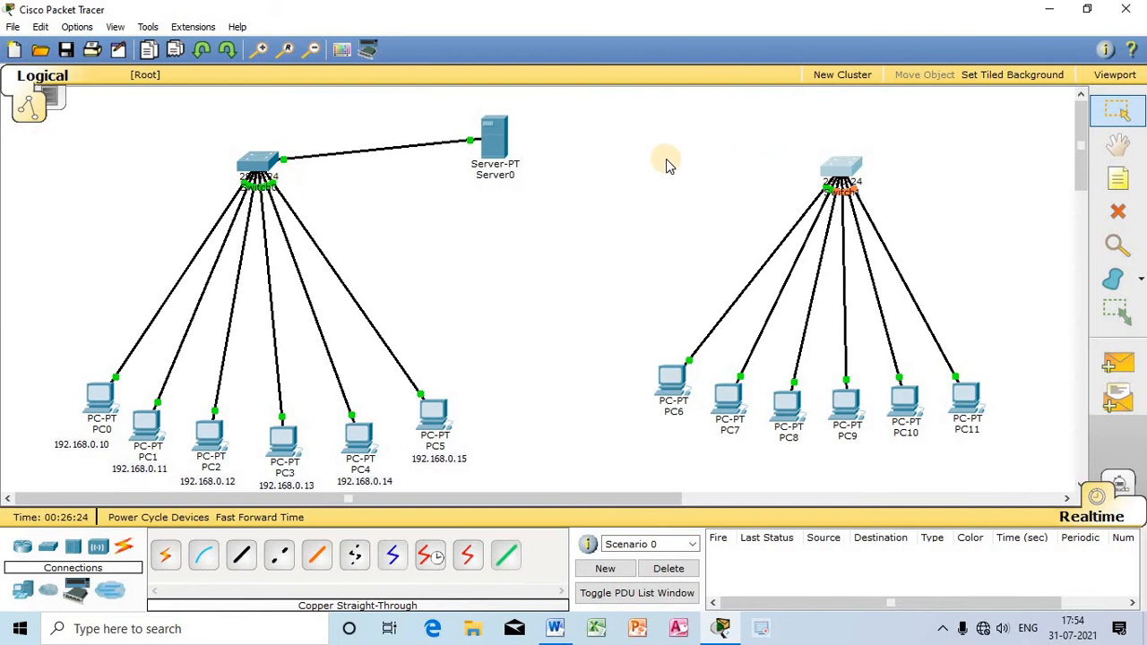
Step: Link Switch0's FastEthernet0/8 to Switch1's FastEthernet0/7 with a copper cross-over cable, and move Server0 up clear of the link
click(279, 558)
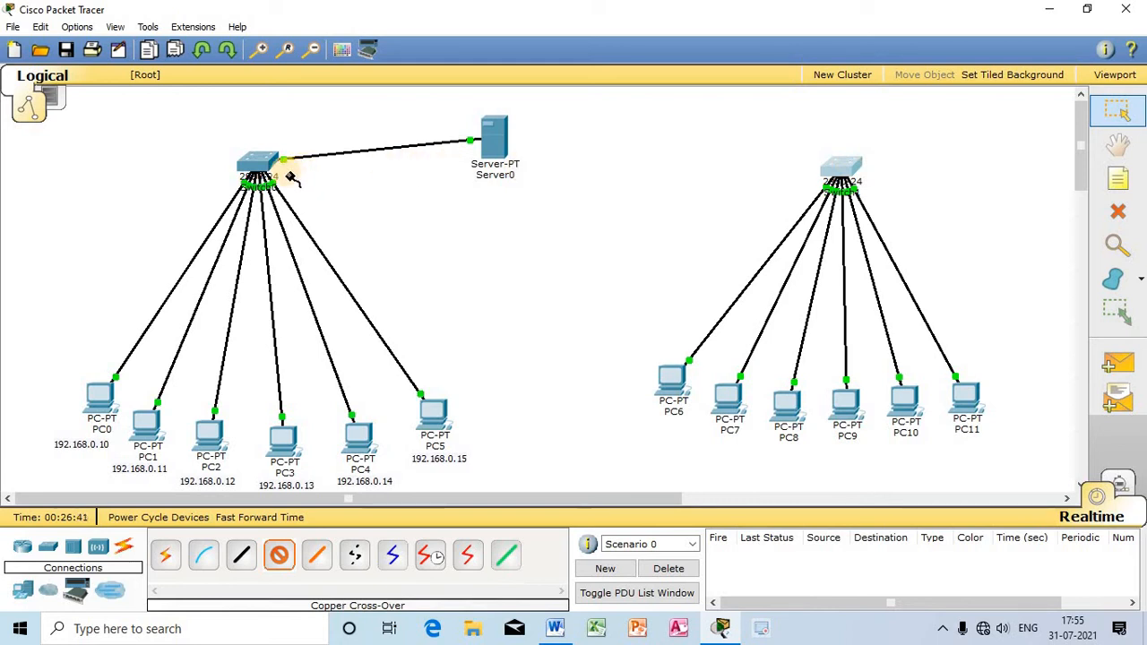
click(258, 163)
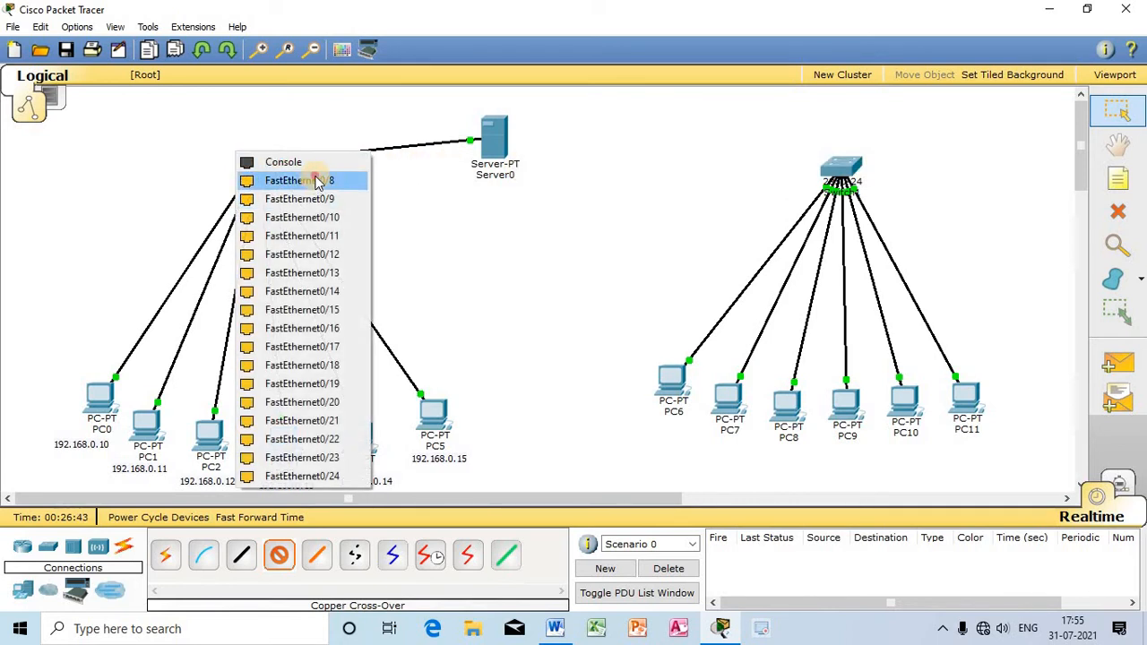
click(310, 180)
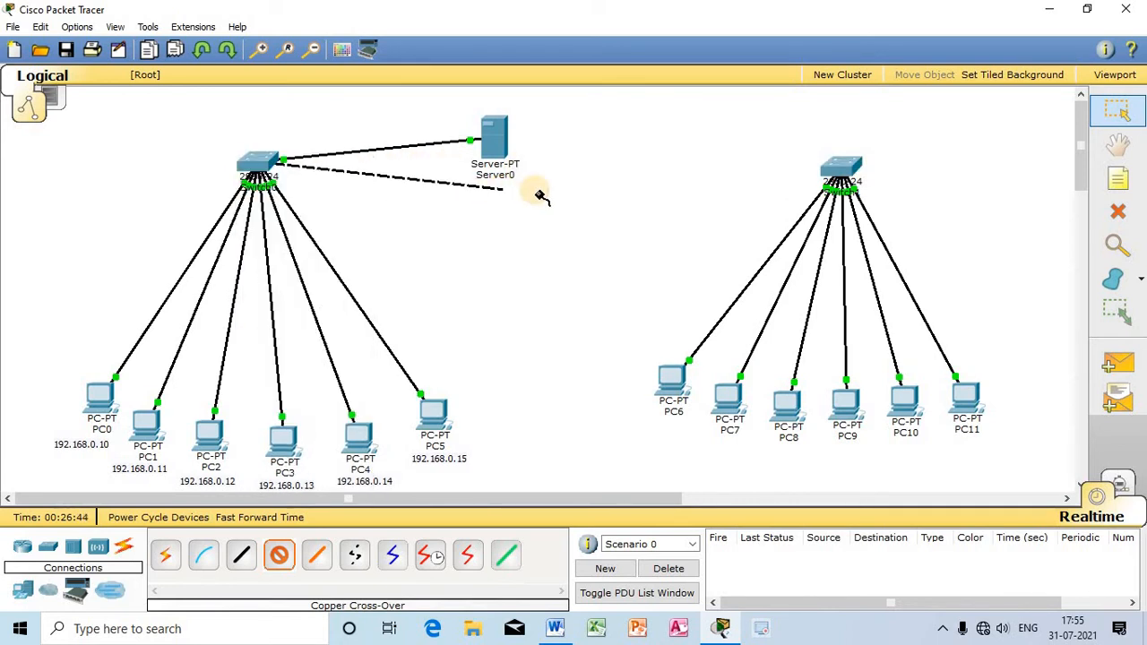
click(840, 175)
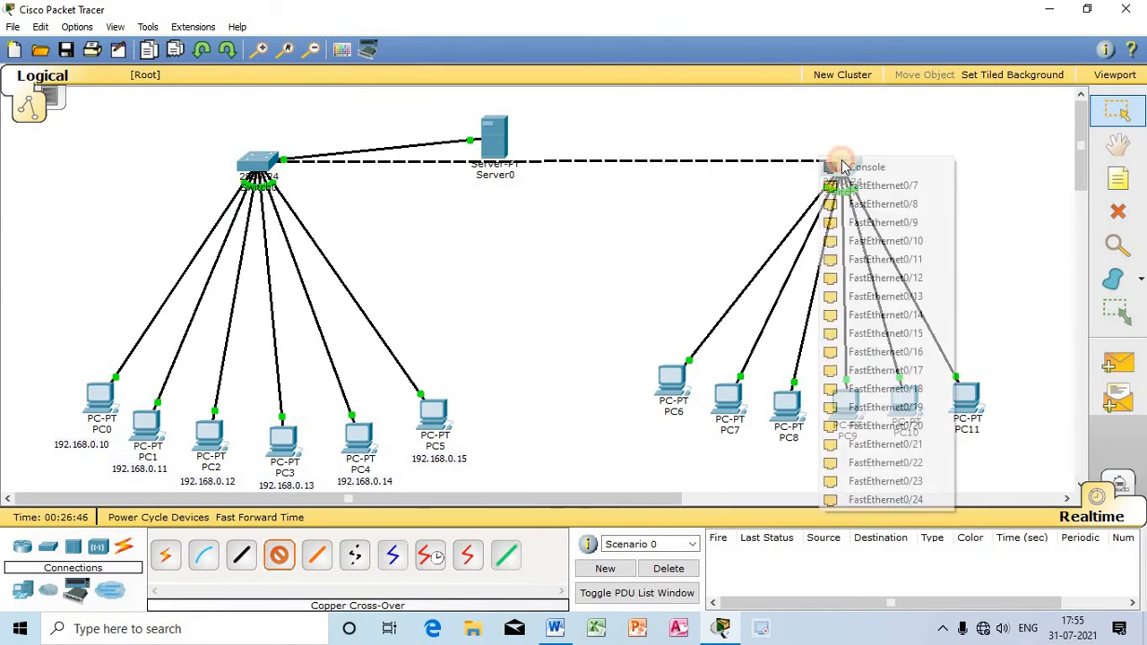
click(883, 185)
drag(498, 148, 462, 123)
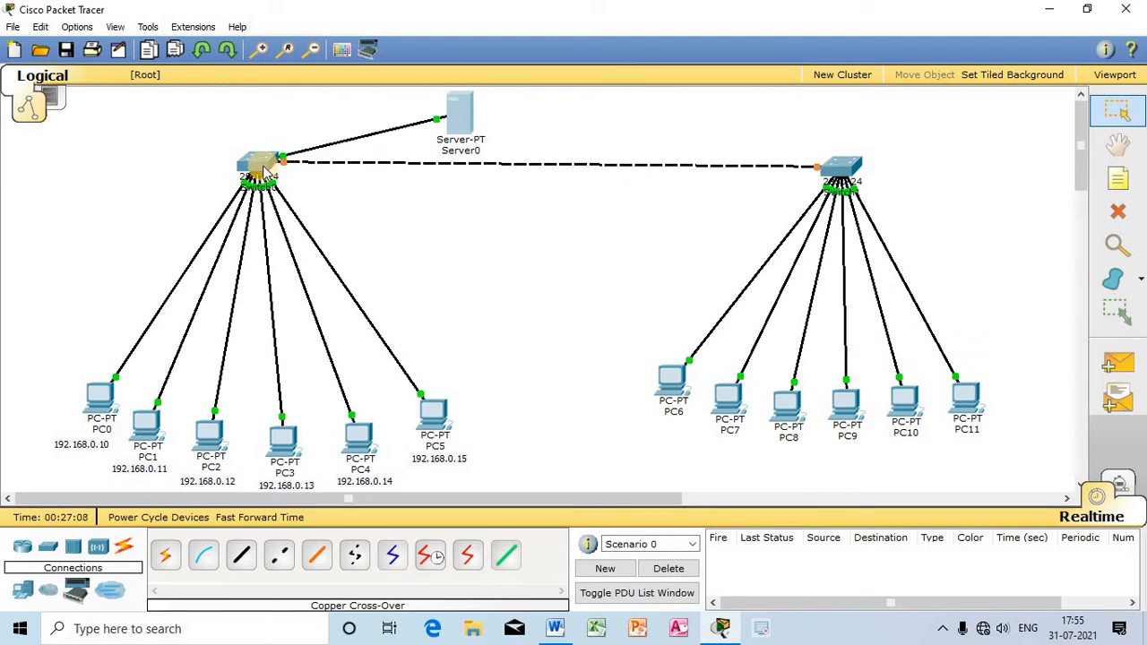
mouse_move(260, 169)
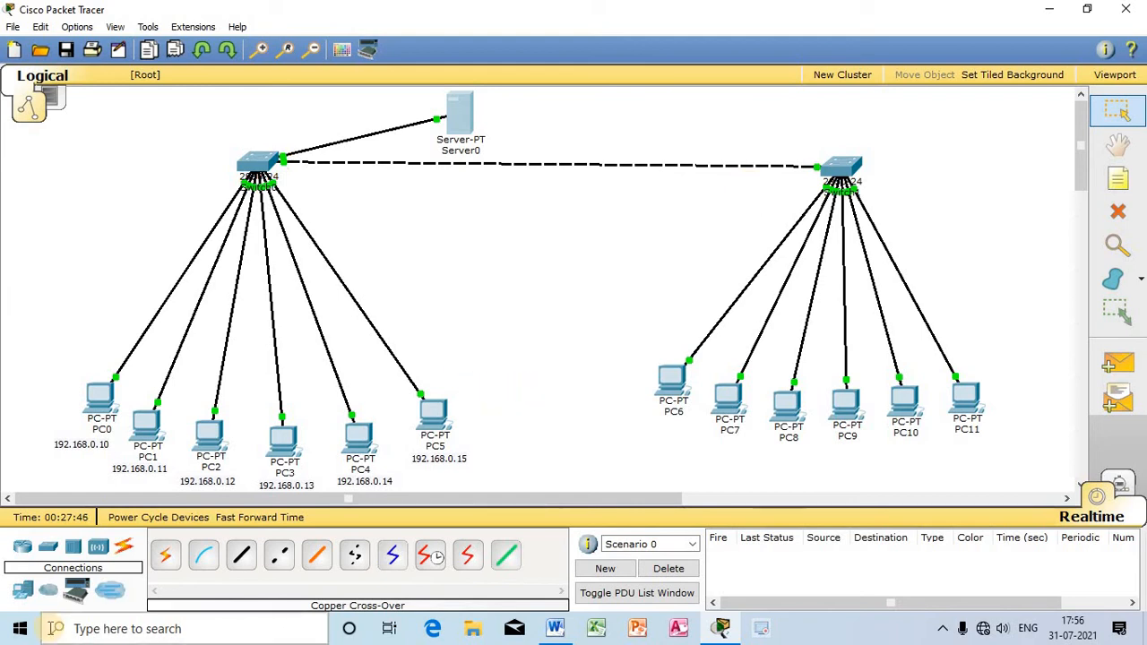
Step: Add a second generic server and place it to the upper left of Switch0
click(76, 590)
click(242, 556)
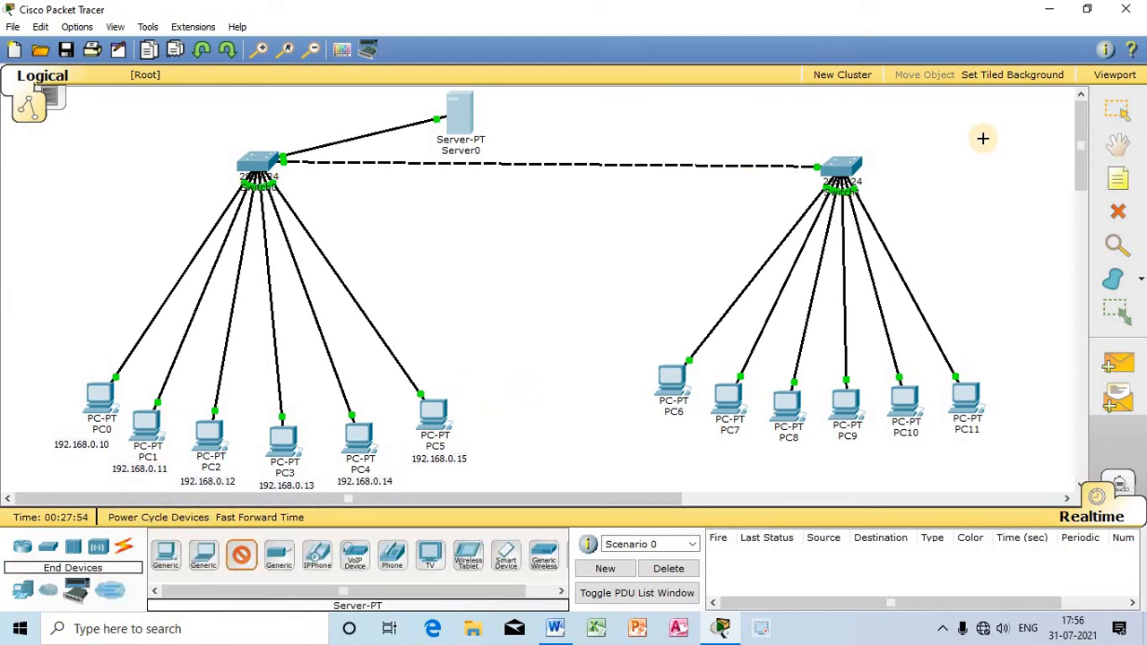
click(998, 125)
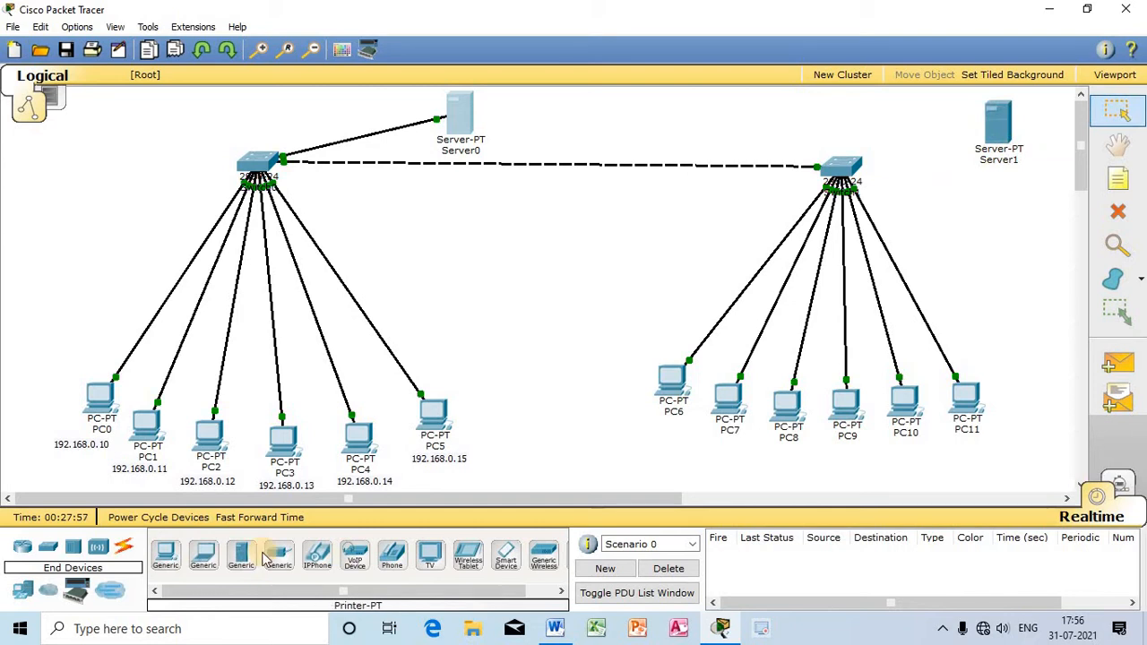
drag(998, 125, 92, 133)
Step: Connect Server1's FastEthernet0 to Switch0's FastEthernet0/9 with a copper straight-through cable
click(124, 548)
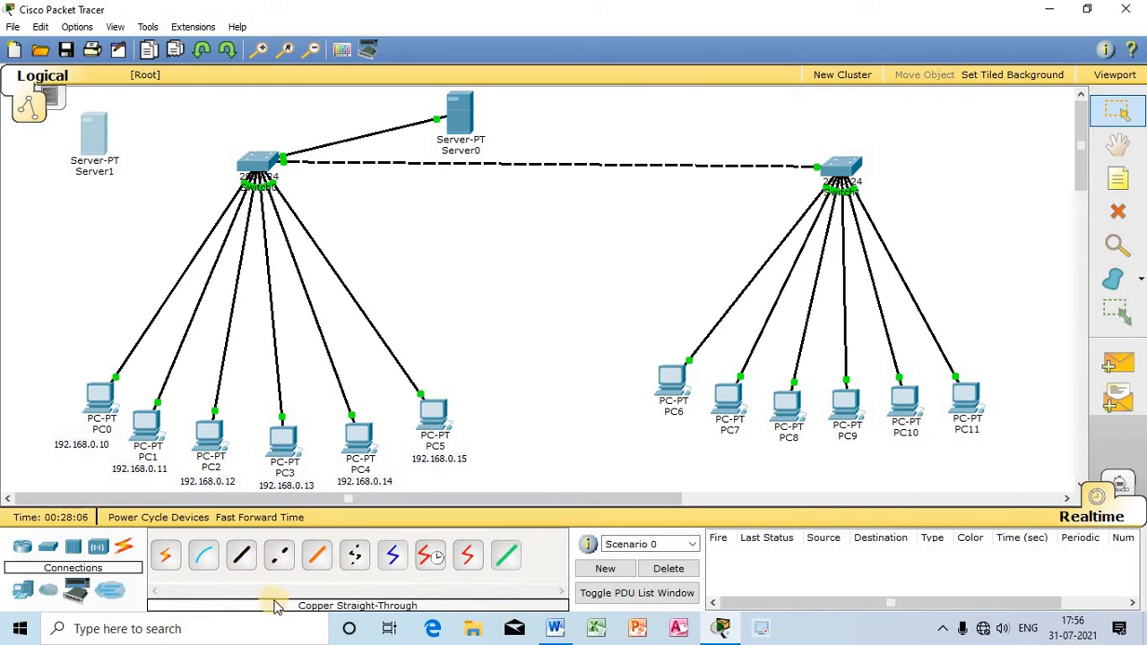
click(241, 556)
click(90, 139)
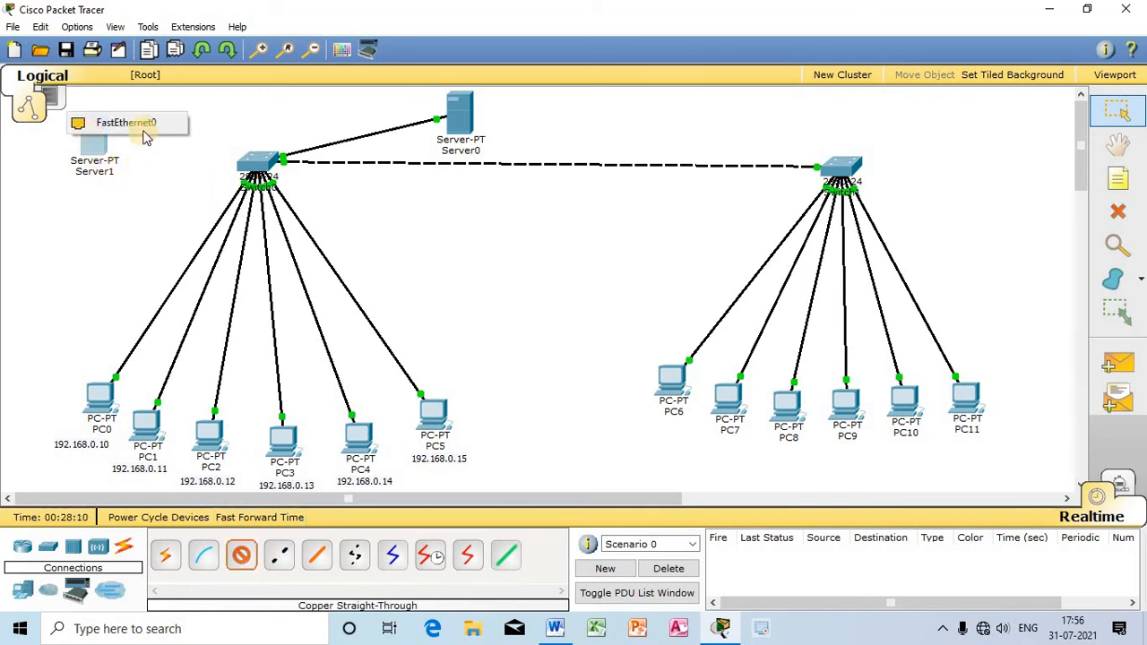
click(107, 123)
click(256, 159)
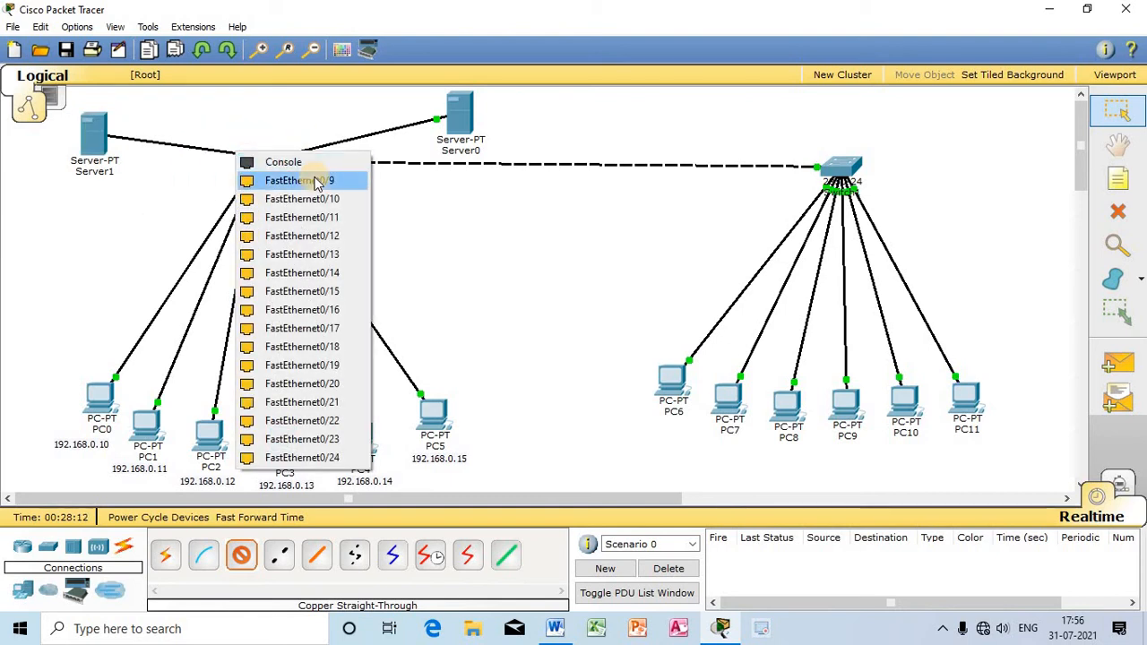
click(309, 179)
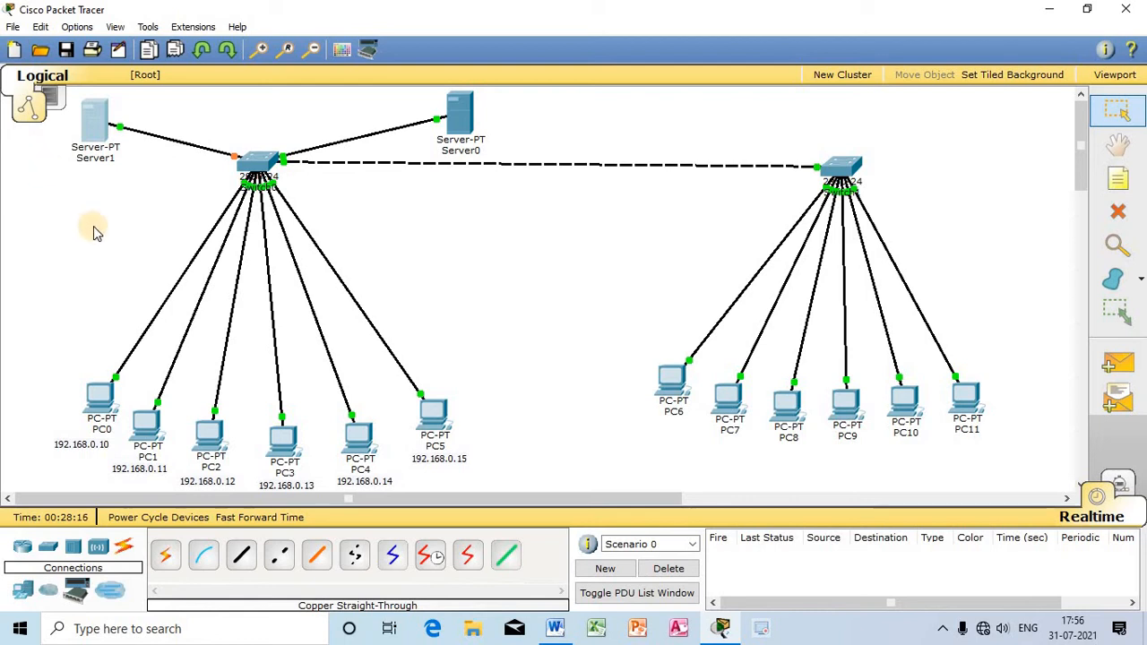
Step: Give Server1 the static IP address 200.0.0.1 with subnet mask 255.255.255.0, and move its window clear of the first star
click(99, 128)
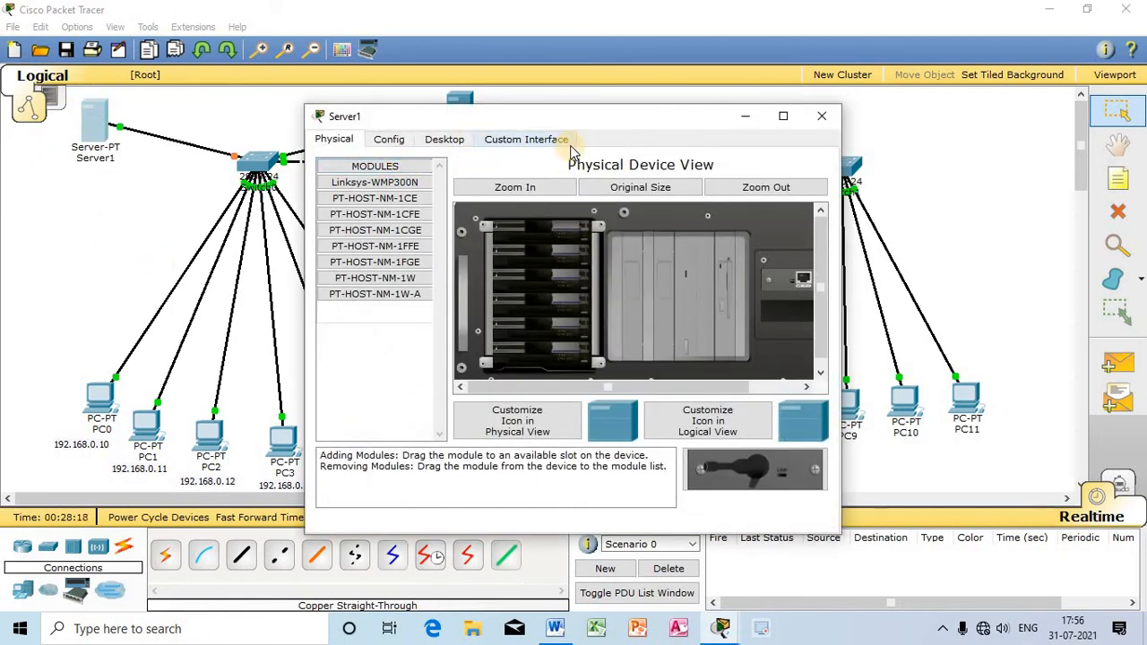
click(441, 139)
click(419, 247)
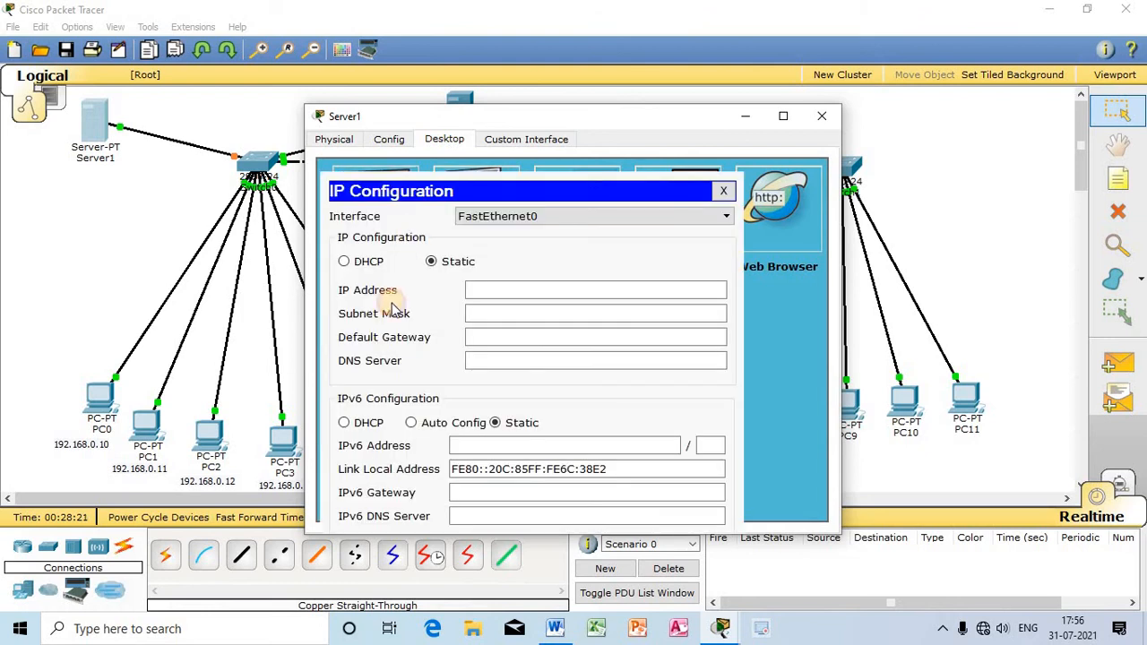
click(490, 283)
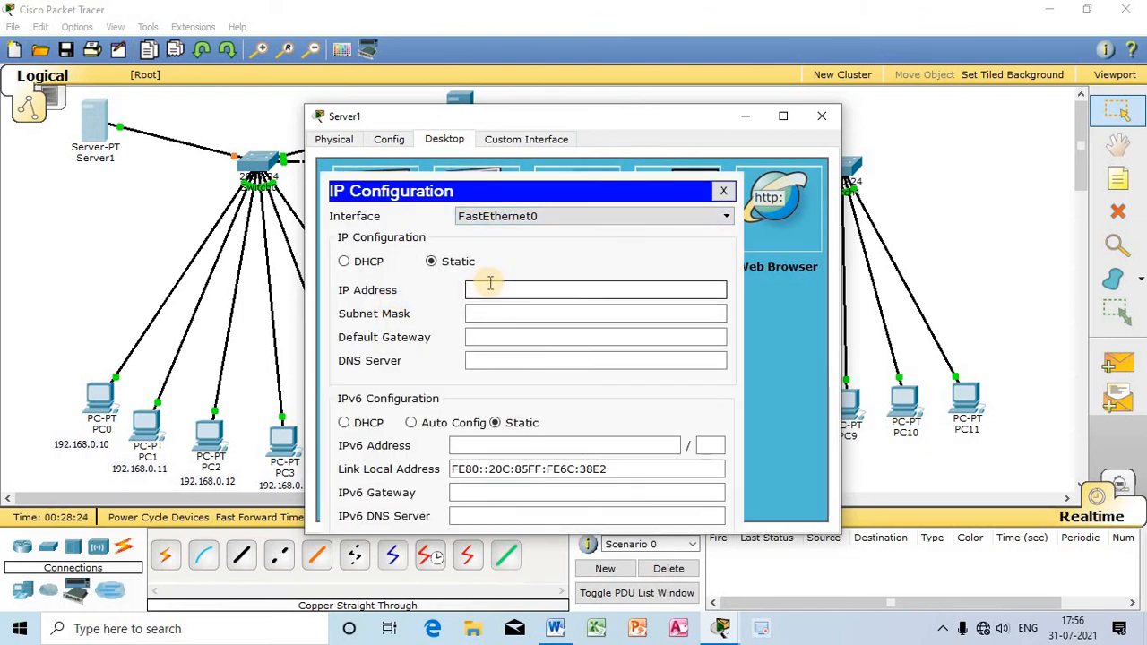
text(200.0.0.1)
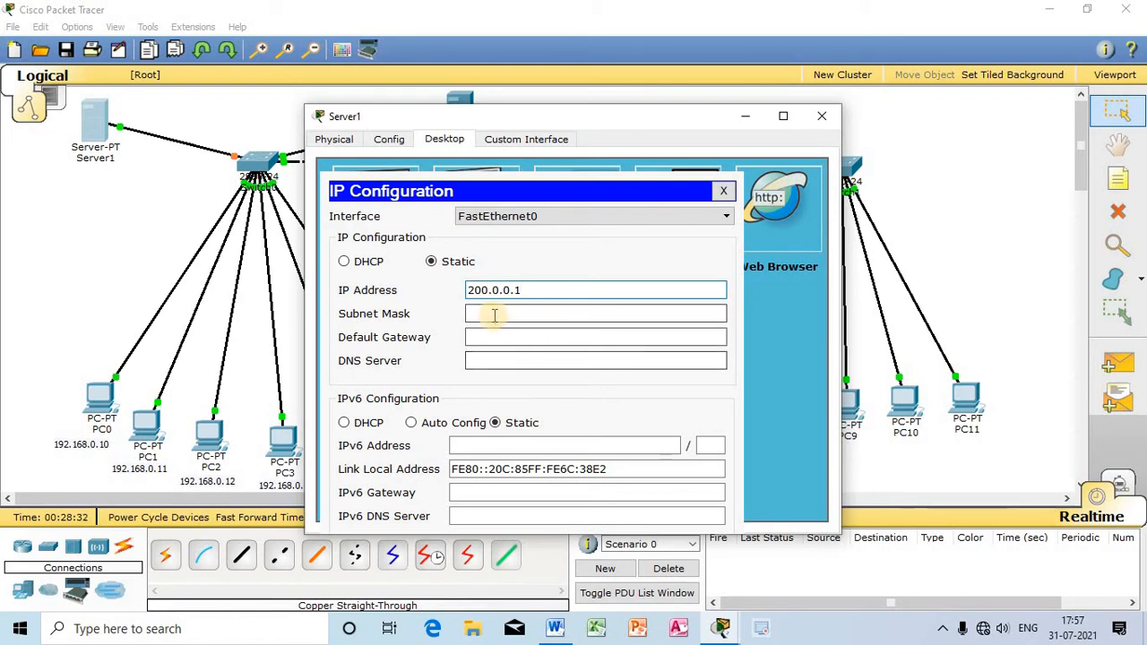
click(494, 313)
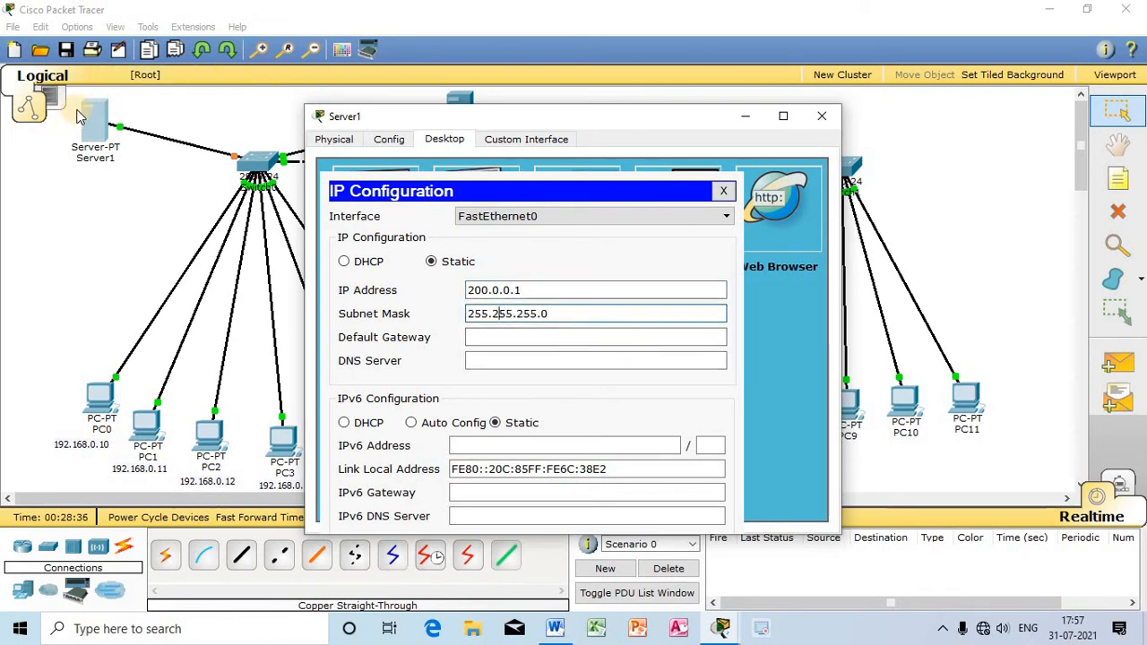
click(493, 309)
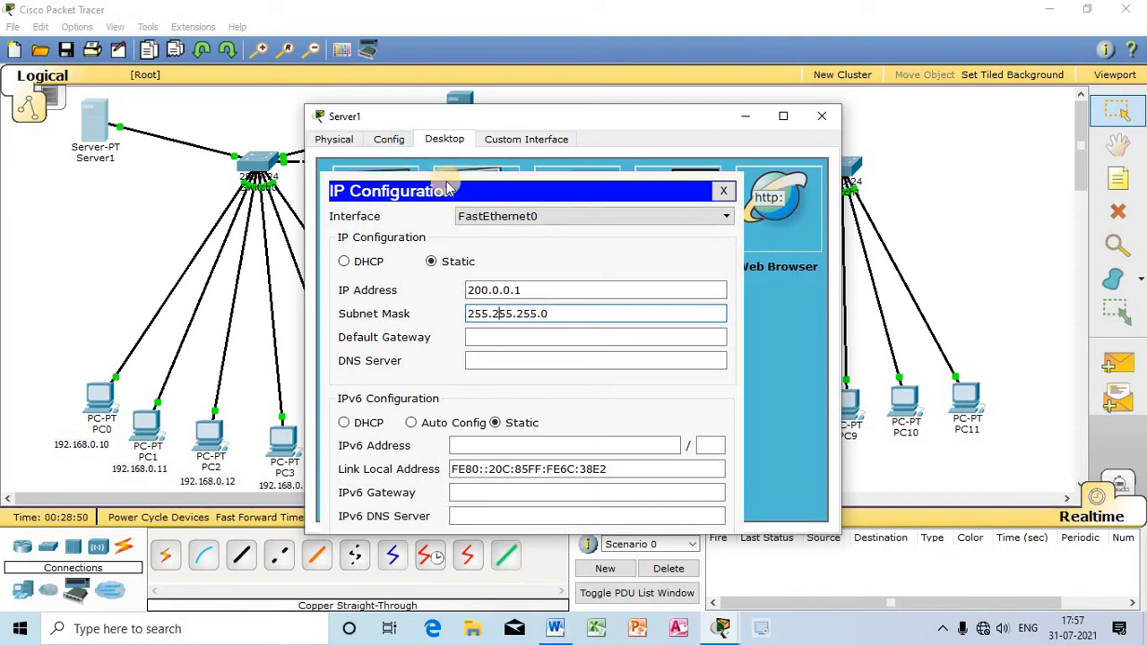
drag(494, 117, 707, 132)
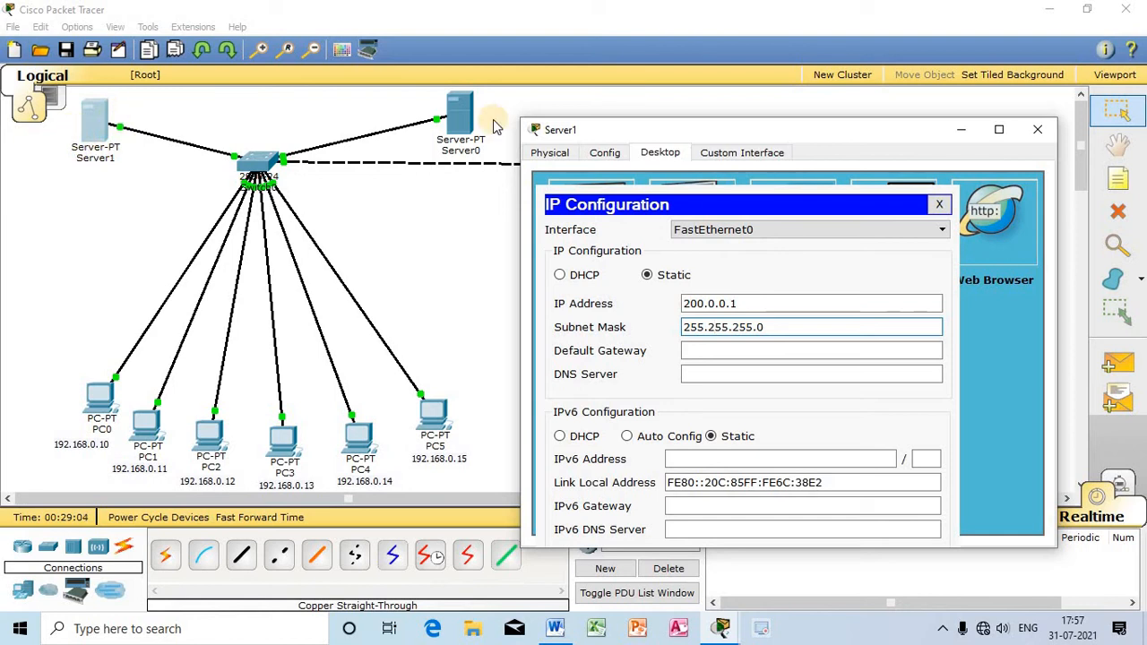
click(714, 328)
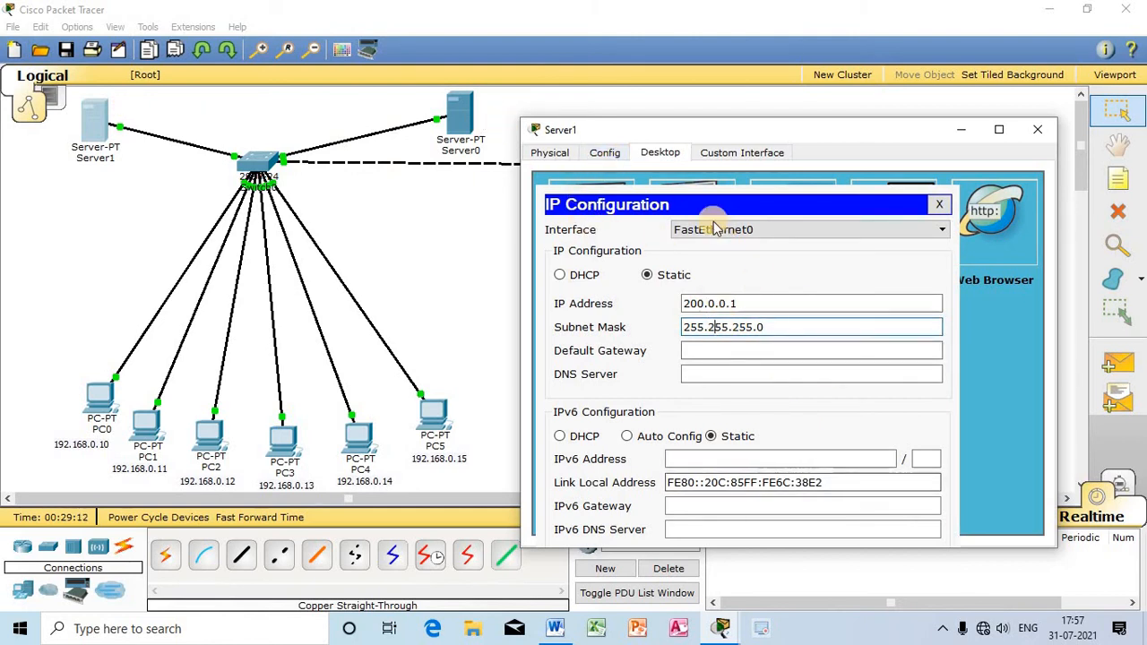
Step: Turn on Server1's DHCP service and set the pool's start IP address to 200.0.0.100
click(604, 154)
click(590, 259)
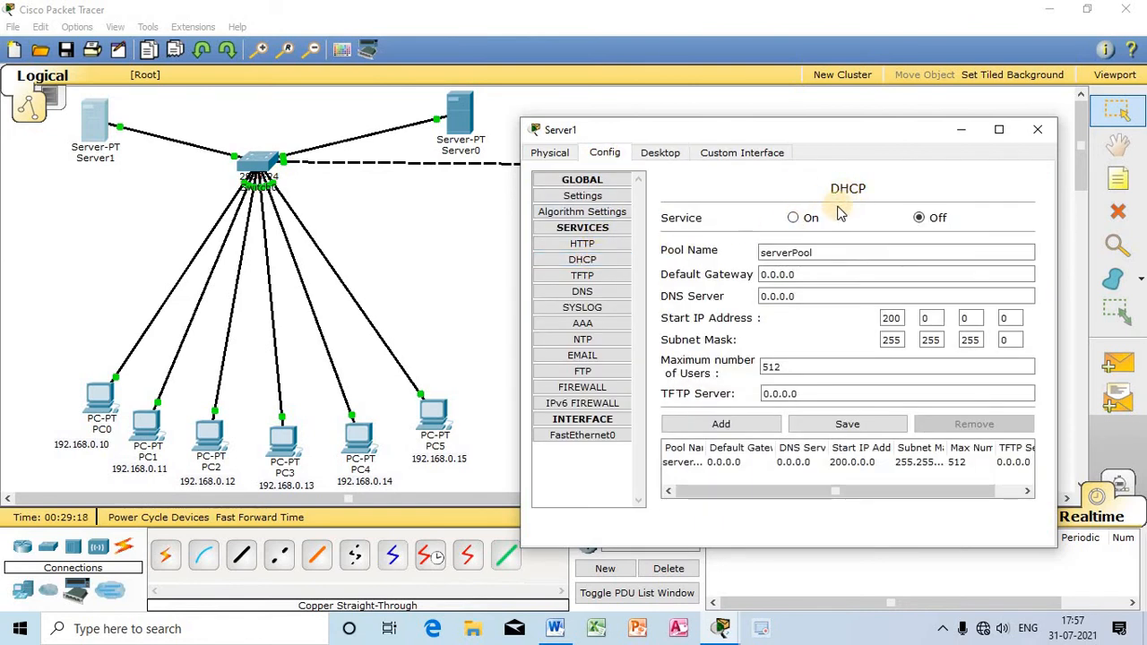
click(793, 218)
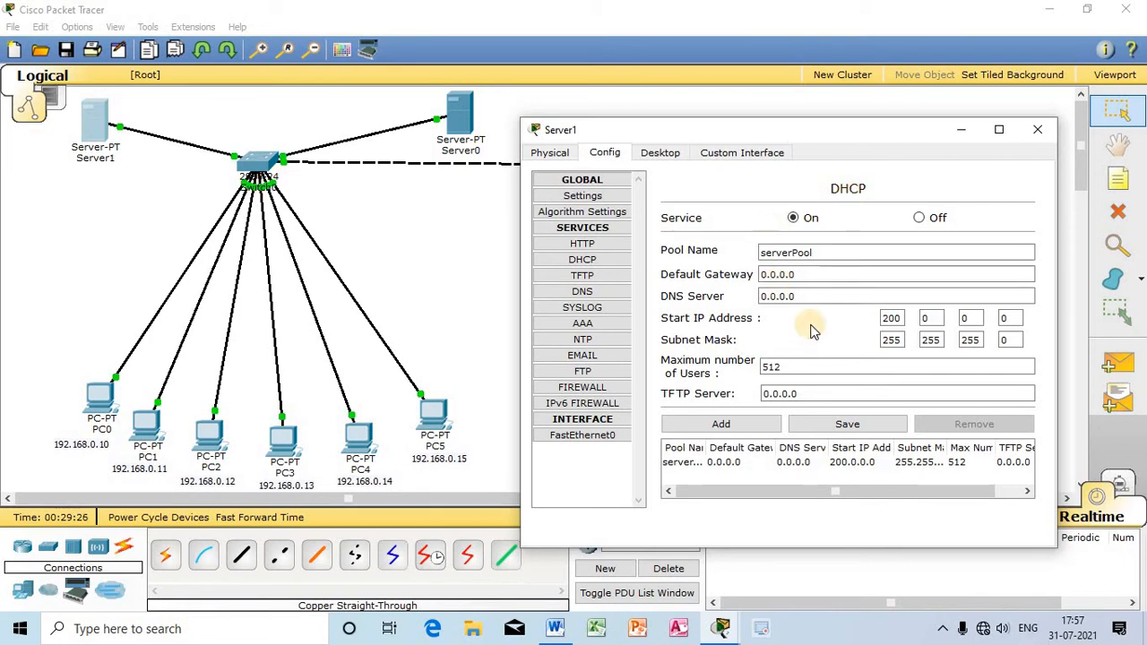
click(932, 320)
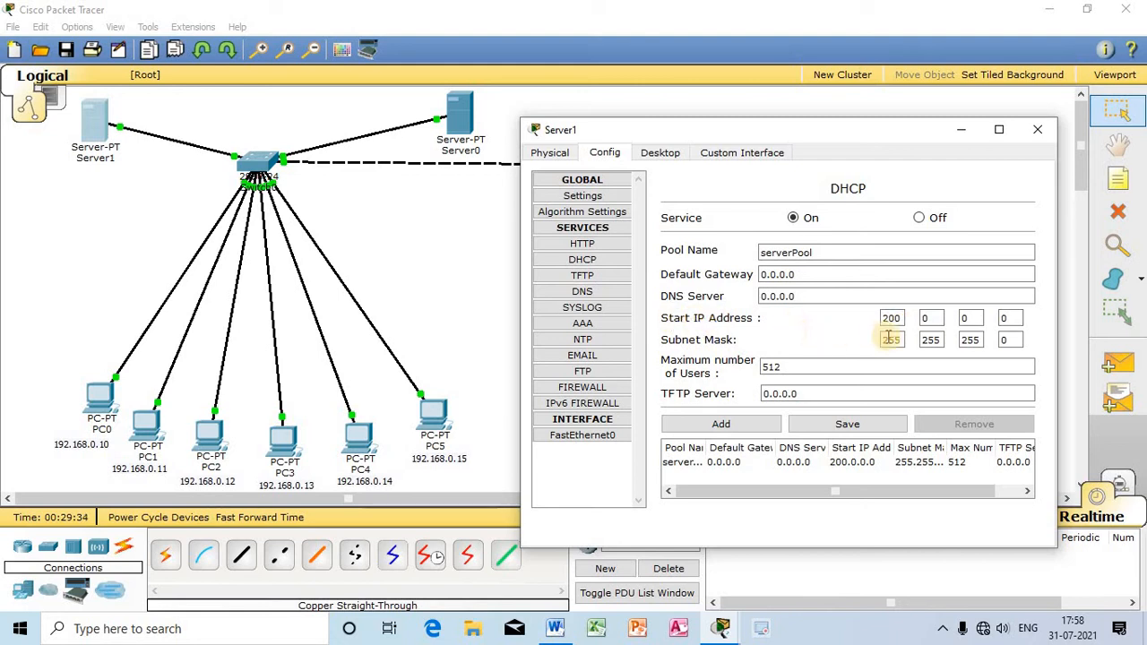
drag(1020, 317, 970, 313)
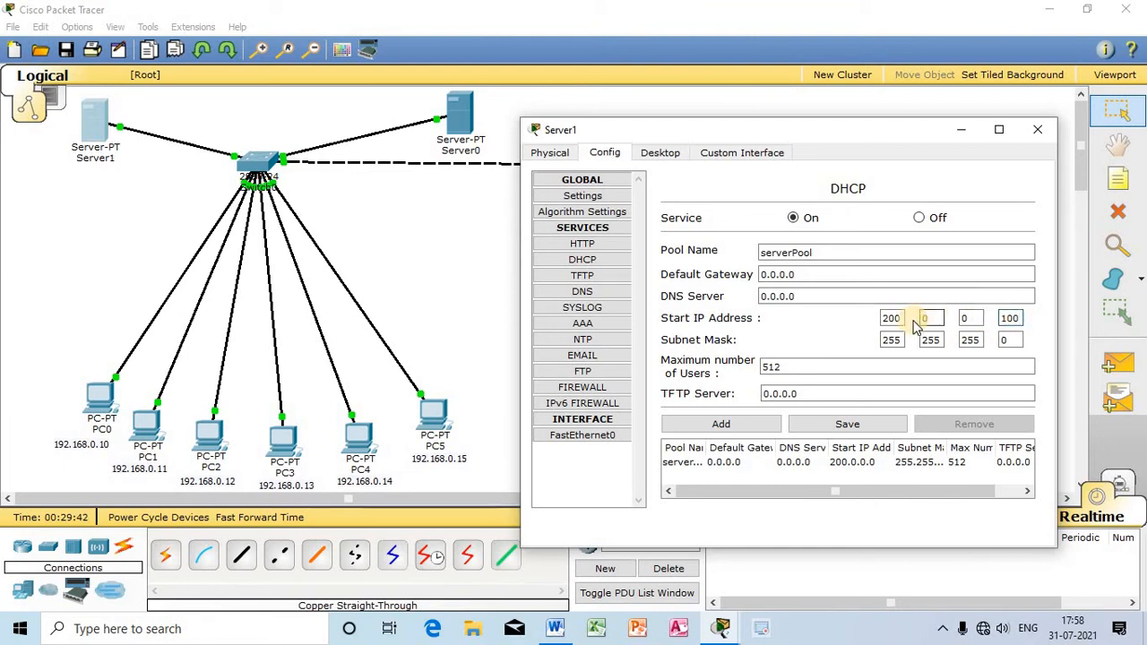
click(1010, 318)
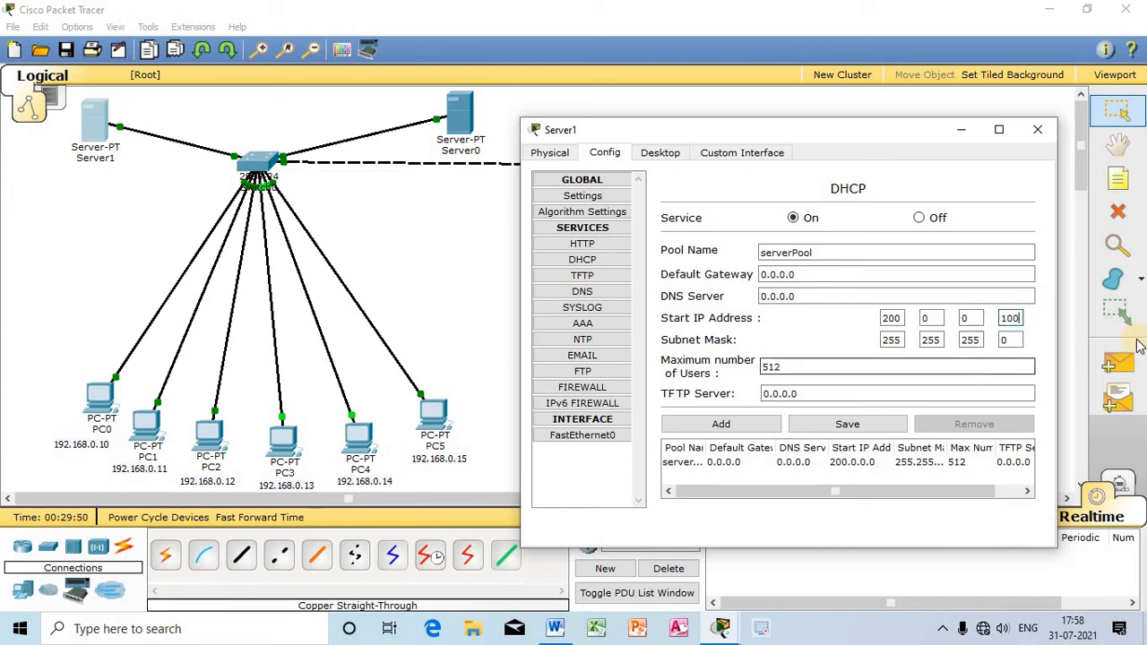
Step: Enter 12 as the DHCP pool's maximum number of users, and replace it with a value starting with 2
click(825, 366)
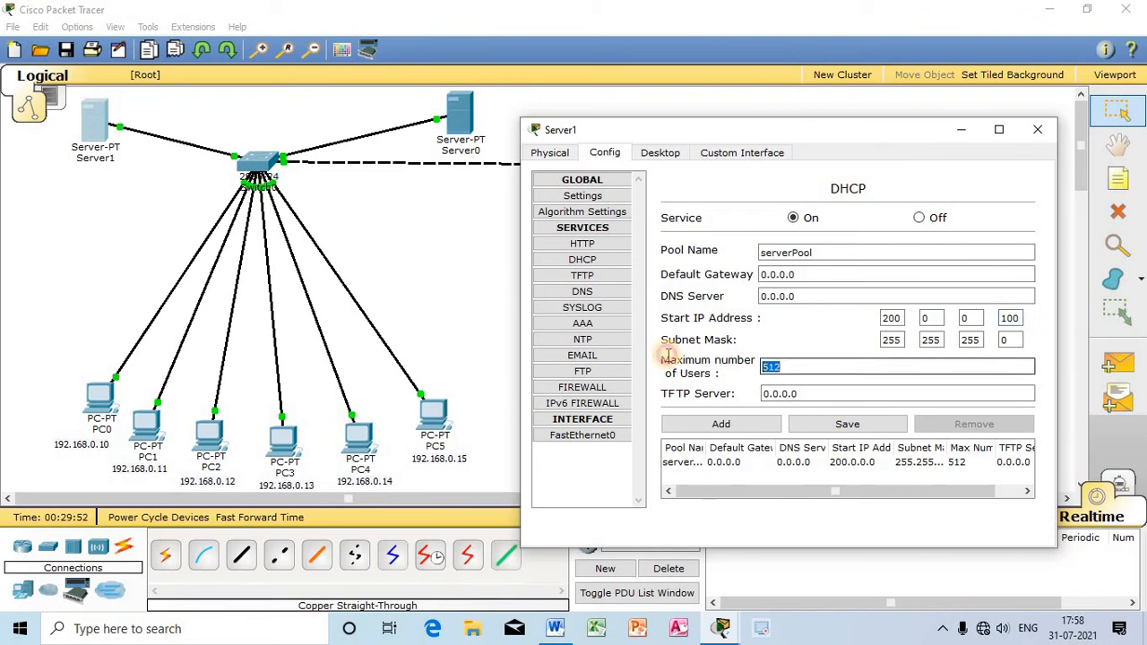
double_click(786, 366)
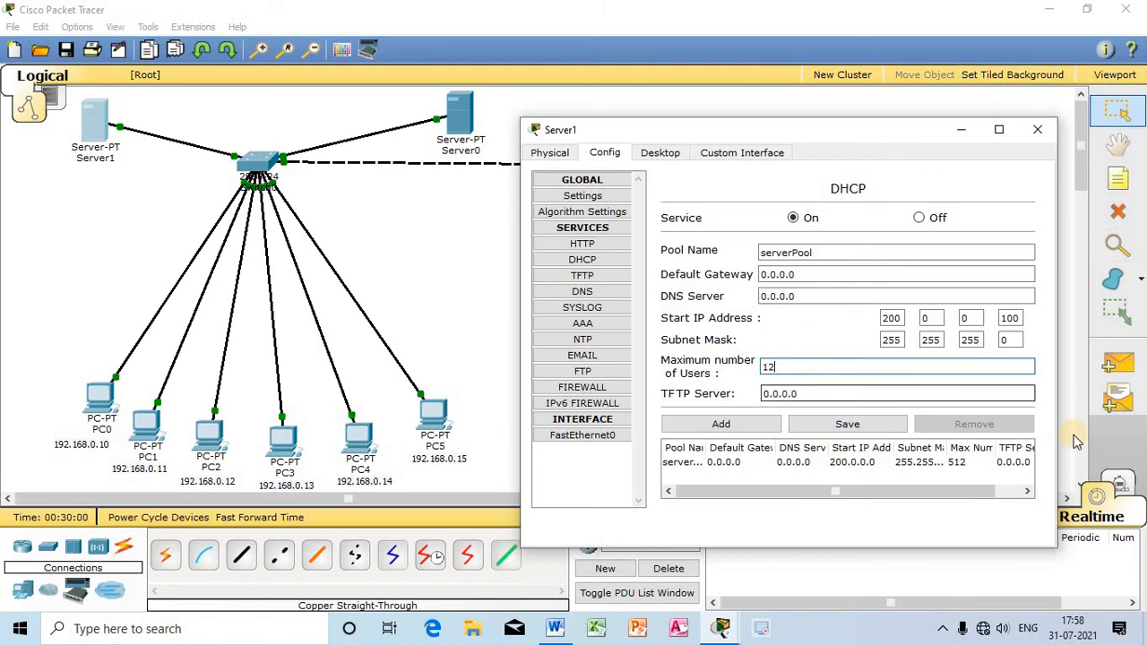
drag(794, 368, 656, 338)
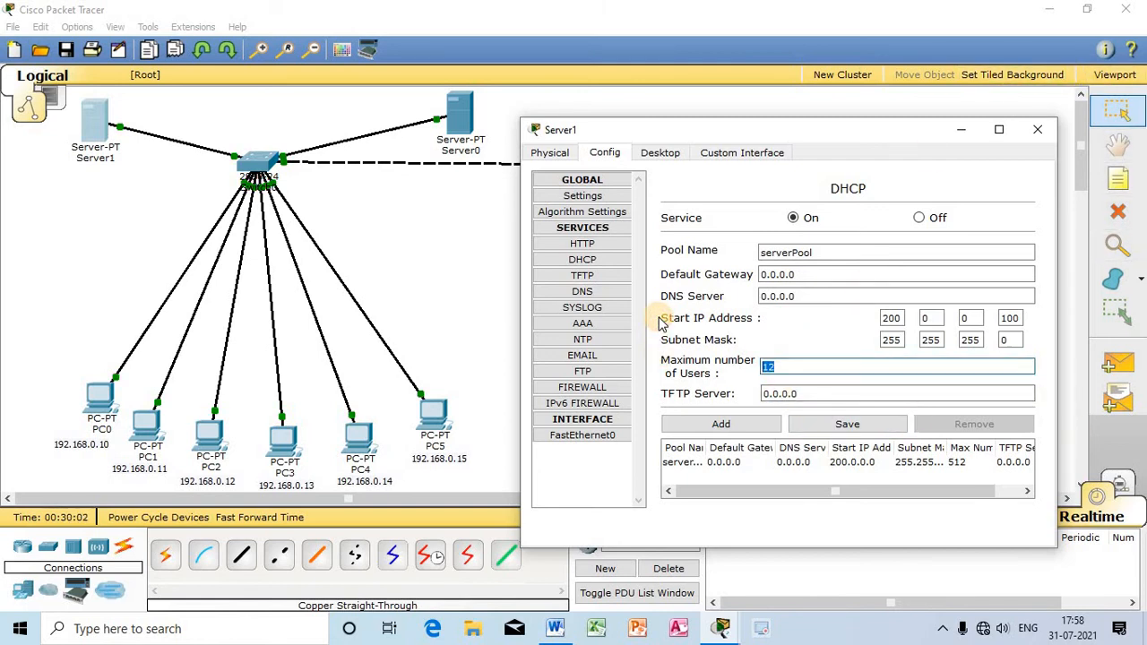
text(2)
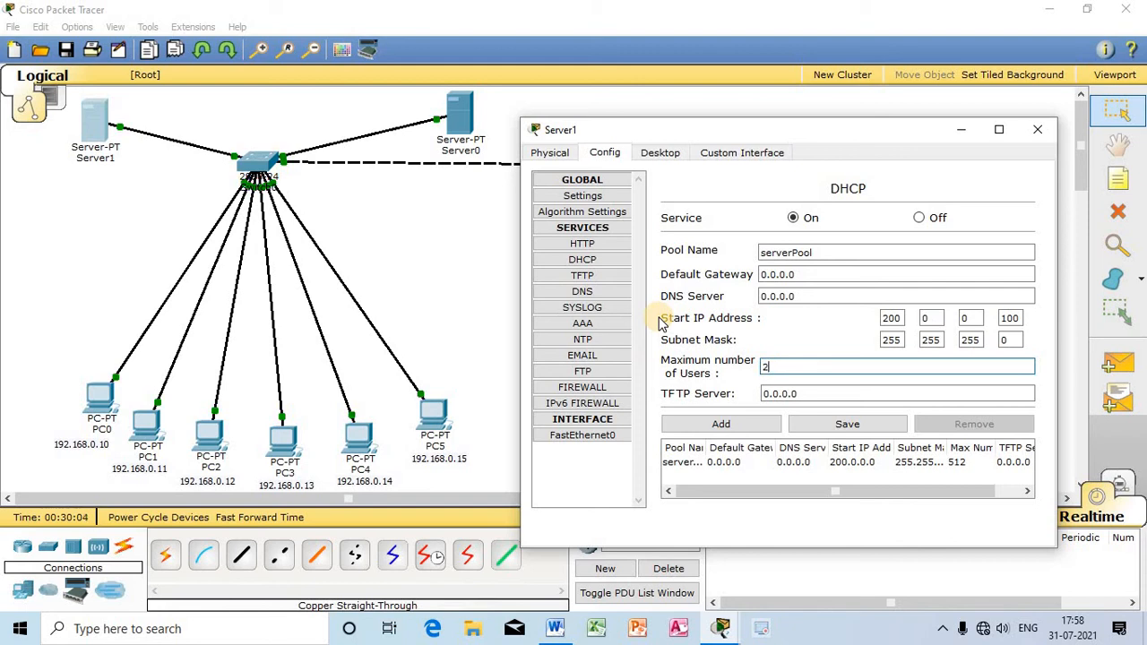
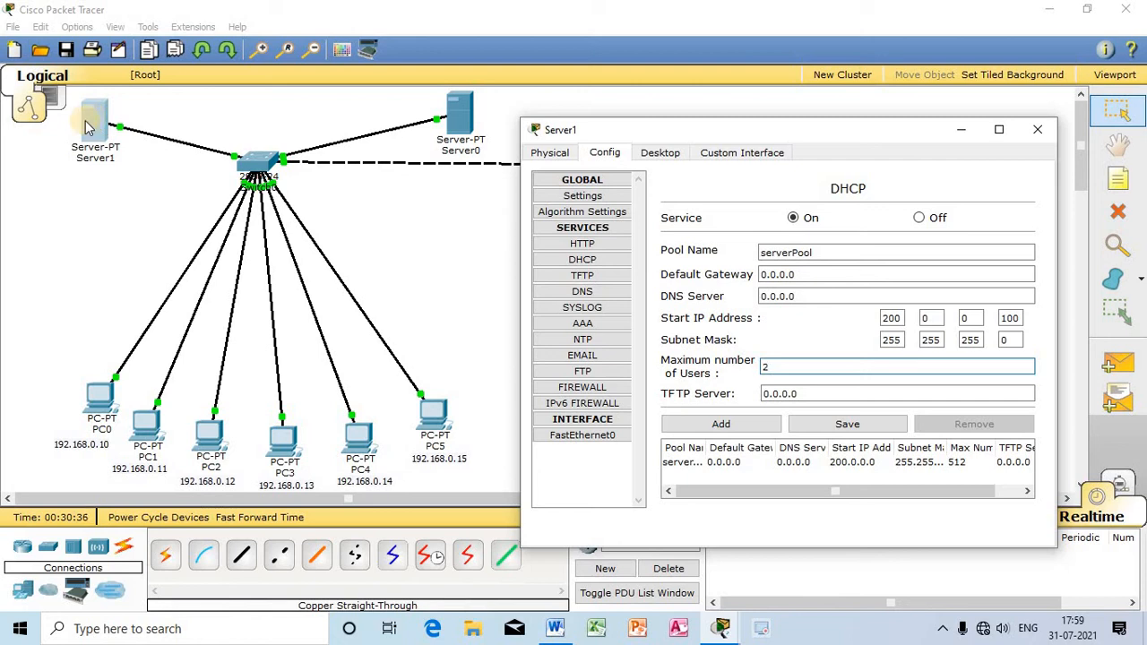
Step: Save Server1's DHCP pool with a maximum of 2 users and close the server's window
click(887, 428)
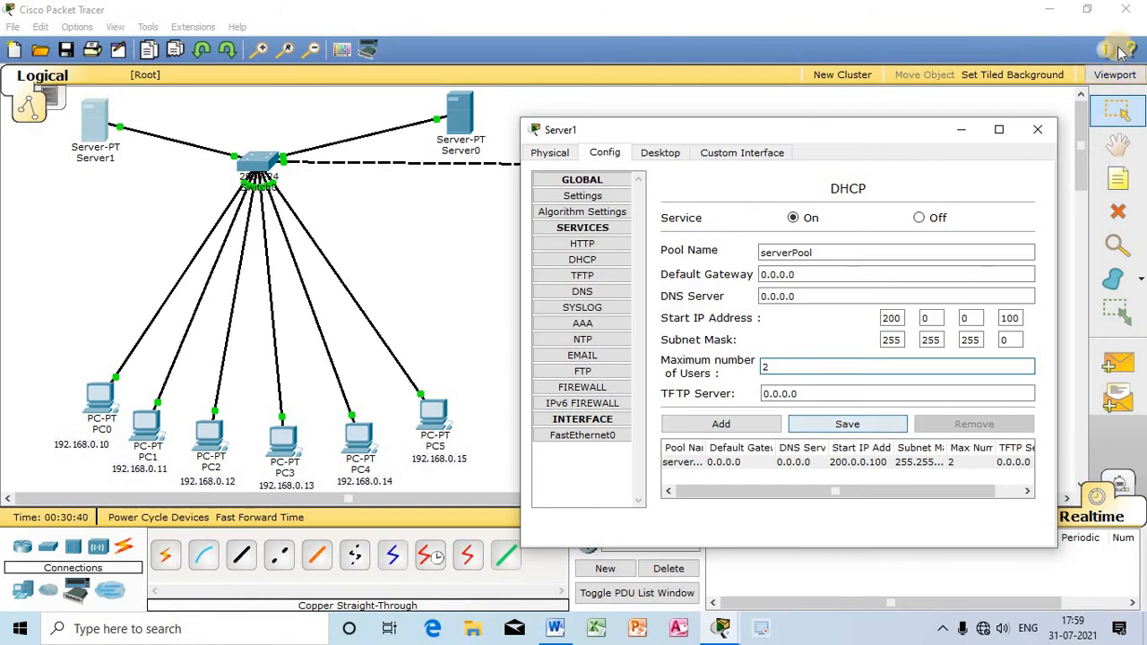
click(1042, 131)
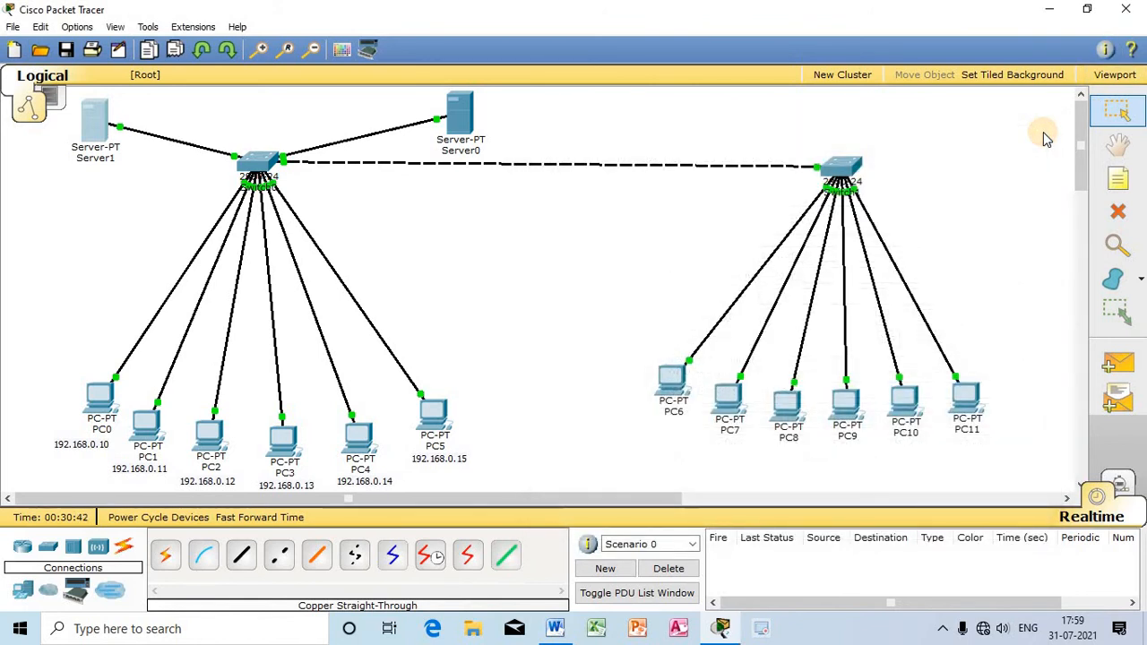
click(101, 125)
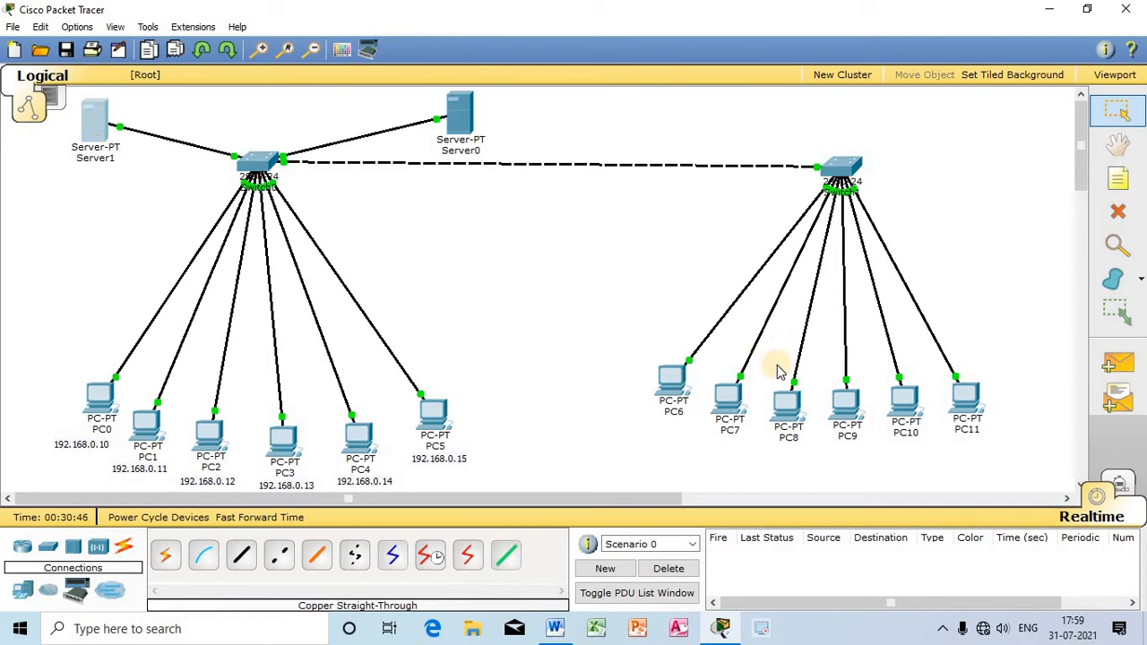
Step: Set PC6 to obtain its IP configuration through DHCP instead of static, close its window, and nudge PC6 slightly
click(674, 383)
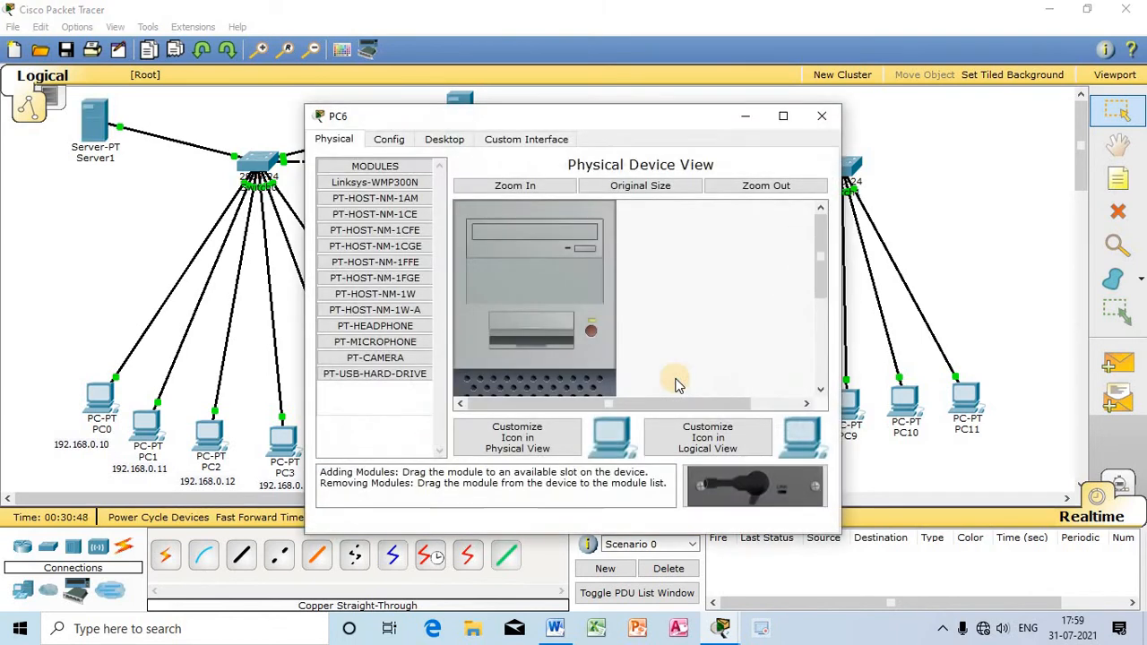
drag(619, 121, 748, 118)
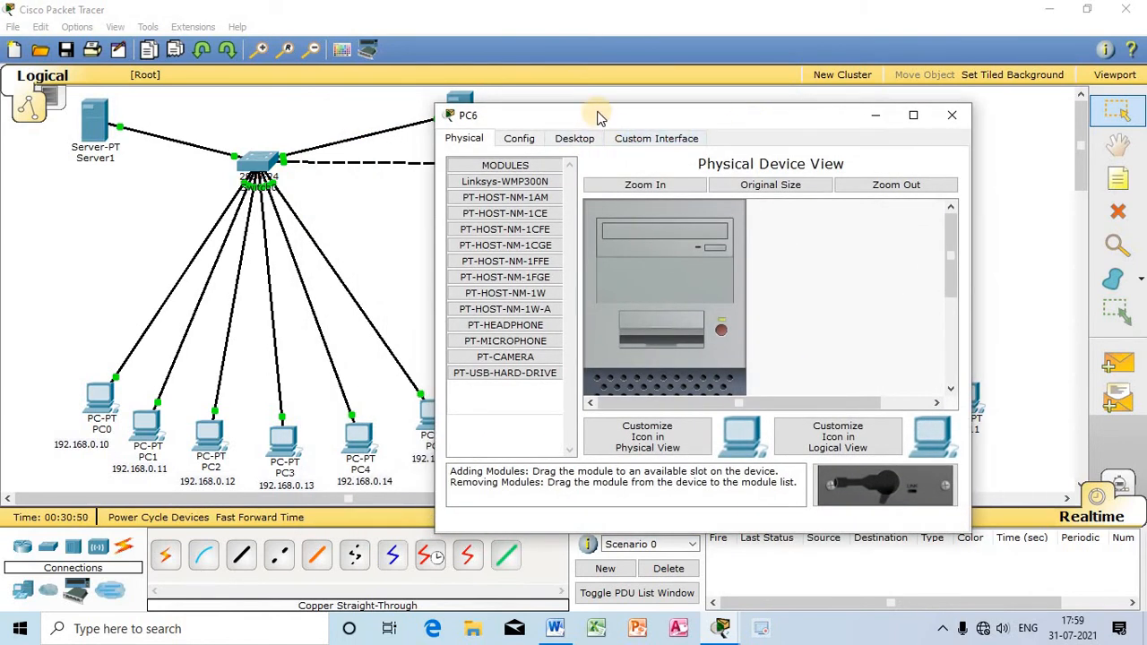
drag(601, 115, 744, 129)
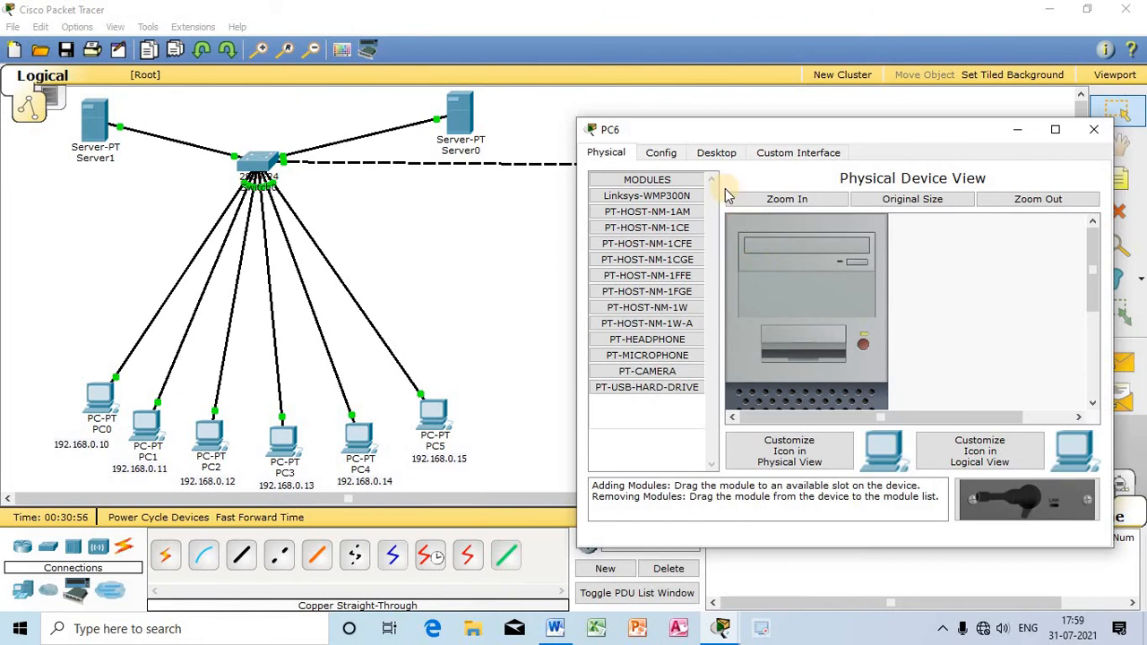
click(717, 152)
click(654, 218)
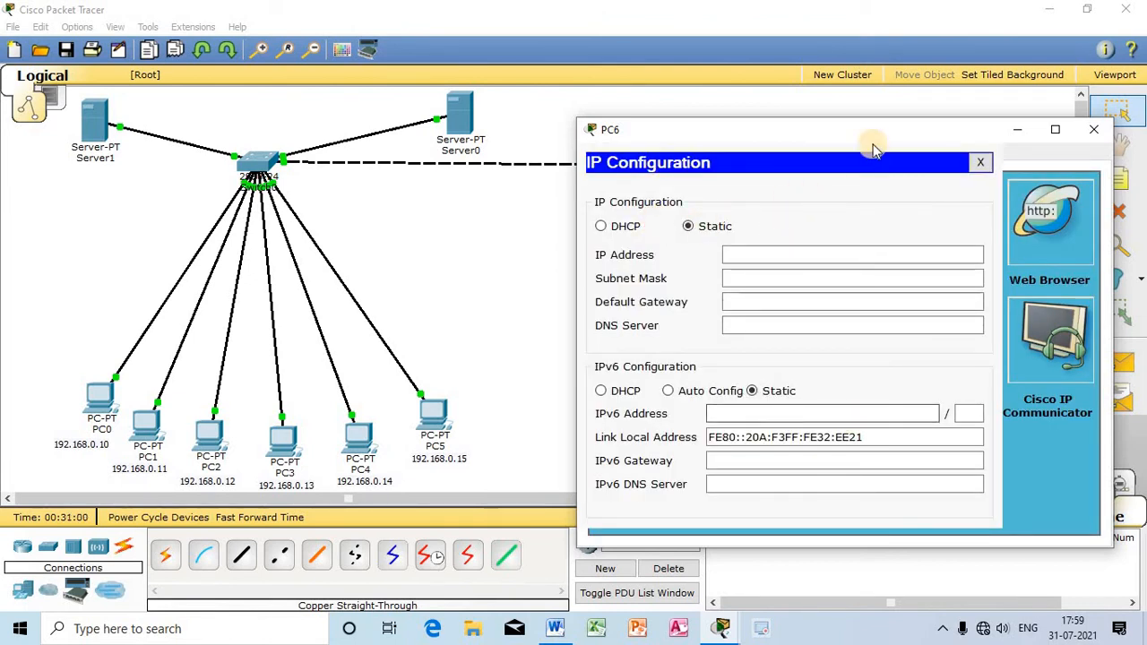
drag(874, 134, 1033, 150)
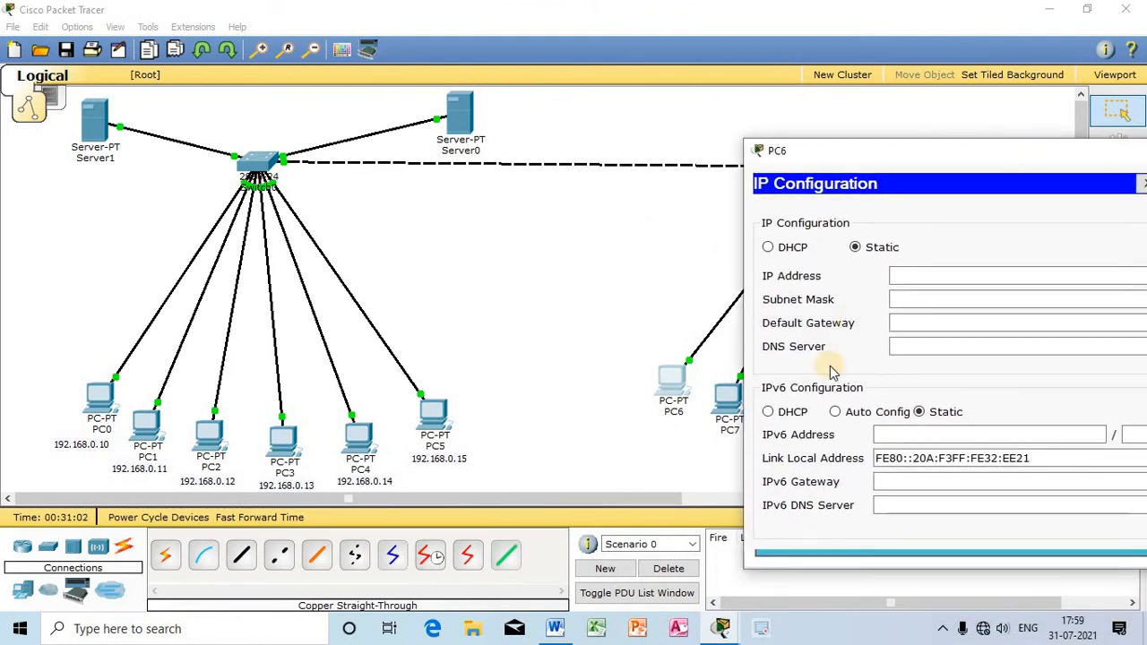
drag(903, 164, 858, 150)
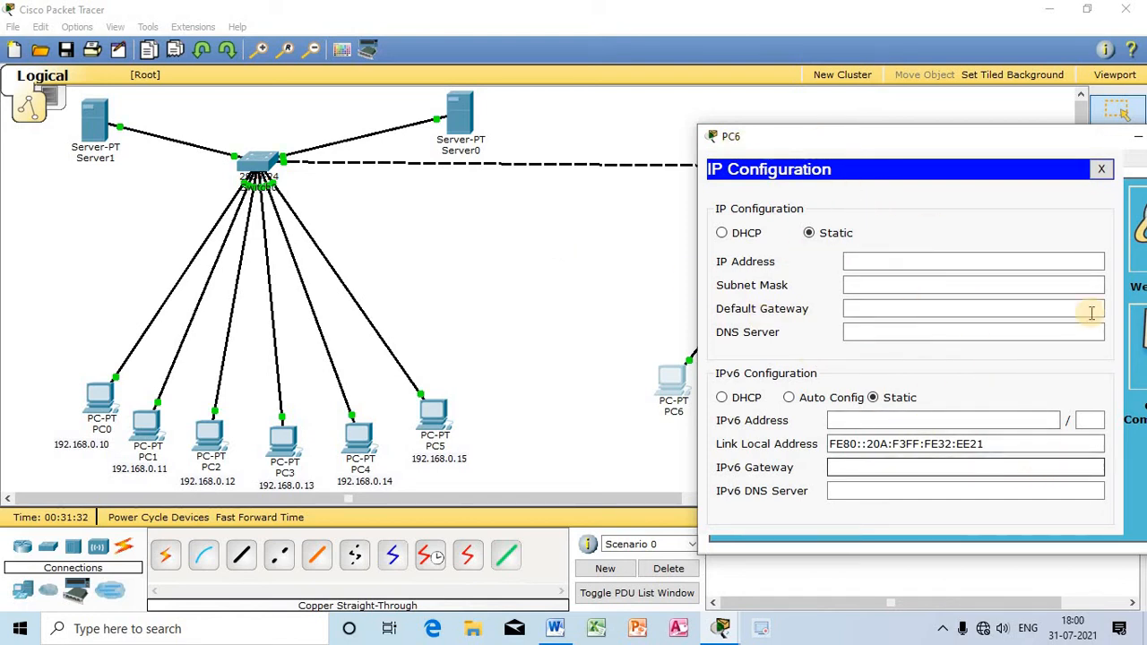
click(749, 232)
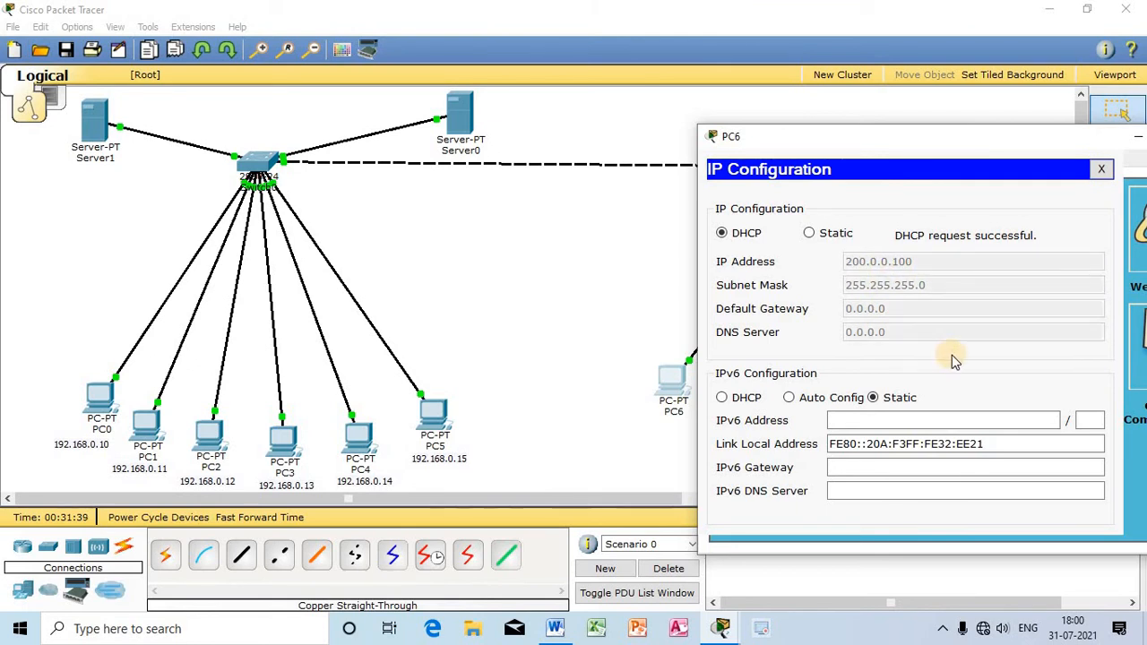
click(1102, 169)
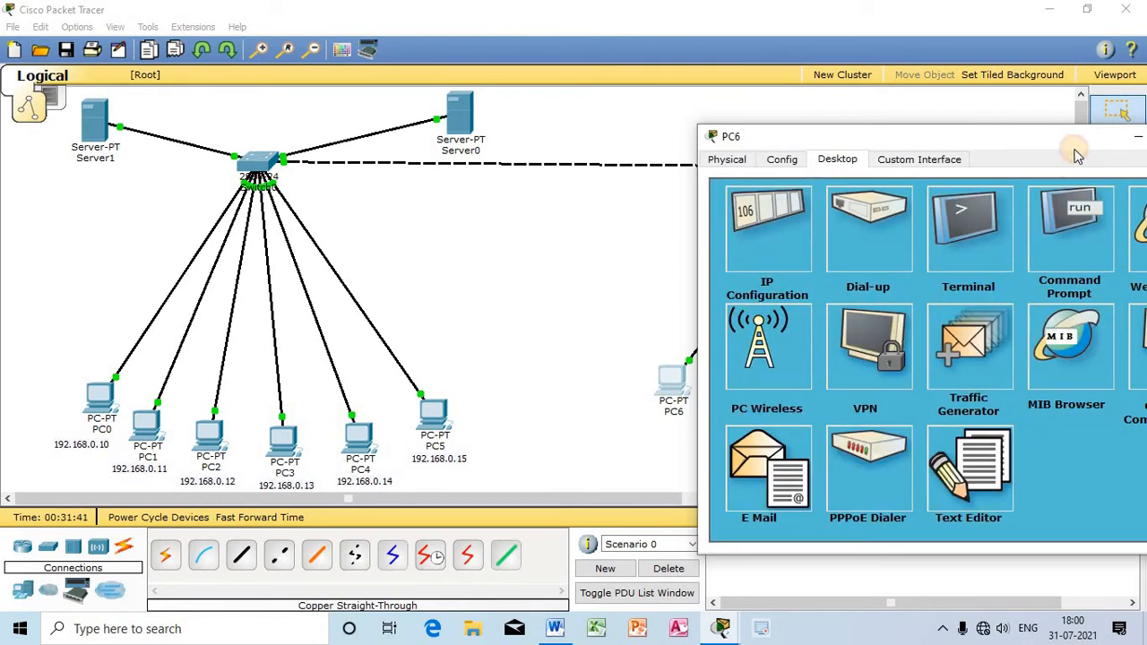
drag(1075, 154, 912, 169)
click(1119, 146)
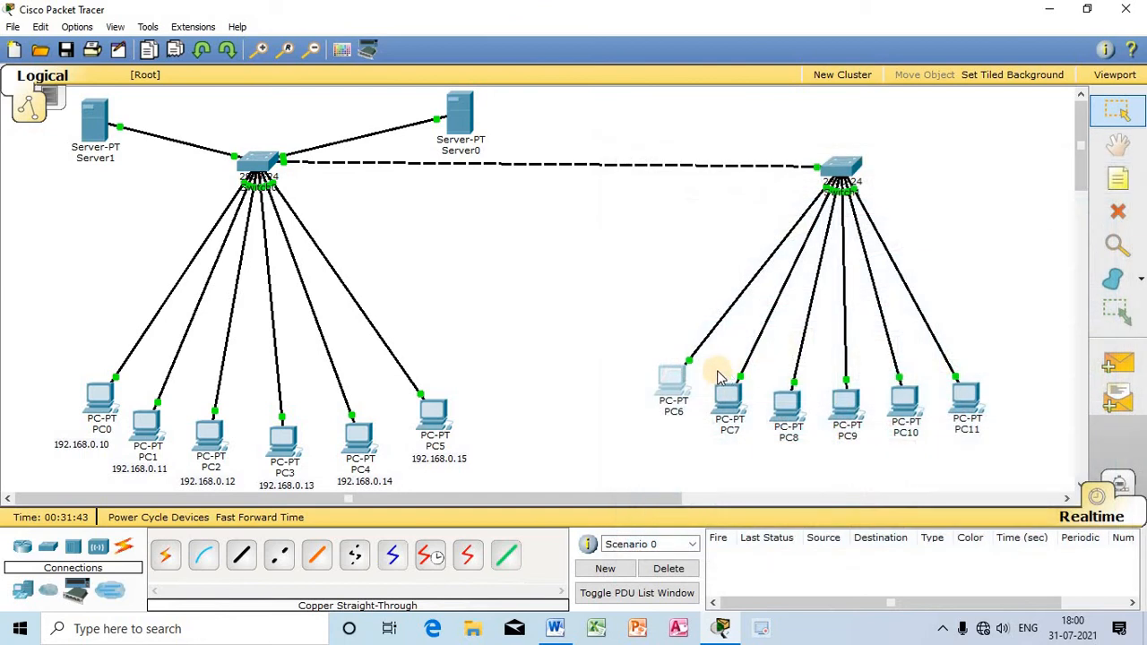
drag(679, 388, 684, 394)
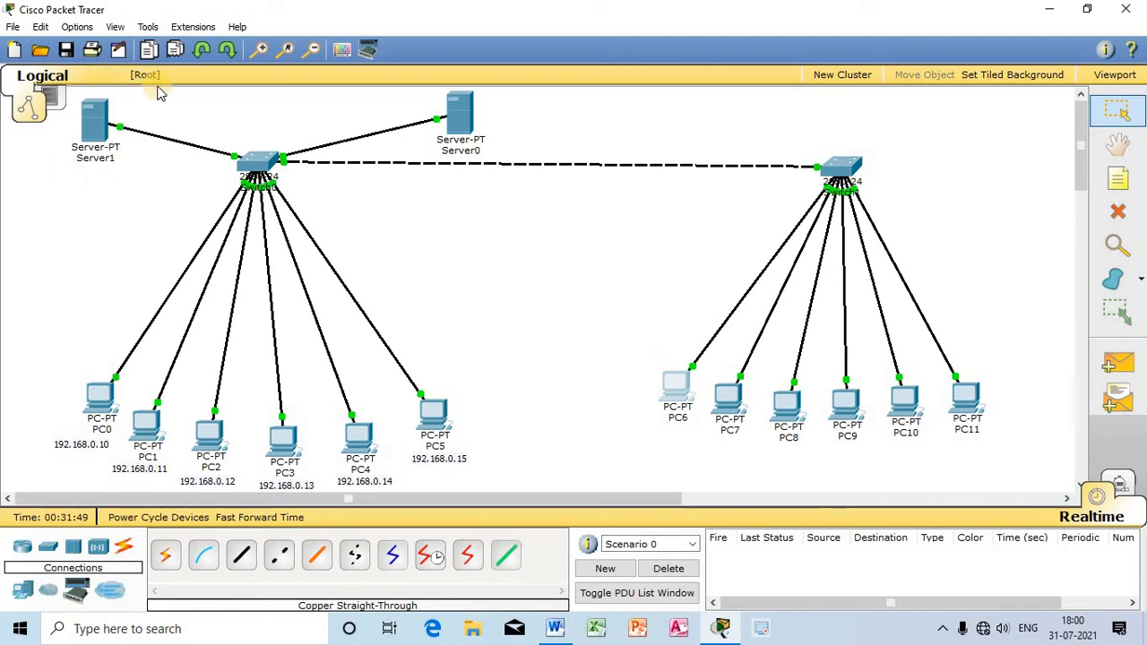
Step: Add a note reading 200.0.0.1 on the workspace and place it directly beneath Server1's label
click(1118, 179)
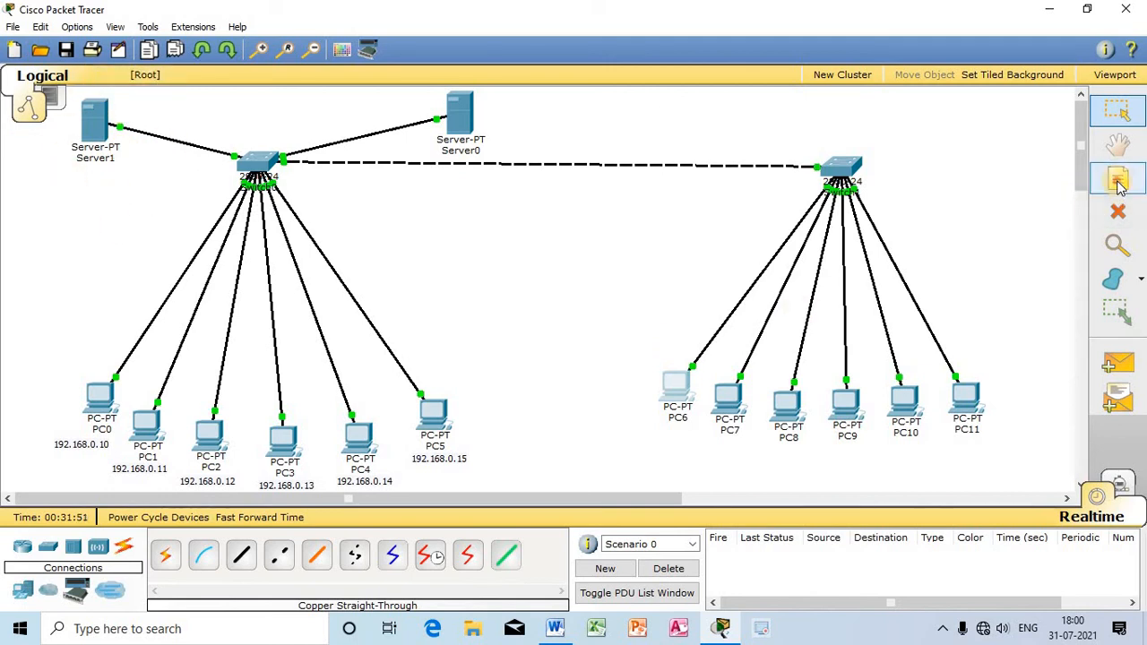
click(71, 179)
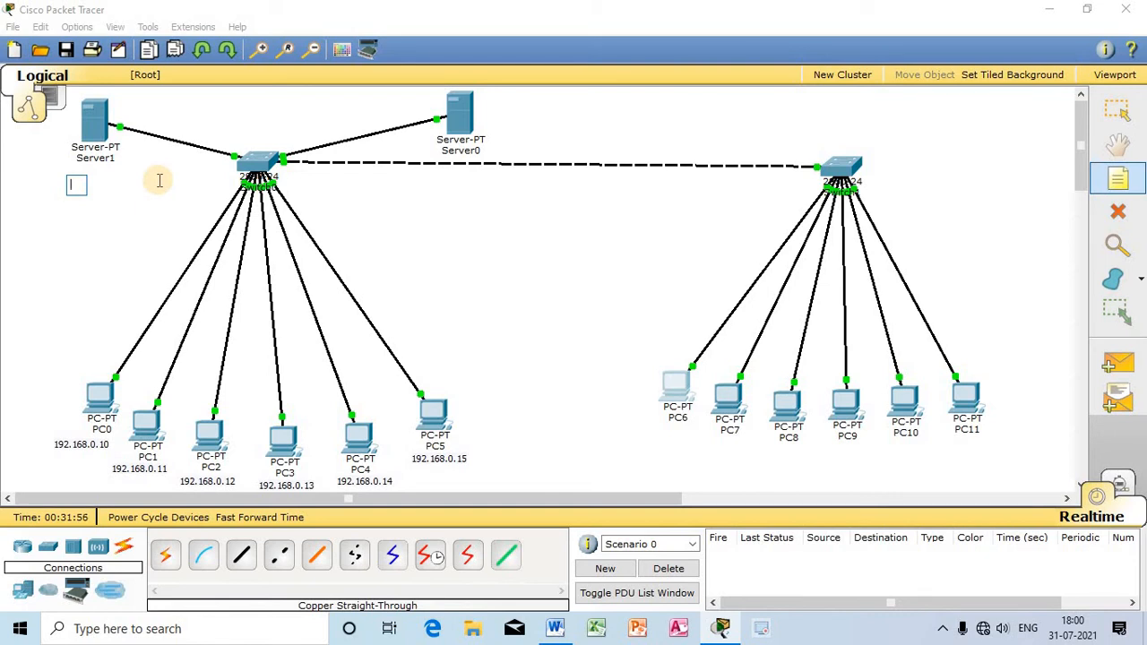
text(200.0.0.1)
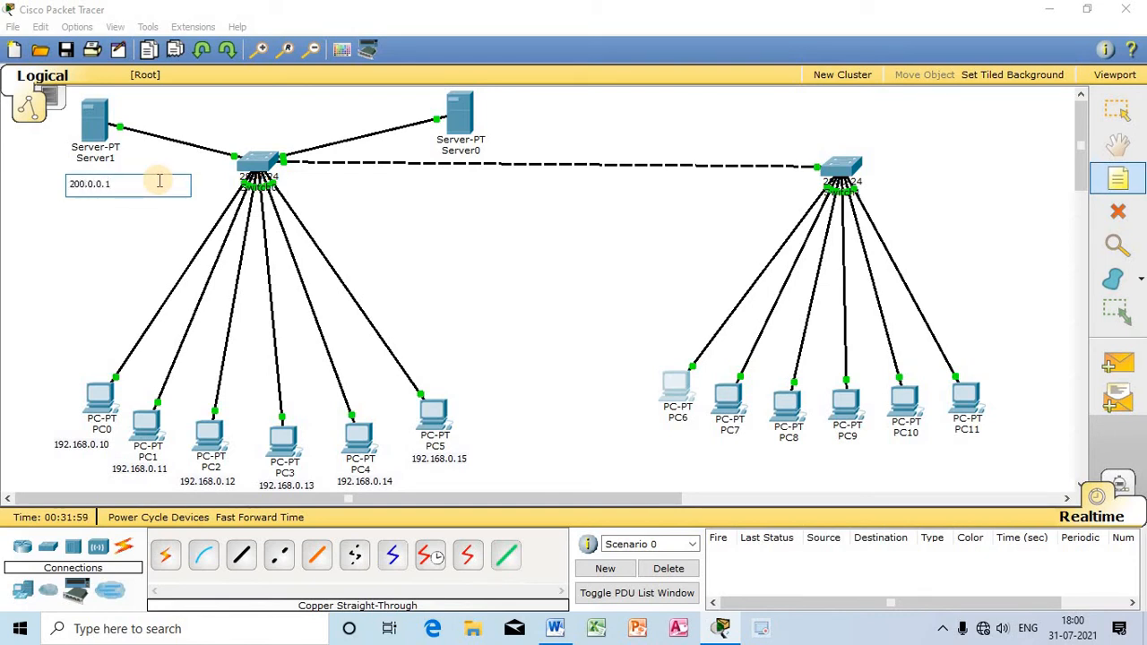
click(85, 214)
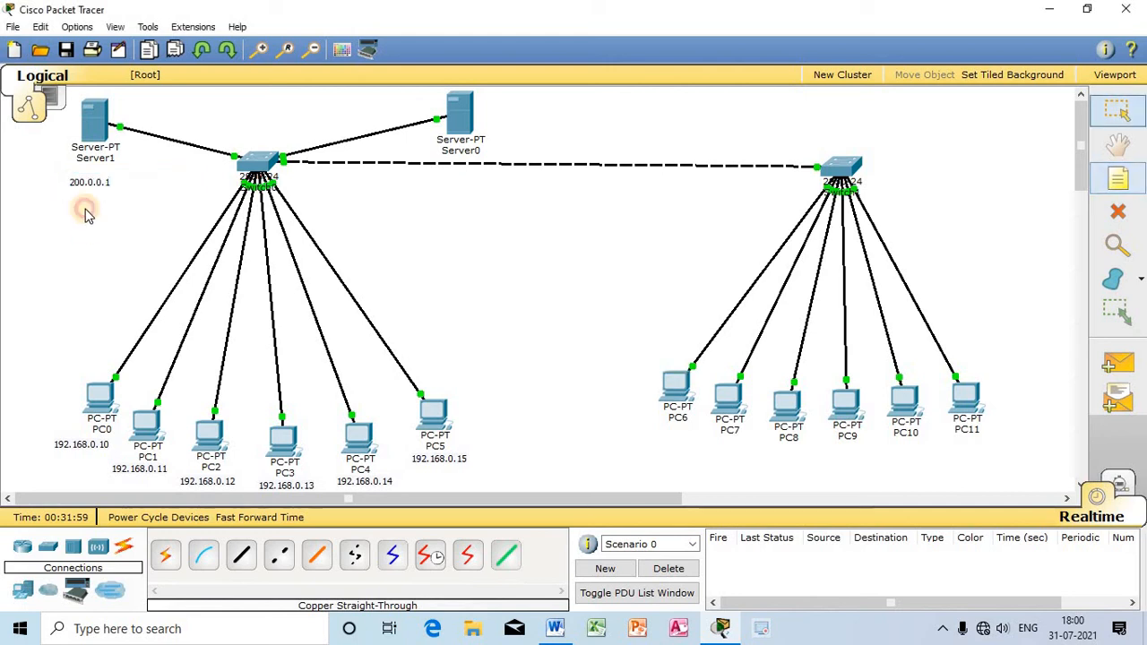
drag(89, 183, 89, 170)
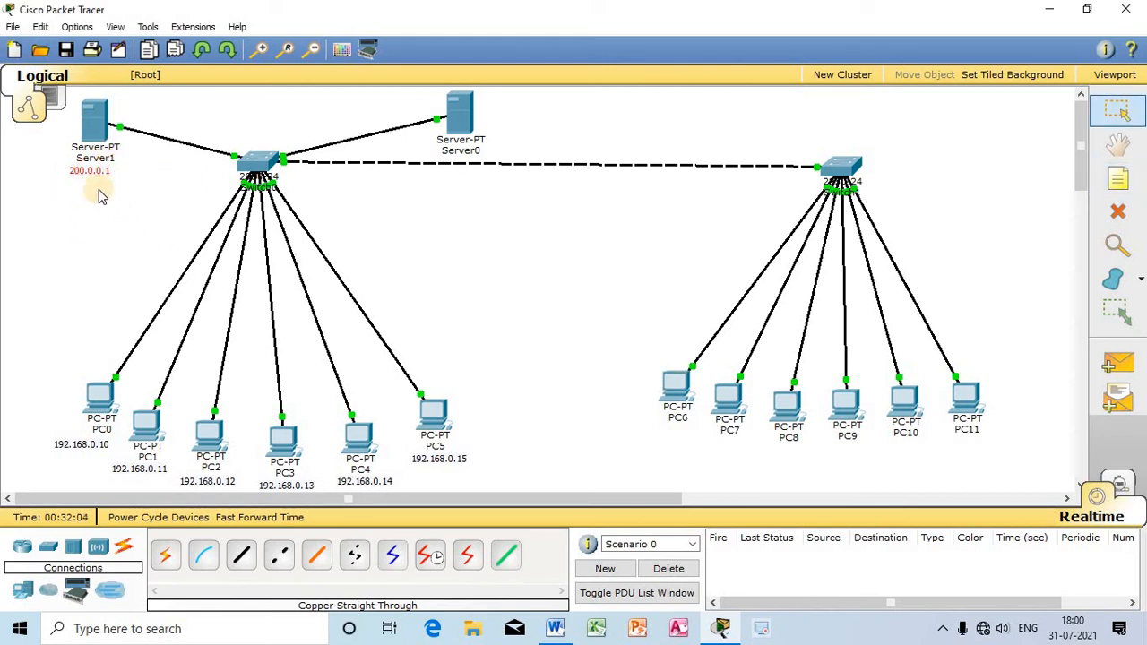
drag(80, 174, 88, 176)
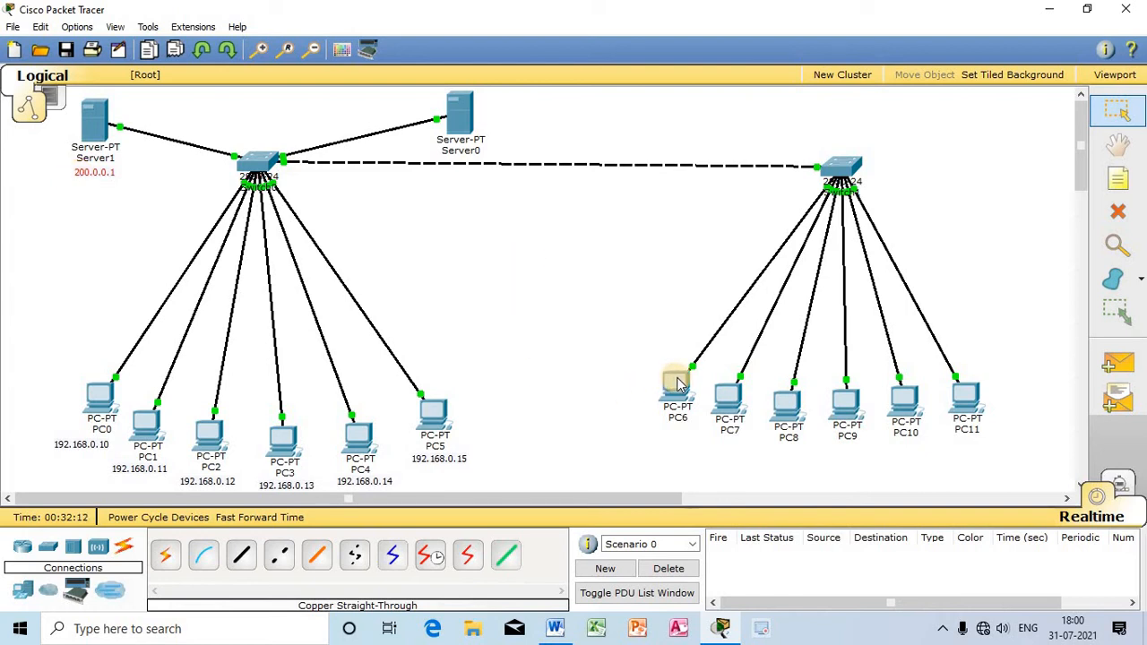
Step: Add a note reading 200.0.0.100 on the workspace and place it directly beneath PC6's label
click(1117, 178)
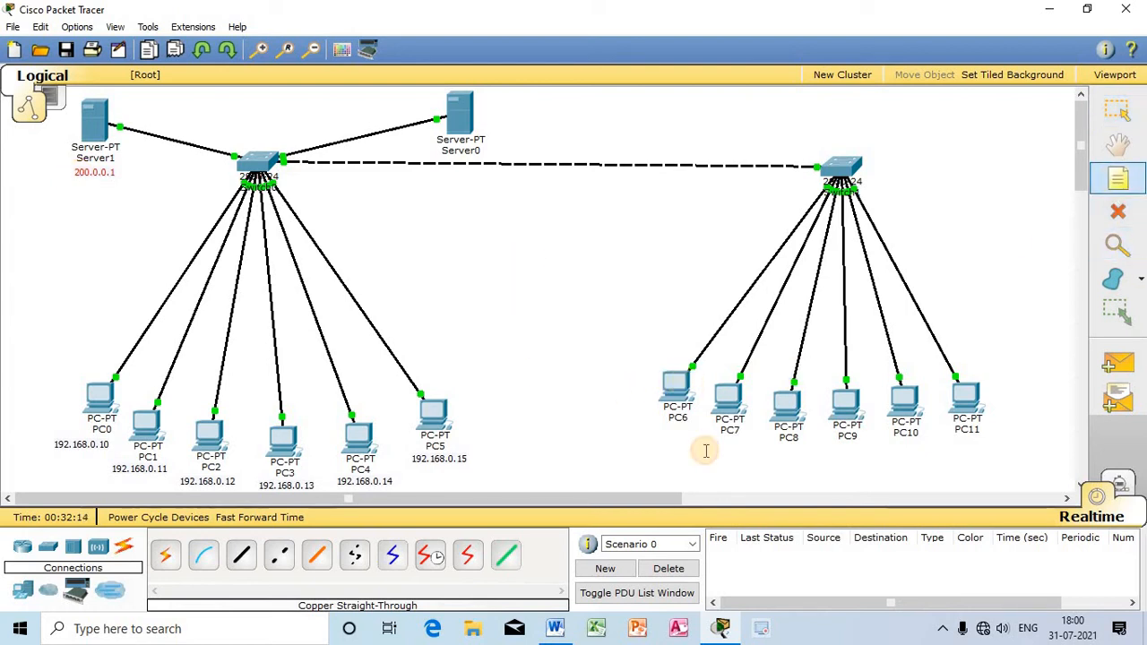
click(647, 441)
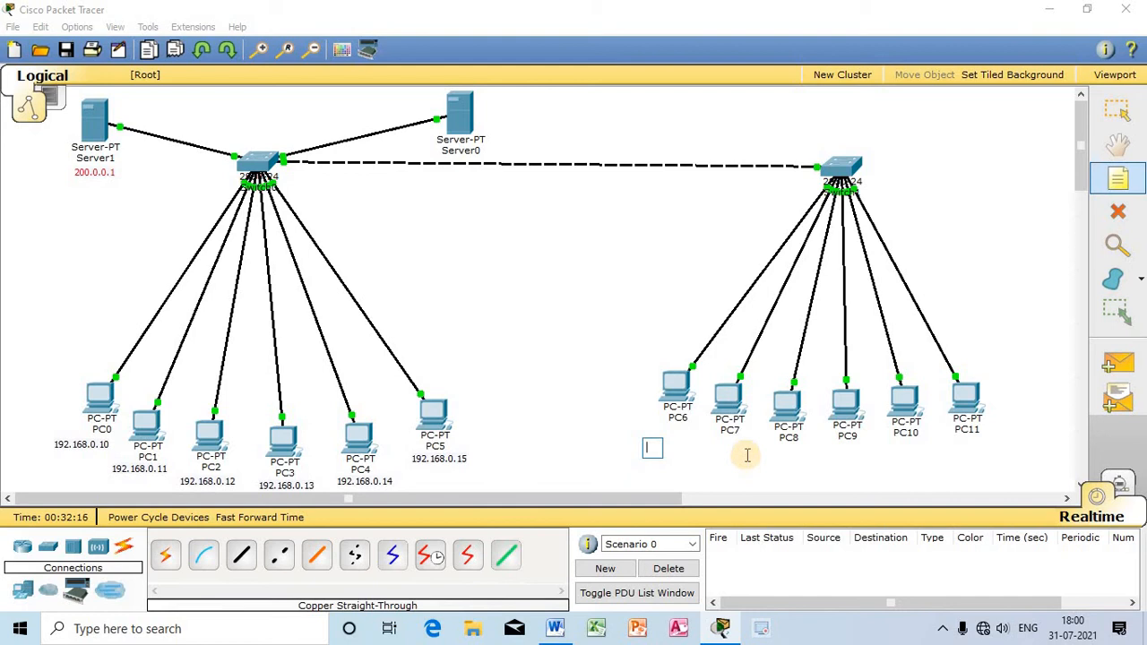
text(200.0.0.100)
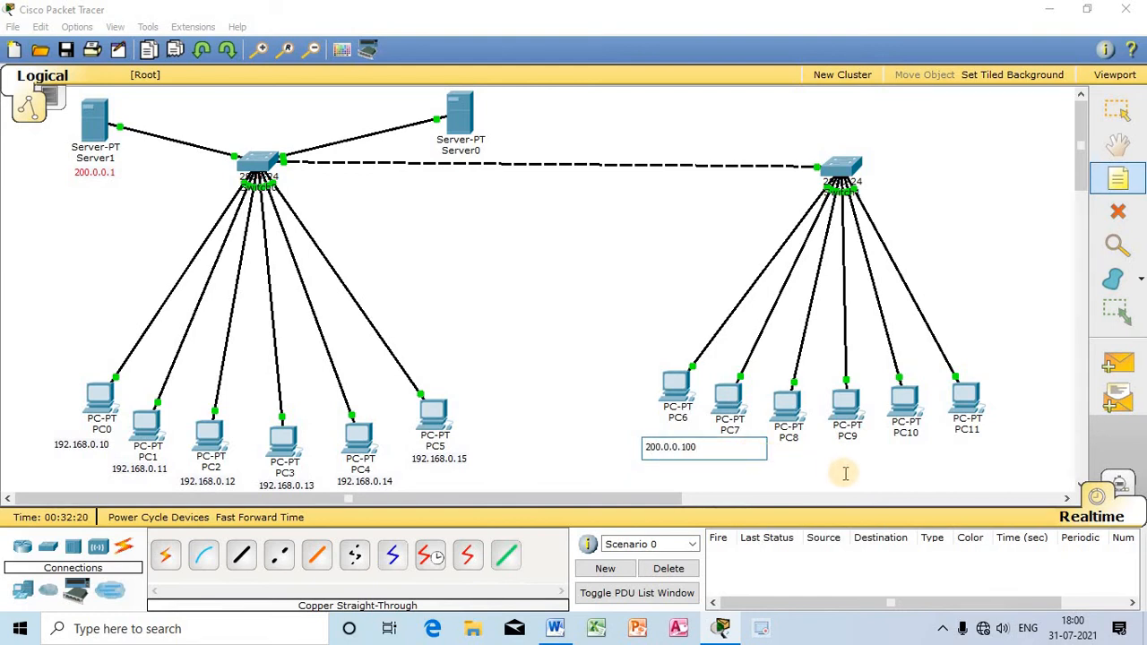
key(Escape)
drag(677, 446, 684, 436)
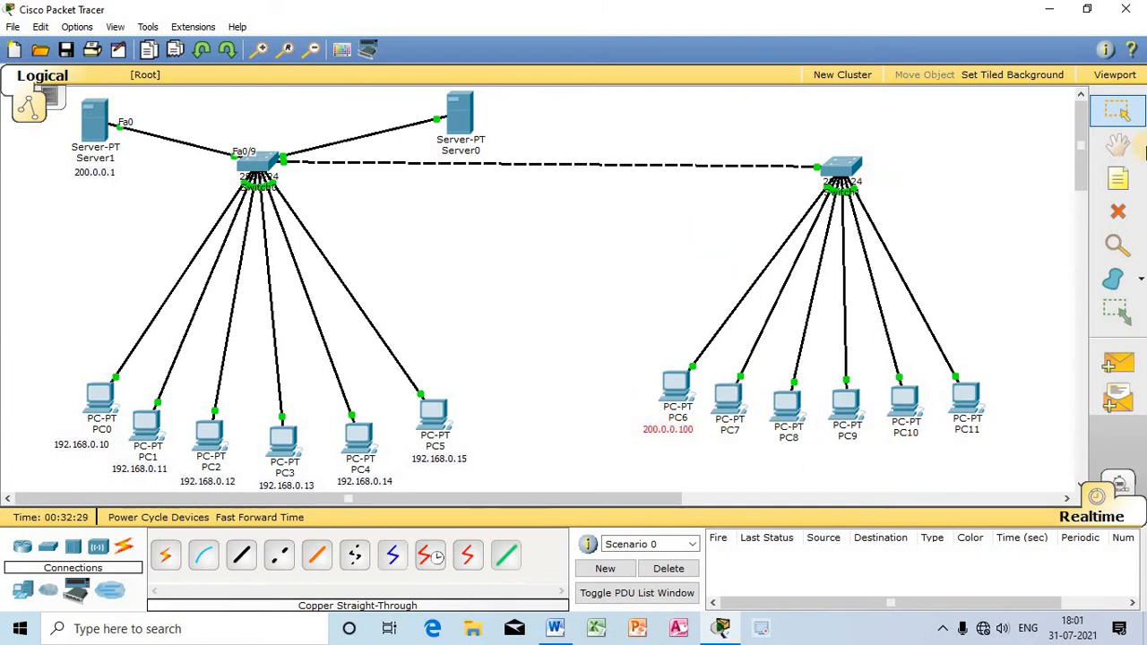
Step: Add a note reading 192.168.0.1 and place it right beside Server0
click(1117, 179)
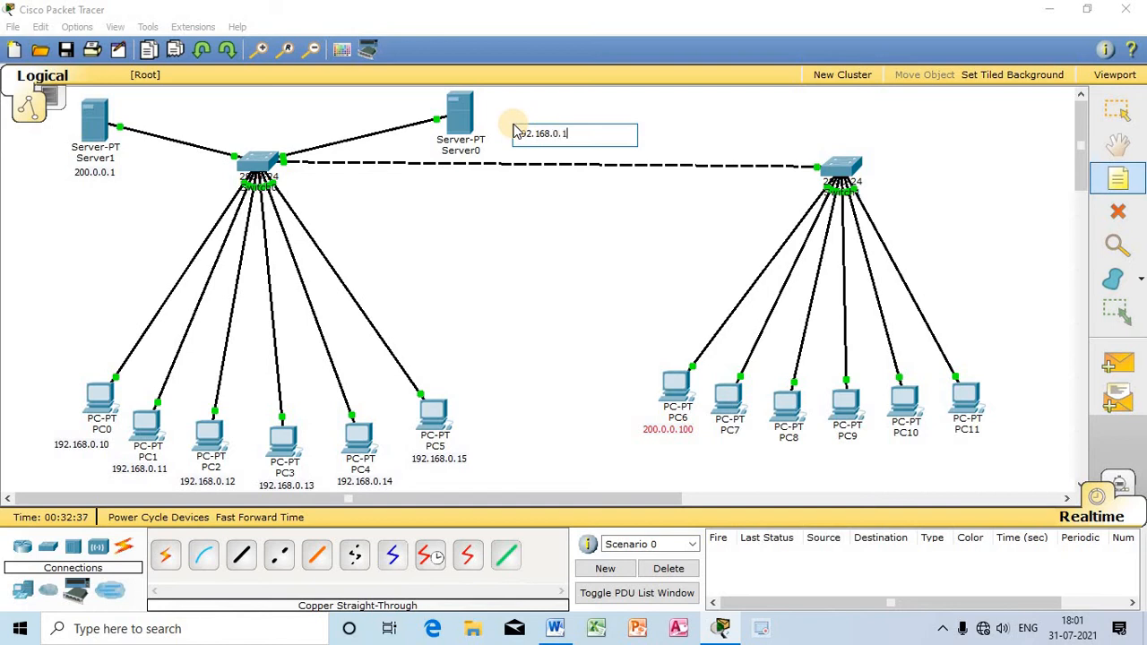
key(Escape)
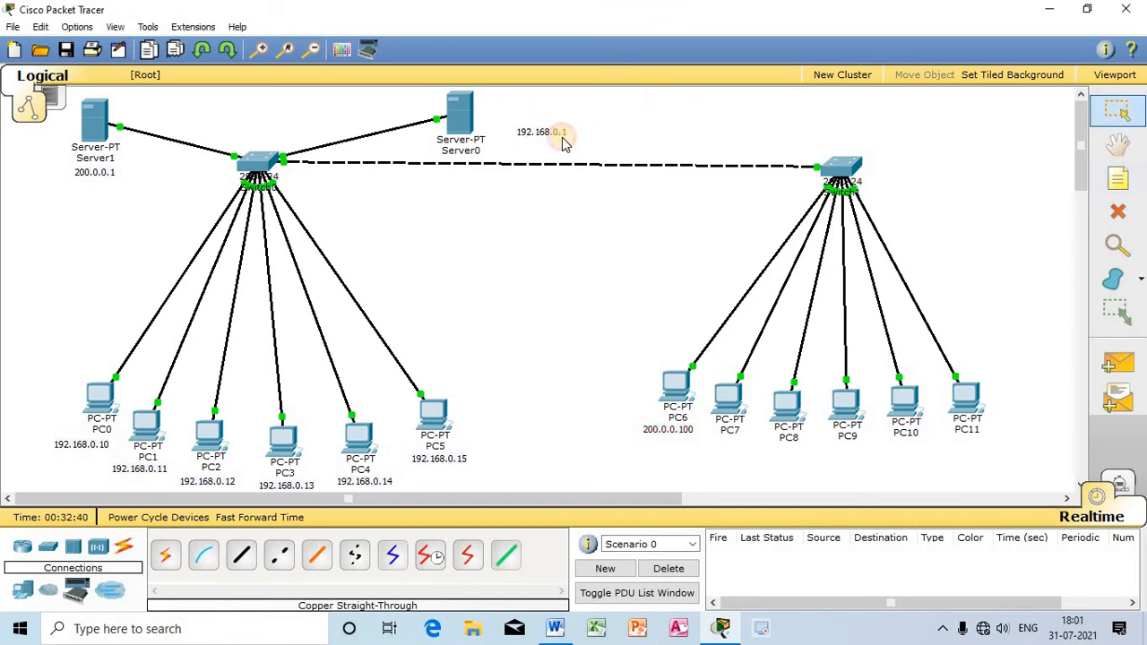
drag(548, 139, 513, 131)
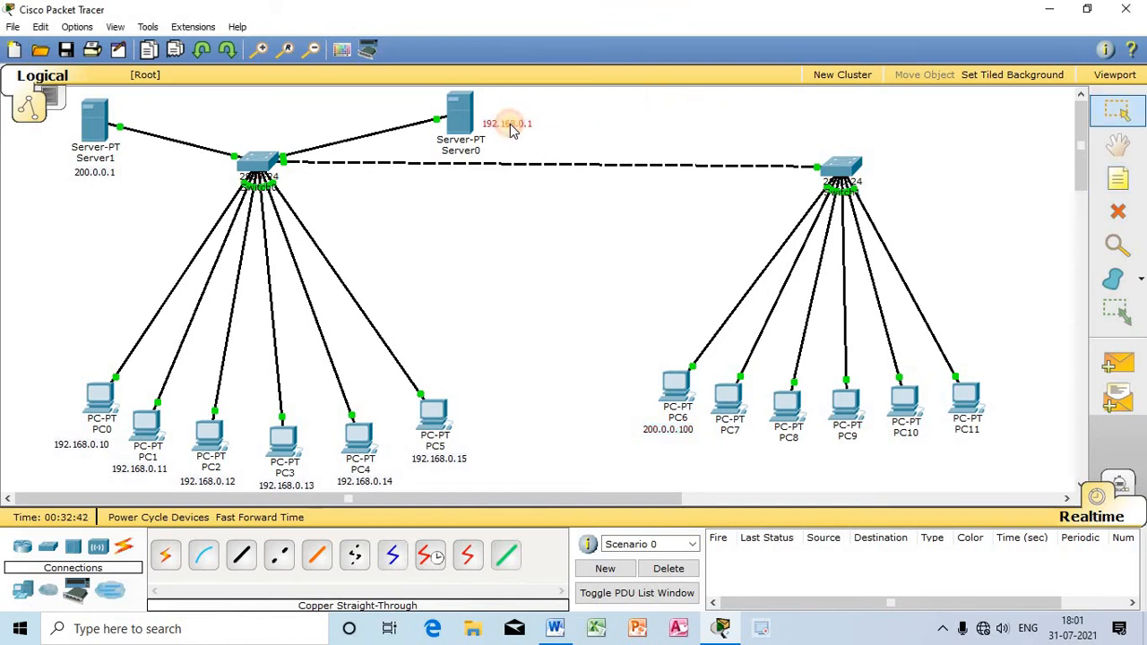
Step: Set PC7 to obtain its IP configuration through DHCP and close its window
click(728, 396)
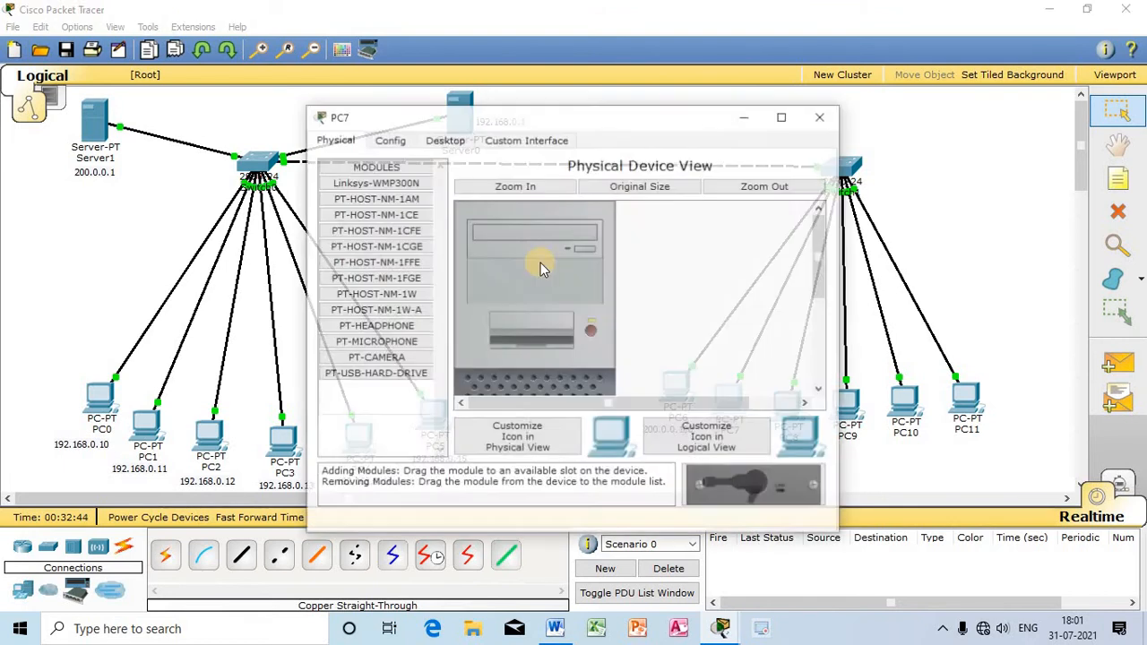
click(444, 139)
click(380, 208)
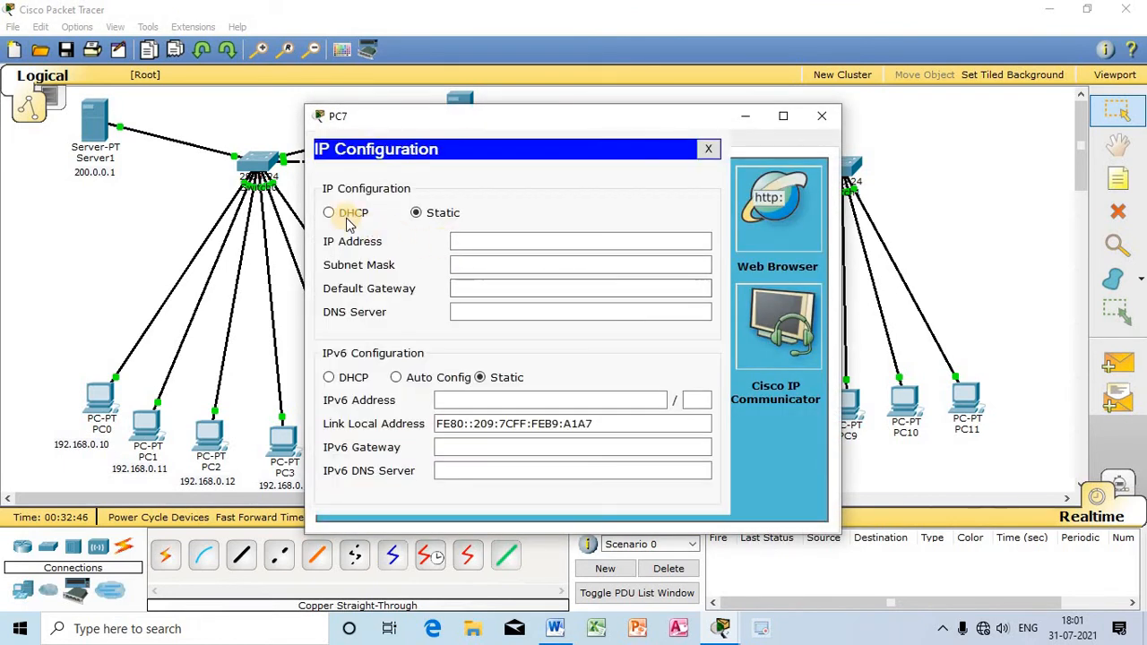
click(329, 213)
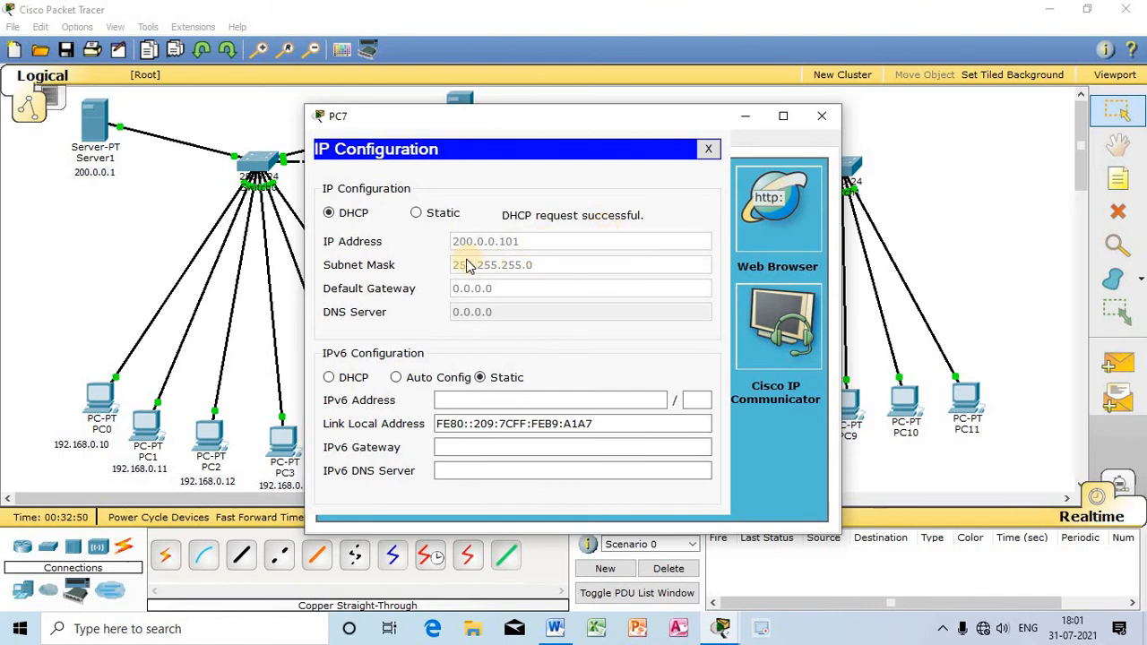
click(708, 149)
click(821, 117)
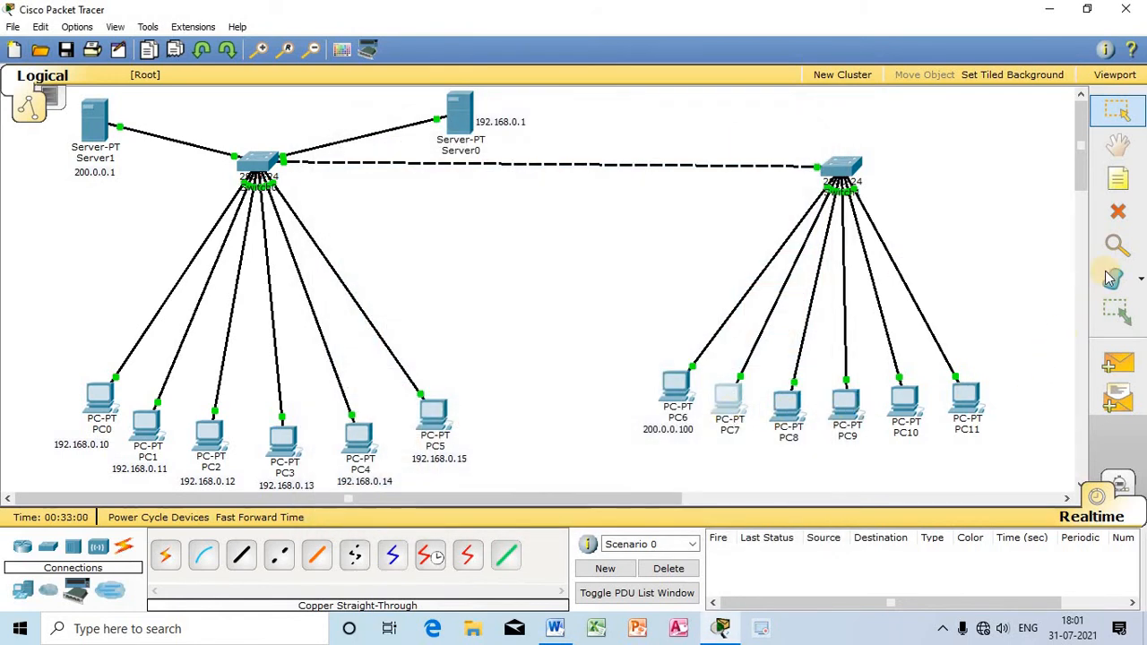
Step: Add a note reading 200.0.0.101 on the workspace below PC7
click(1117, 179)
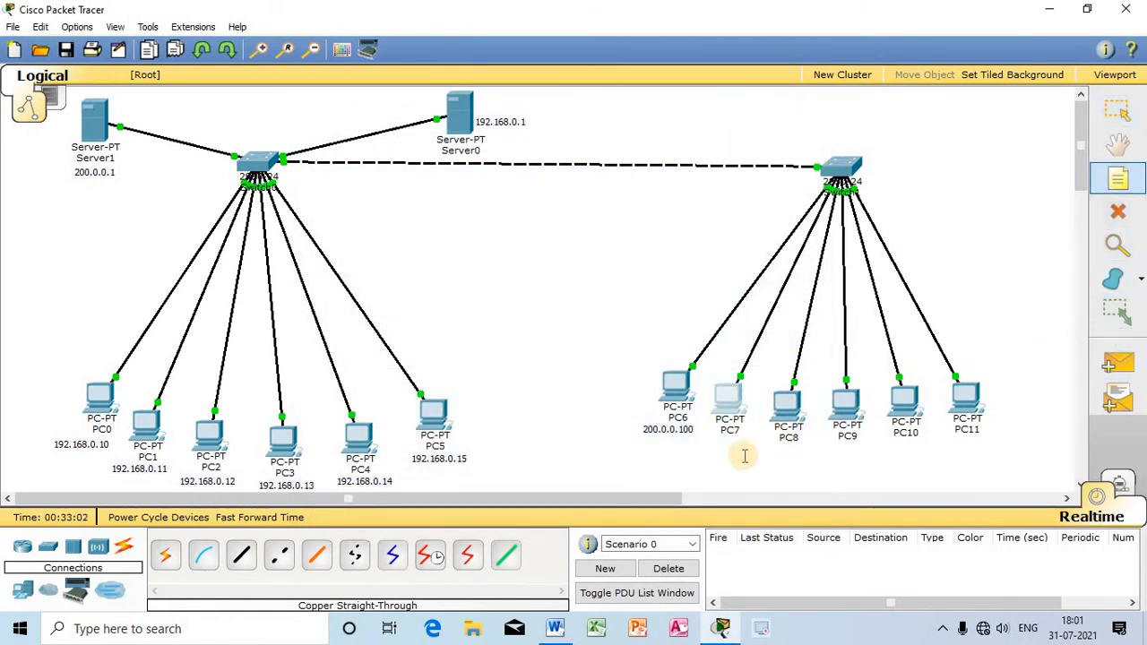
click(704, 455)
text(200.0.0.101)
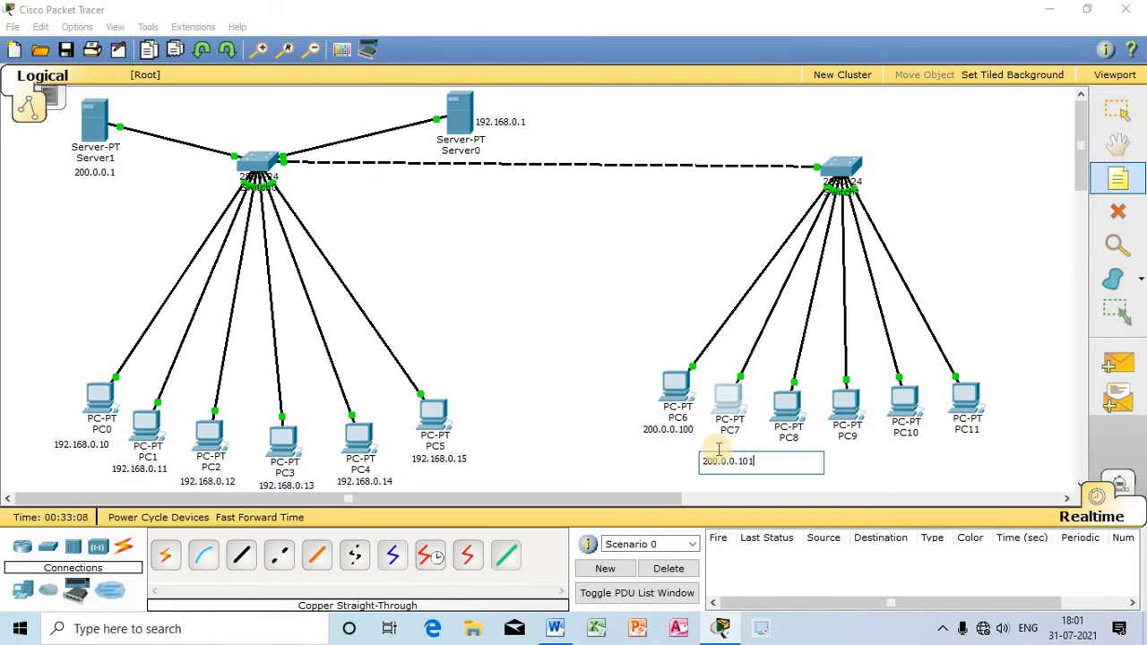
key(Escape)
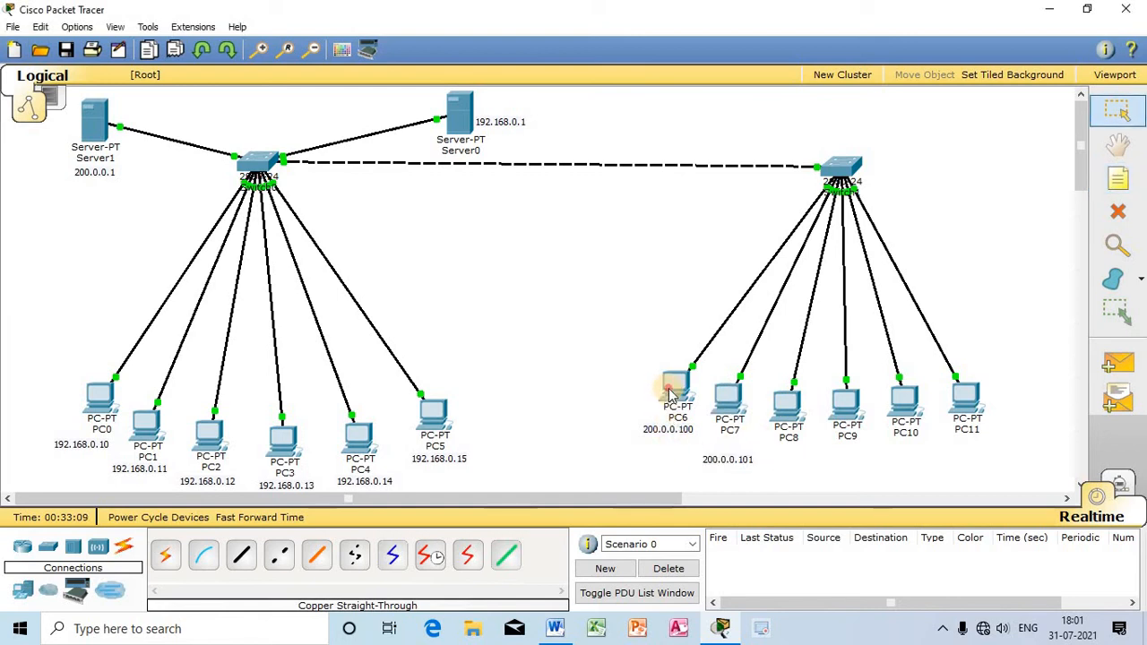
Step: Move PC6 and PC7 with their address notes away from PC8, and rearrange PC8 to PC11 to widen the gap
drag(669, 395, 617, 381)
drag(661, 430, 613, 420)
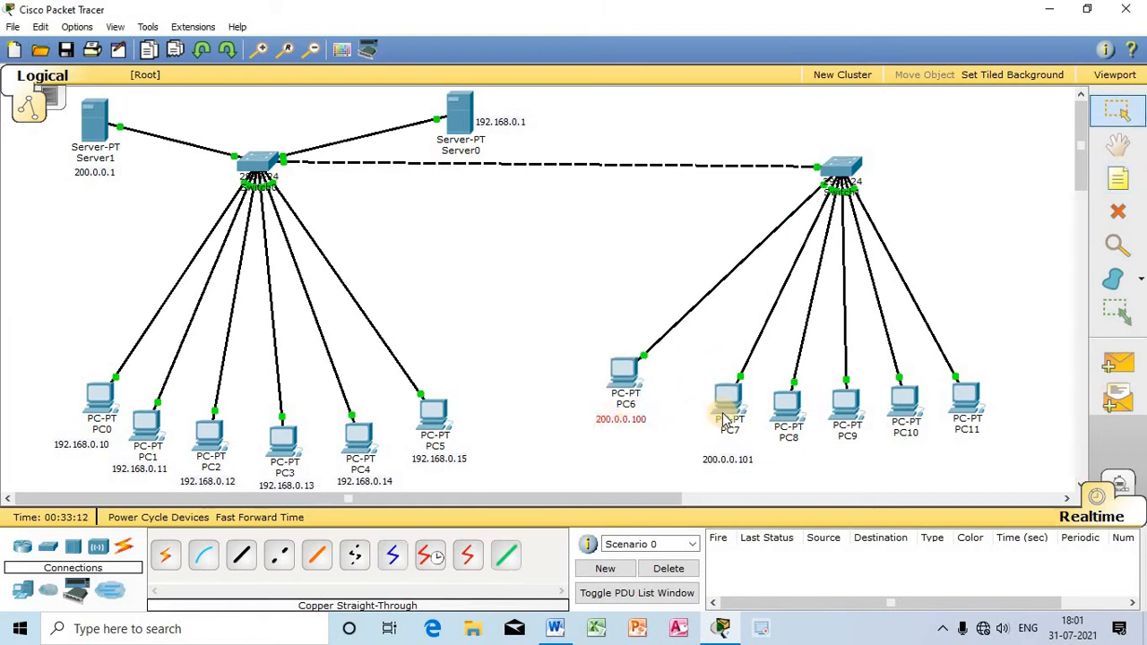
drag(727, 420, 678, 394)
drag(742, 460, 704, 418)
click(718, 465)
drag(785, 406, 968, 412)
click(969, 403)
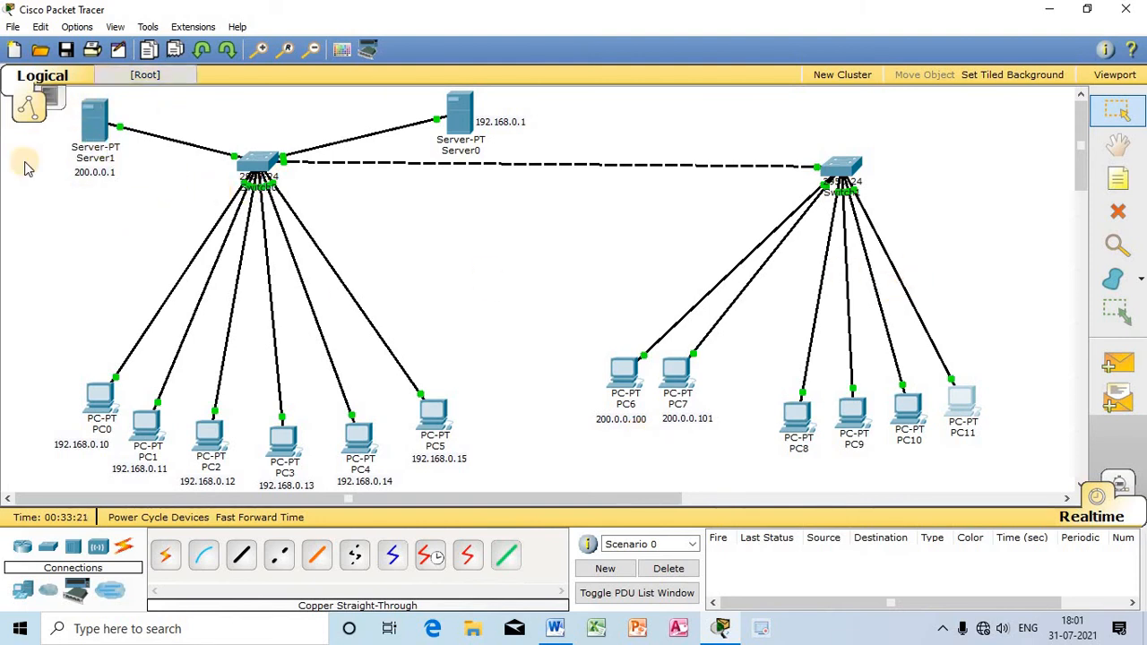
Step: Review Server1's DHCP pool settings, including its maximum number of users, and close its window
click(94, 116)
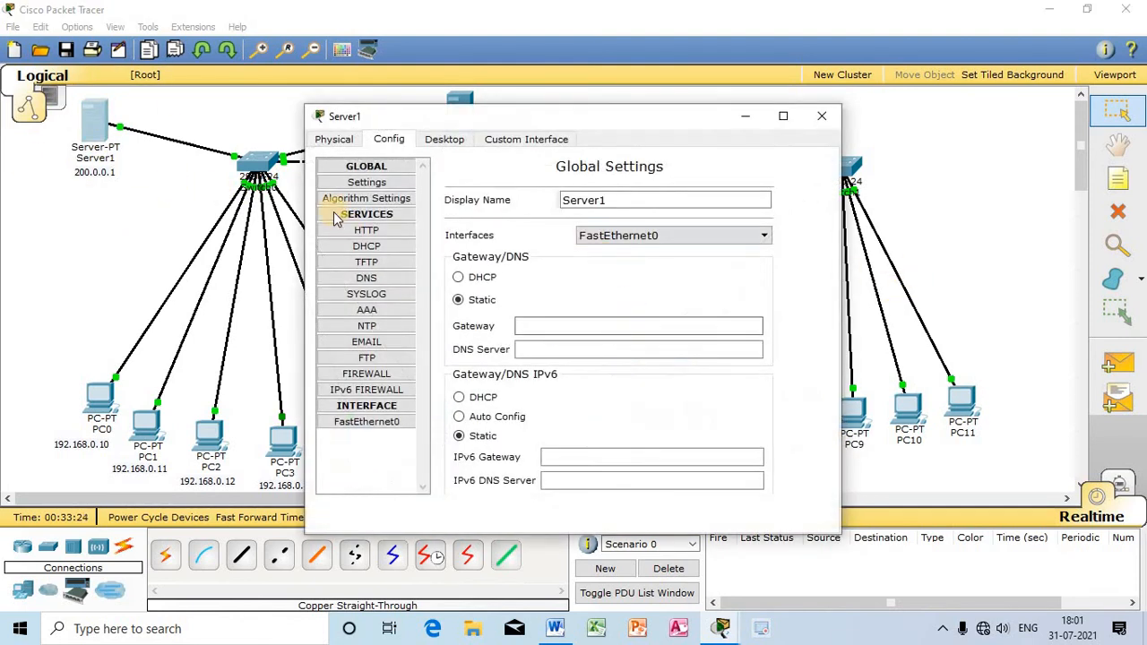
click(334, 140)
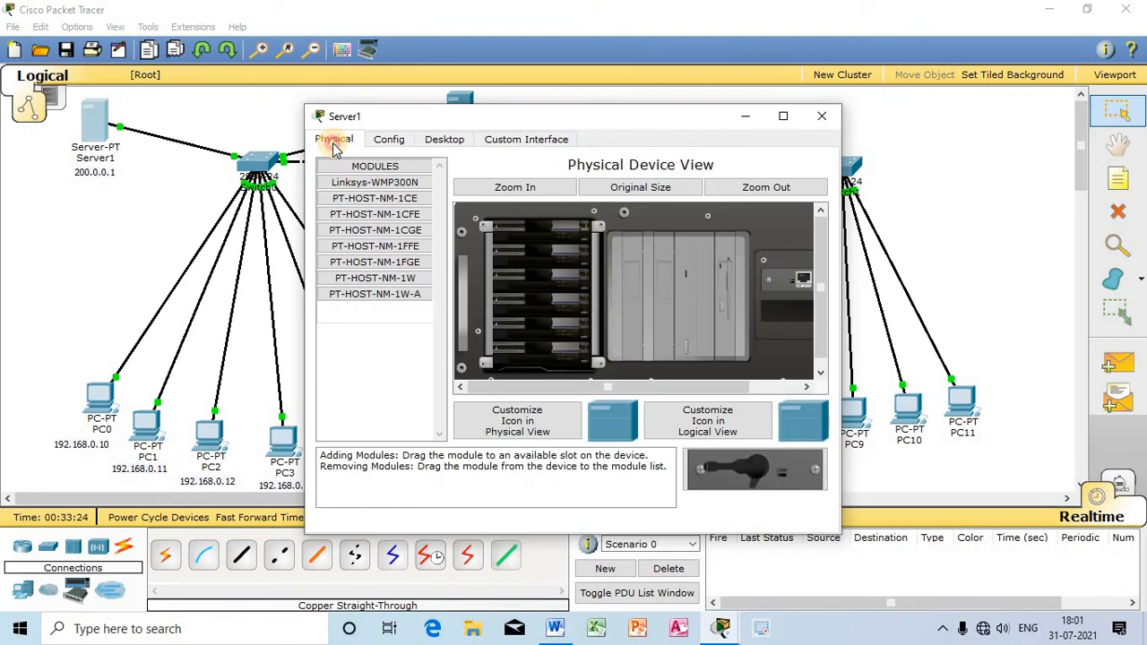
click(387, 140)
click(366, 246)
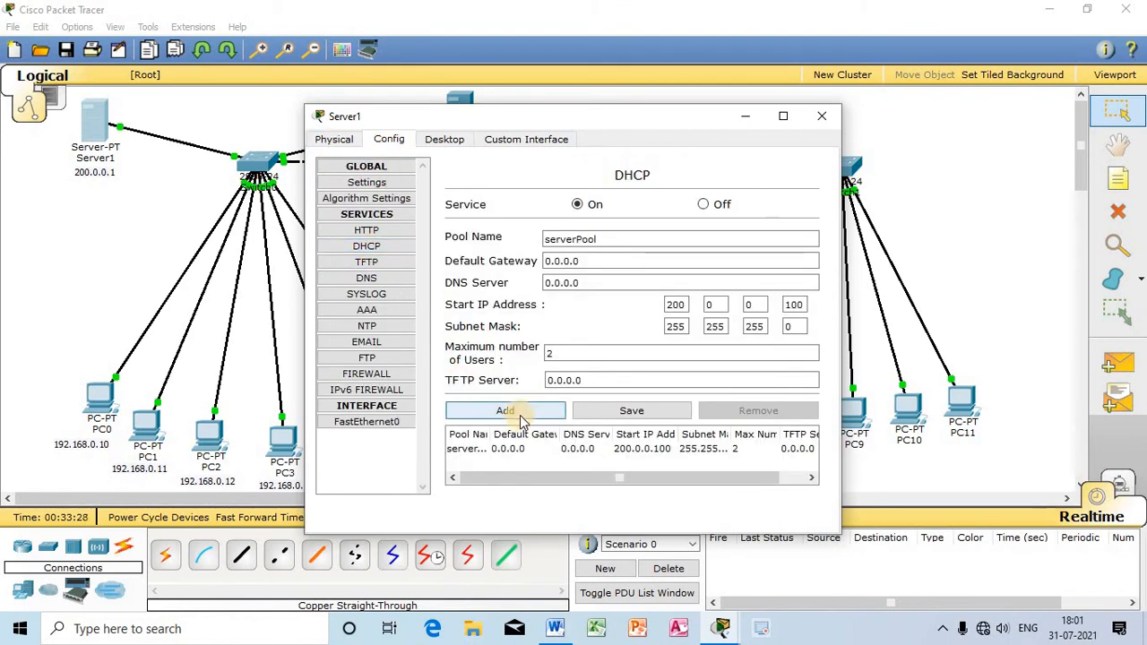
double_click(554, 355)
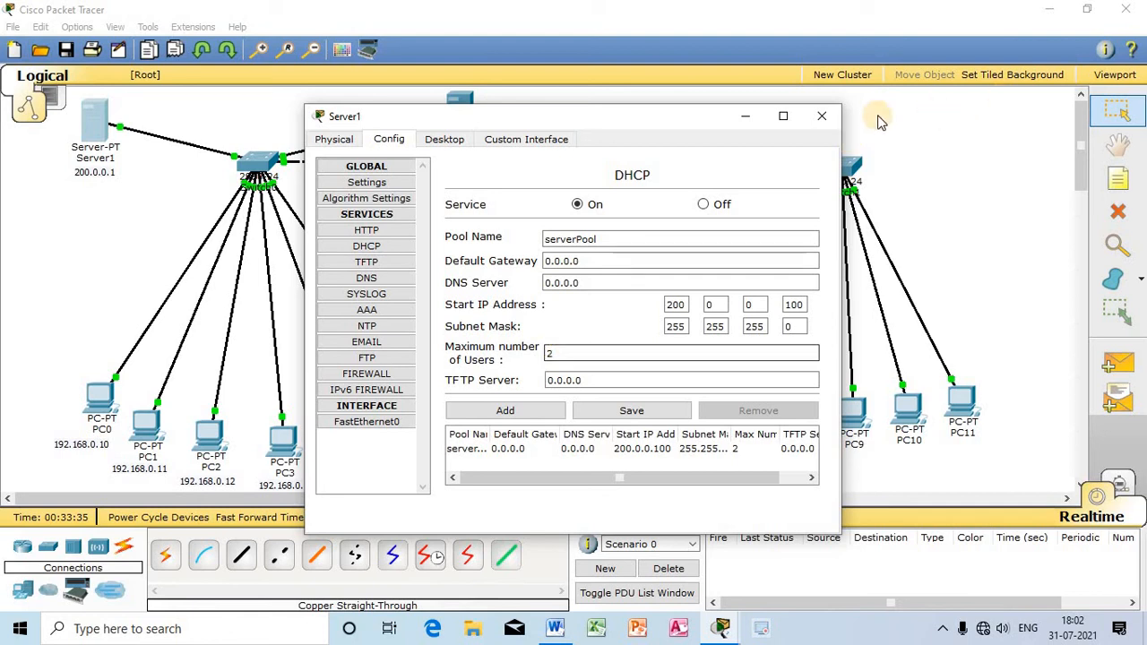
click(821, 116)
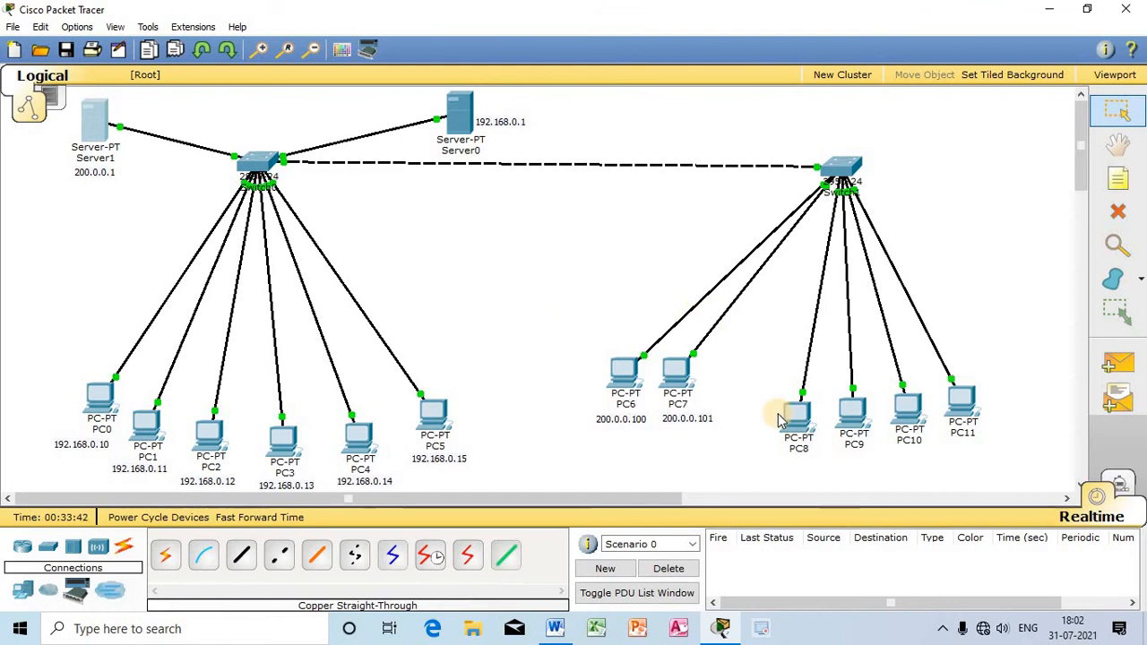
Step: Set PC8 to obtain its IP configuration through DHCP and close its window
mouse_move(780, 420)
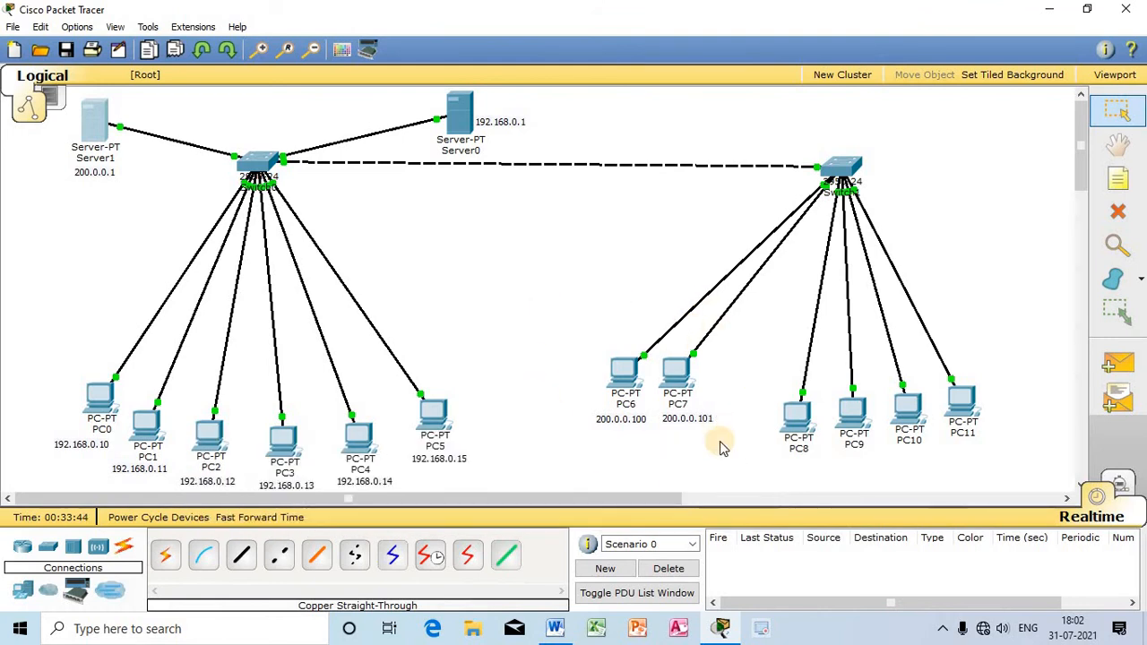
click(798, 418)
drag(595, 117, 841, 219)
click(695, 244)
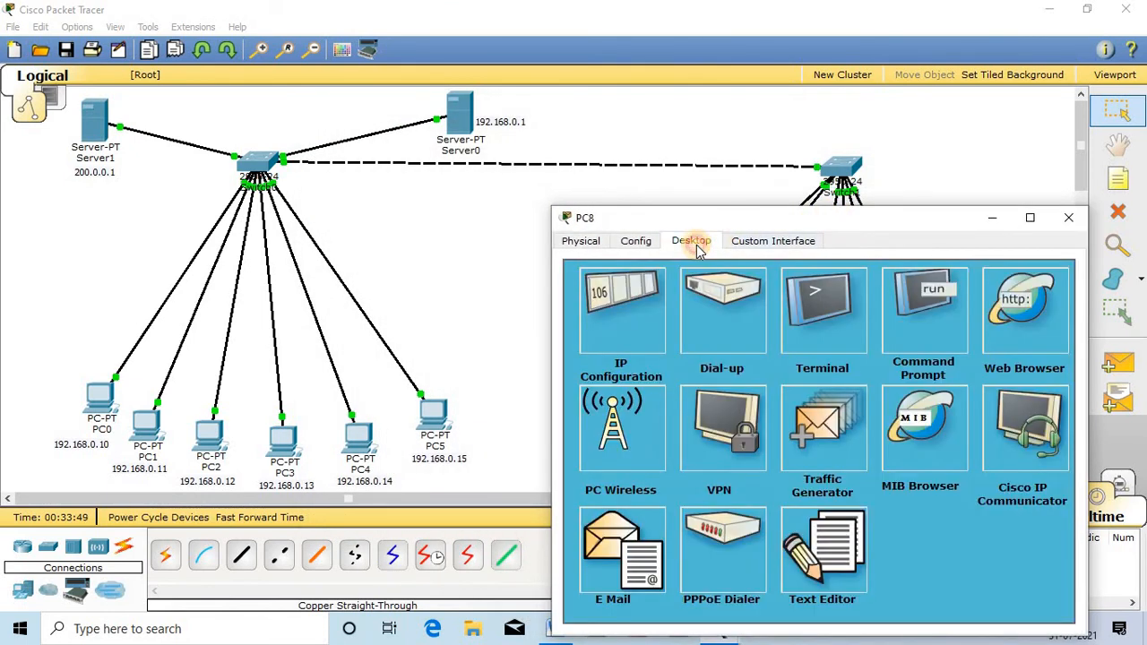
click(604, 301)
click(577, 314)
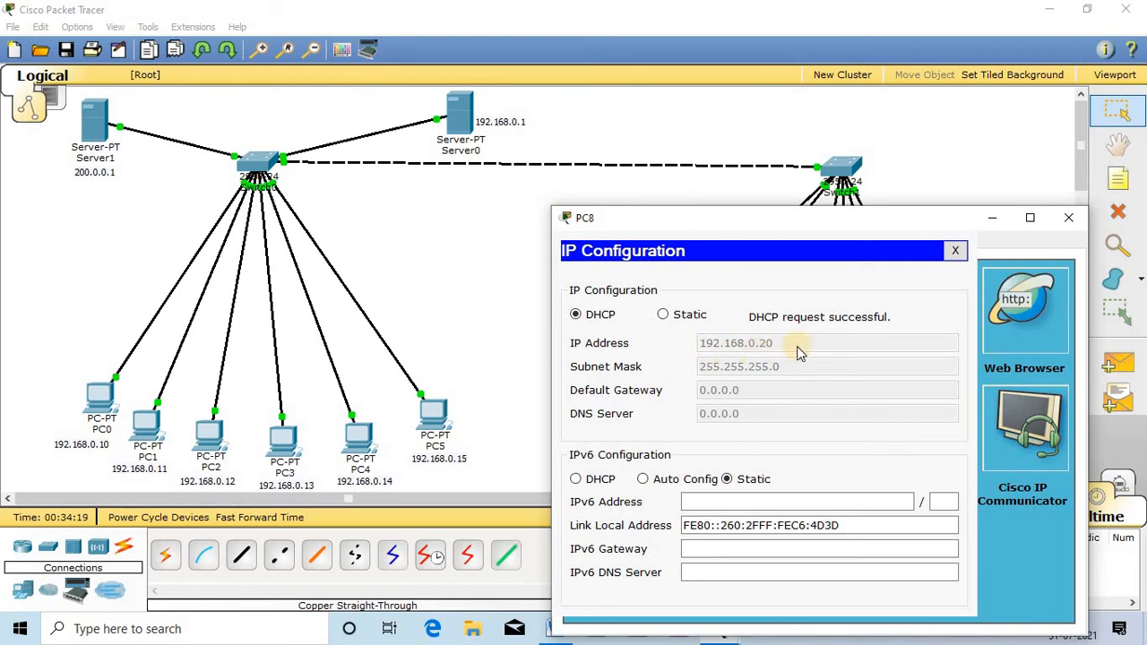
click(1070, 218)
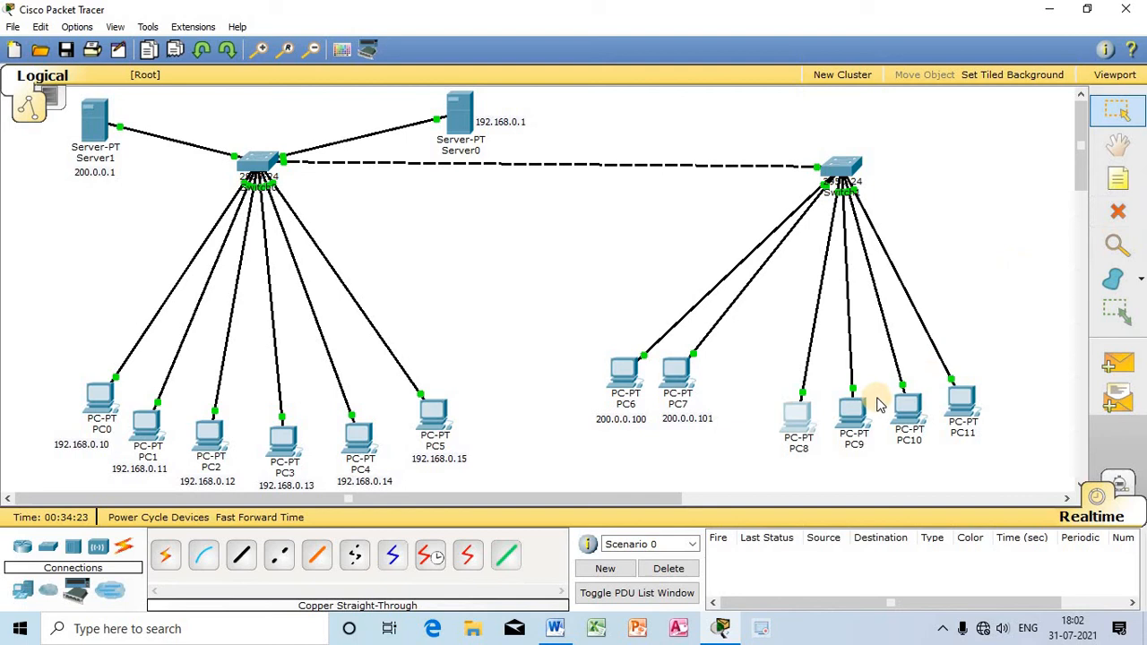
Step: Add a note reading 192.198.0.20 on the workspace below PC8
click(1117, 178)
click(778, 473)
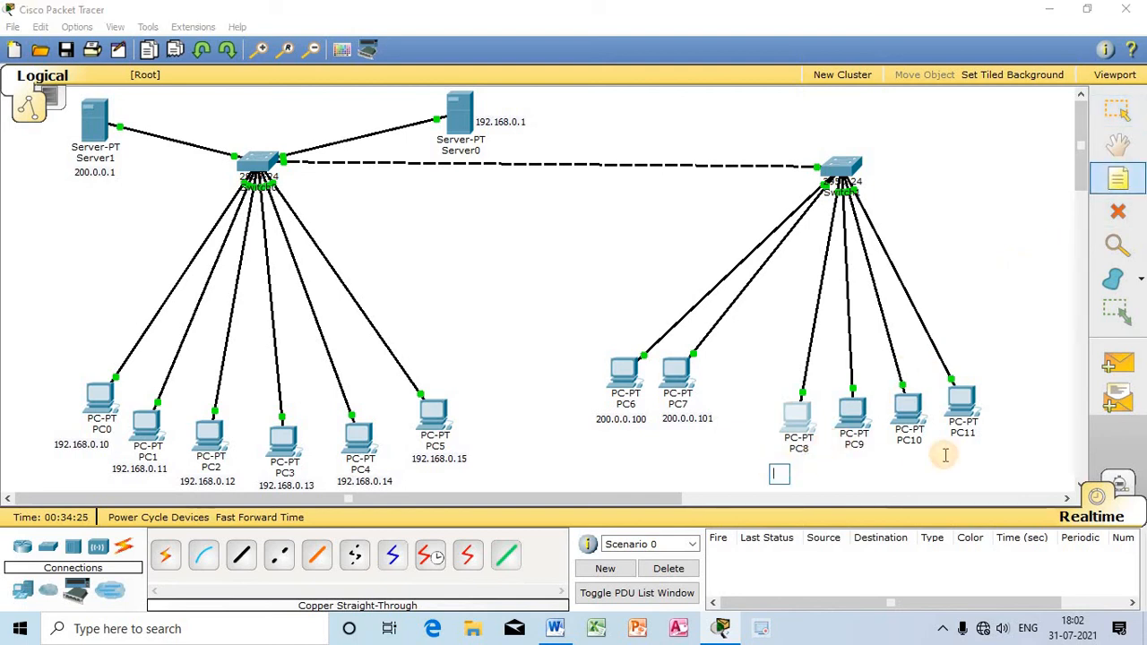
text(192.198.0.20)
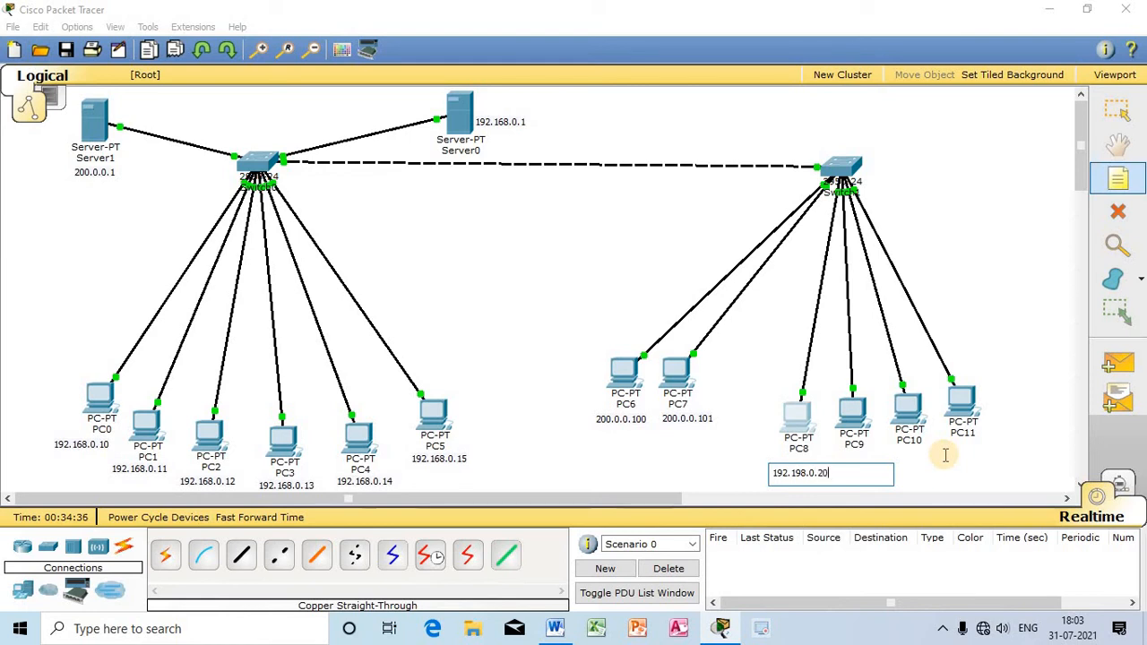
key(Escape)
Step: Check PC8's assigned address in its IP configuration and close its window
click(797, 414)
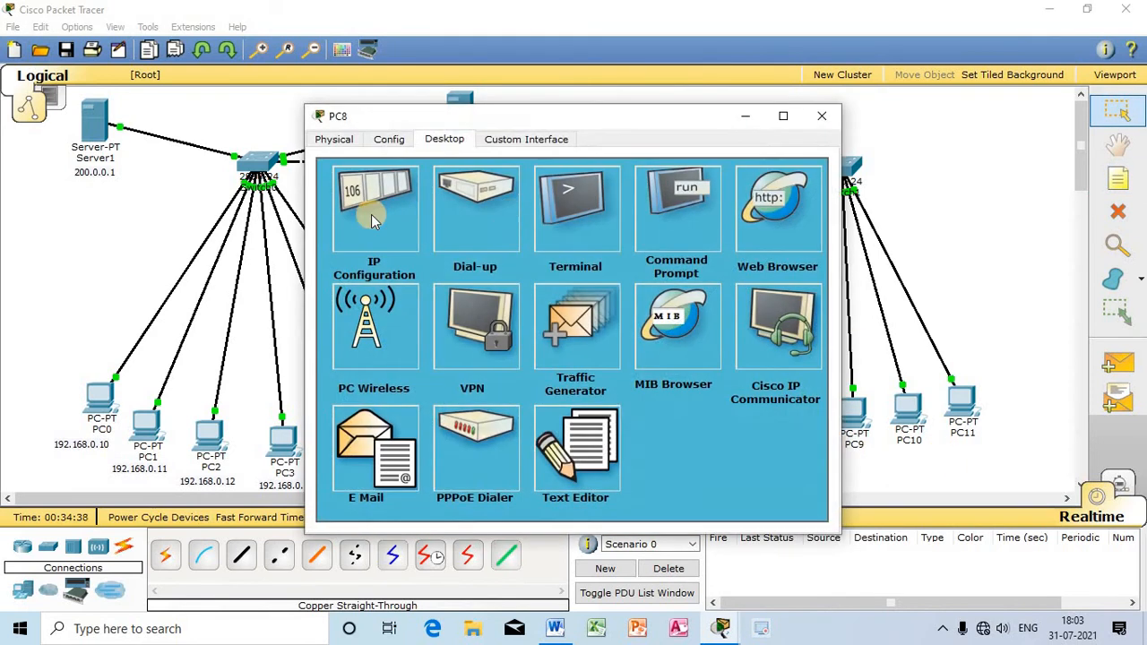
click(373, 219)
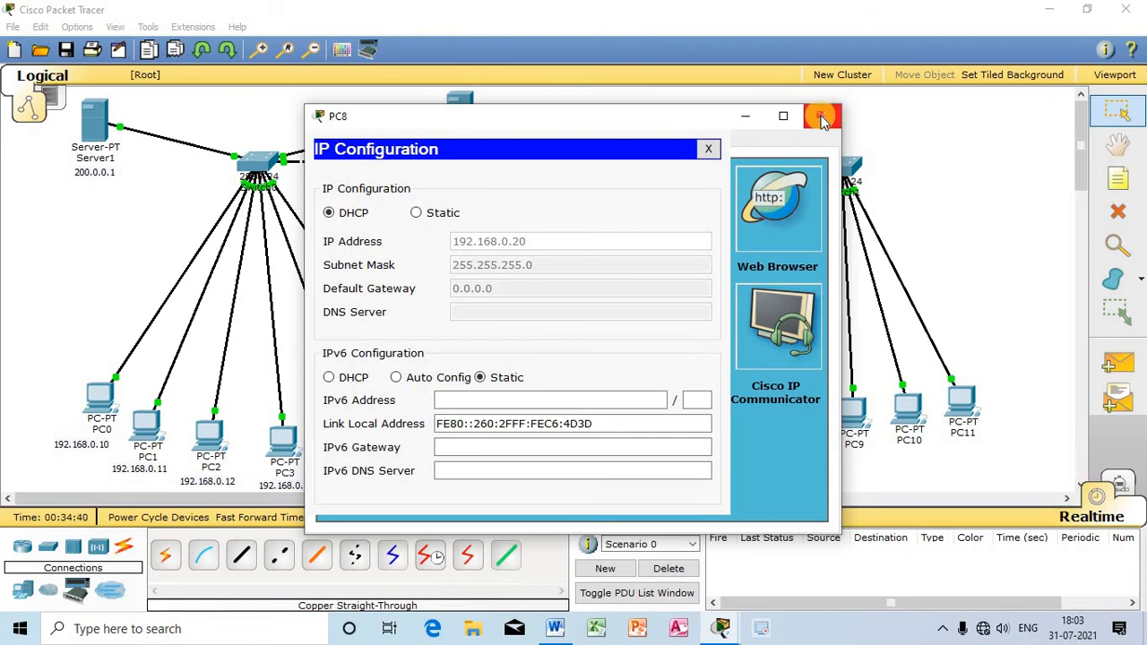
click(822, 115)
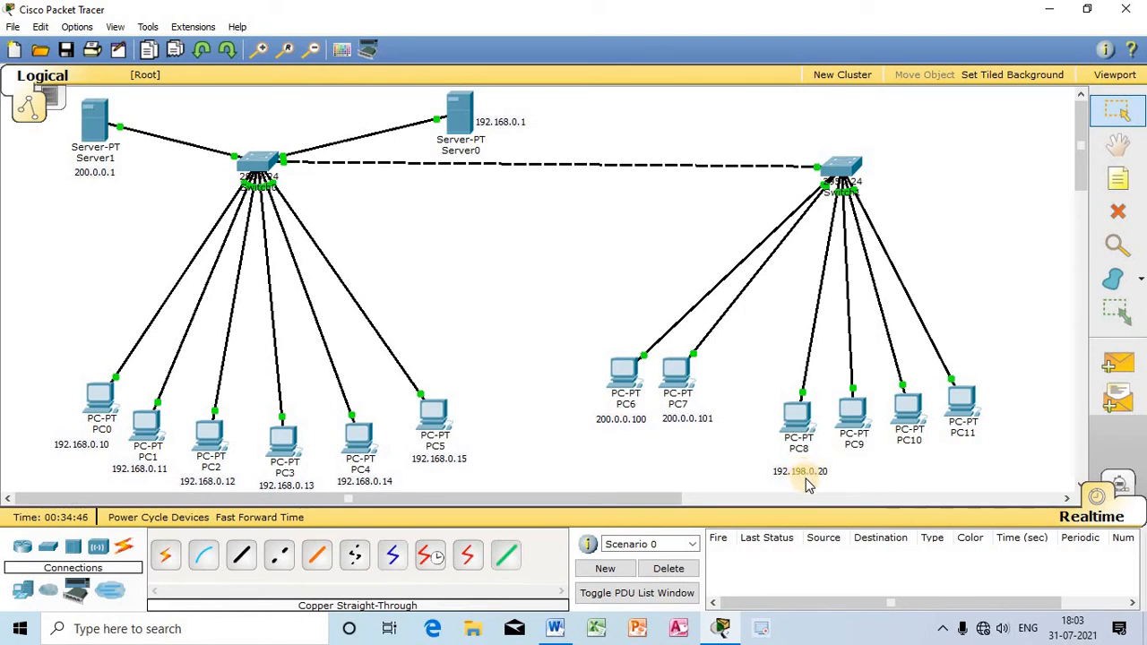
Step: Set PC9 to obtain its IP configuration through DHCP and close its window
click(852, 411)
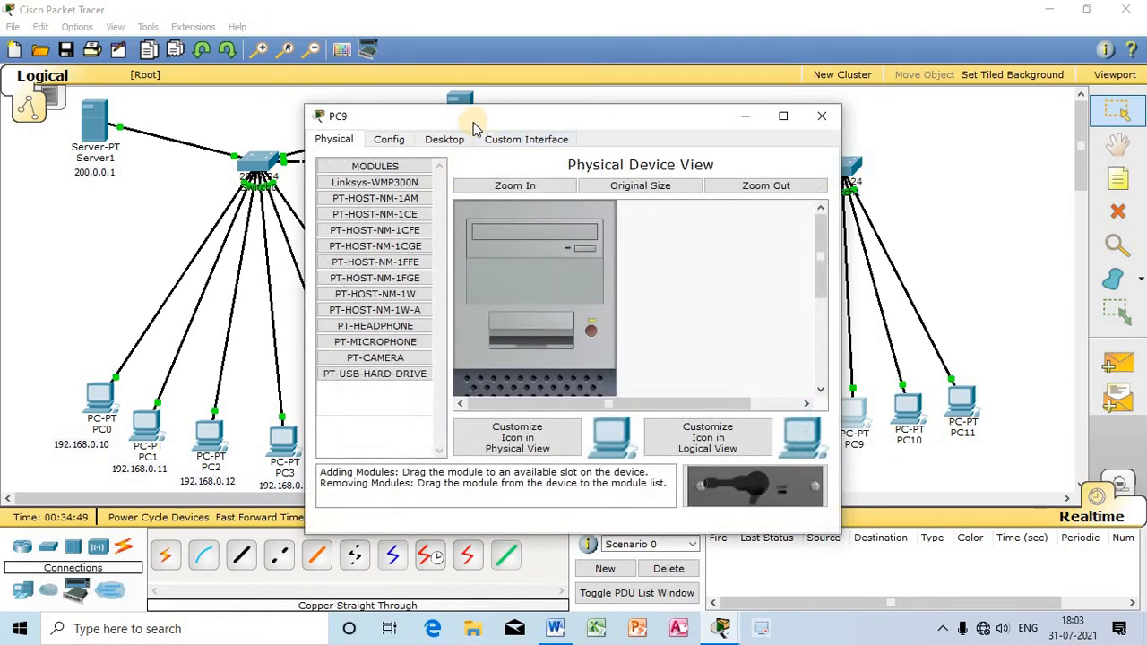
click(452, 143)
click(376, 202)
click(336, 213)
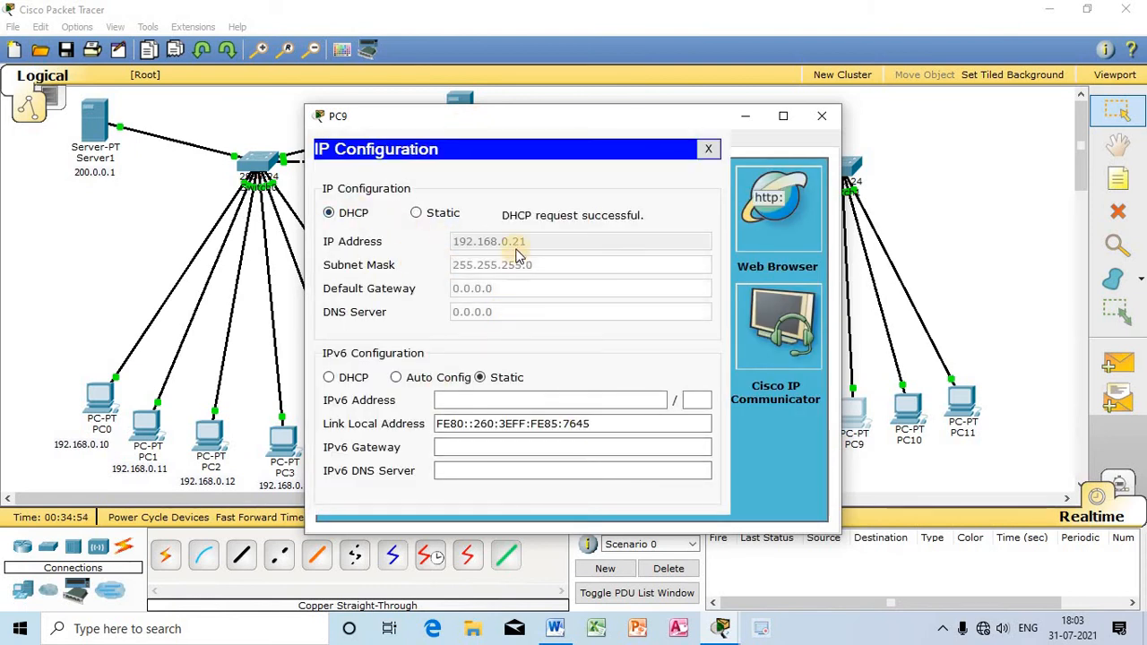
click(823, 119)
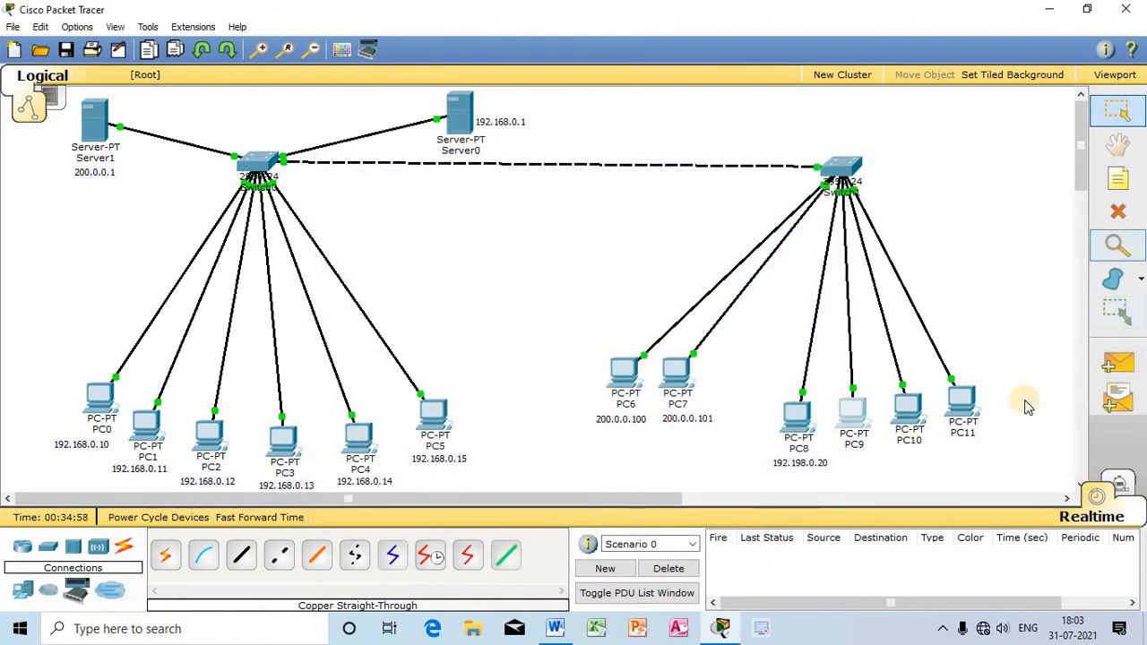
Step: Add a note reading 192.168.0.21 below PC9, shifting PC8, PC9 and their notes to make room
drag(791, 463, 759, 479)
drag(797, 414, 756, 438)
click(1118, 179)
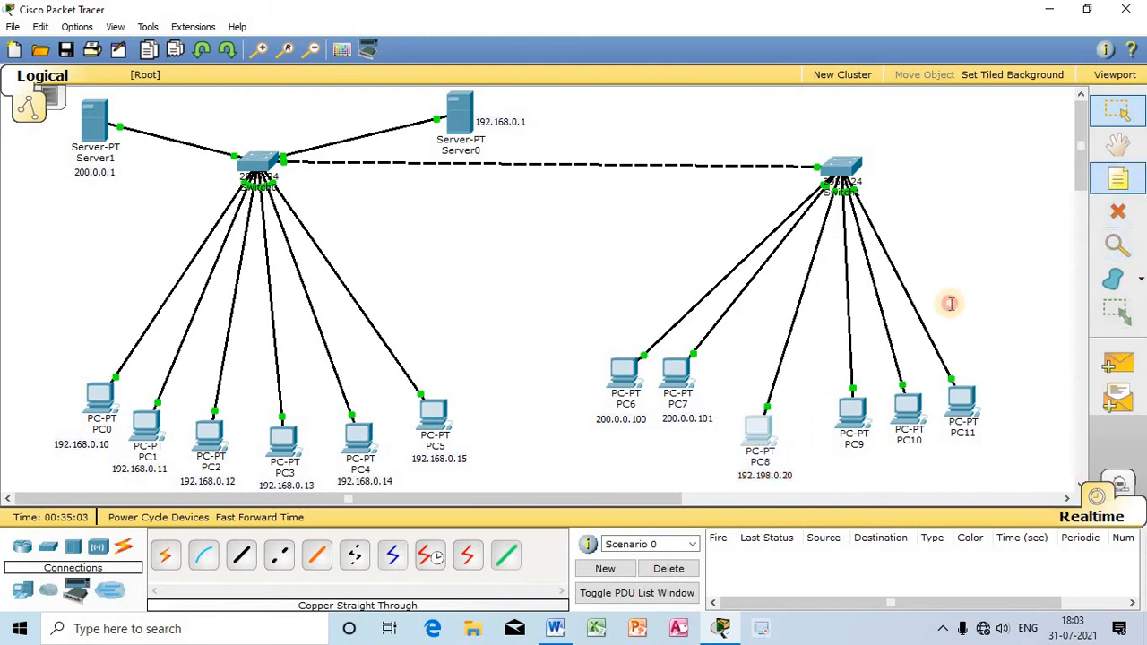
click(829, 465)
text(192.168.0.21)
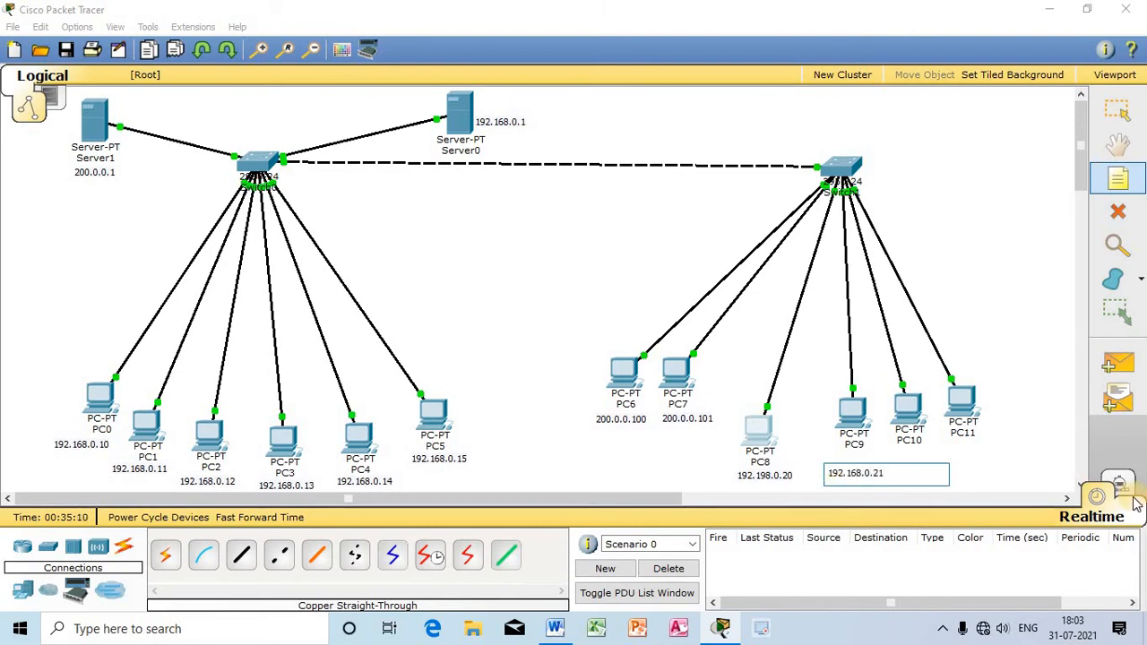
key(Escape)
drag(870, 475, 852, 479)
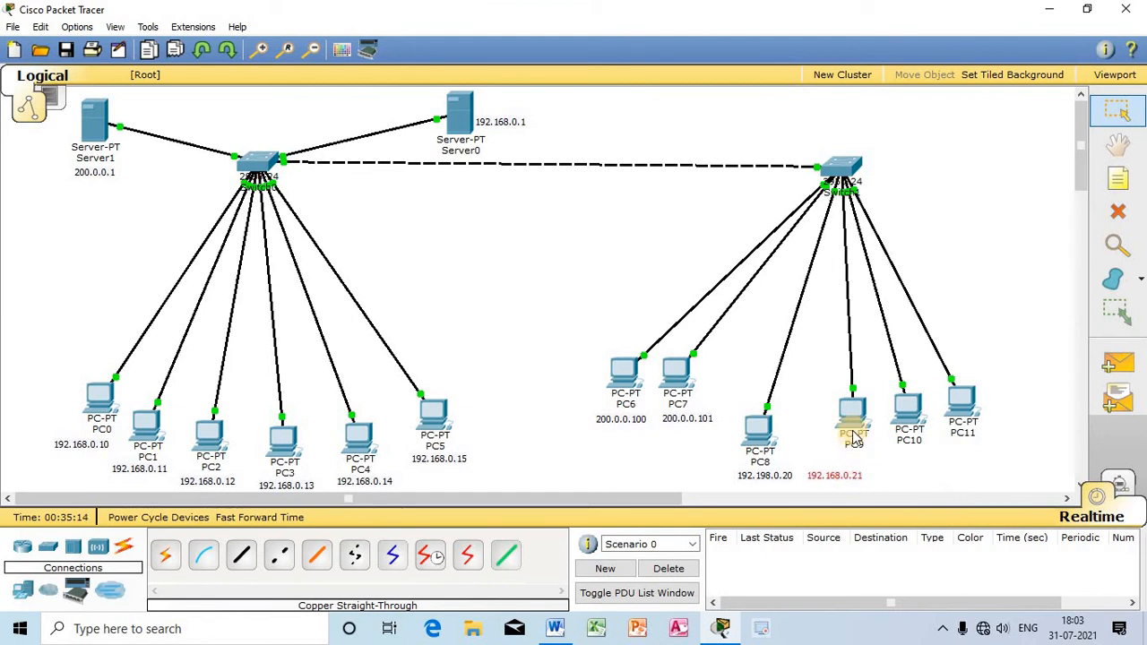
drag(854, 434, 835, 447)
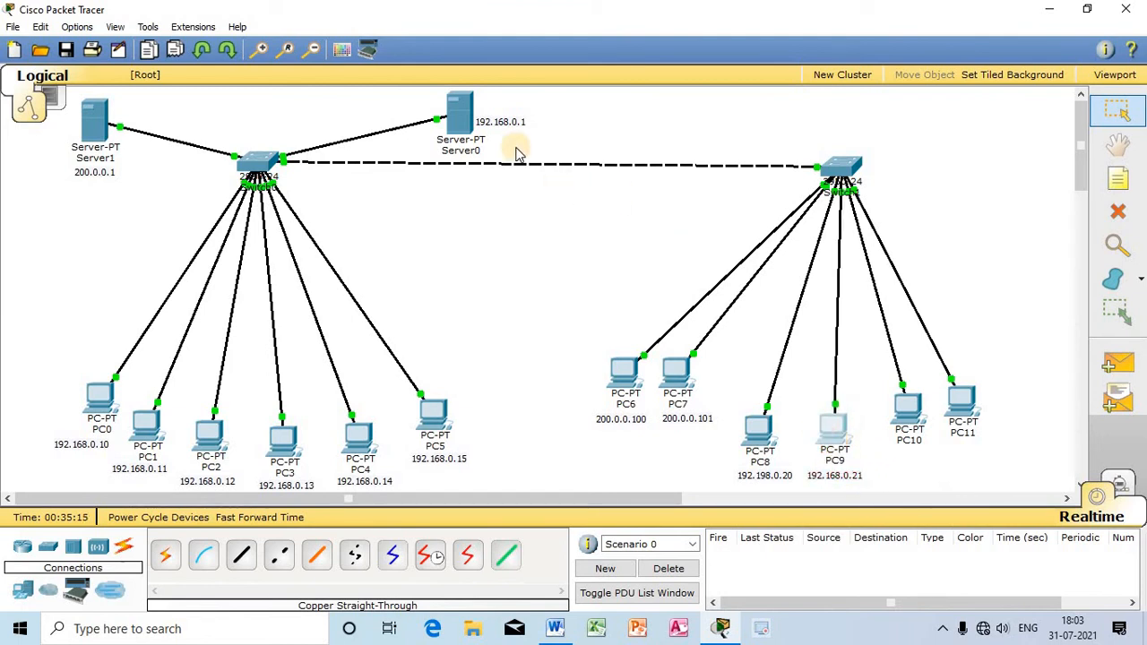
Step: Review Server0's DHCP pool, examining its start IP address and maximum number of users, and close its window
click(460, 114)
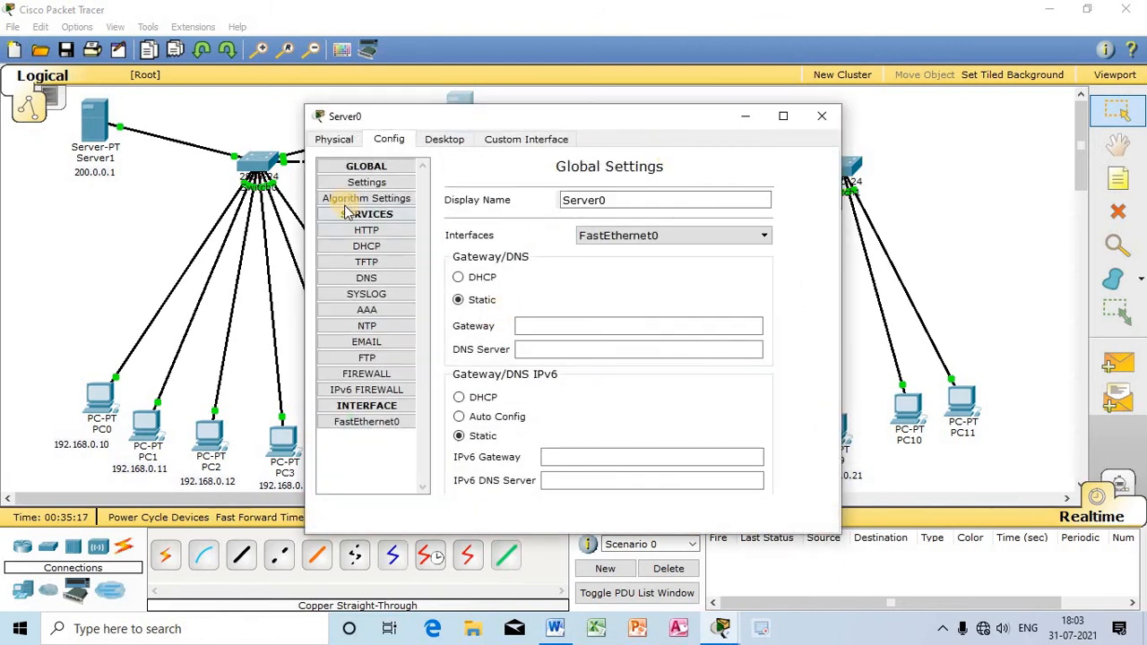
click(822, 118)
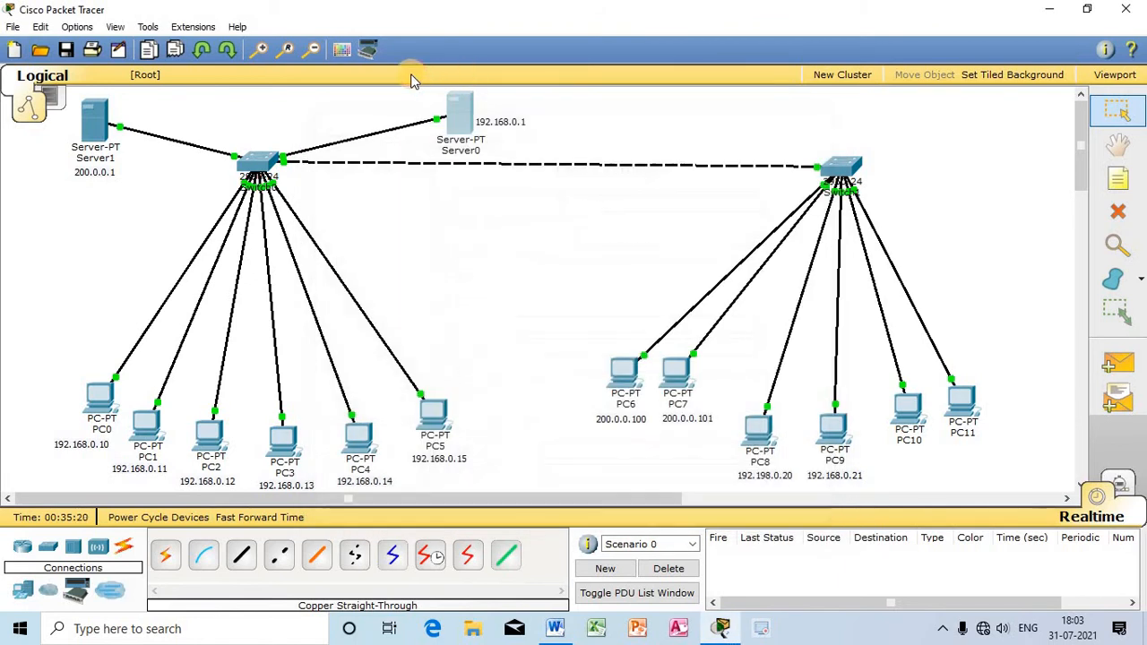
click(459, 110)
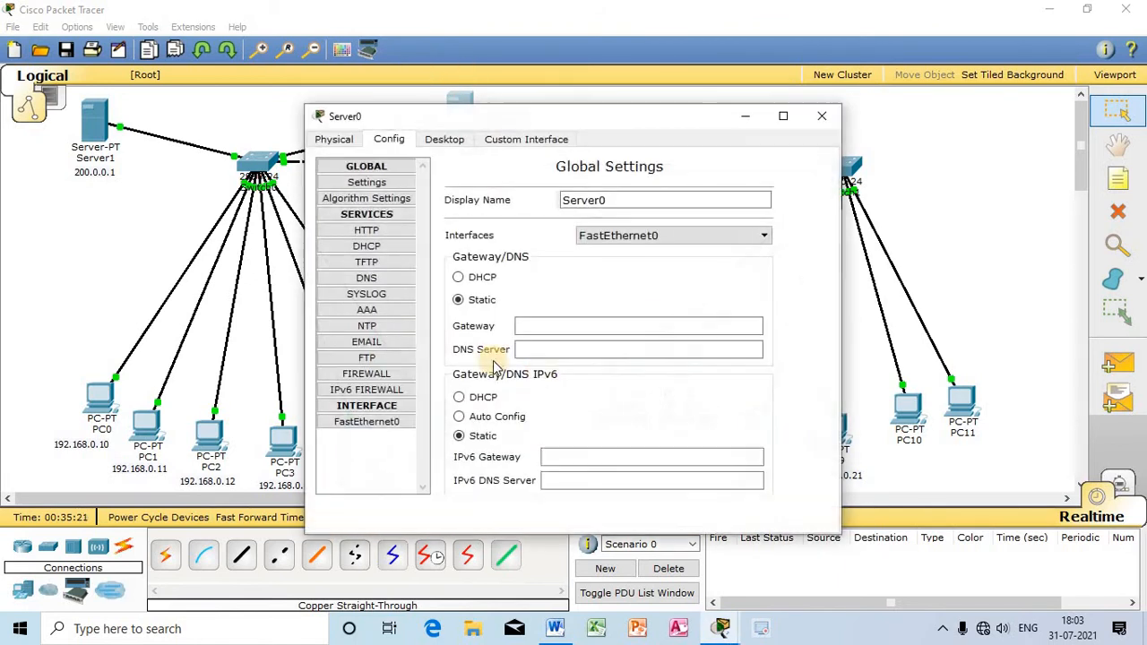
click(366, 246)
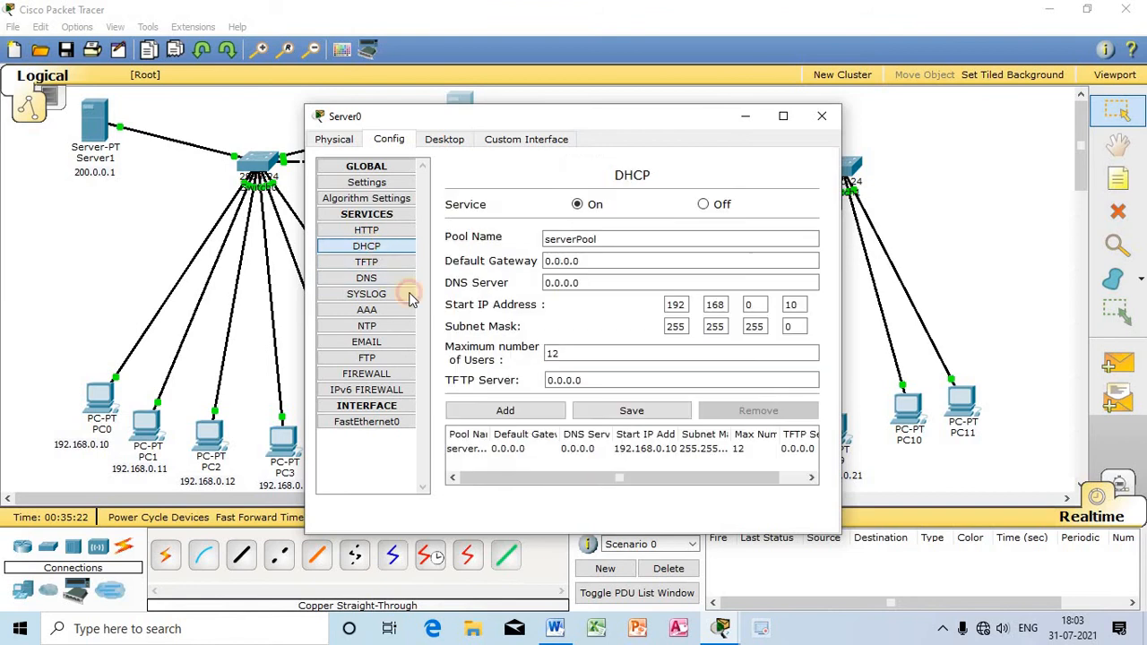
click(576, 357)
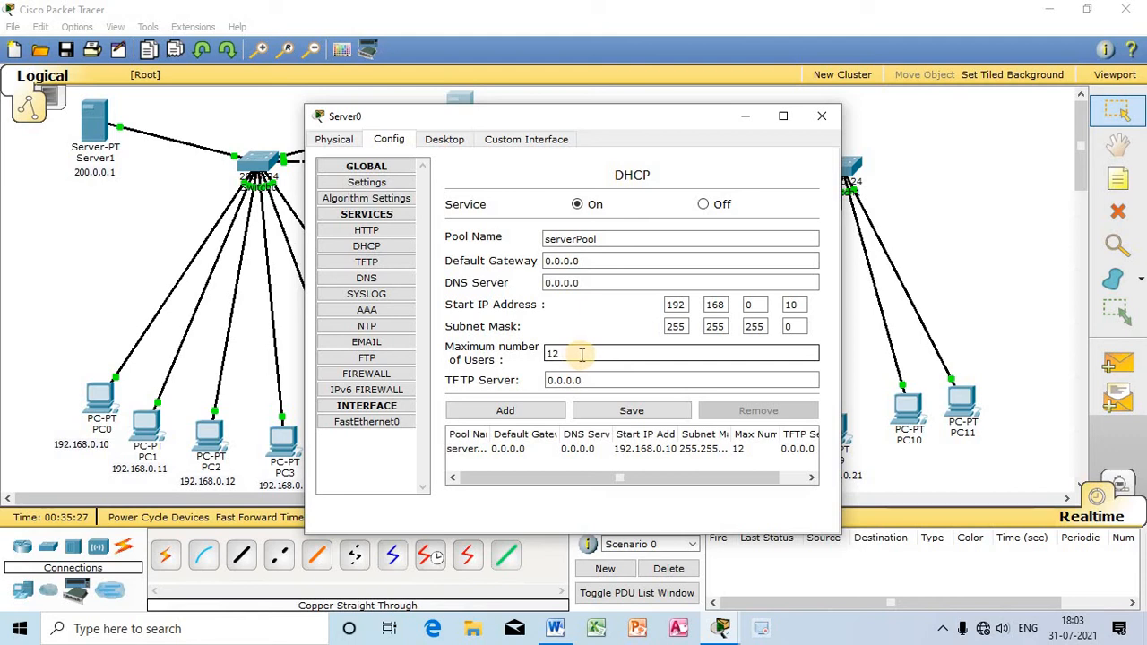
click(795, 305)
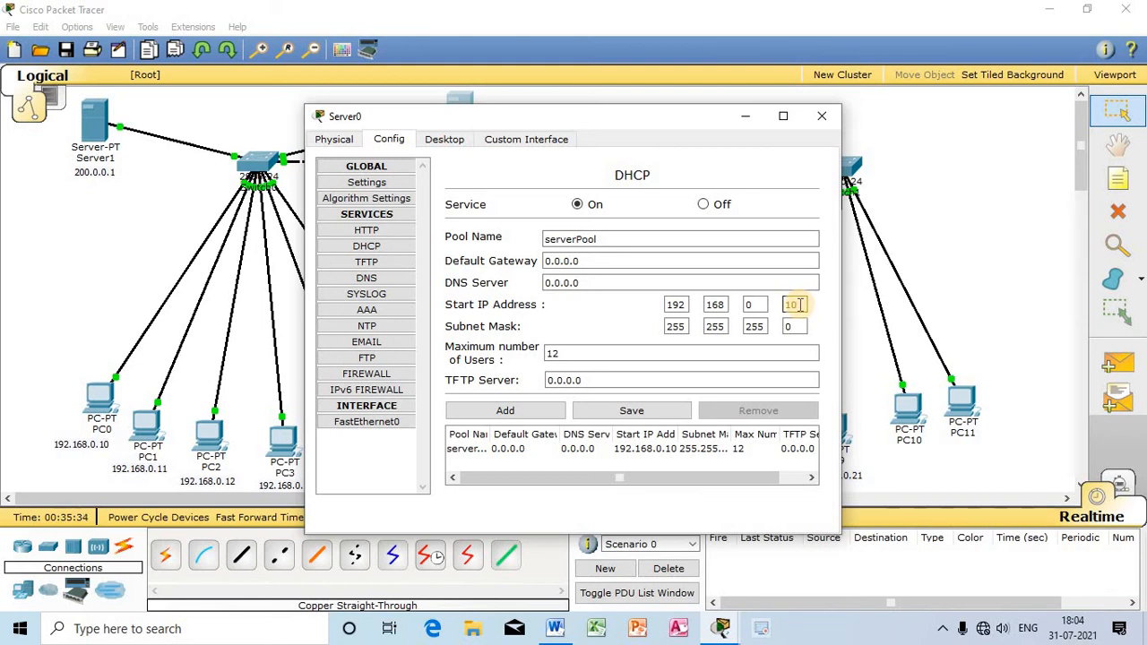
click(822, 115)
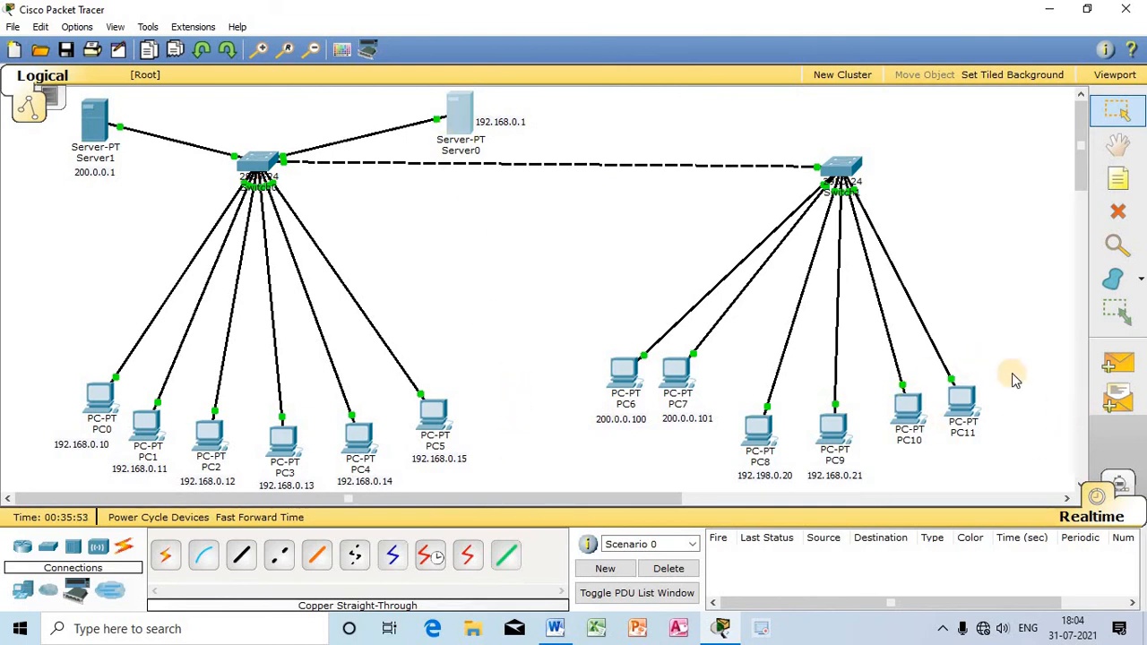
Step: Set PC10 to obtain its IP configuration through DHCP and close its window
click(906, 406)
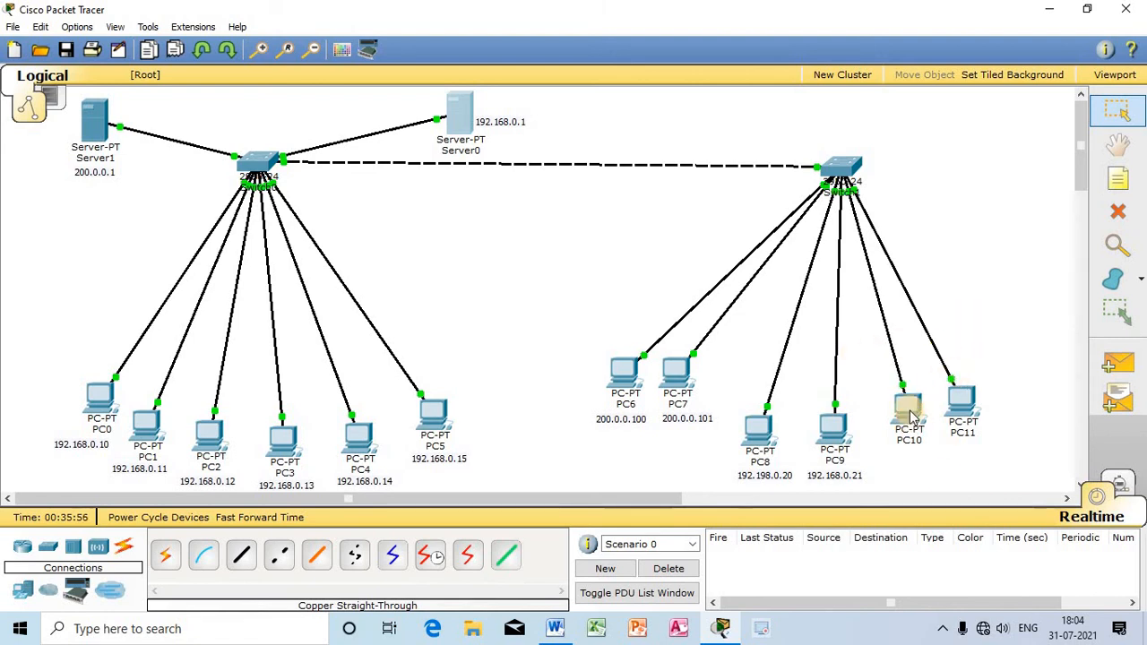
click(445, 140)
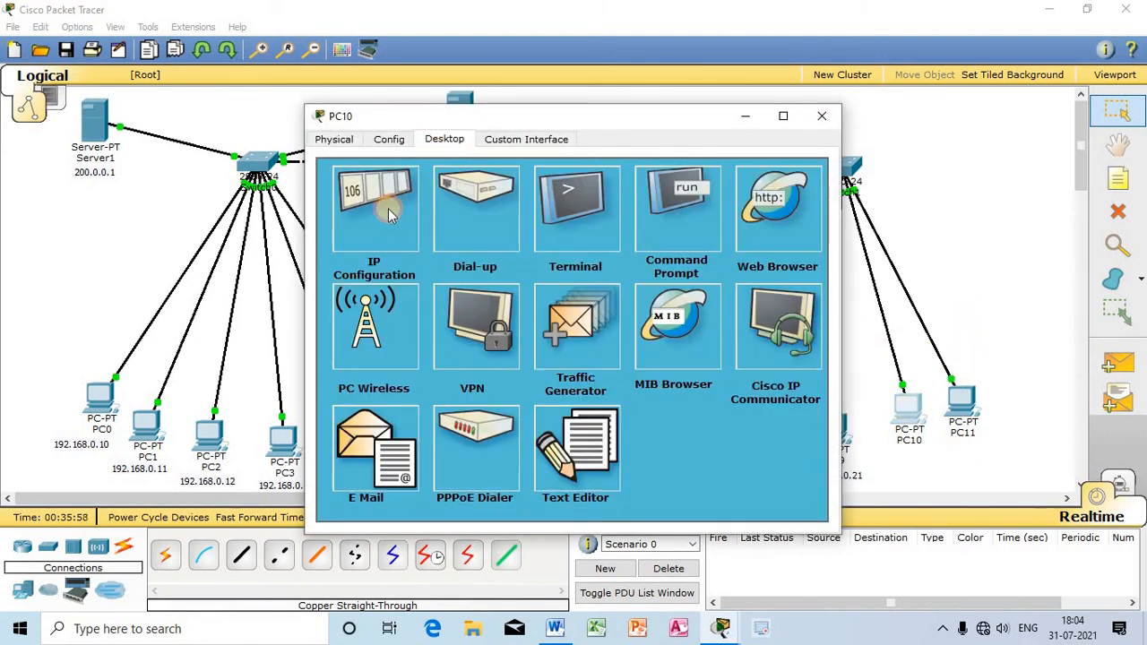
click(381, 204)
click(362, 220)
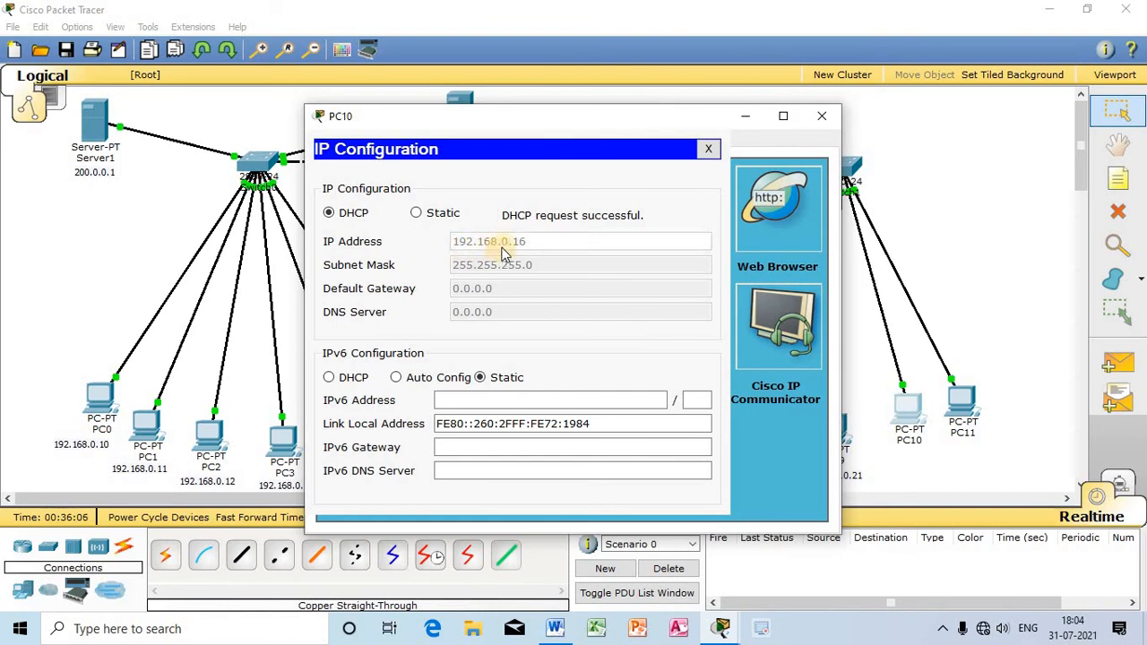
click(820, 116)
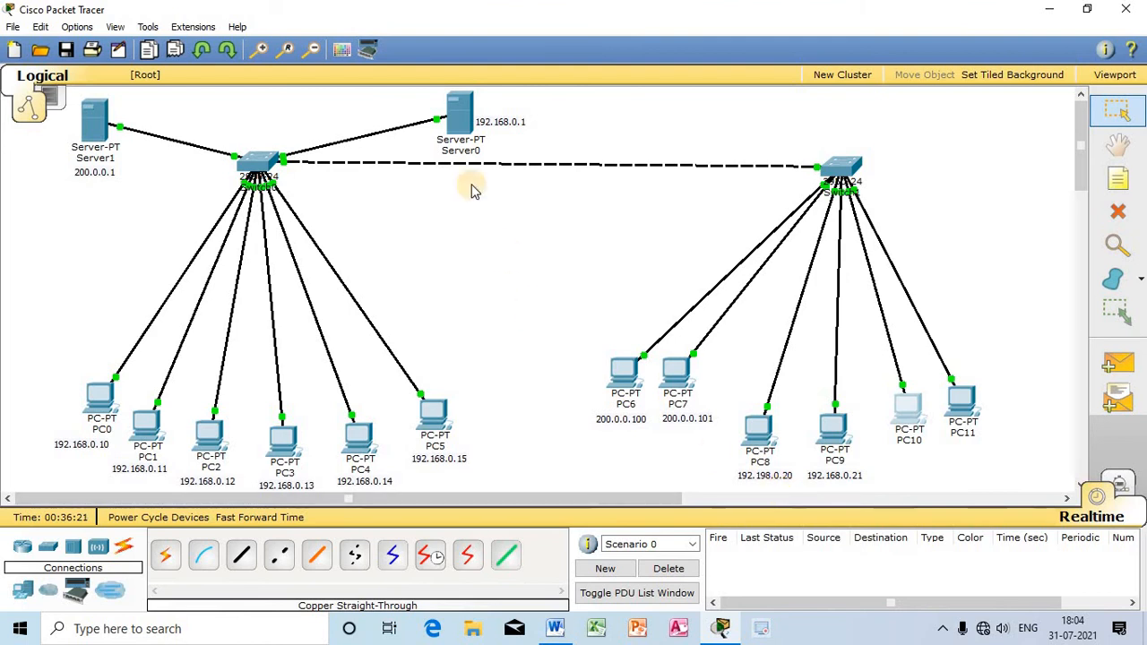
Step: Correct the address note below PC8 to read 192.168.0.20
click(459, 128)
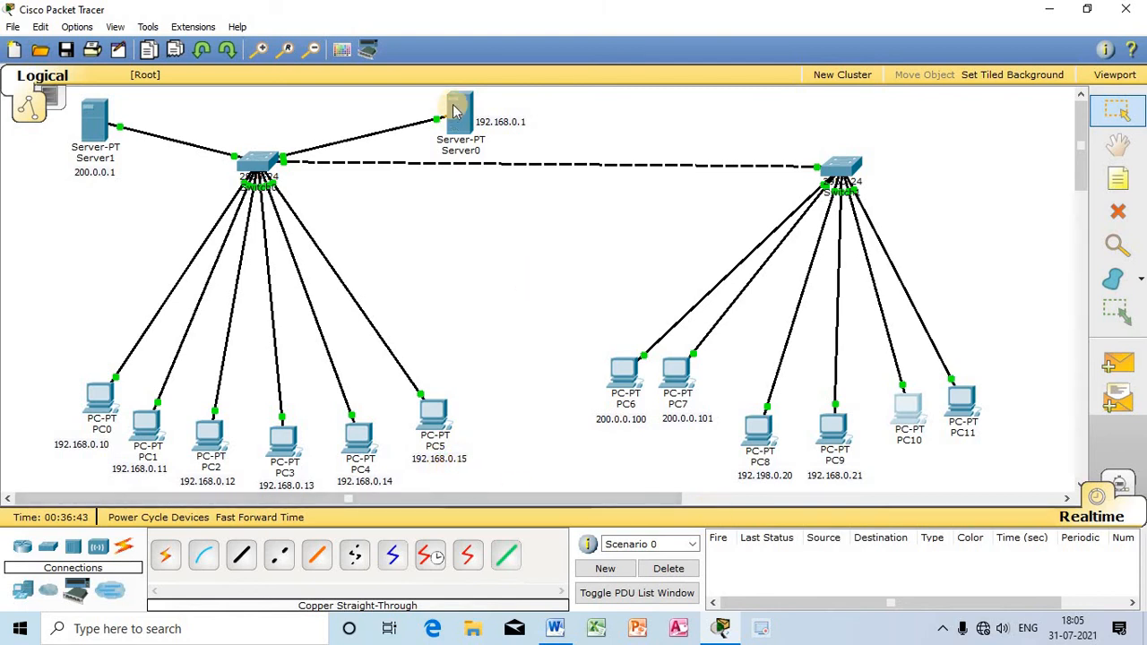
click(756, 477)
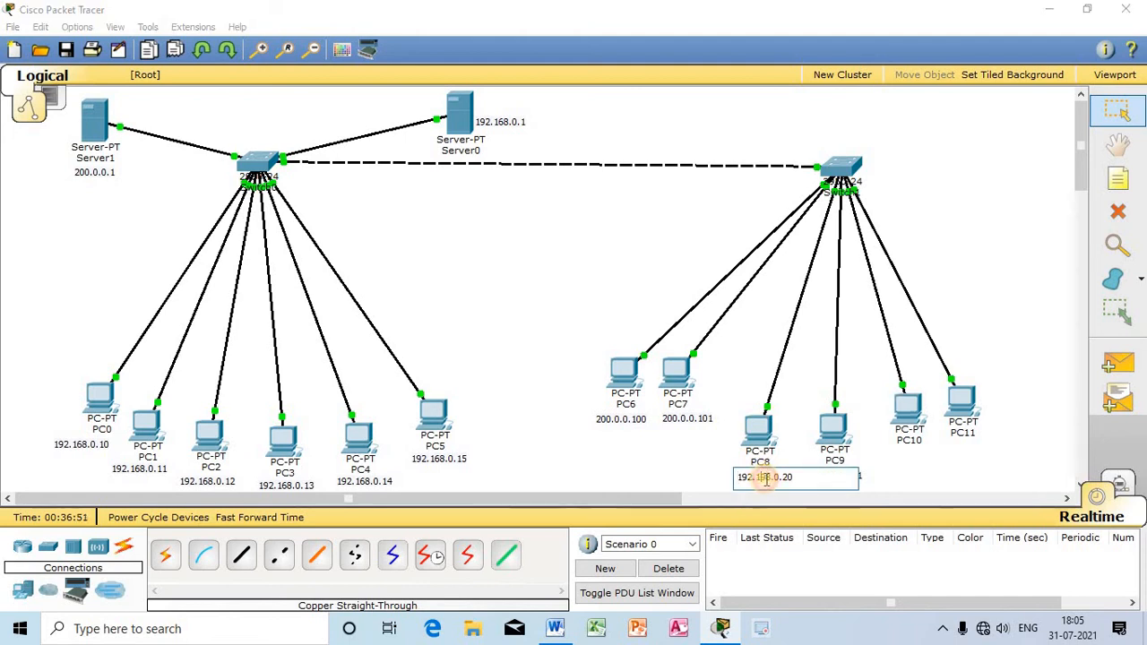
key(Delete)
text(6)
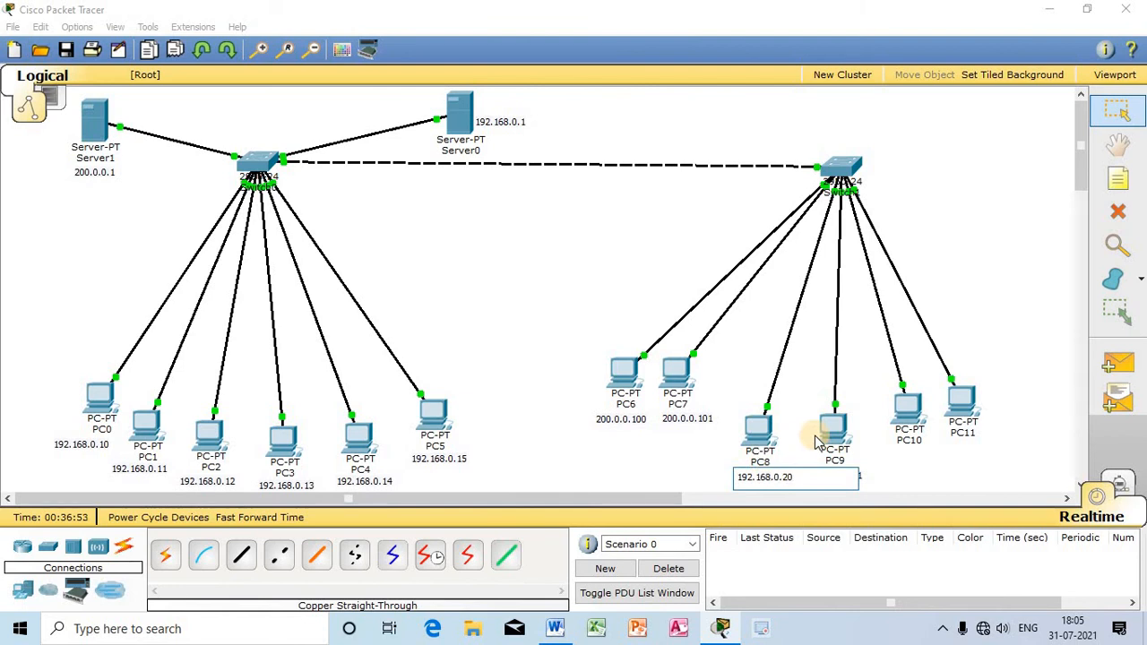
Step: Add a note reading 192.168.0.16 below PC10 and move PC10 and the note into line with PC9
click(577, 459)
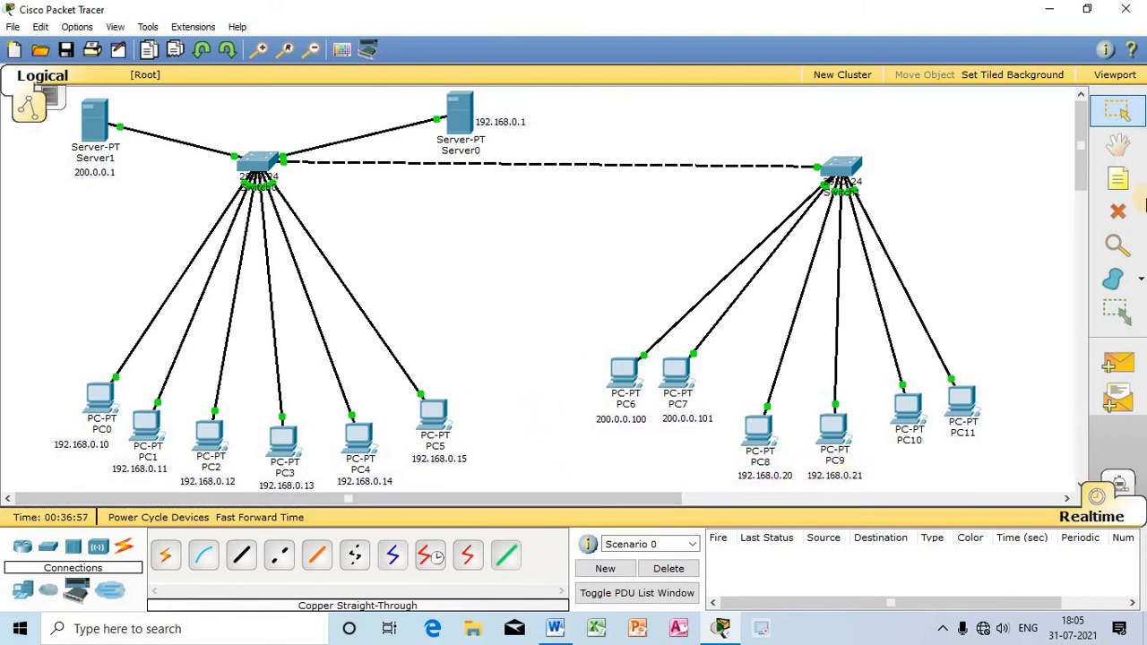
click(1118, 181)
click(890, 457)
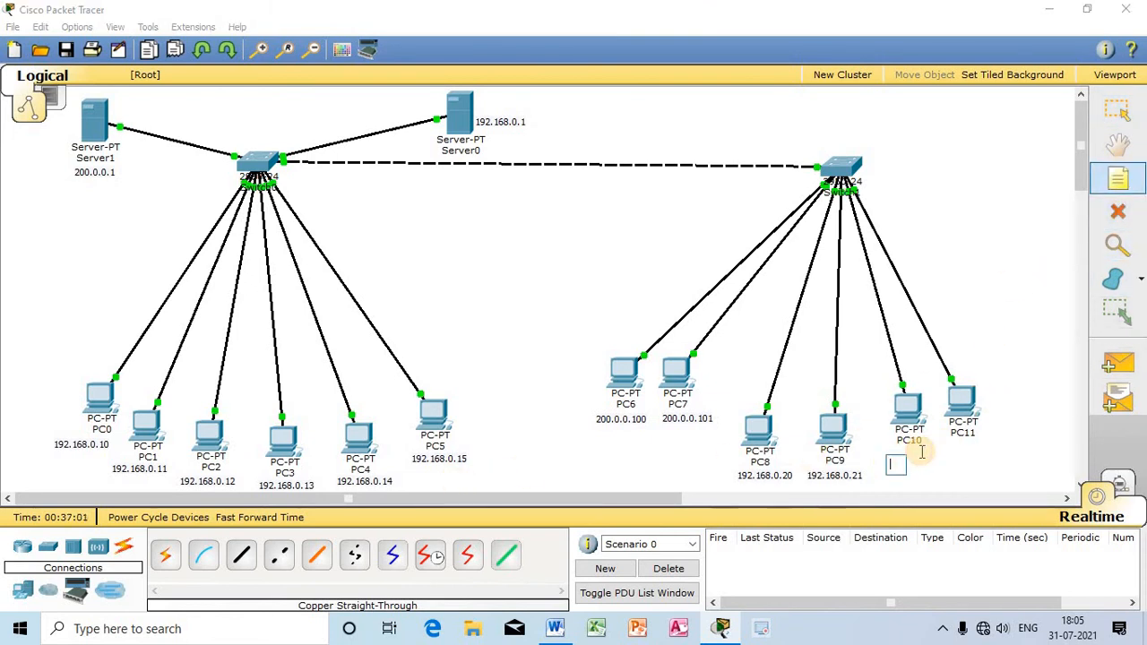
text(192.168.0.16)
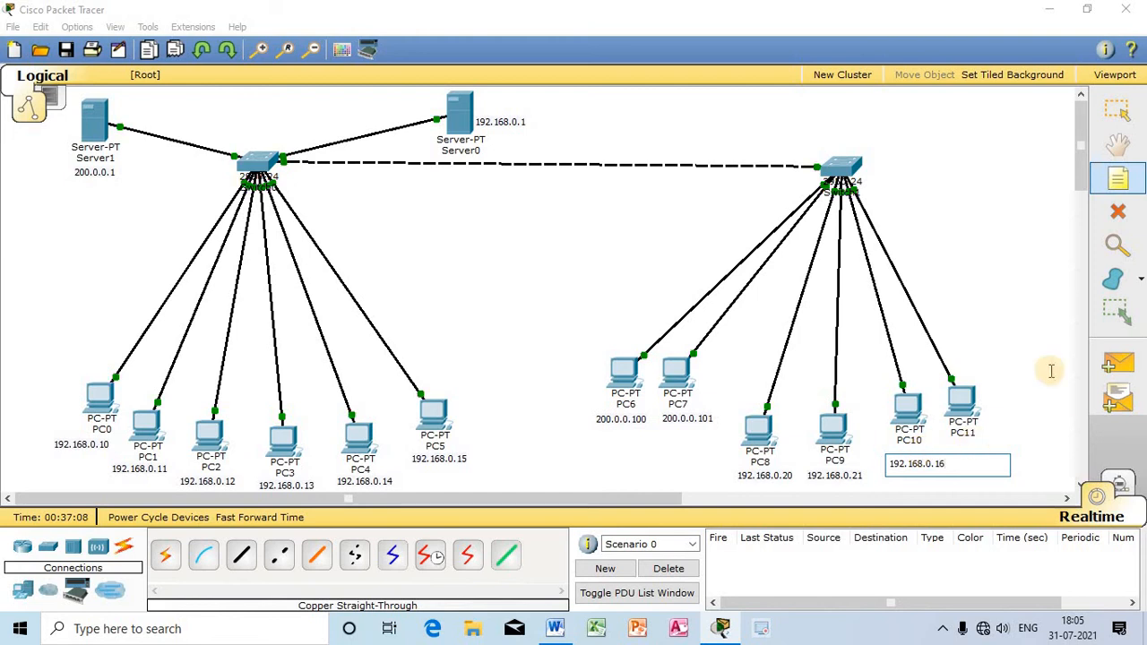
key(Escape)
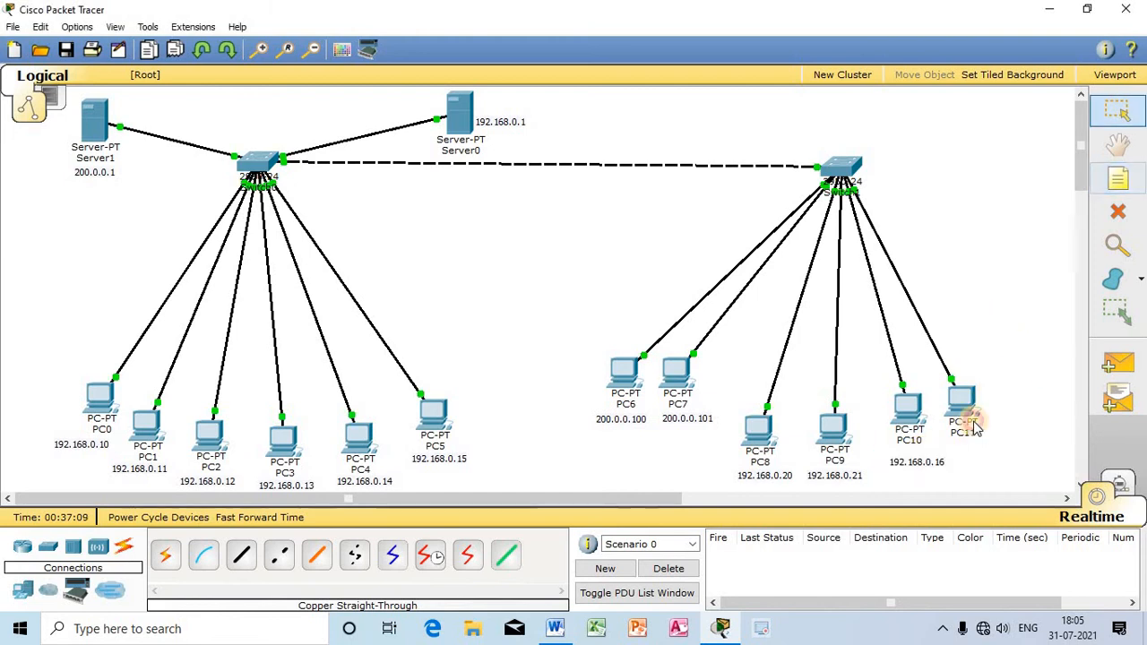
drag(926, 462, 924, 481)
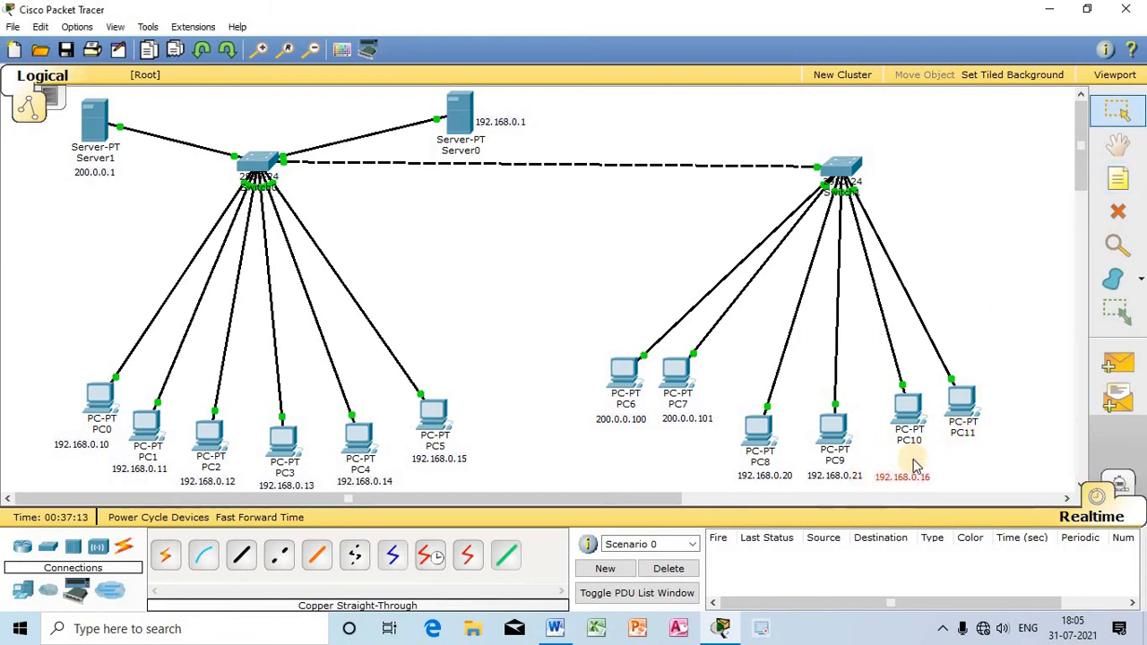
drag(914, 415, 901, 444)
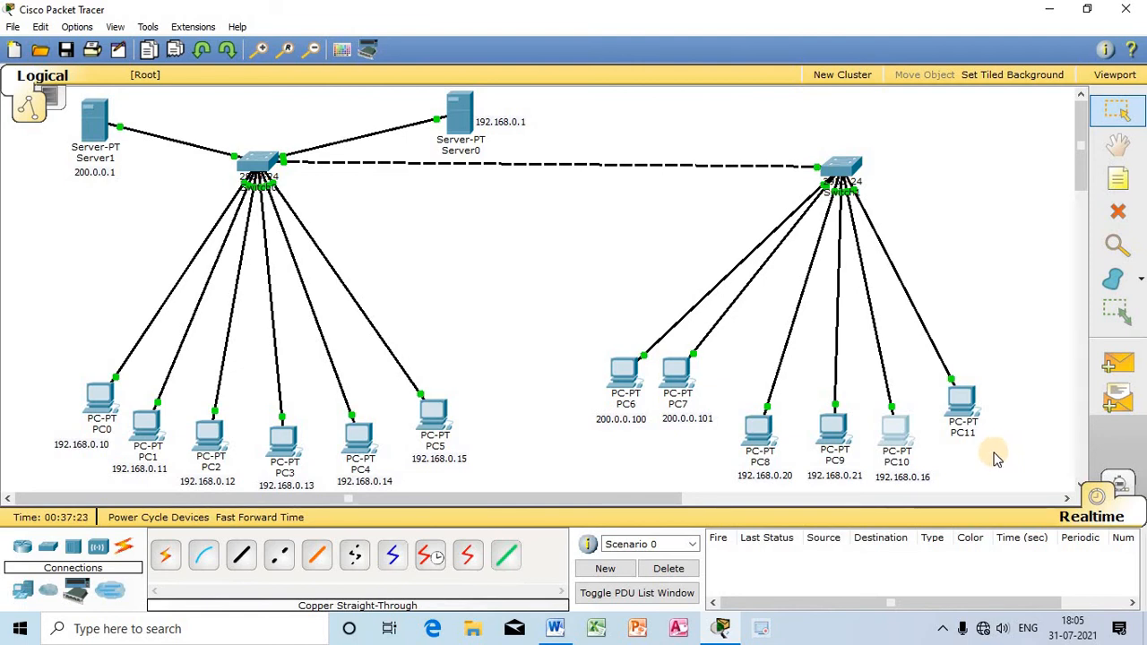
Step: Set PC11 to obtain its IP configuration through DHCP and close its window
click(958, 397)
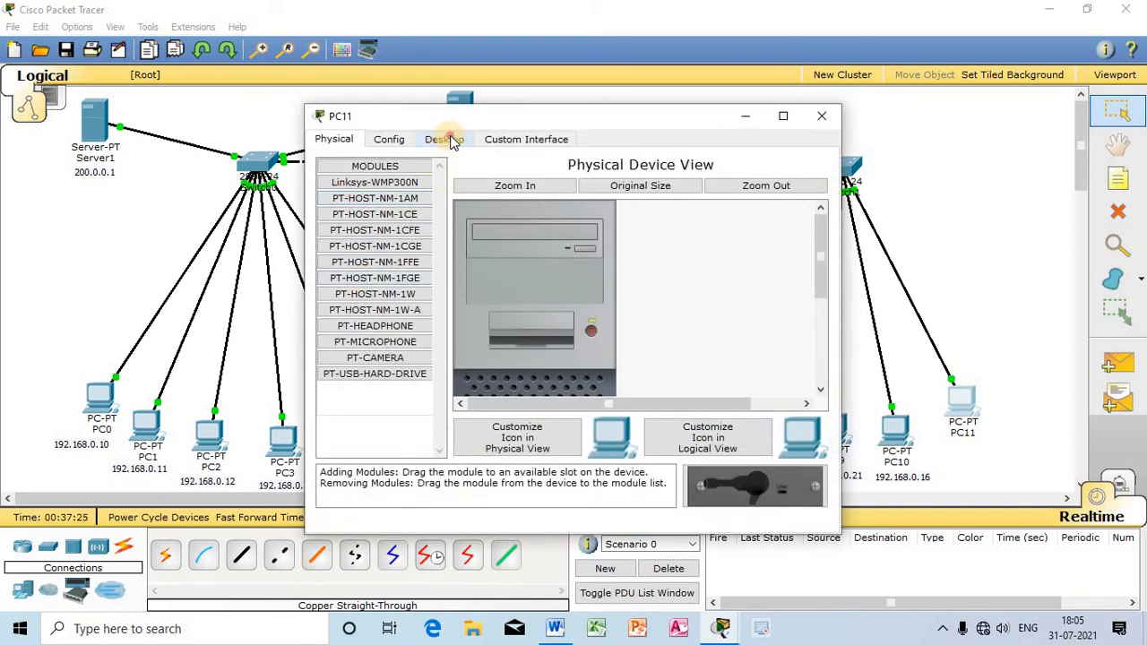
click(451, 141)
click(370, 202)
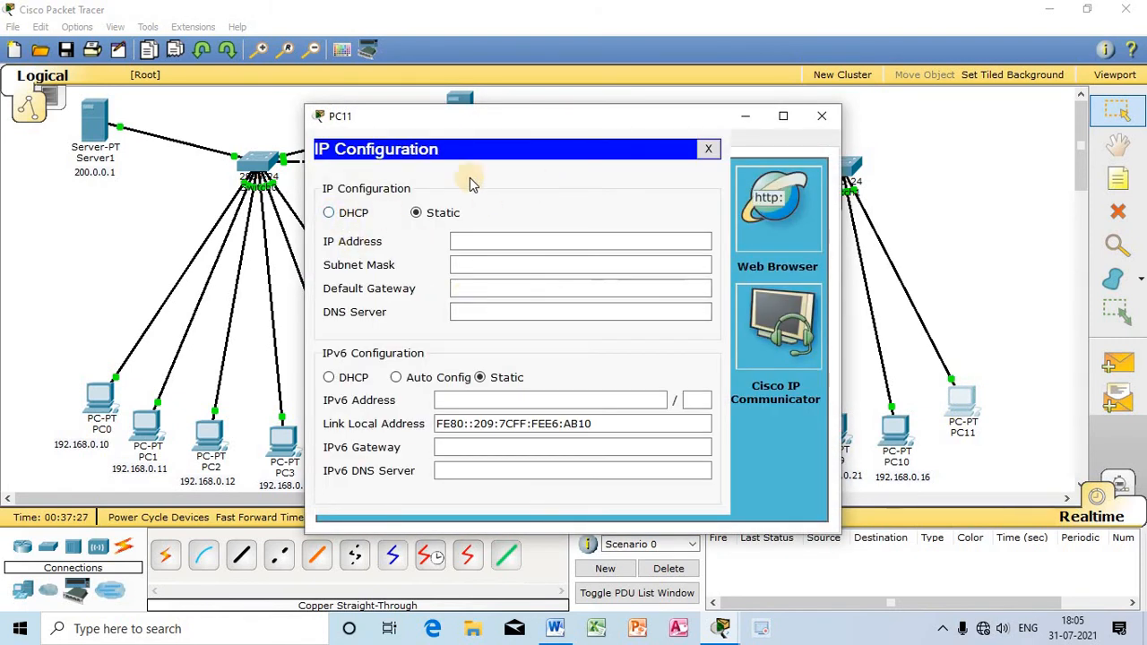
click(353, 212)
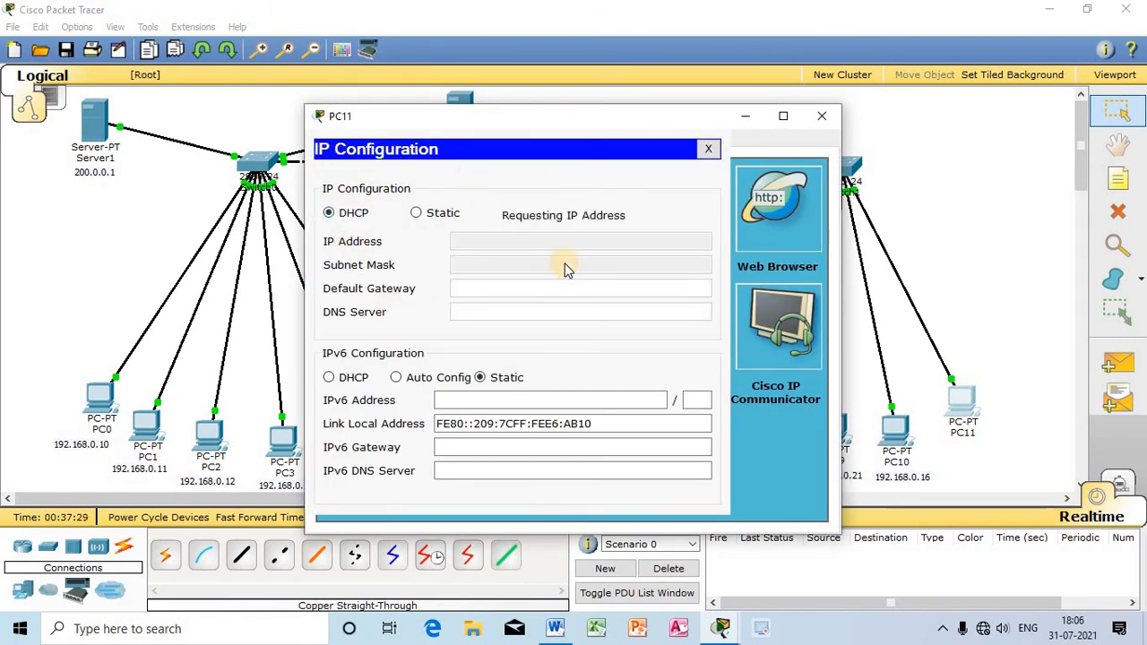
click(822, 116)
Step: Add a note reading 192.168.0.17 below PC11 and move PC11 down into line with PC10
click(1118, 179)
click(955, 456)
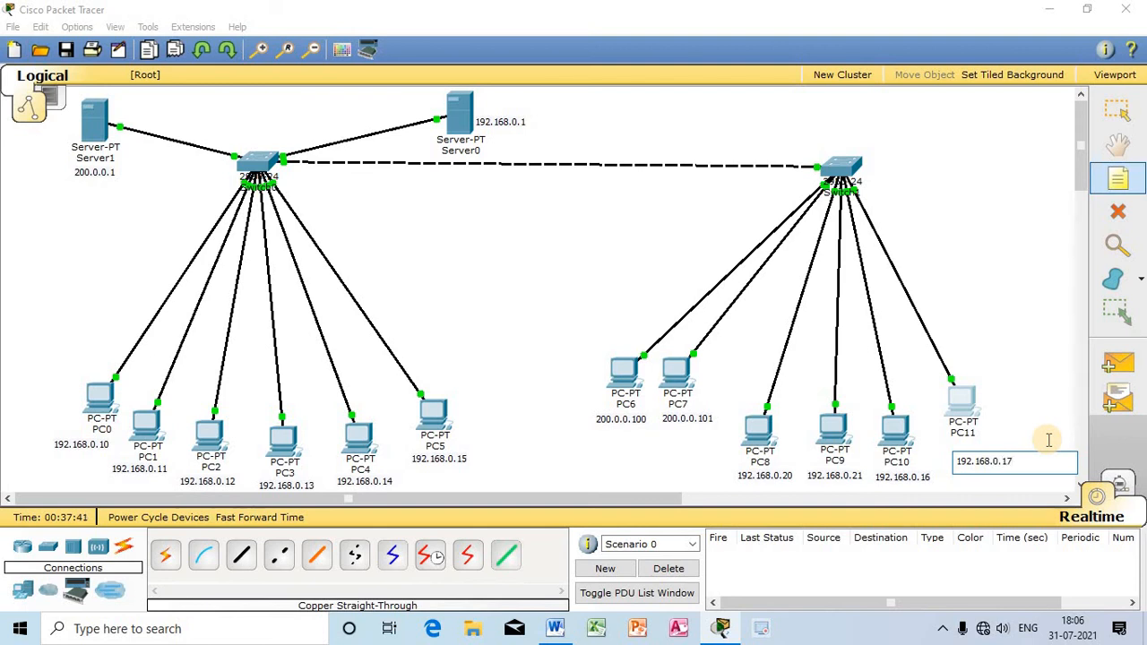
key(Escape)
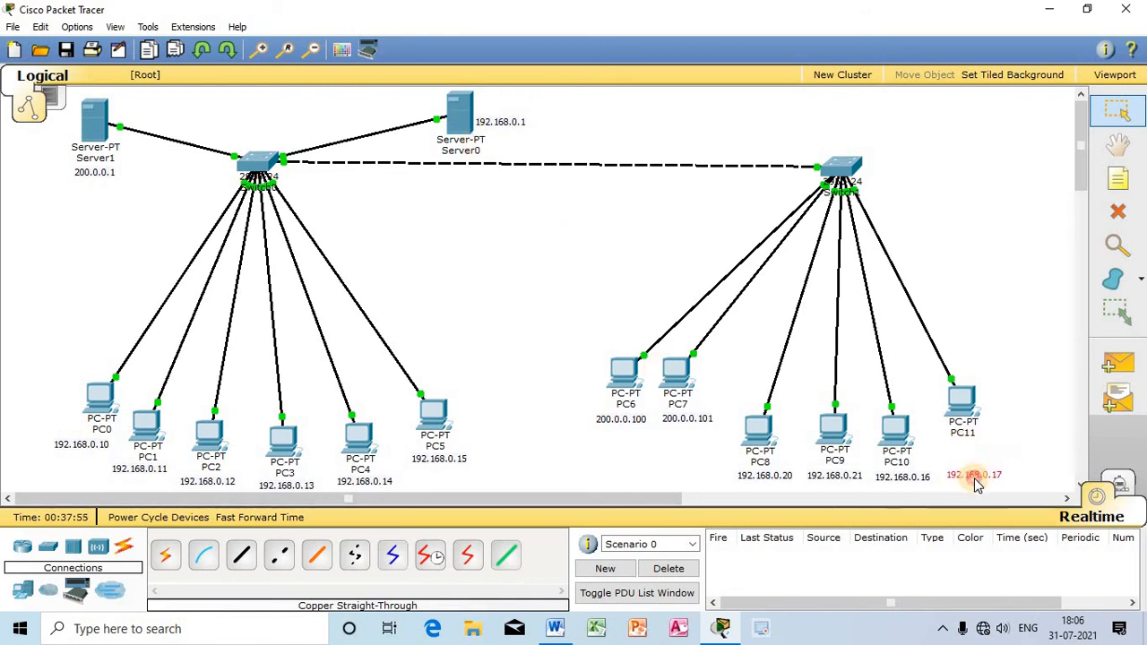
drag(965, 403, 957, 437)
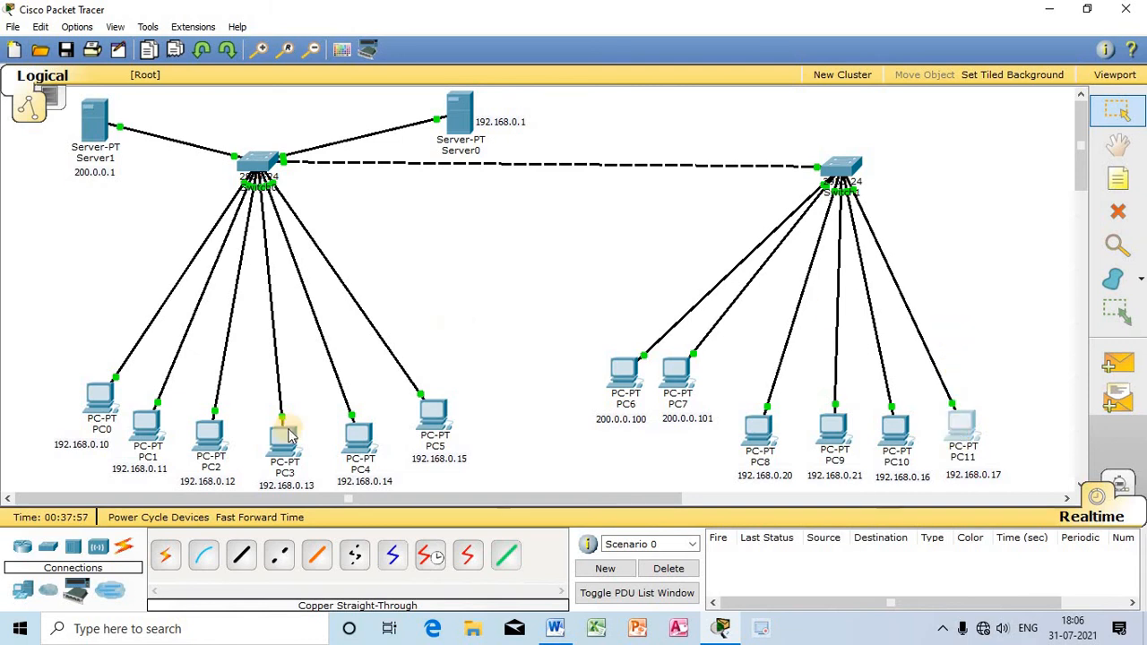
Step: Place two generic laptops side by side above PC11, to the right of the second switch, and space them apart
click(28, 592)
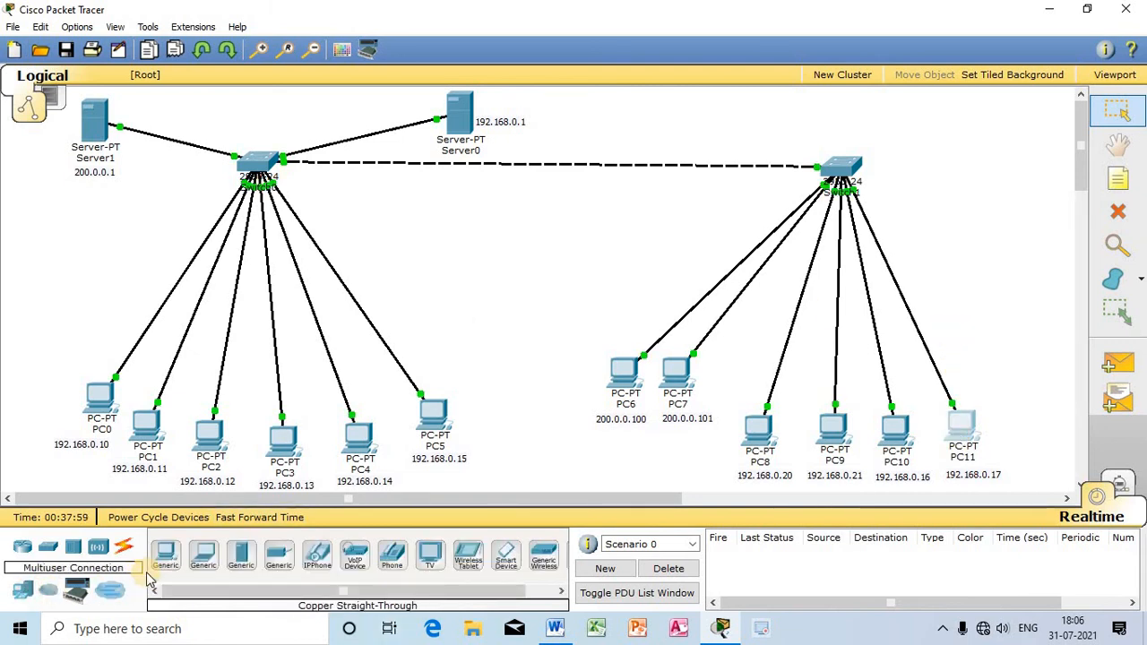
click(204, 556)
click(937, 280)
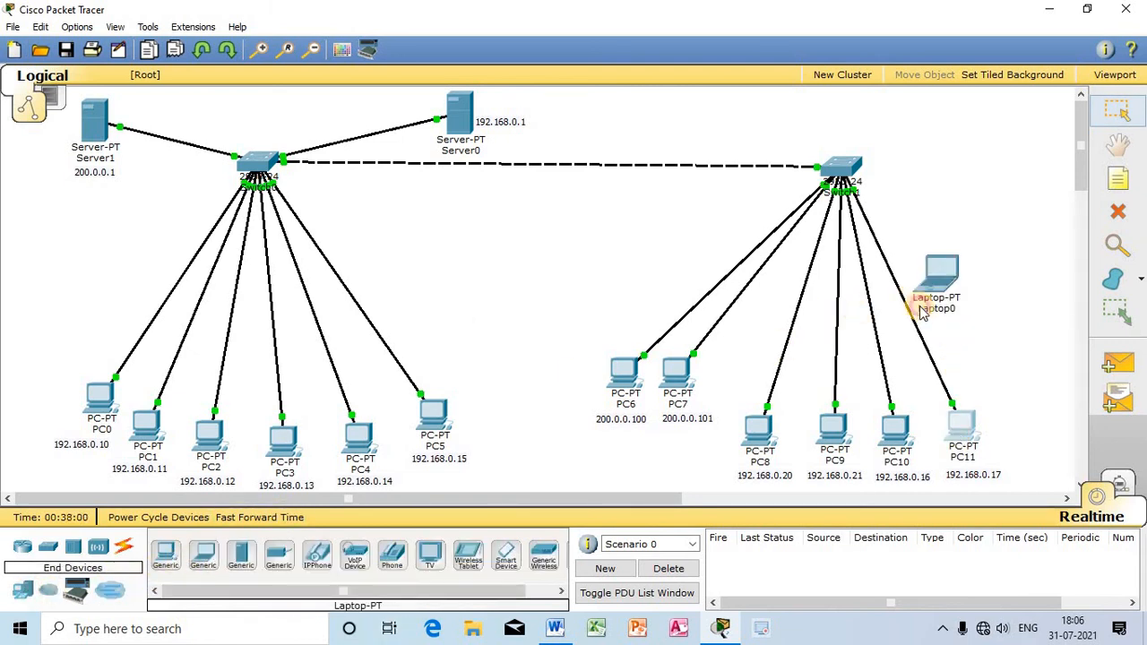
click(204, 556)
click(991, 269)
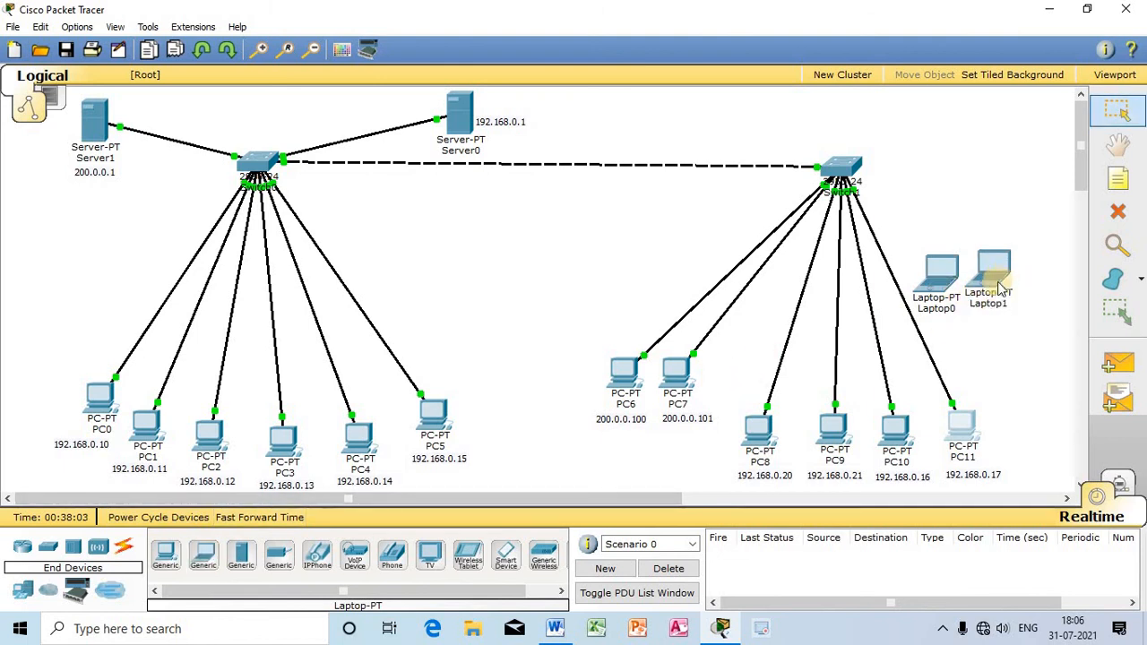
drag(1001, 279, 1029, 272)
drag(947, 272, 959, 284)
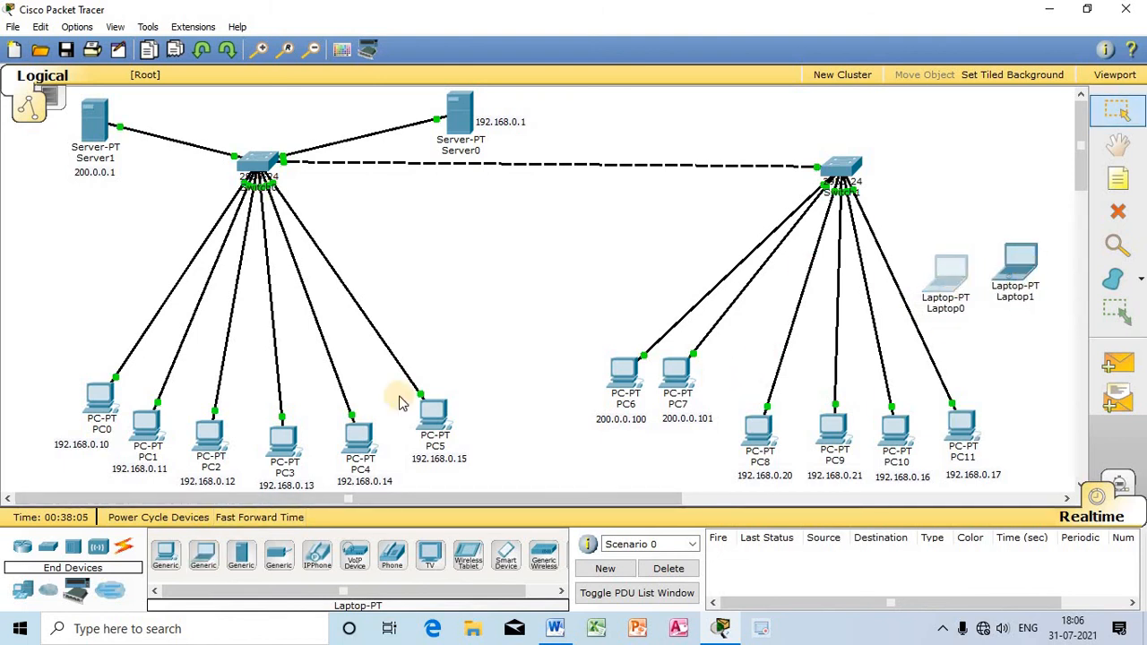
Step: Connect the second switch's FastEthernet0/8 port to Laptop0 with a copper straight-through cable
click(124, 546)
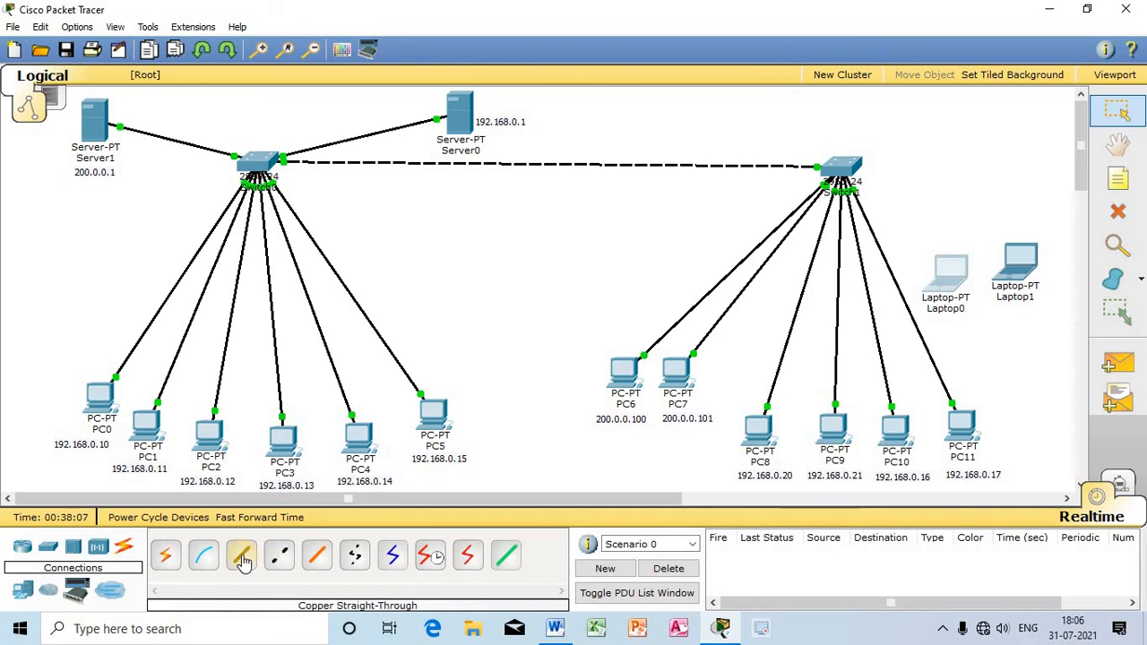
click(243, 558)
click(838, 164)
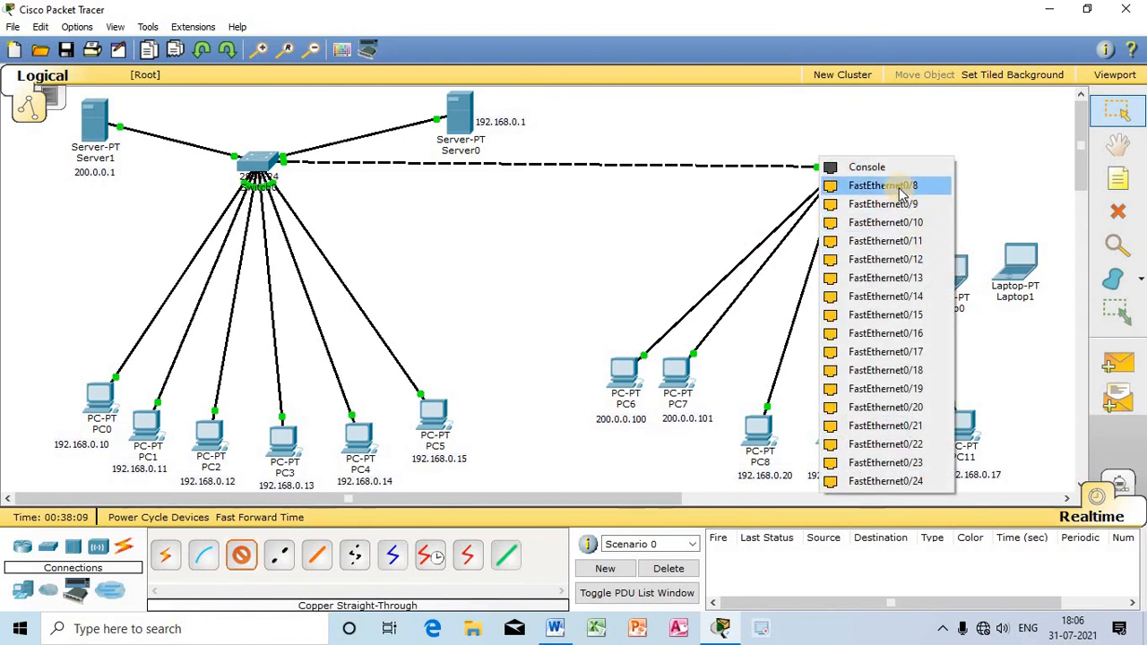
click(901, 186)
click(950, 269)
click(982, 278)
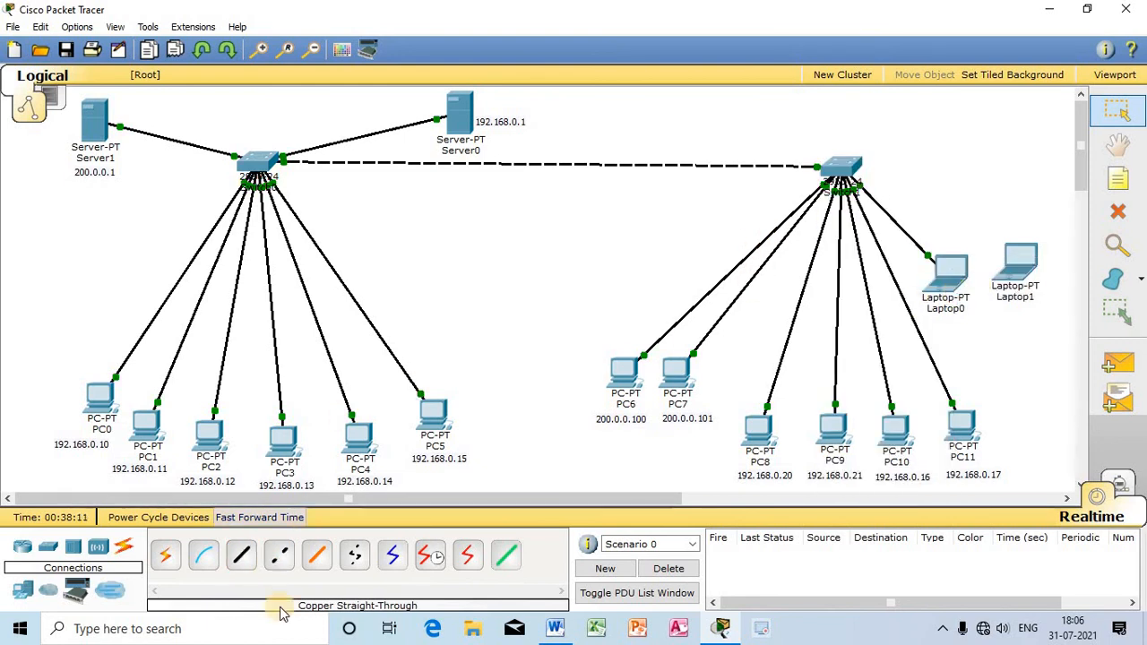
Step: Connect the second switch's FastEthernet0/9 port to Laptop1 with a copper straight-through cable
click(242, 557)
click(843, 165)
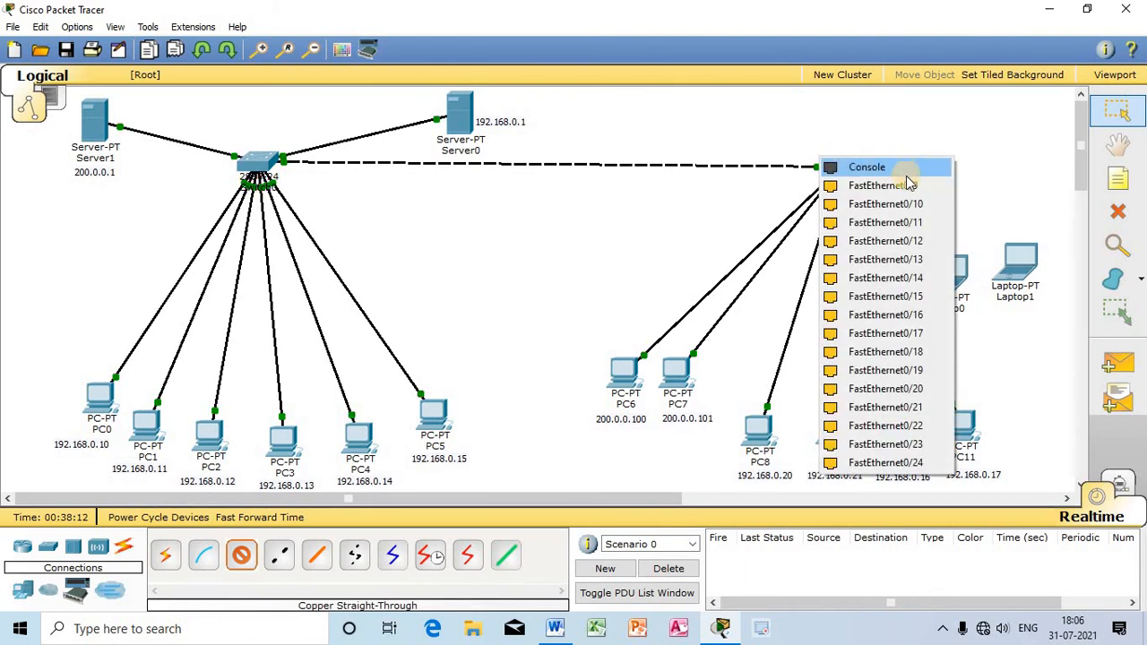
click(907, 185)
click(1022, 258)
click(1036, 269)
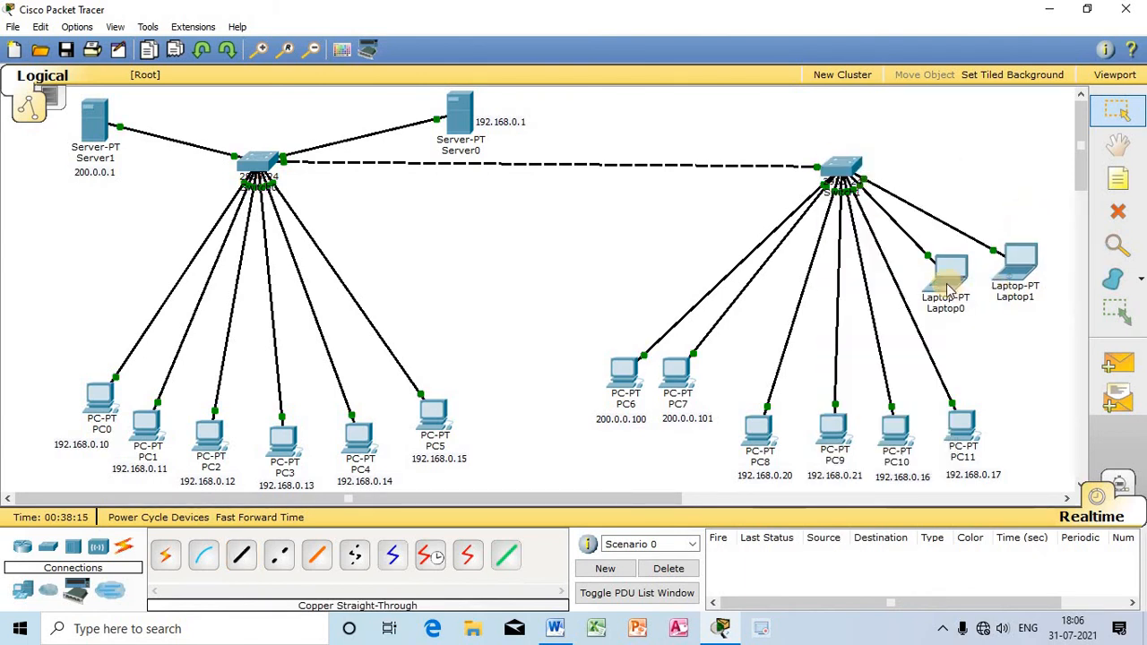
Step: Set Laptop0 to obtain its IP configuration through DHCP, reopening its settings to repeat the request, and close its window
click(951, 285)
click(444, 140)
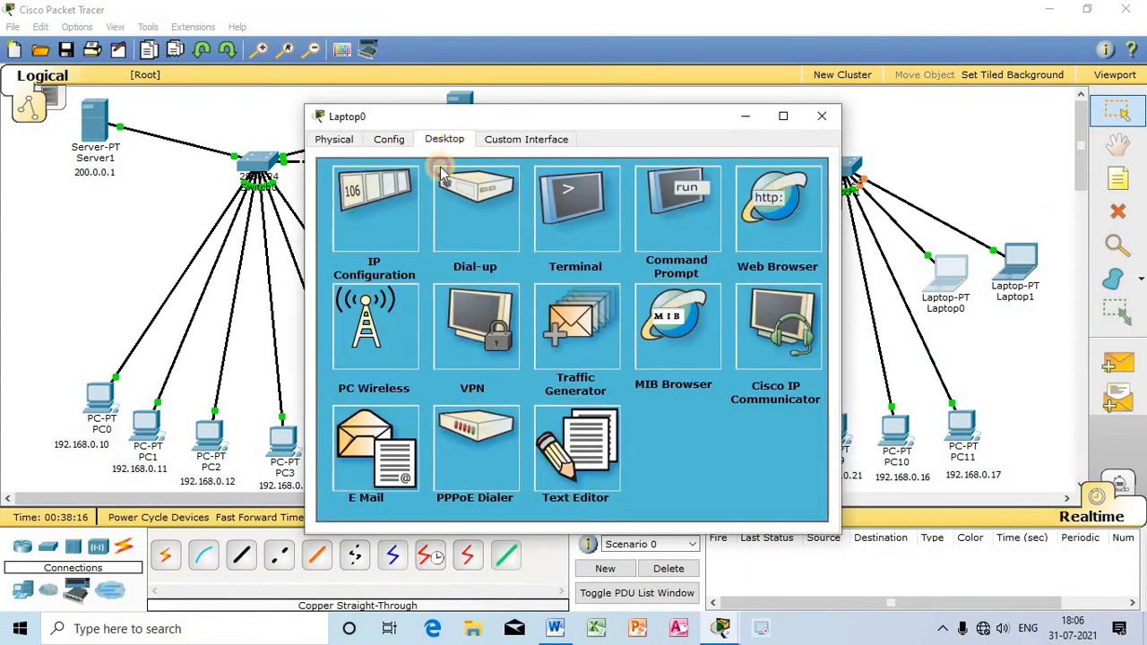
click(403, 203)
click(330, 213)
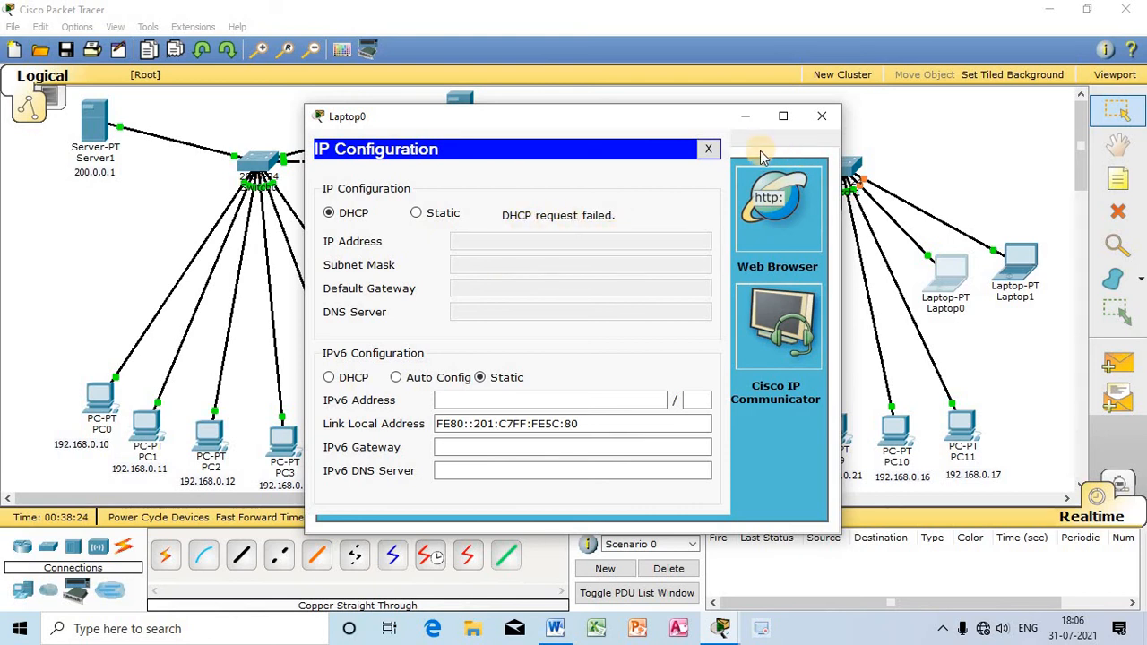
click(704, 149)
click(822, 116)
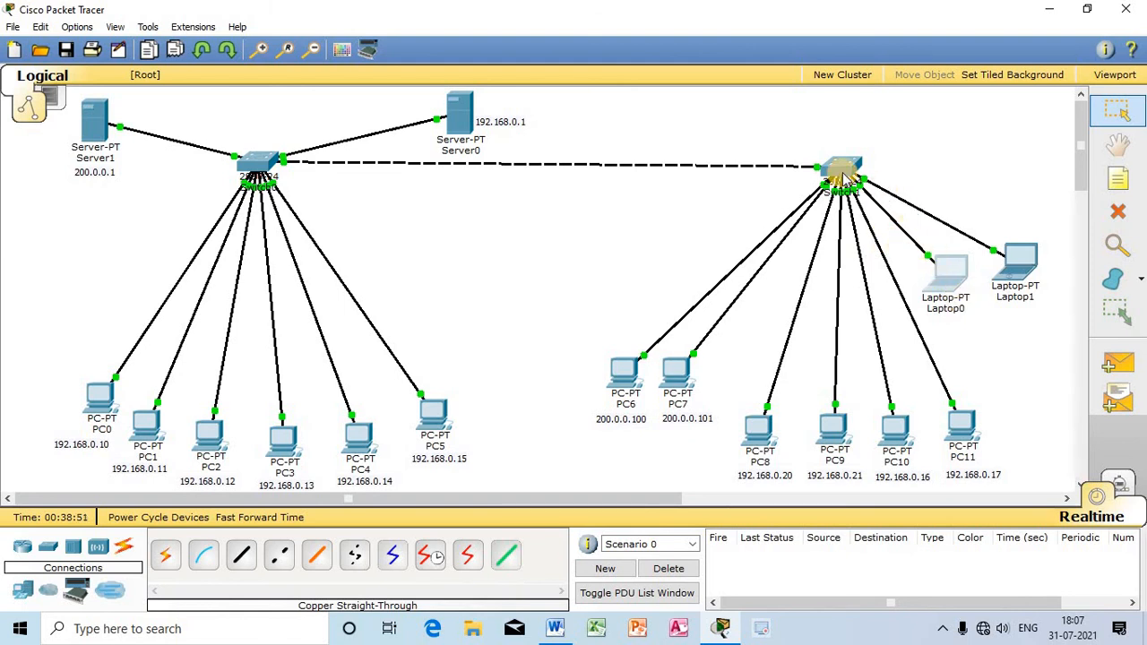
click(949, 269)
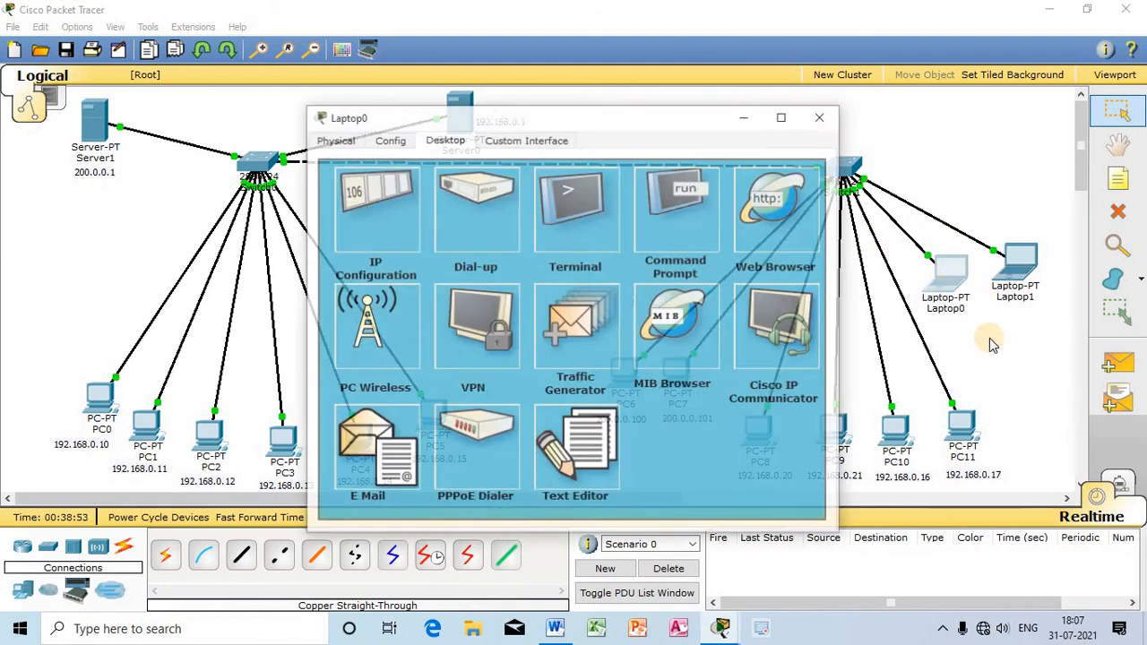
click(376, 224)
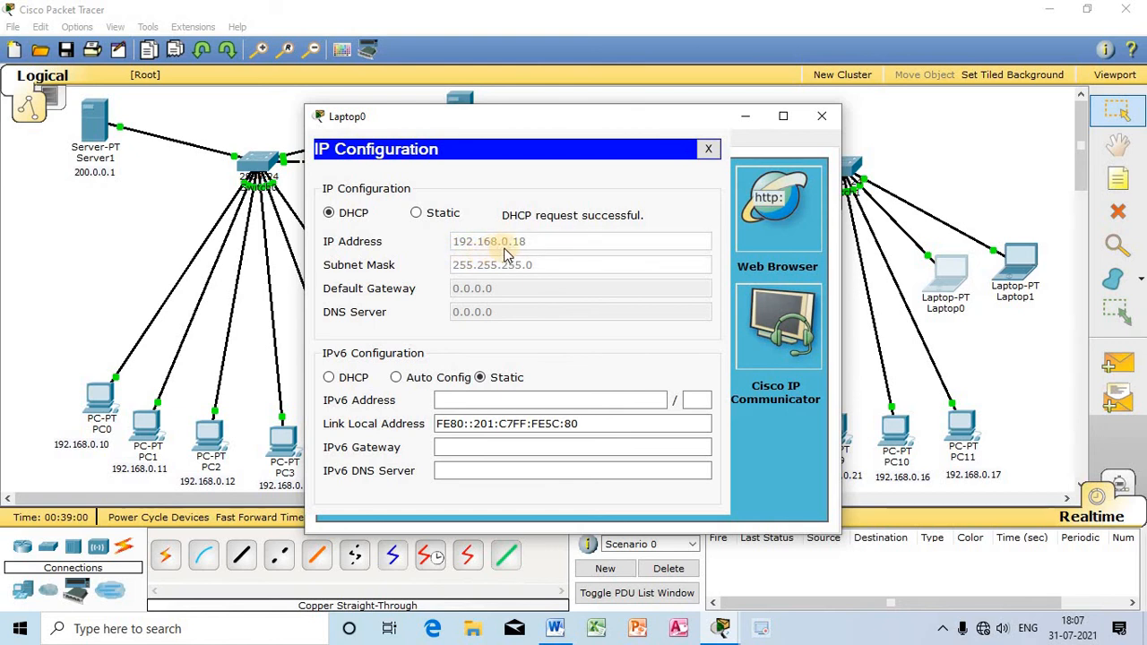
click(822, 115)
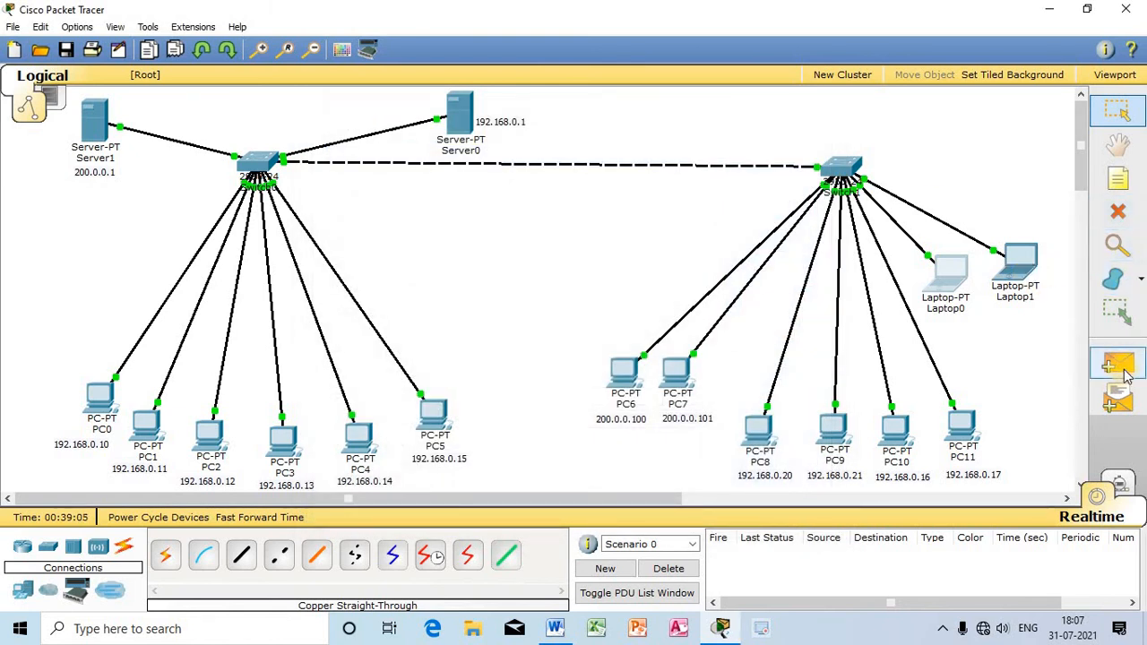
Step: Add a note reading 192.168.0.18 and position it directly below Laptop0
click(1117, 178)
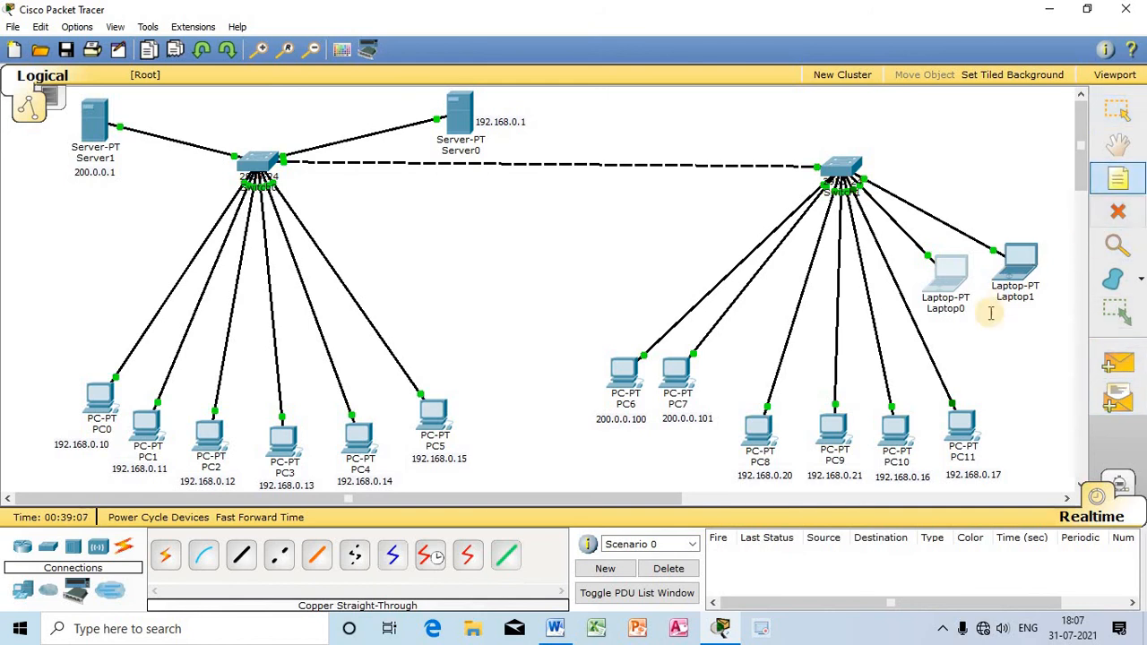
click(952, 329)
text(19)
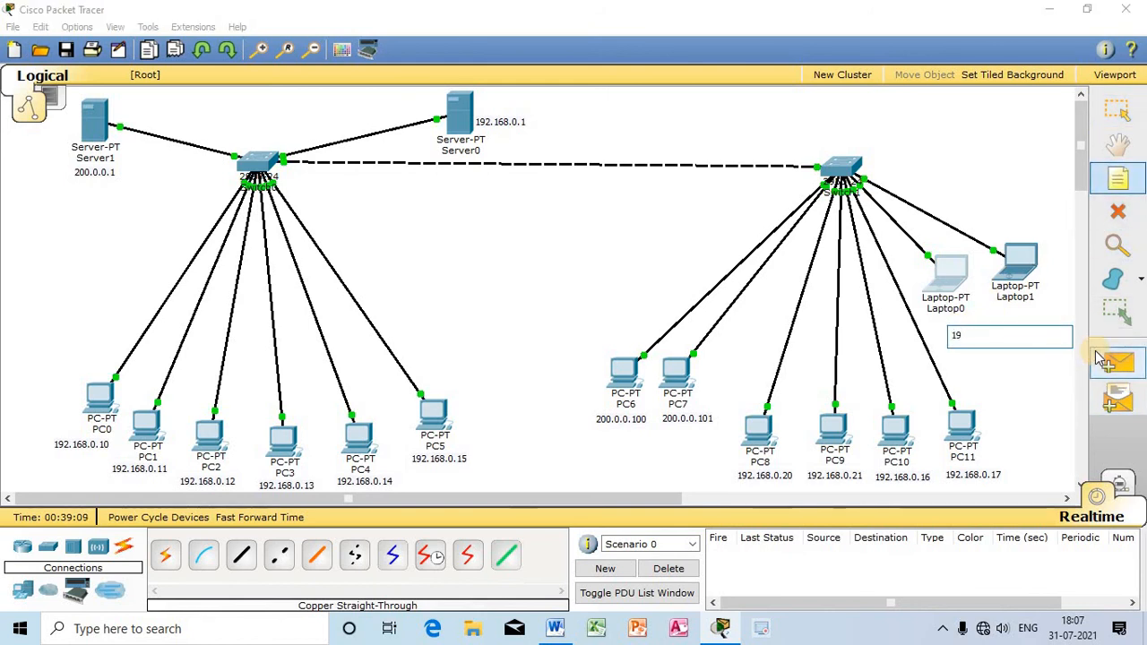
text(2.168.0.18)
click(999, 375)
drag(988, 338, 959, 323)
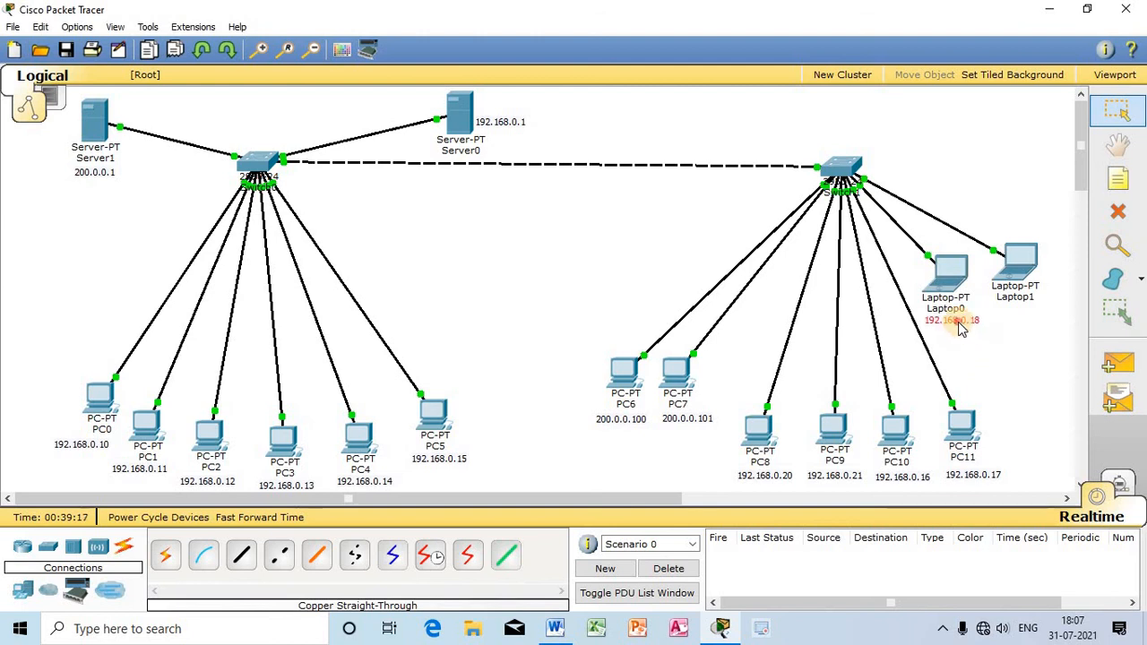
Step: Set Laptop1 to obtain its IP configuration through DHCP and close its window
click(1008, 267)
click(445, 139)
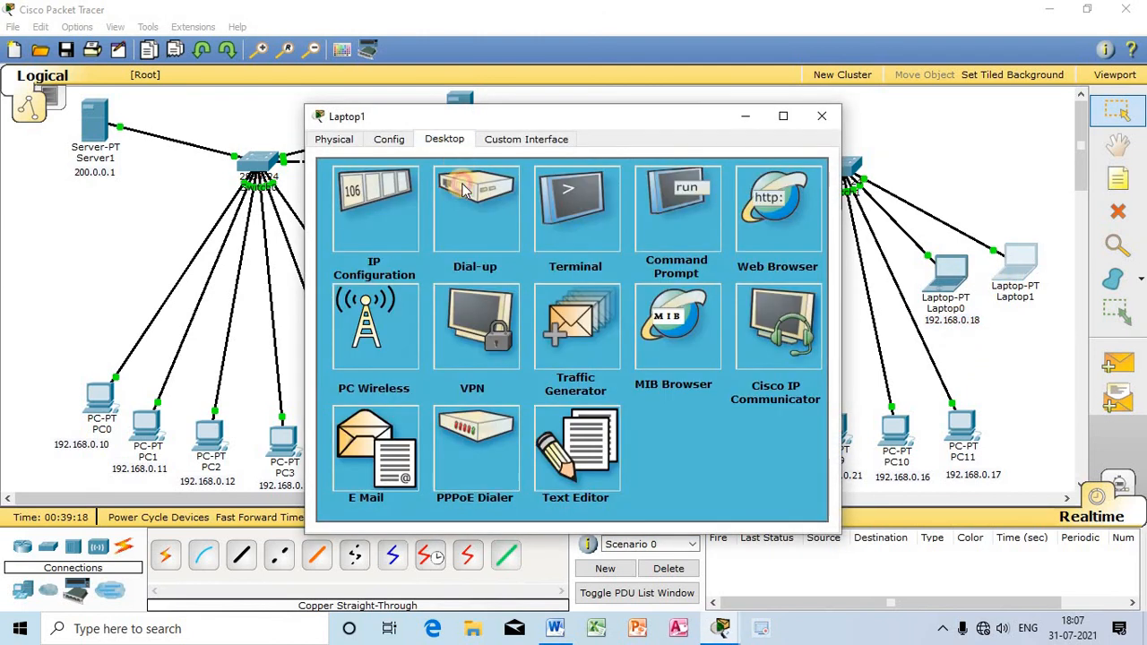
click(371, 201)
click(350, 212)
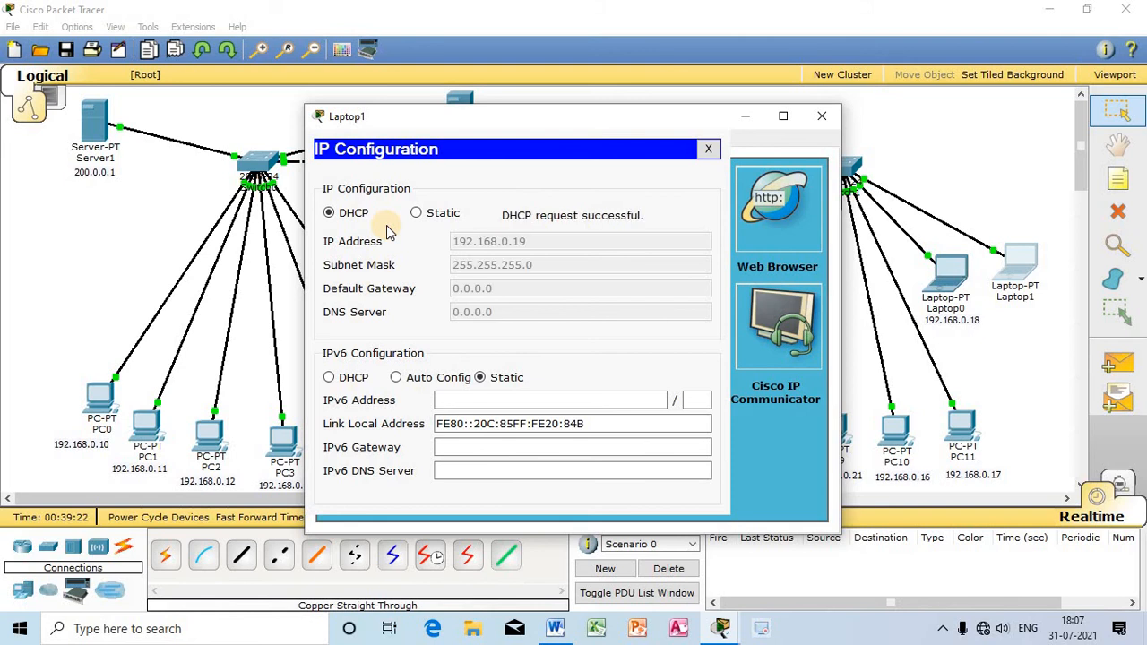
click(822, 116)
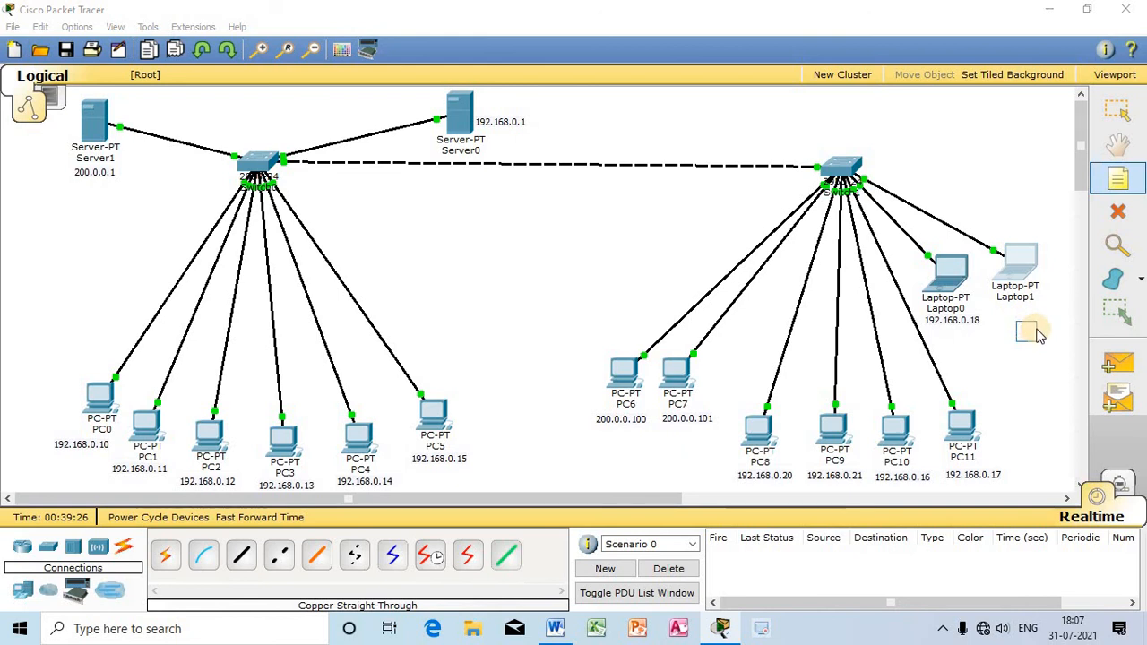
Step: Add a note reading 192.168.0.19 and position it directly below Laptop1, shifting the laptop slightly down to sit closer to it
text(192.168.0.19)
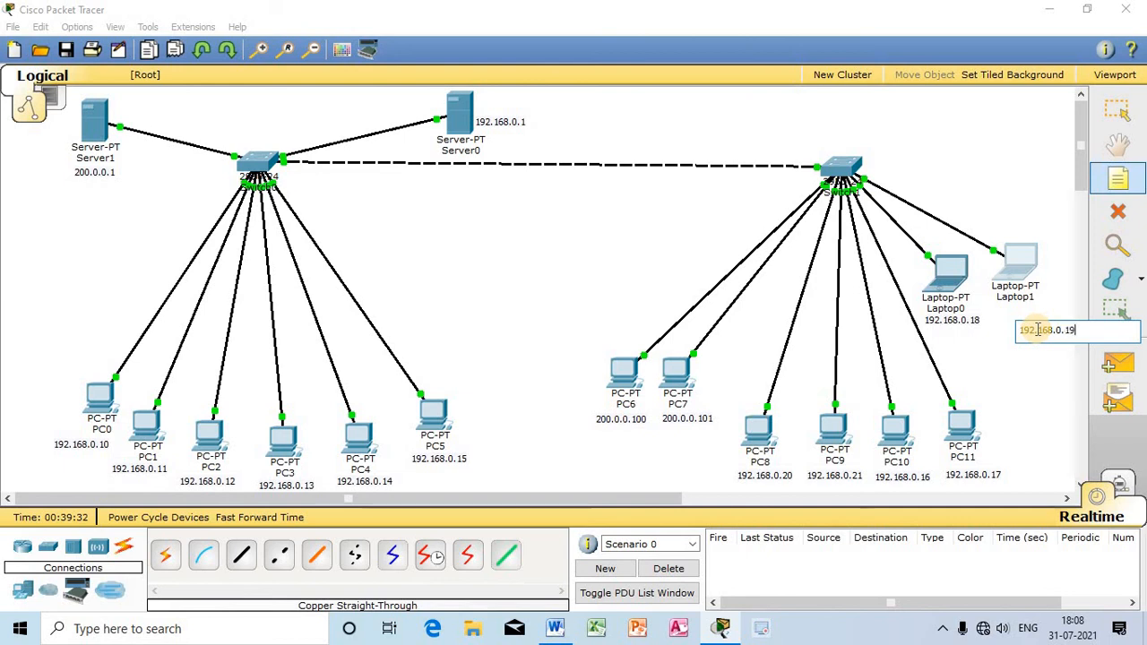
key(Escape)
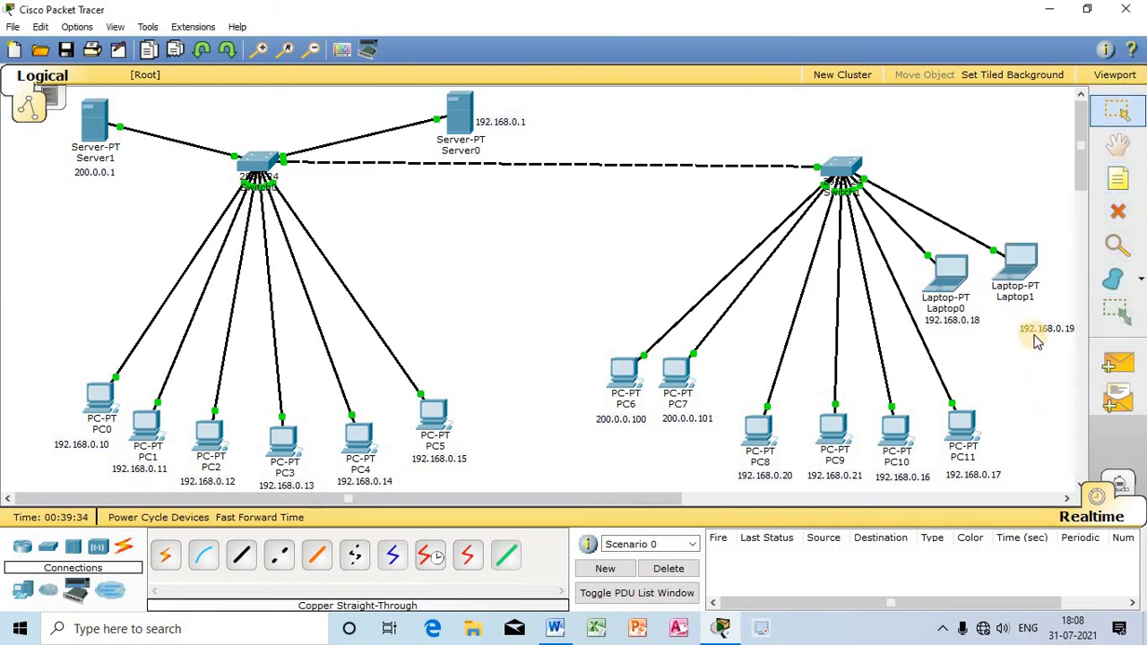
drag(1035, 334, 1013, 325)
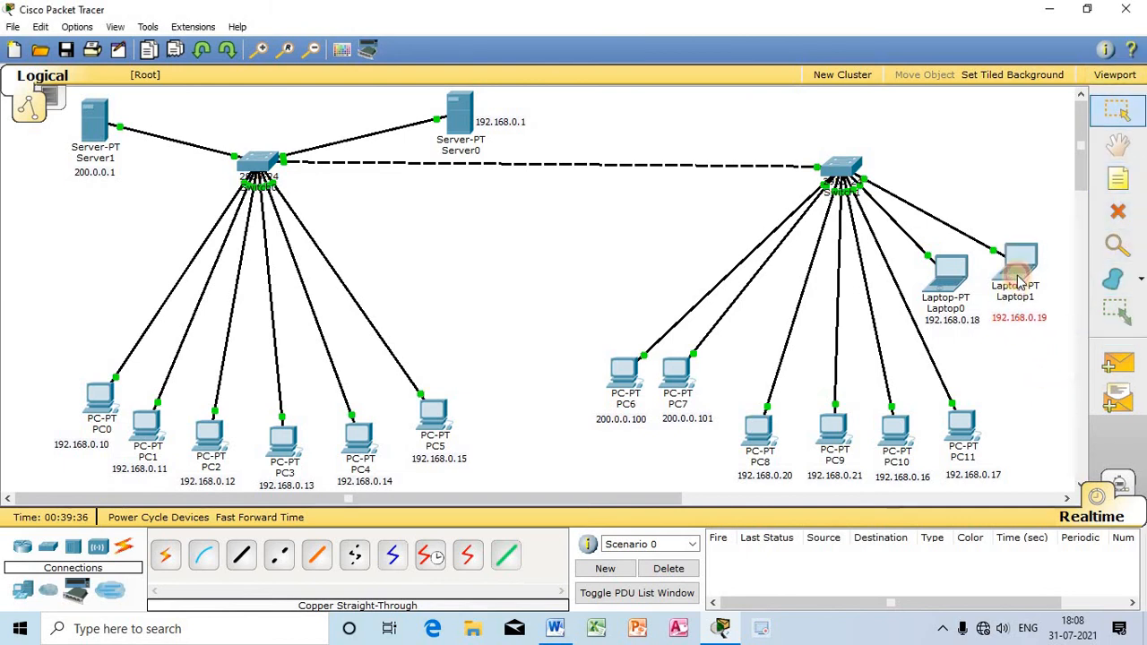
drag(1017, 276, 1024, 322)
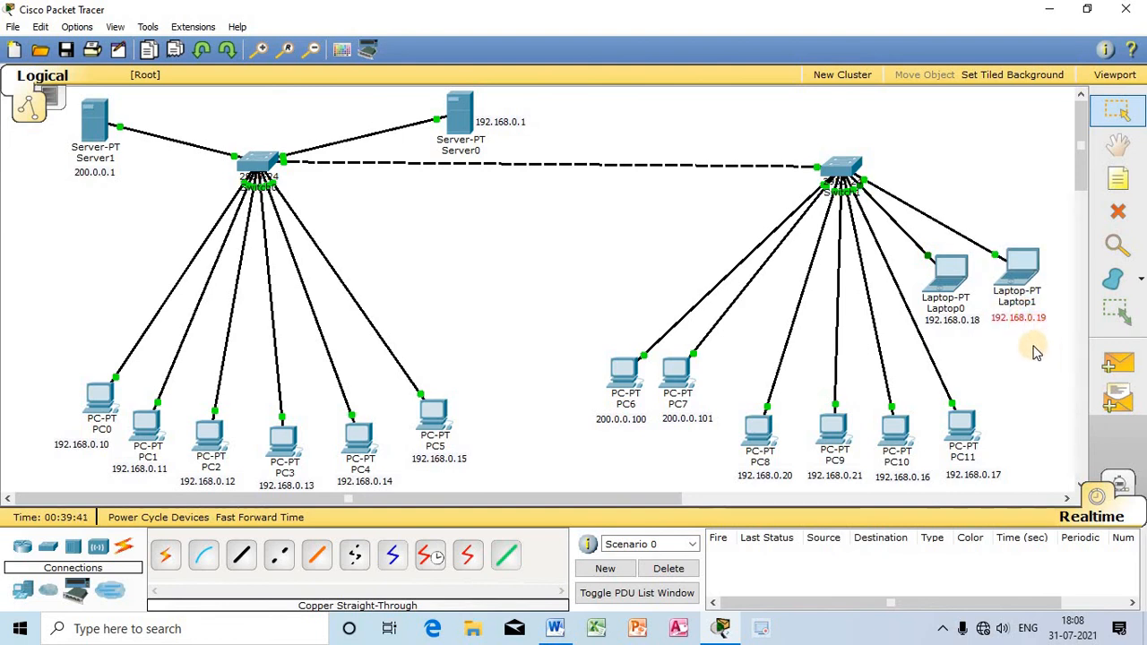
click(1036, 380)
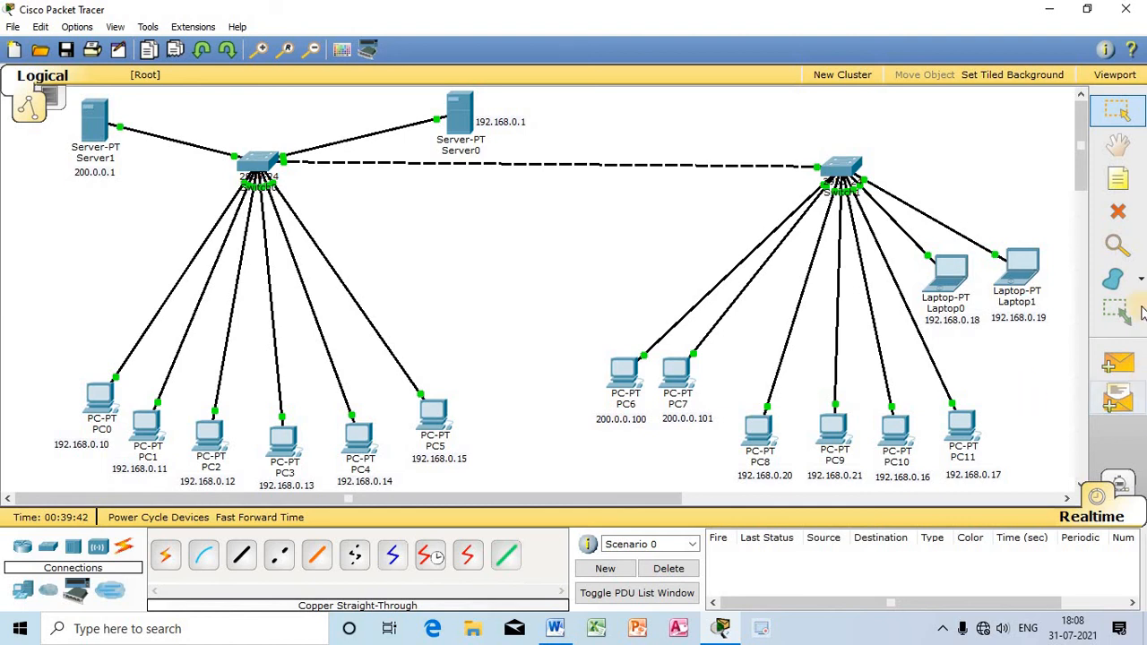
Step: Test connectivity by sending a simple PDU from Laptop0 to PC3, and delete the test scenario
click(1116, 364)
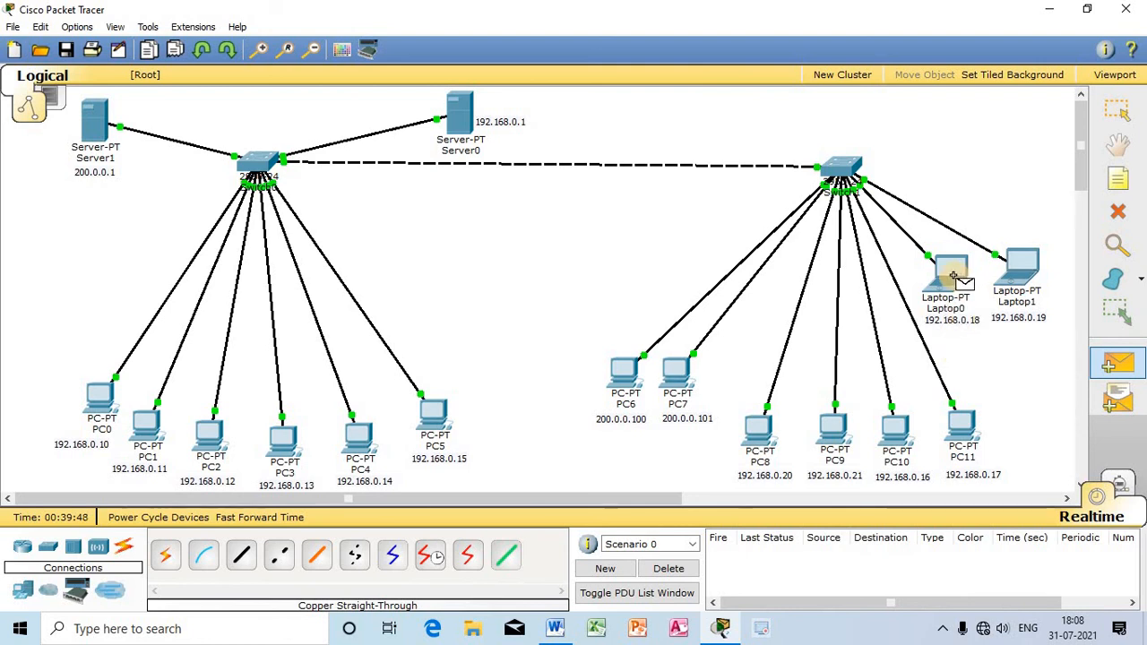
click(955, 276)
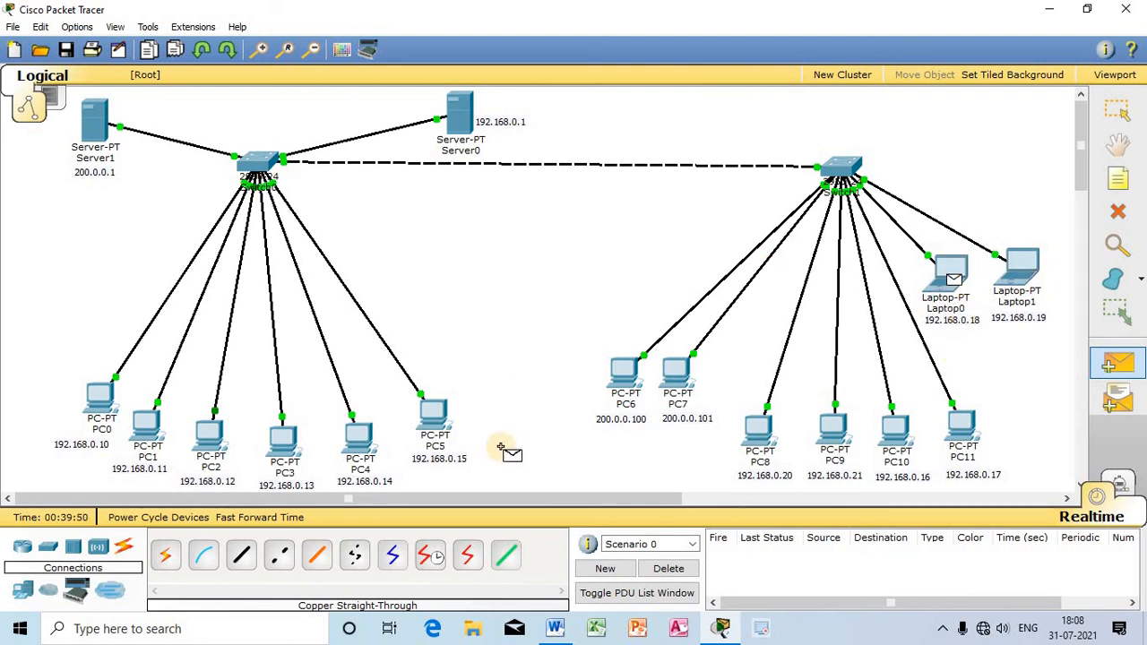
click(281, 444)
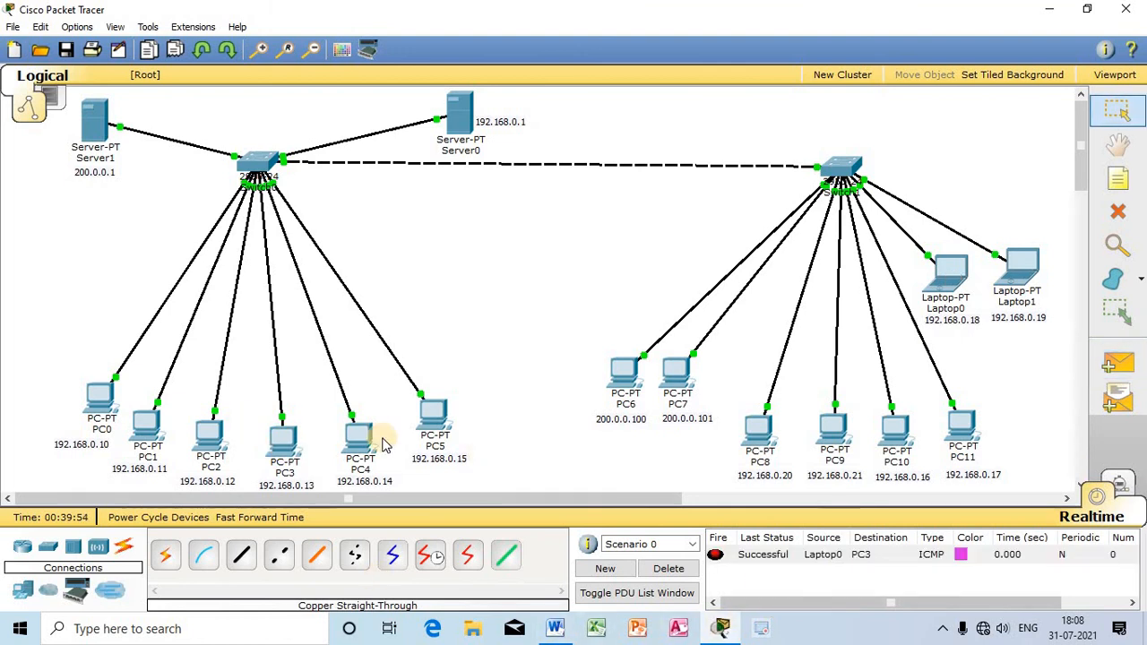
click(669, 569)
Step: Test connectivity by sending a simple PDU from PC9 to PC7, and delete the test scenario
click(1118, 363)
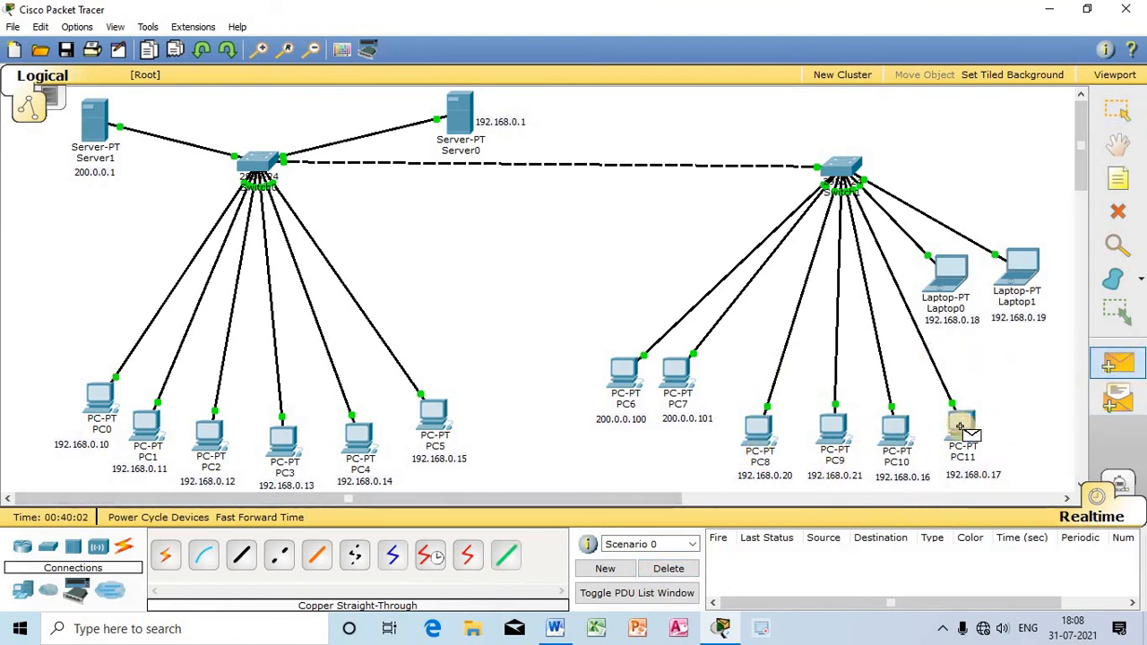
click(838, 433)
click(676, 378)
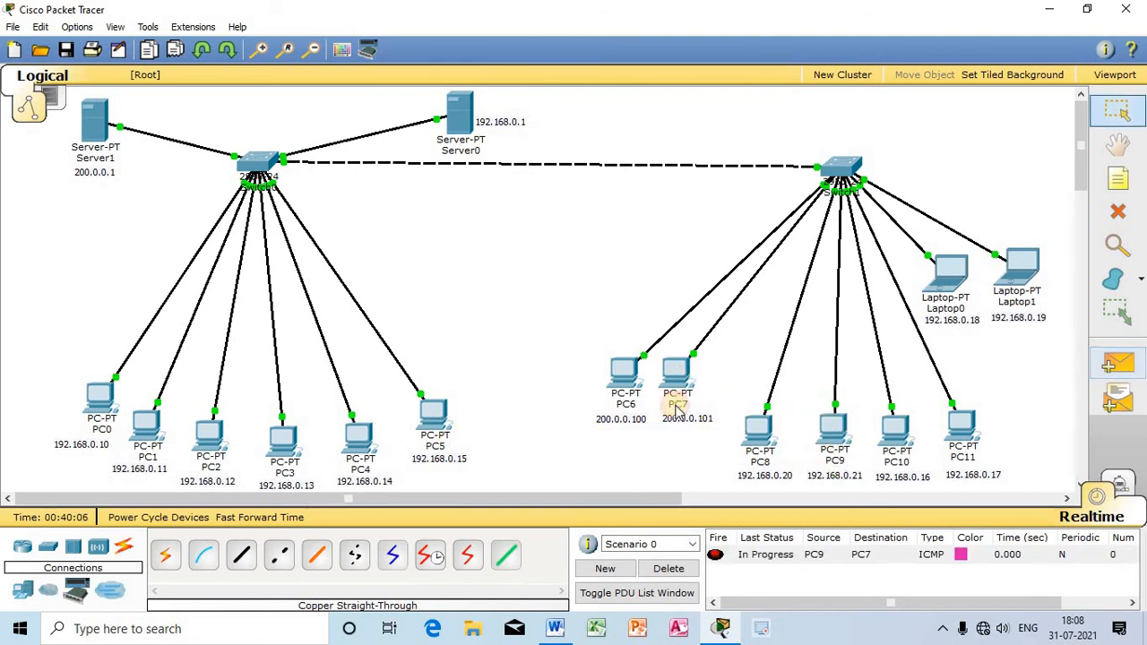
click(685, 570)
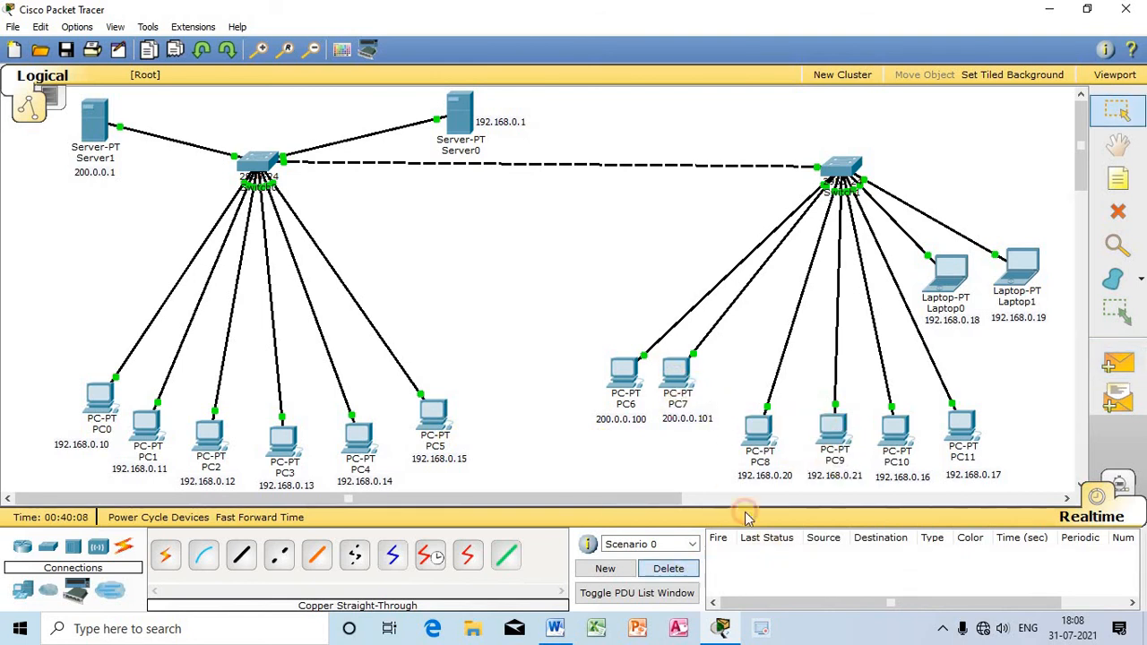
Step: Move PC6 and PC7 slightly up and to the left, along with their 200.0.0.100 and 200.0.0.101 notes
drag(619, 389, 601, 361)
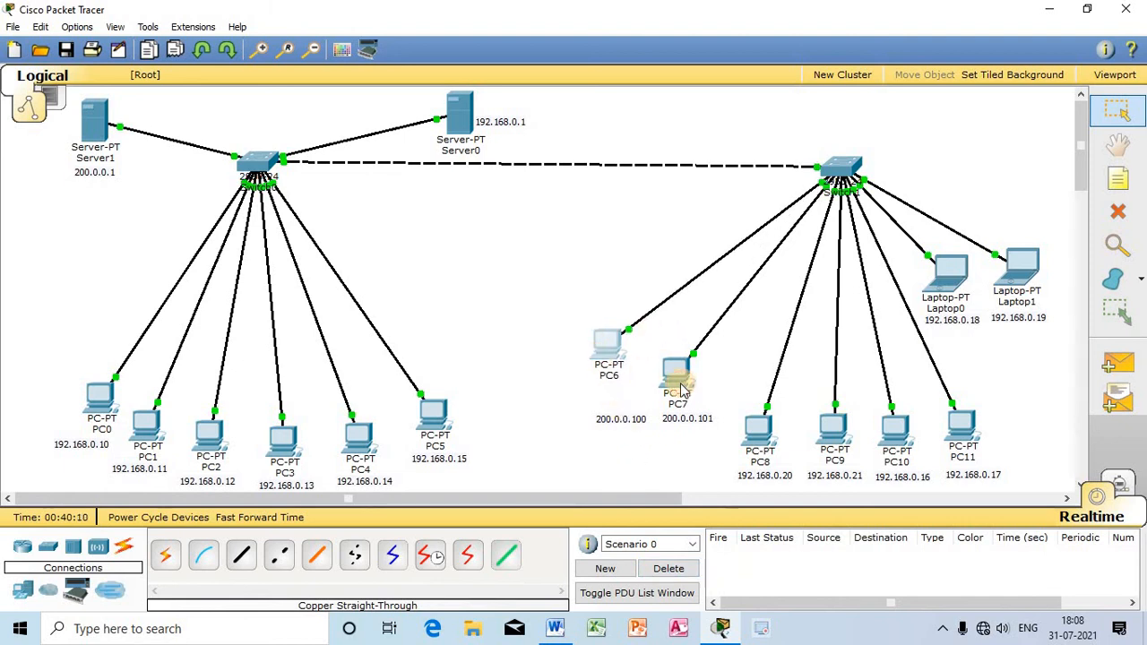
drag(673, 379, 661, 349)
drag(630, 420, 602, 392)
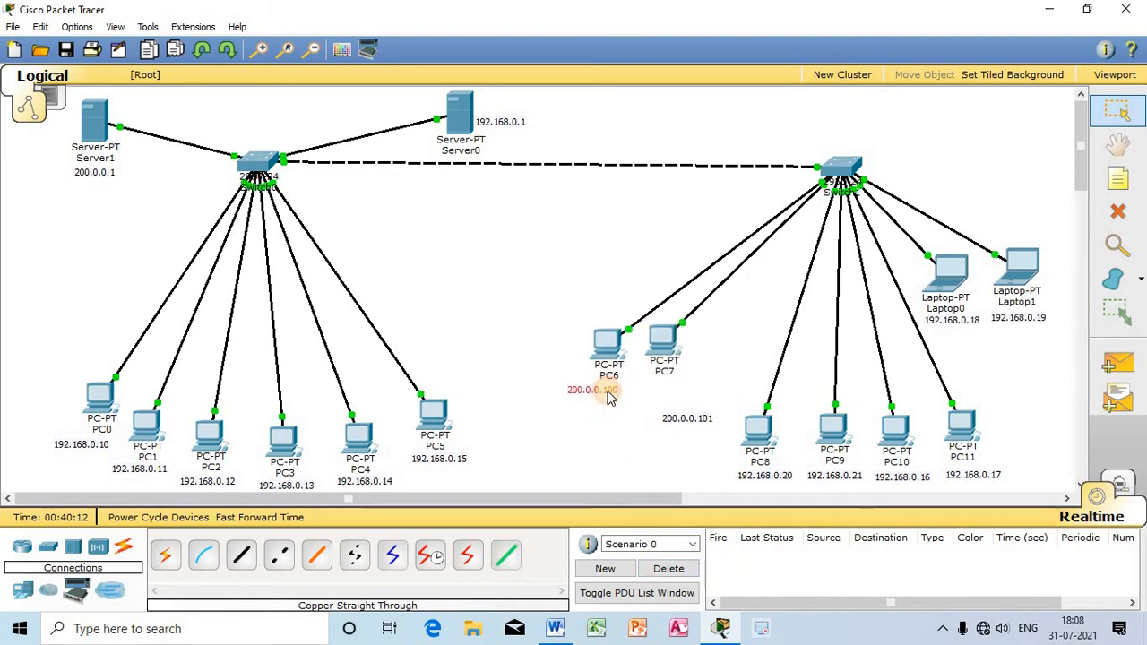
click(672, 421)
drag(670, 422, 647, 404)
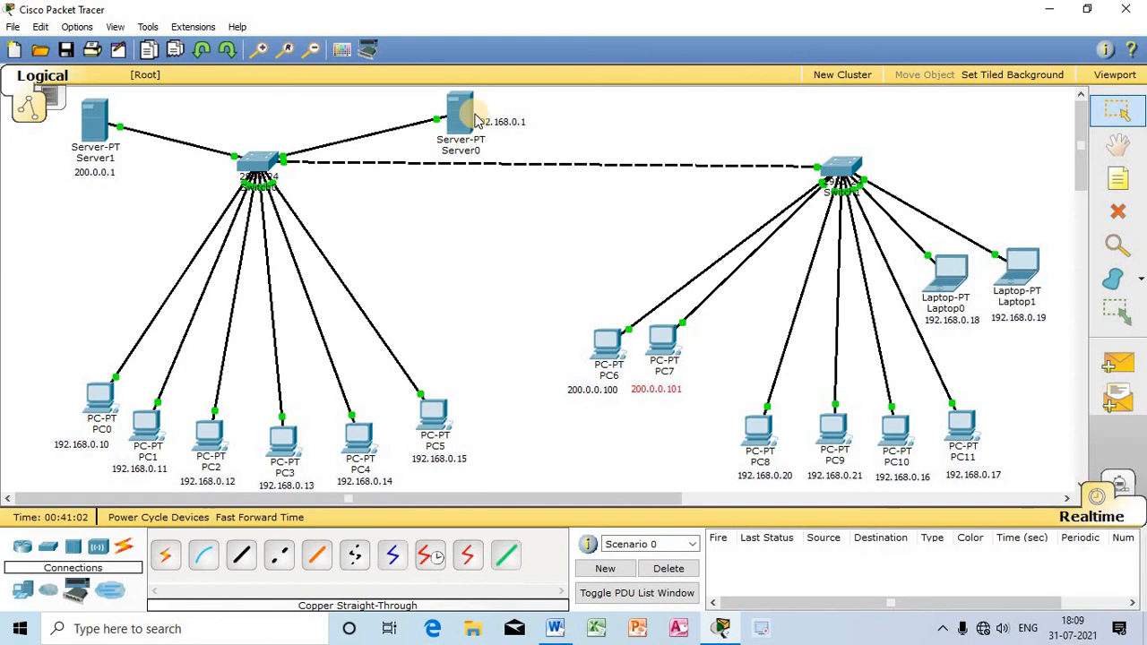
Step: Place a new generic PC in the empty area above PC5, below Server0
mouse_move(478, 121)
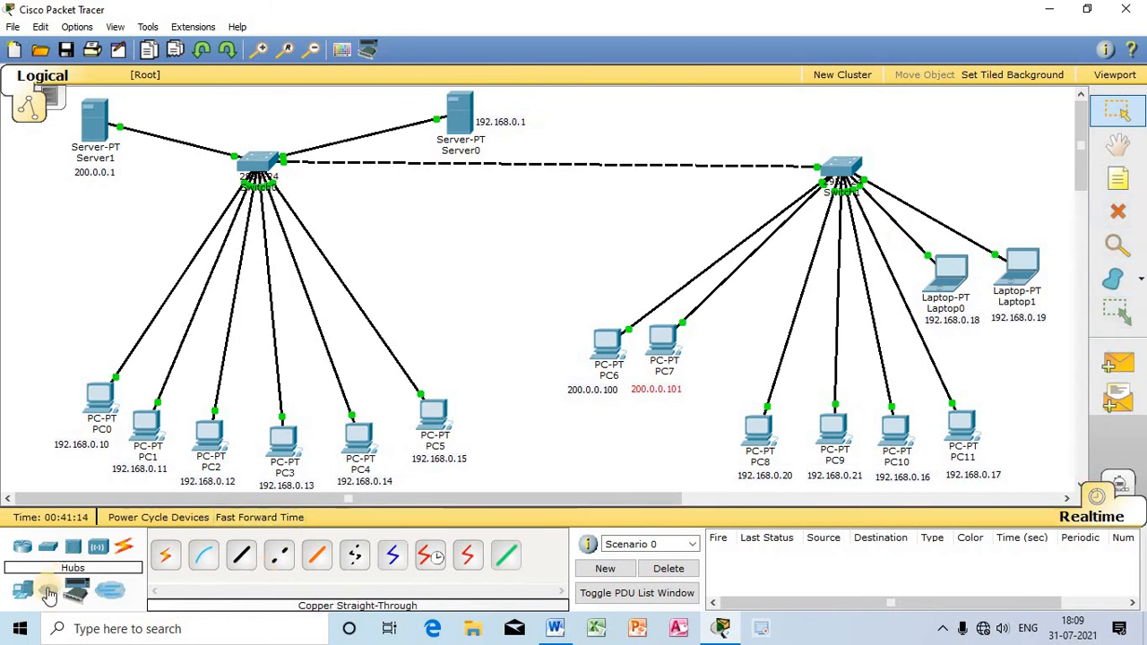
click(19, 591)
click(166, 556)
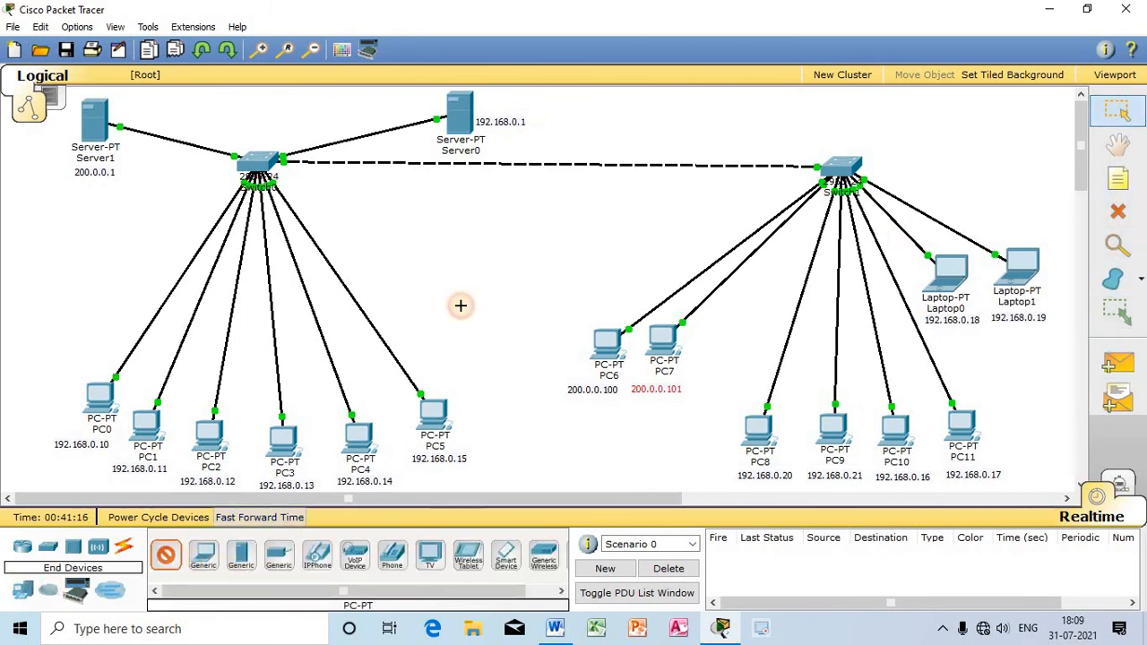
click(461, 303)
Step: Connect the first switch's FastEthernet0/11 port to PC12 with a copper straight-through cable
click(124, 547)
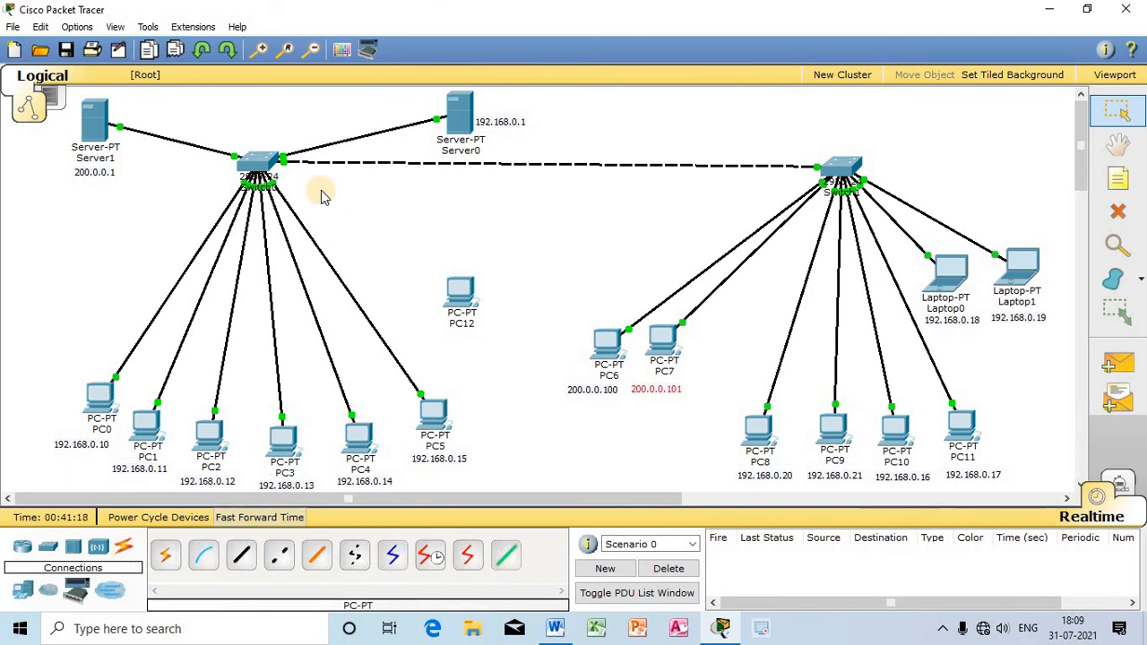
click(241, 556)
click(255, 161)
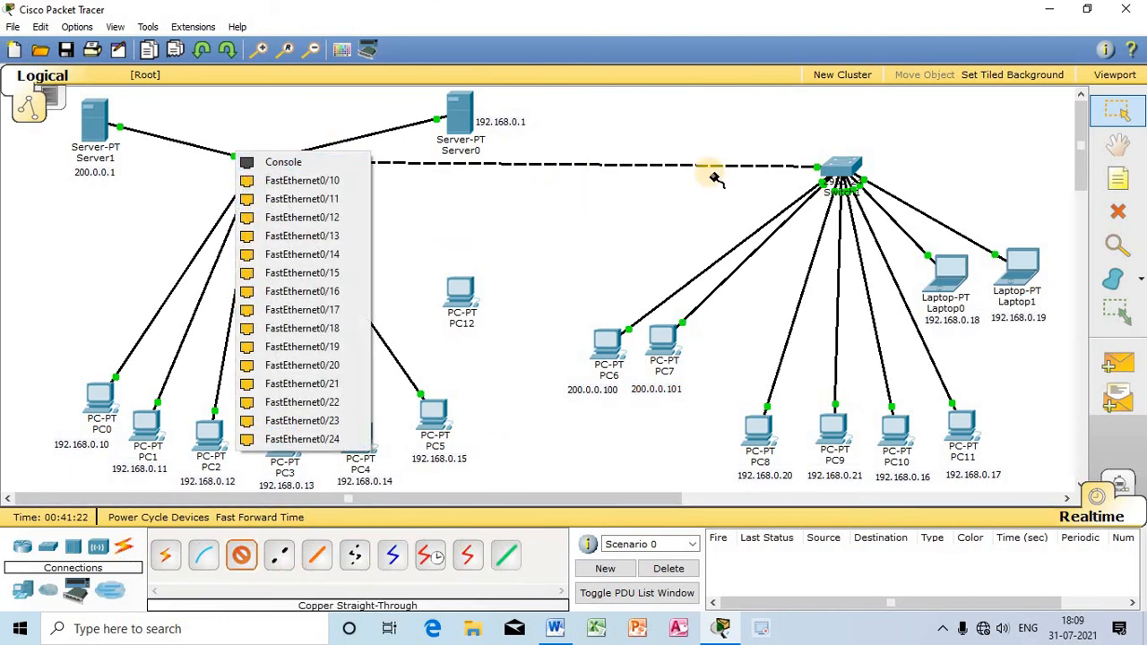
click(296, 196)
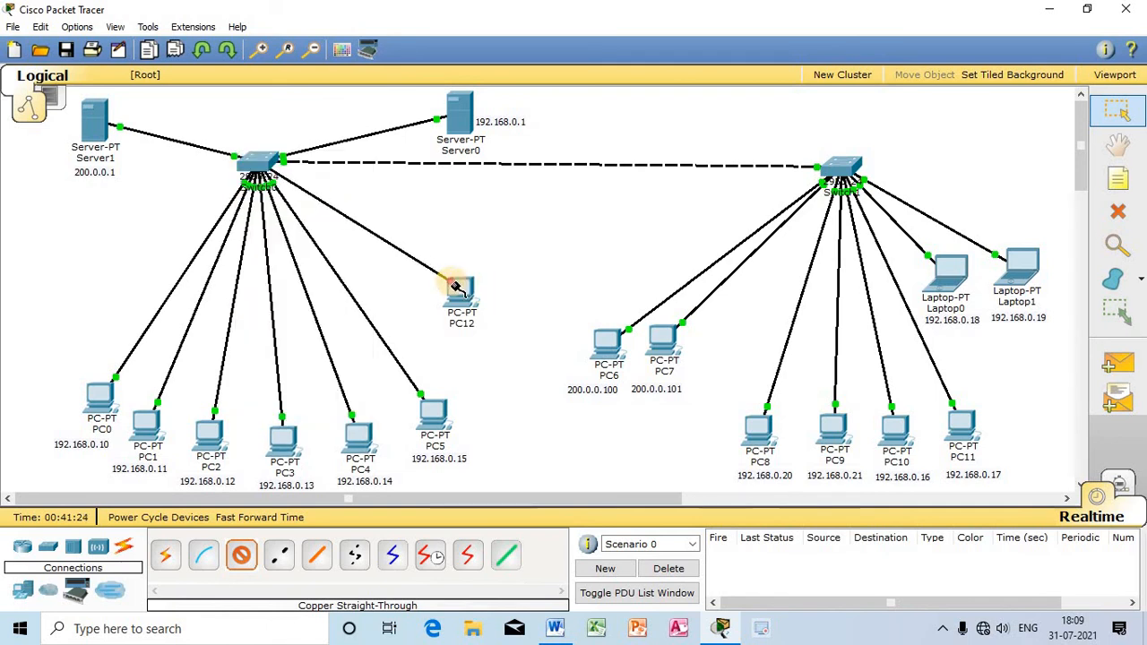
click(457, 289)
click(520, 306)
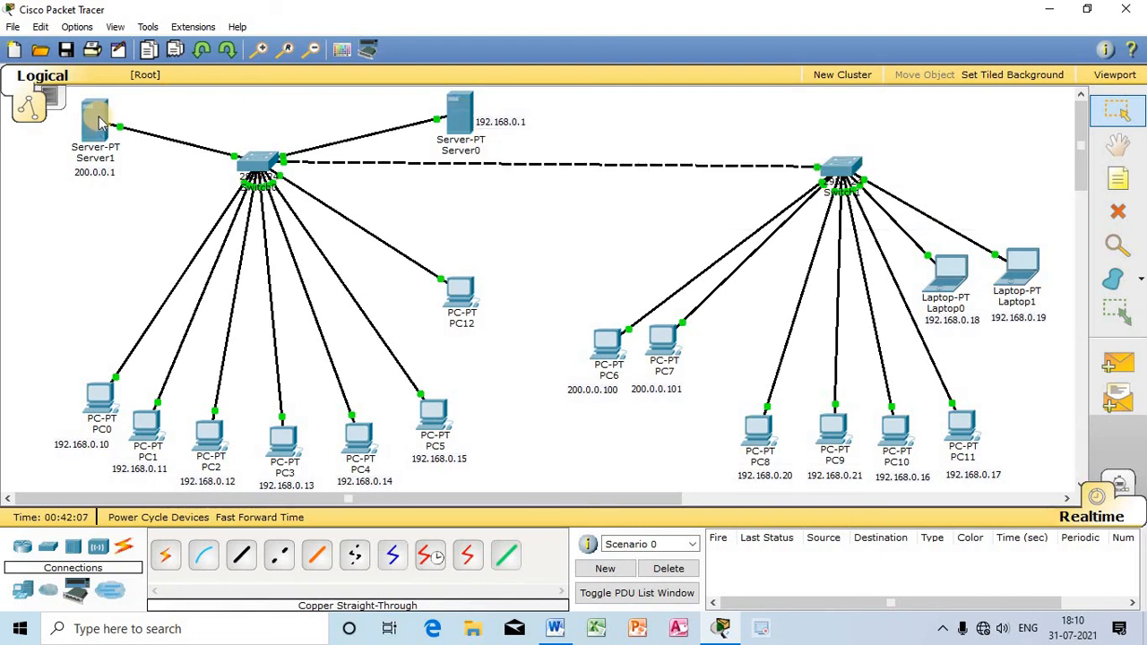
Step: Try to obtain PC12's IP configuration through DHCP, and close its window
mouse_move(100, 124)
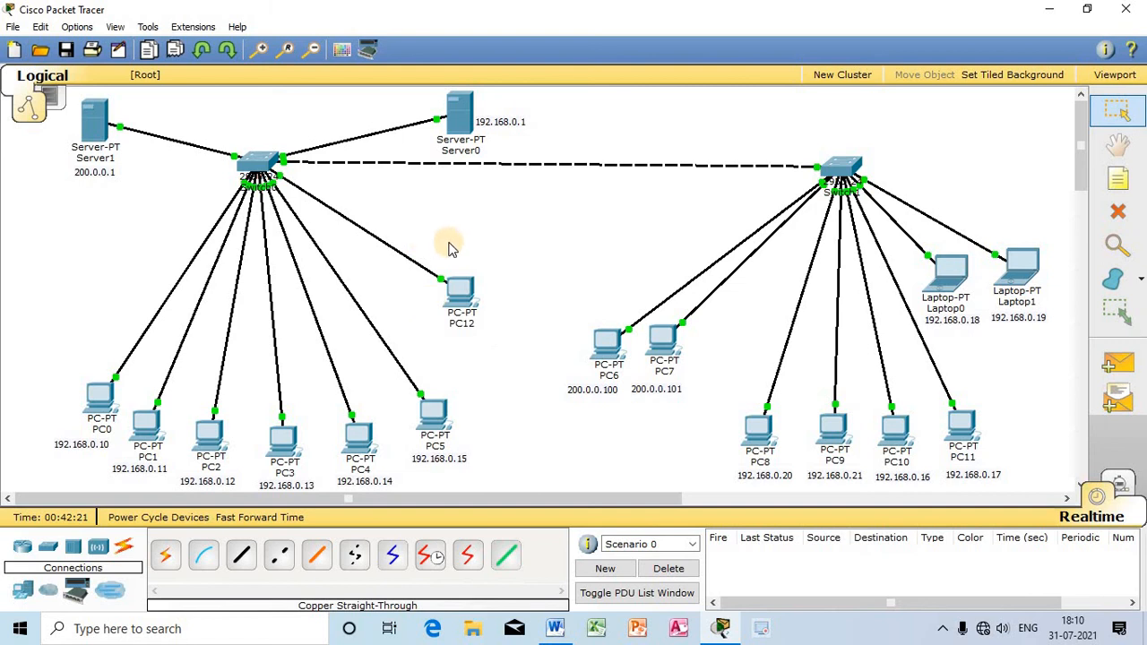
click(463, 302)
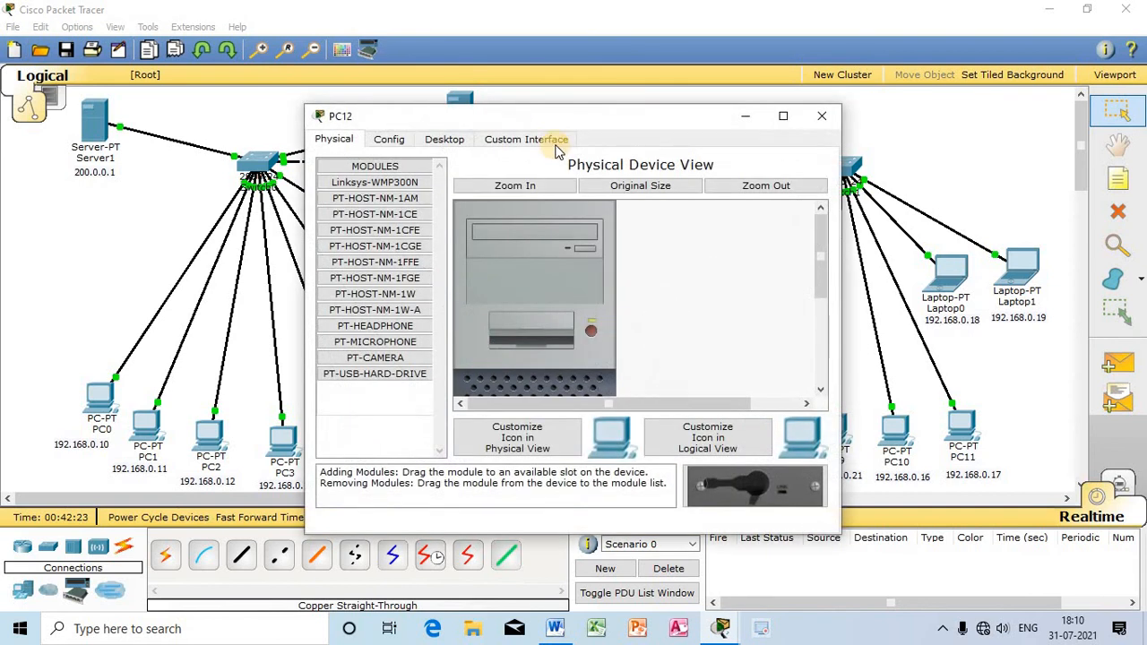
drag(561, 117, 867, 101)
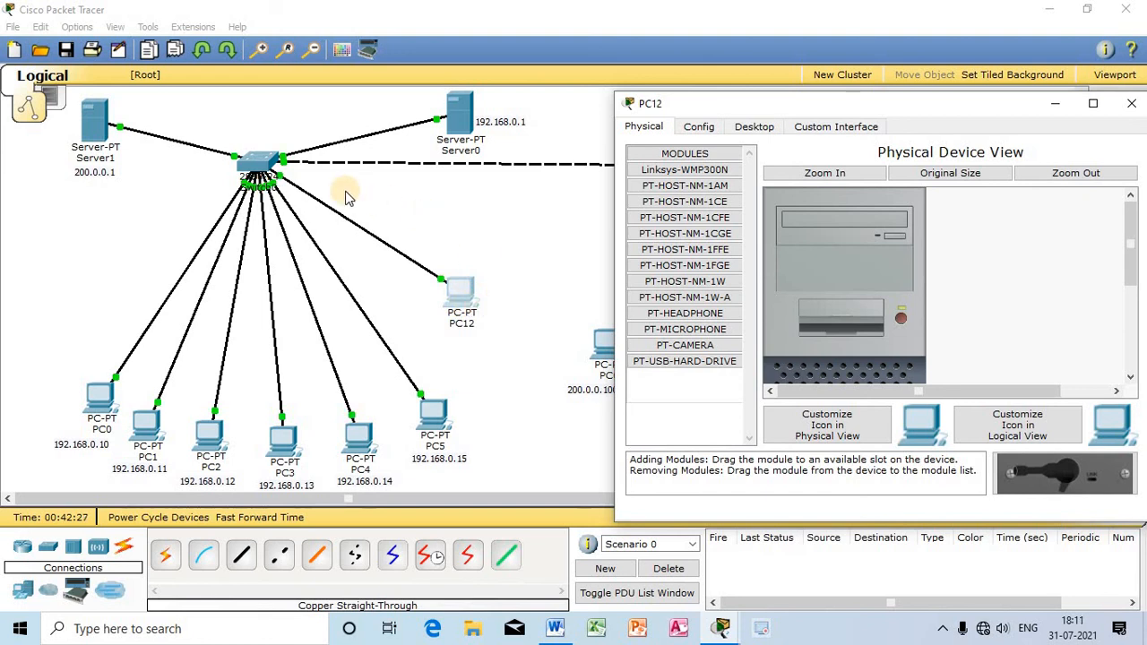
click(759, 128)
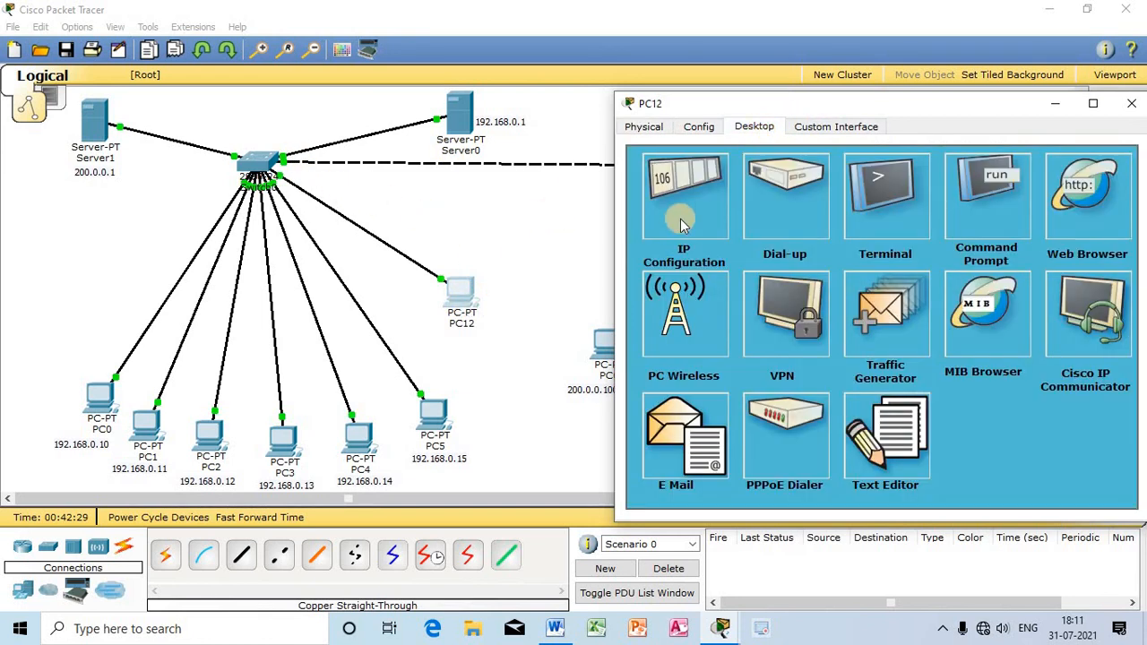
click(678, 218)
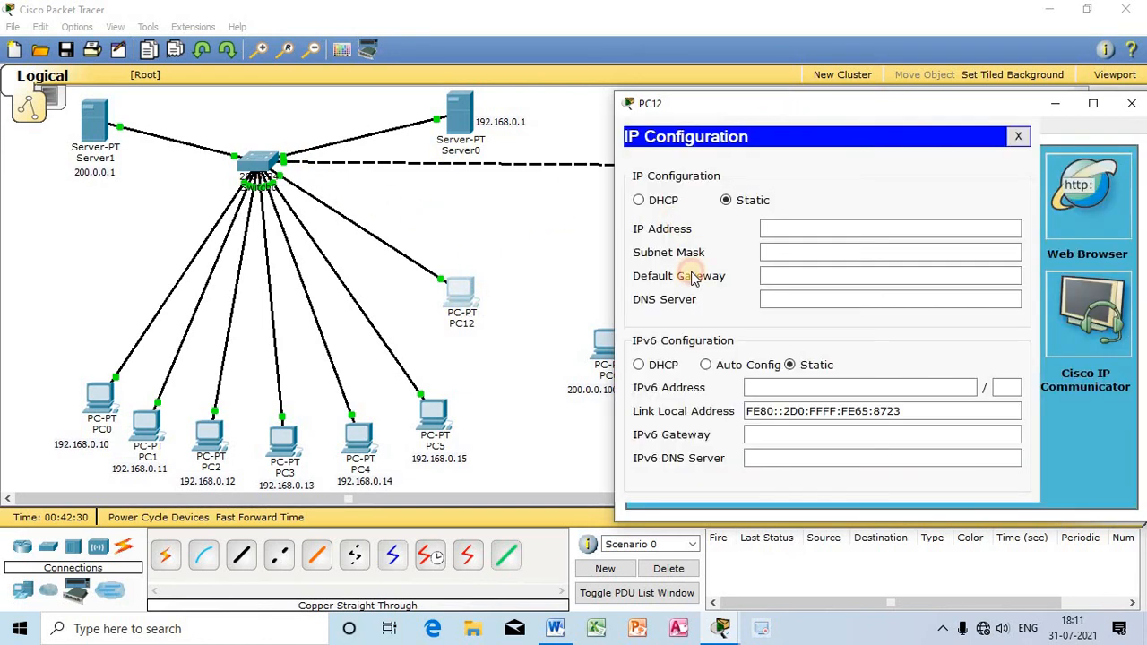
click(651, 200)
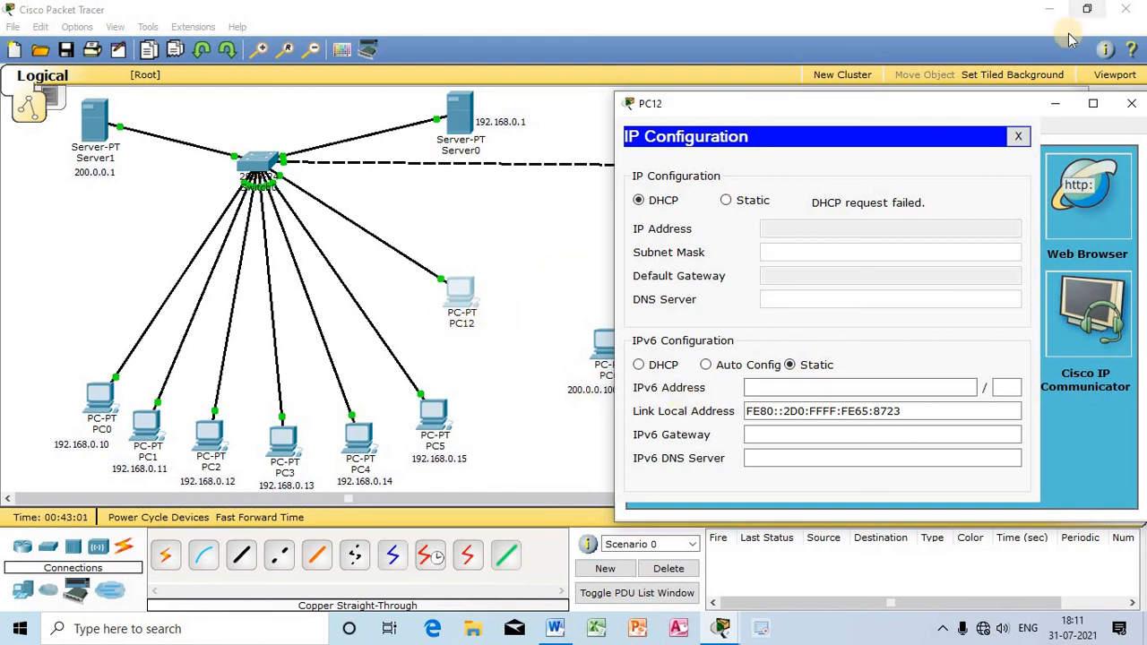
click(1131, 103)
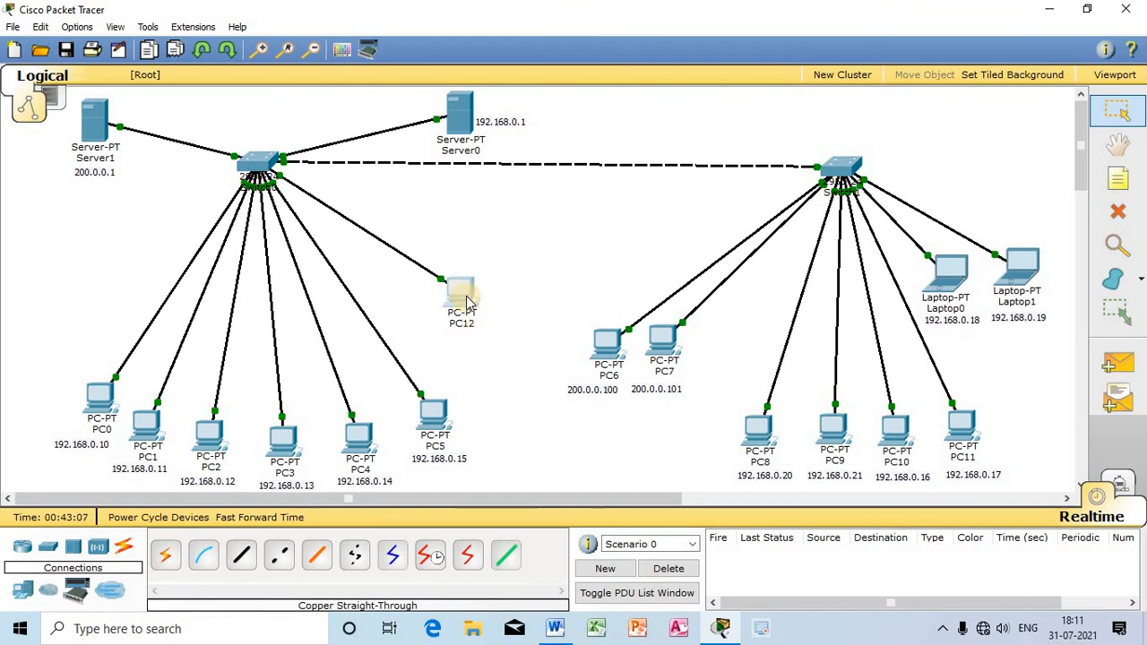
Step: Set the maximum number of users in Server1's DHCP serverPool to 4, save the pool, and close the window
click(95, 121)
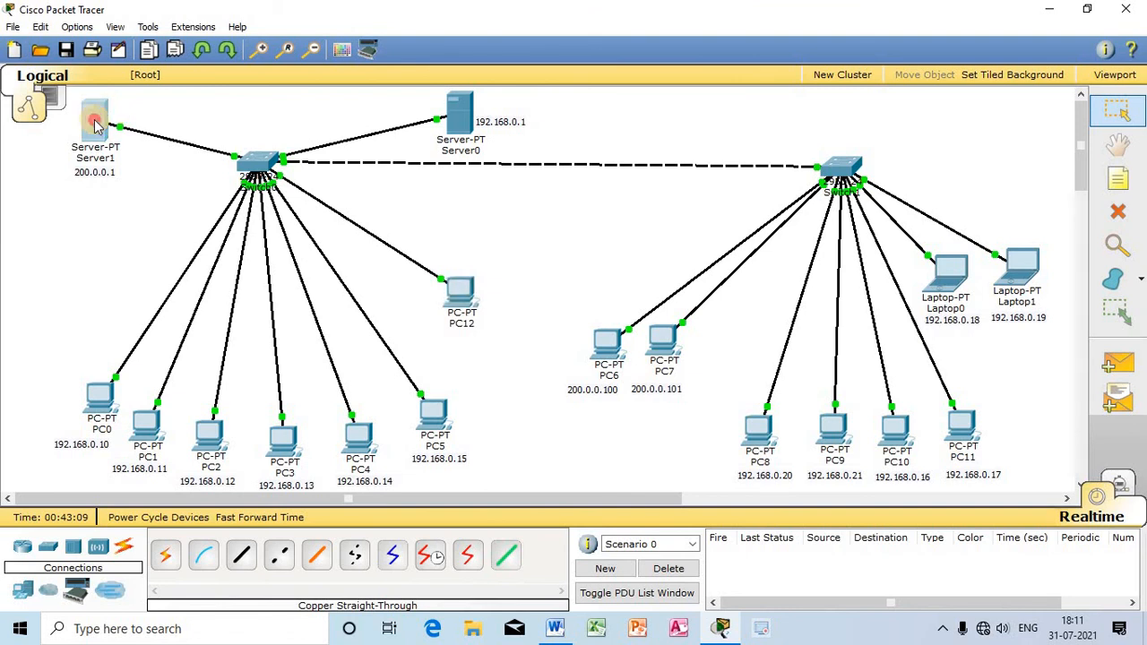
drag(555, 115, 756, 97)
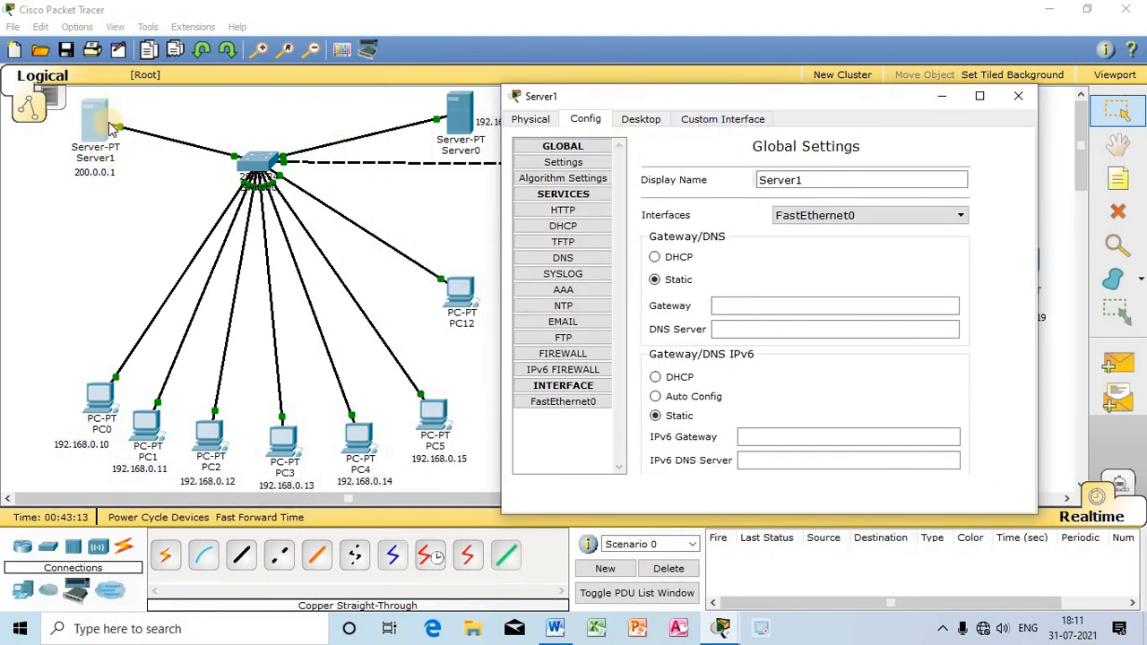
click(563, 226)
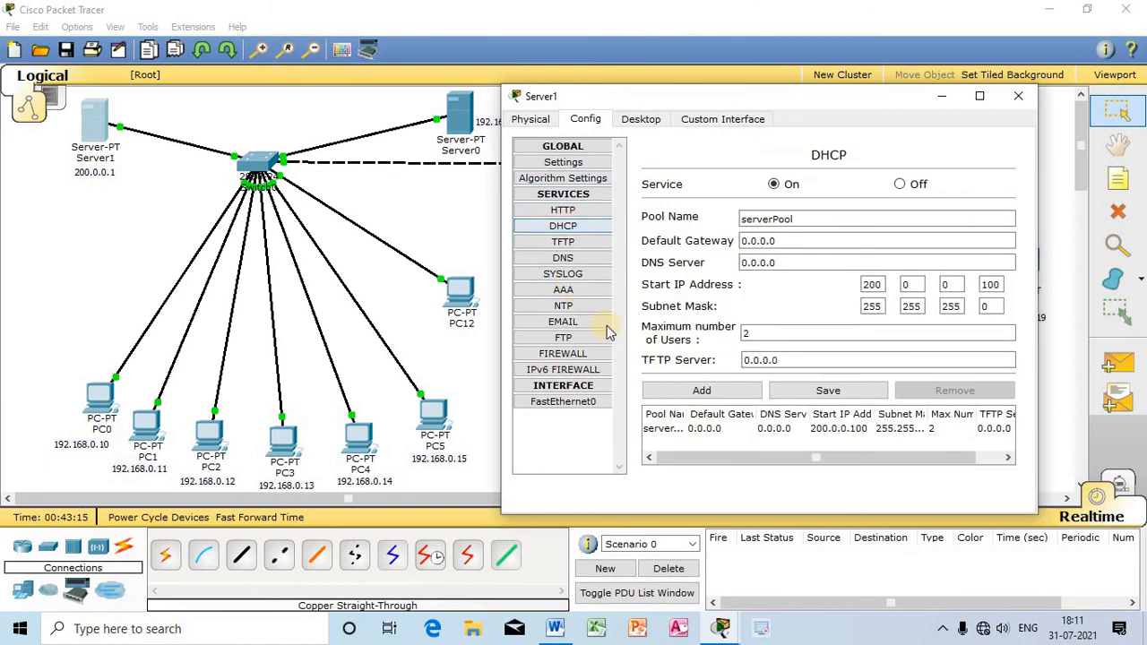
double_click(753, 333)
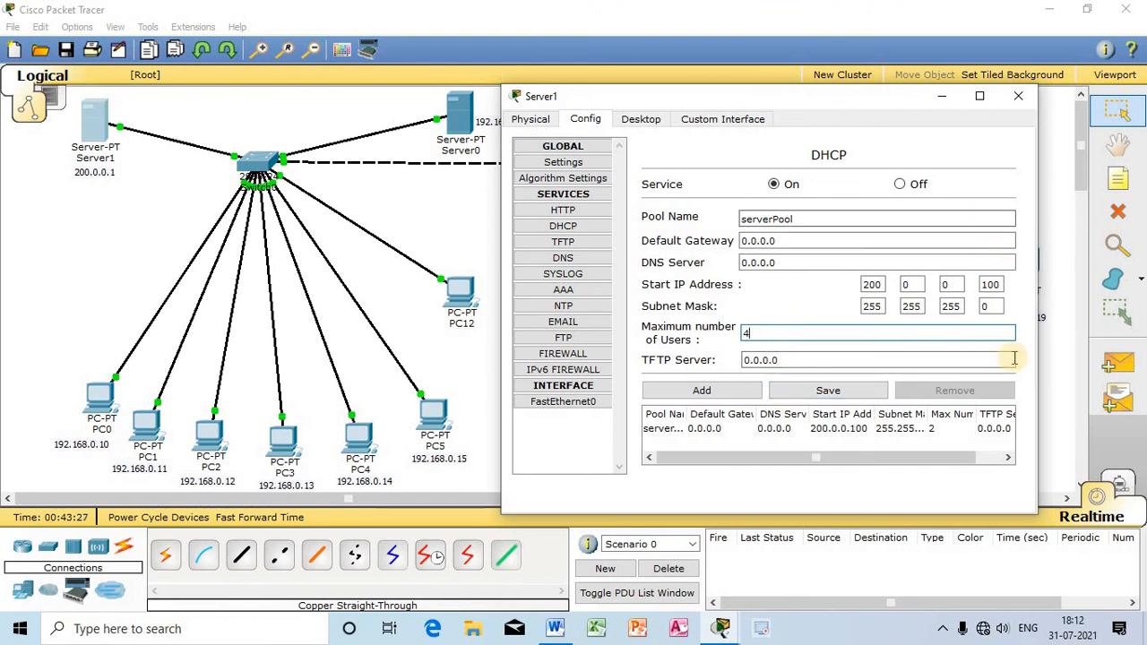
click(866, 392)
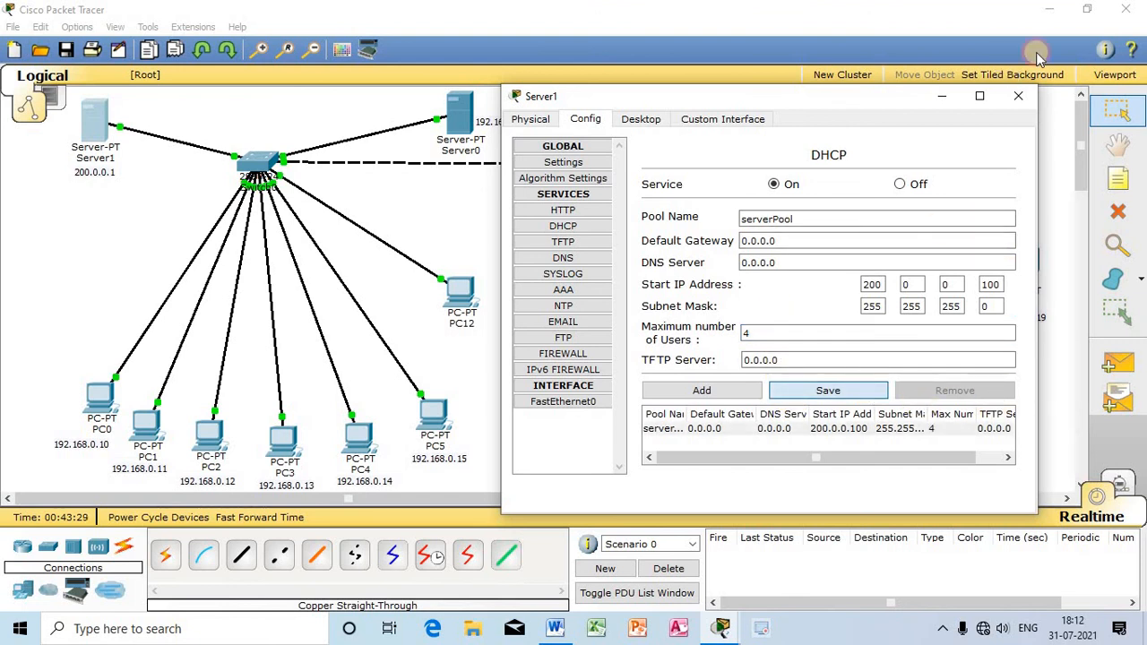
click(1019, 96)
Step: Switch PC12's IP configuration to static and back to DHCP to repeat the address request, and close its window
click(458, 292)
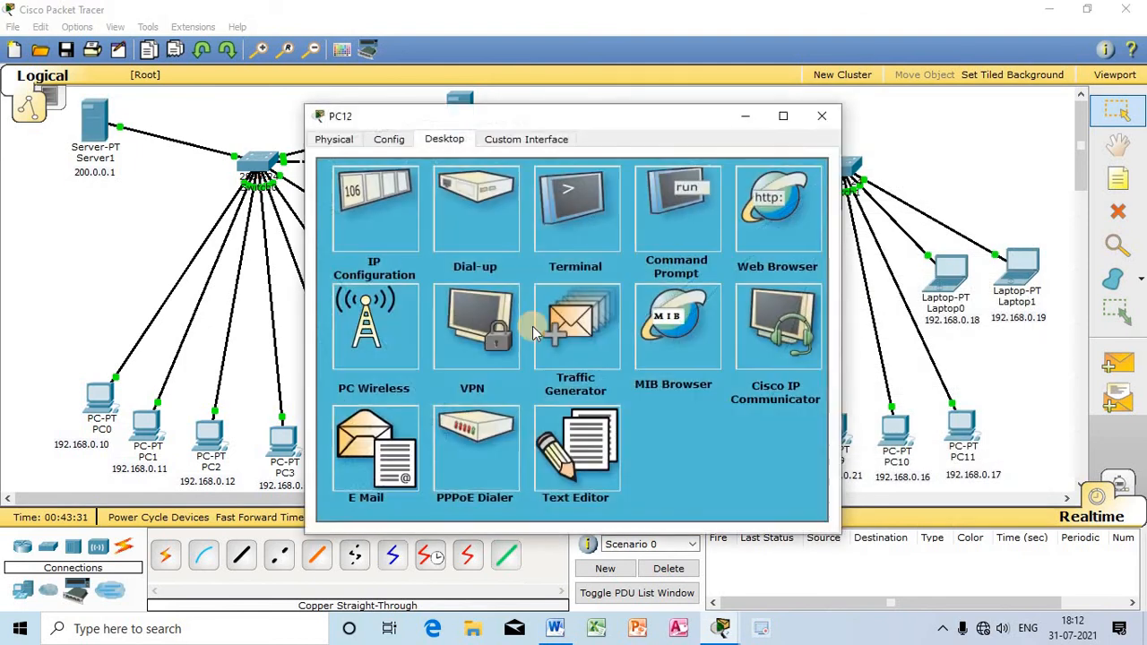
click(402, 209)
click(416, 212)
click(329, 213)
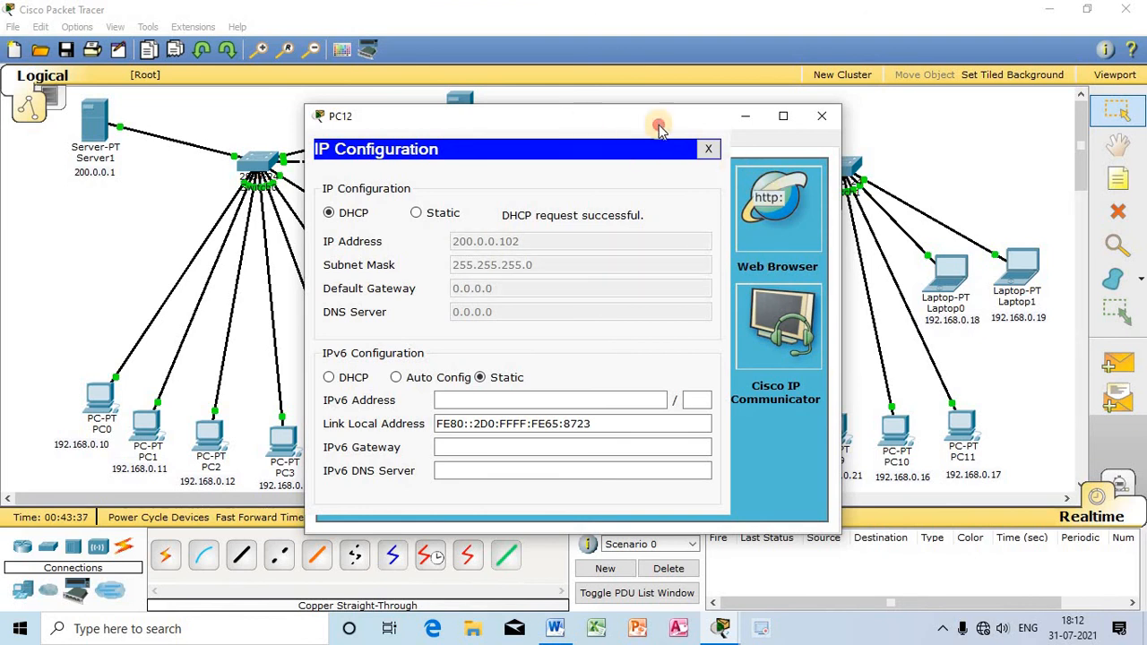
drag(658, 120, 790, 91)
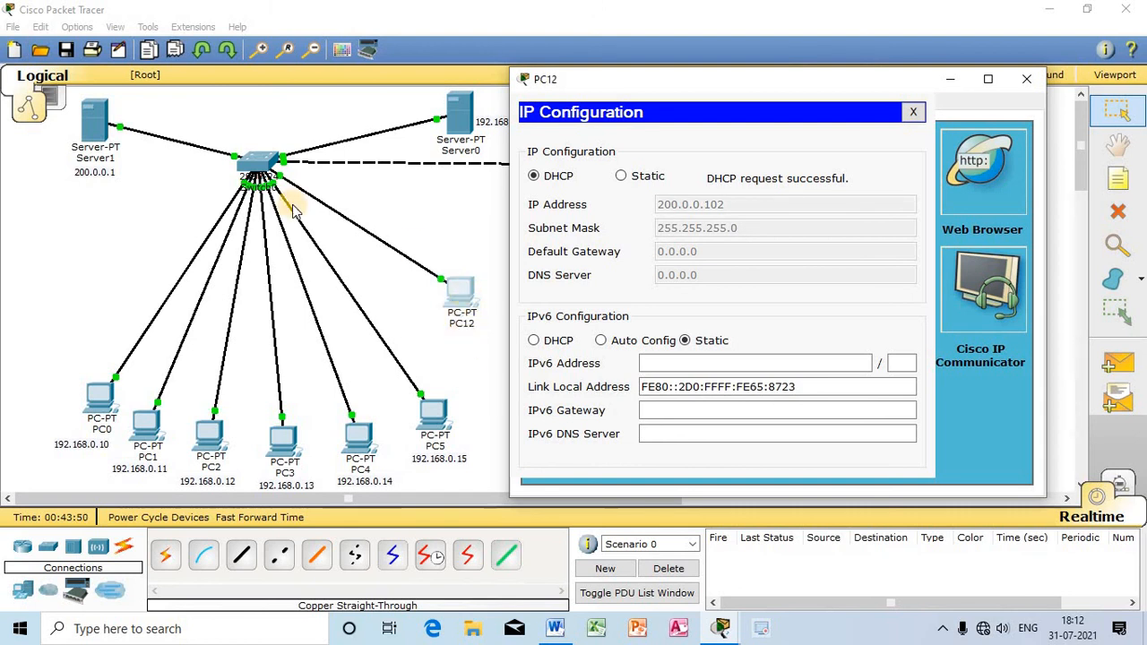
click(1027, 79)
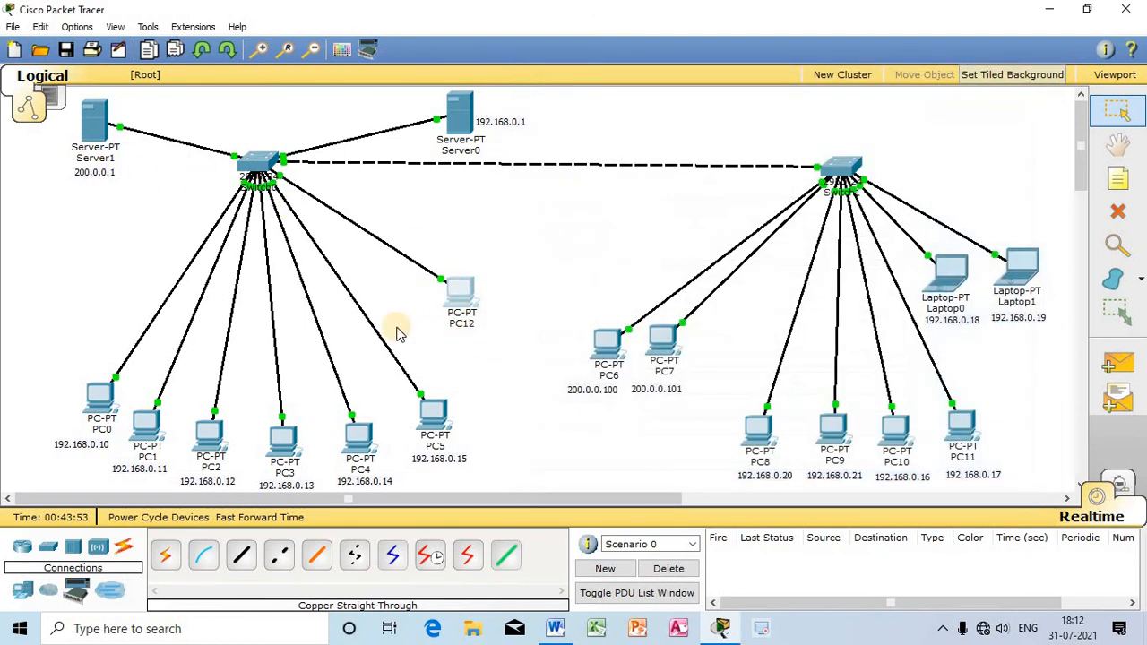